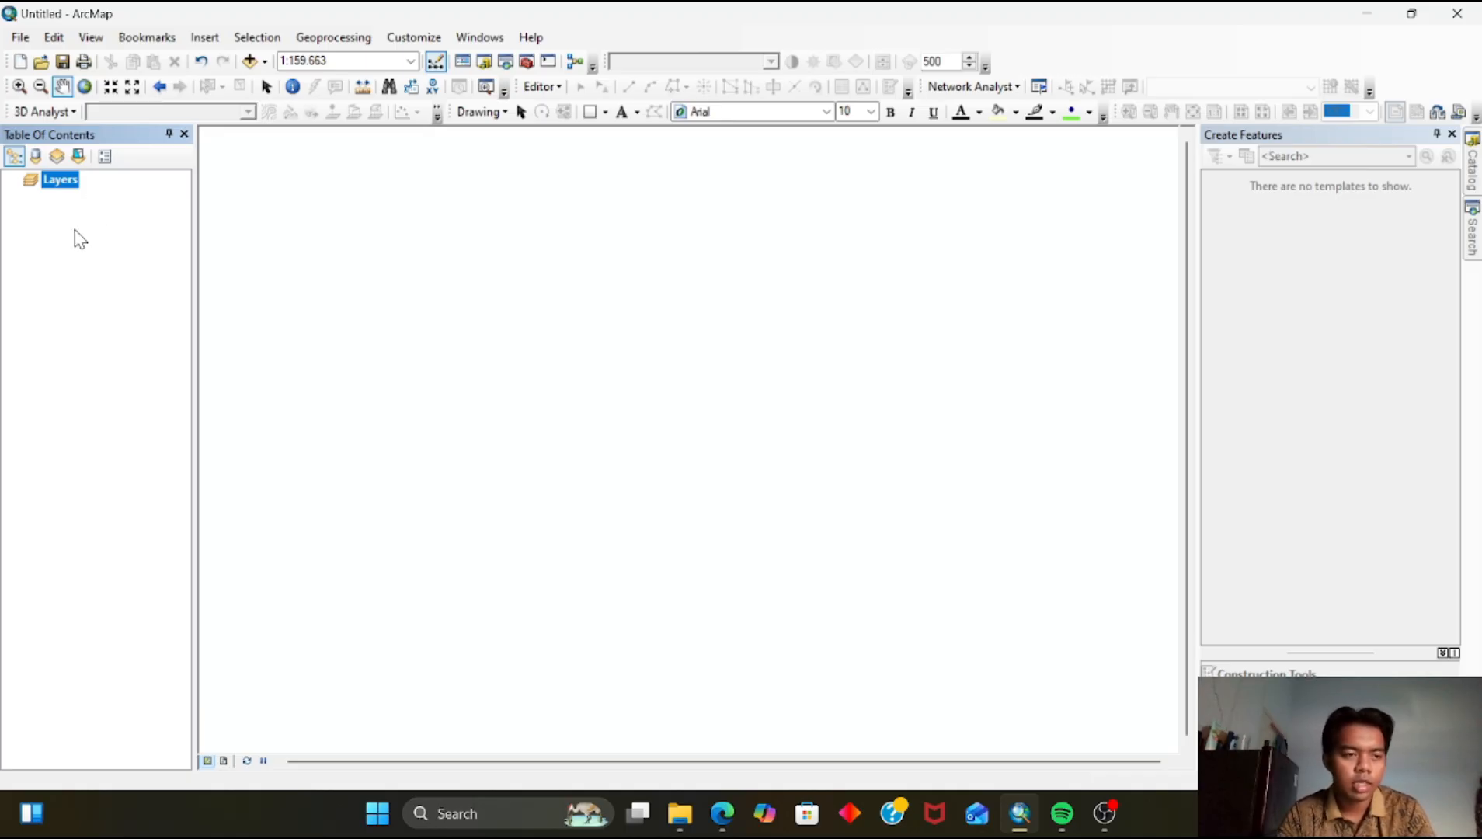
Add the JALAN_LN_50K and LAYANANKESEHATAN_PT_50K shapefiles from the KOTA BAU BAU folder to the map
right_click(67, 192)
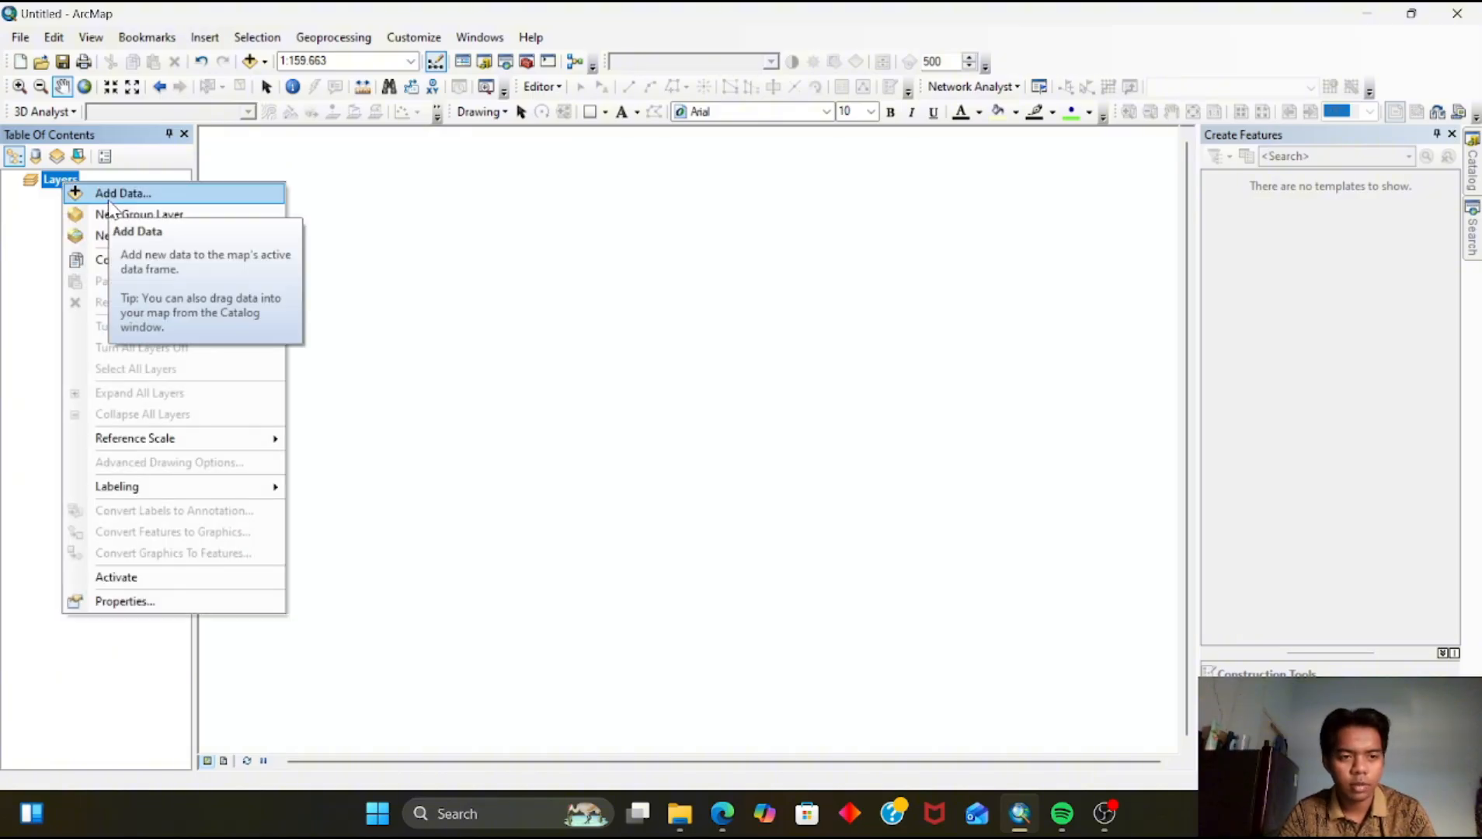
left_click(94, 194)
scroll(782, 334, "right", 1)
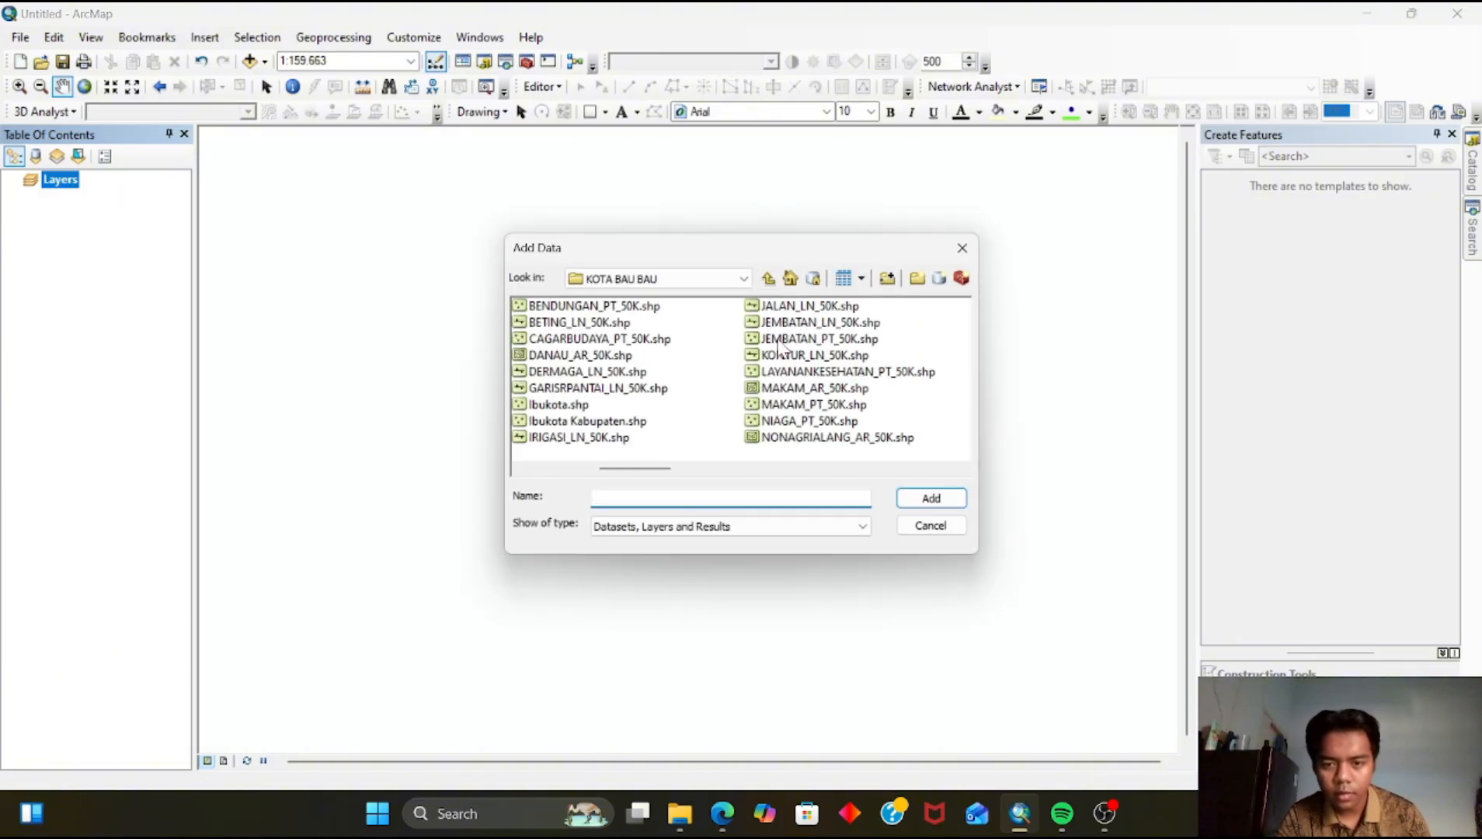
left_click(784, 309)
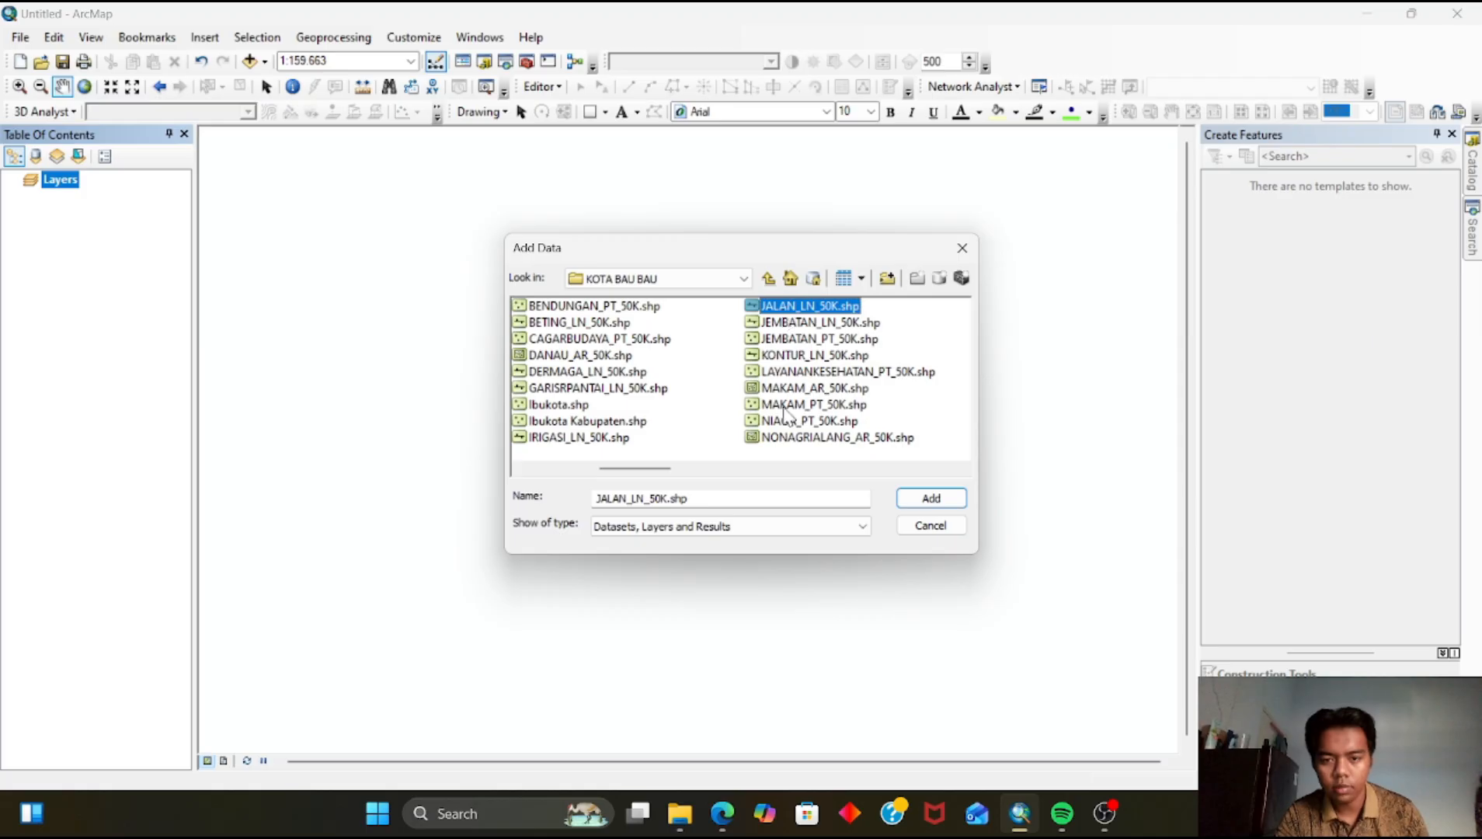
left_click(787, 372, "ctrl")
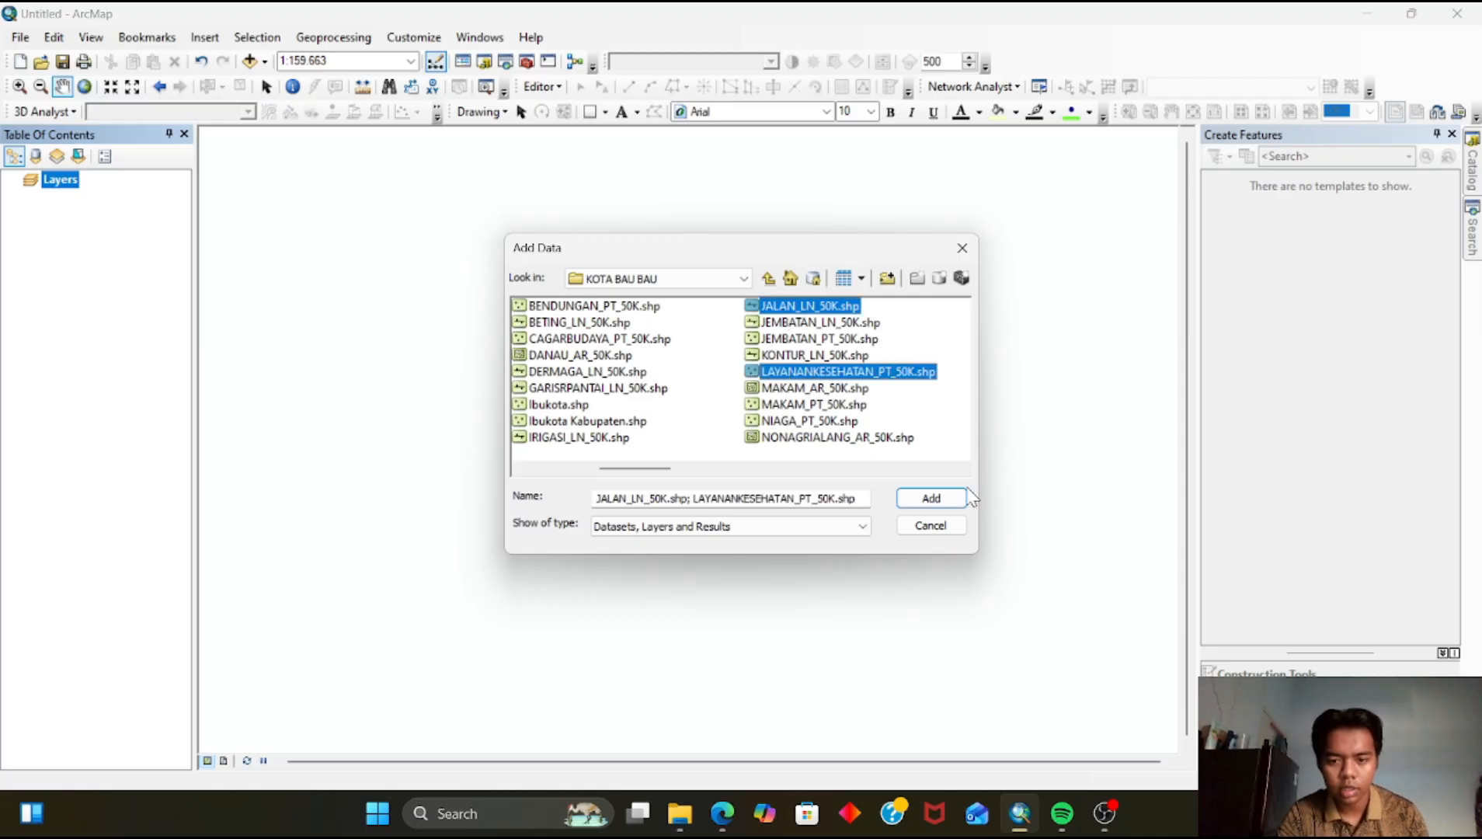
left_click(955, 497)
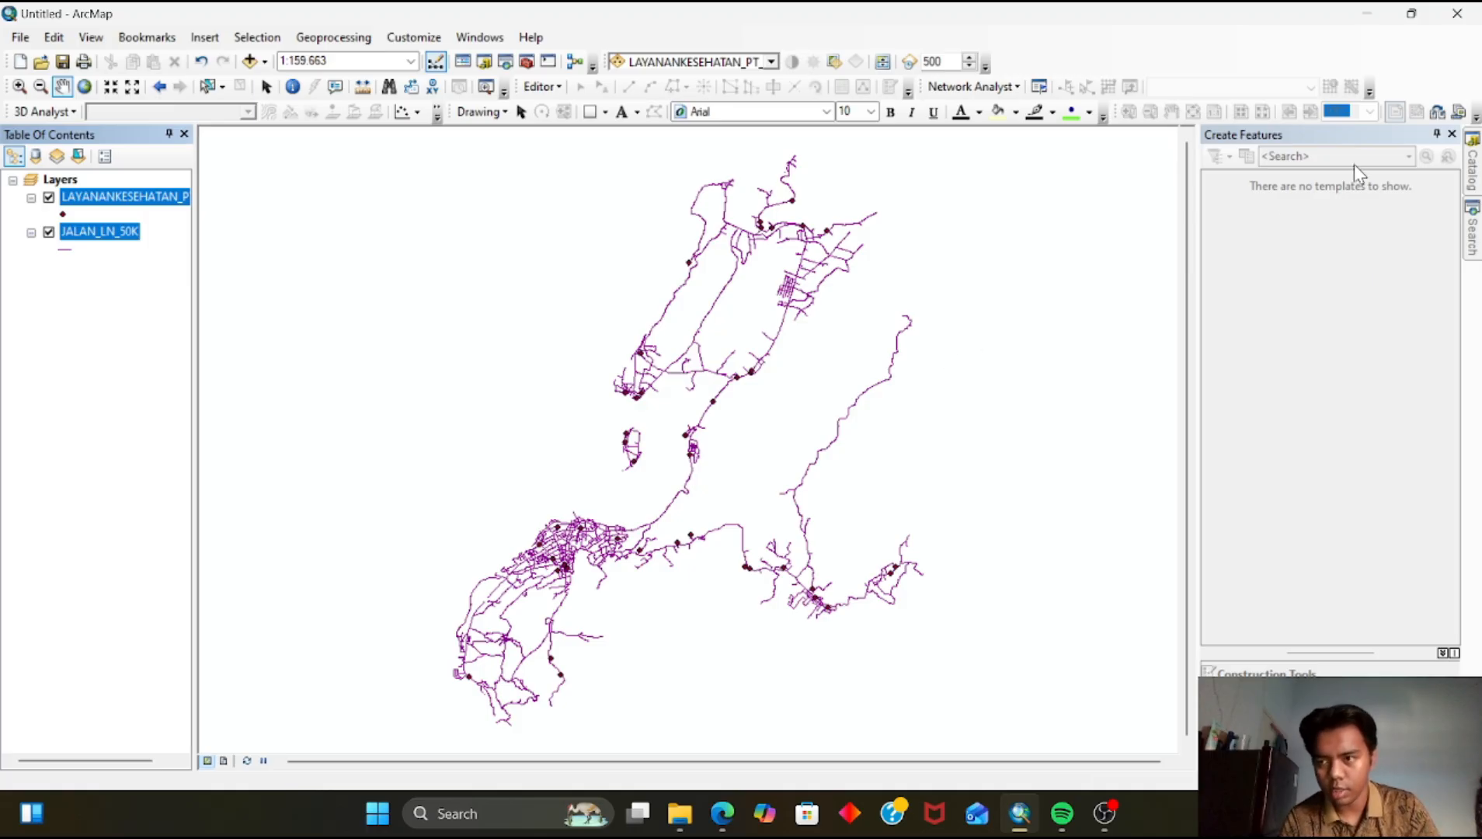
Create a new file geodatabase inside the KOTA BAU BAU folder from the Catalog
left_click(1474, 167)
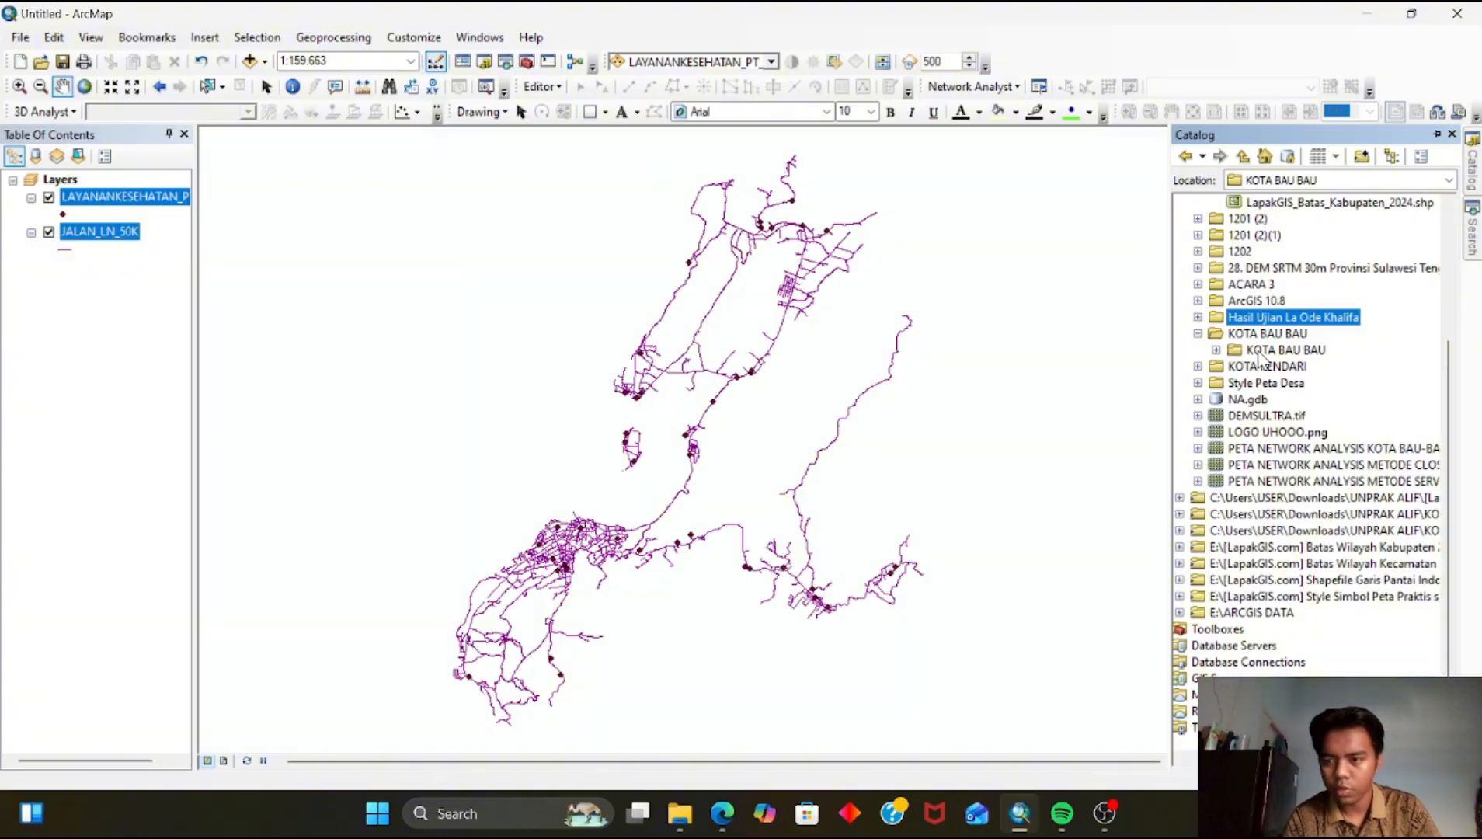
right_click(1265, 353)
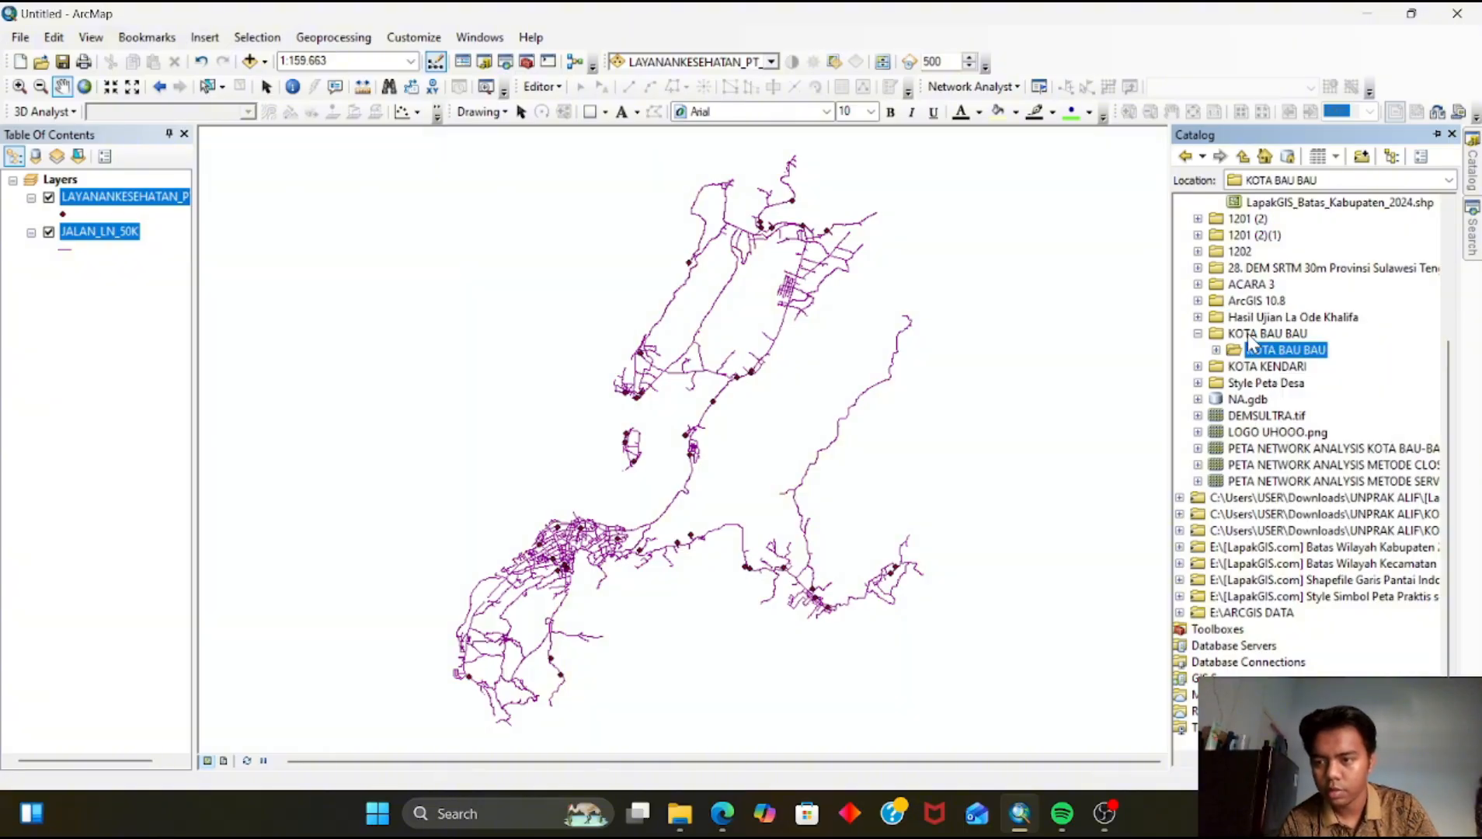
right_click(1251, 334)
mouse_move(1309, 457)
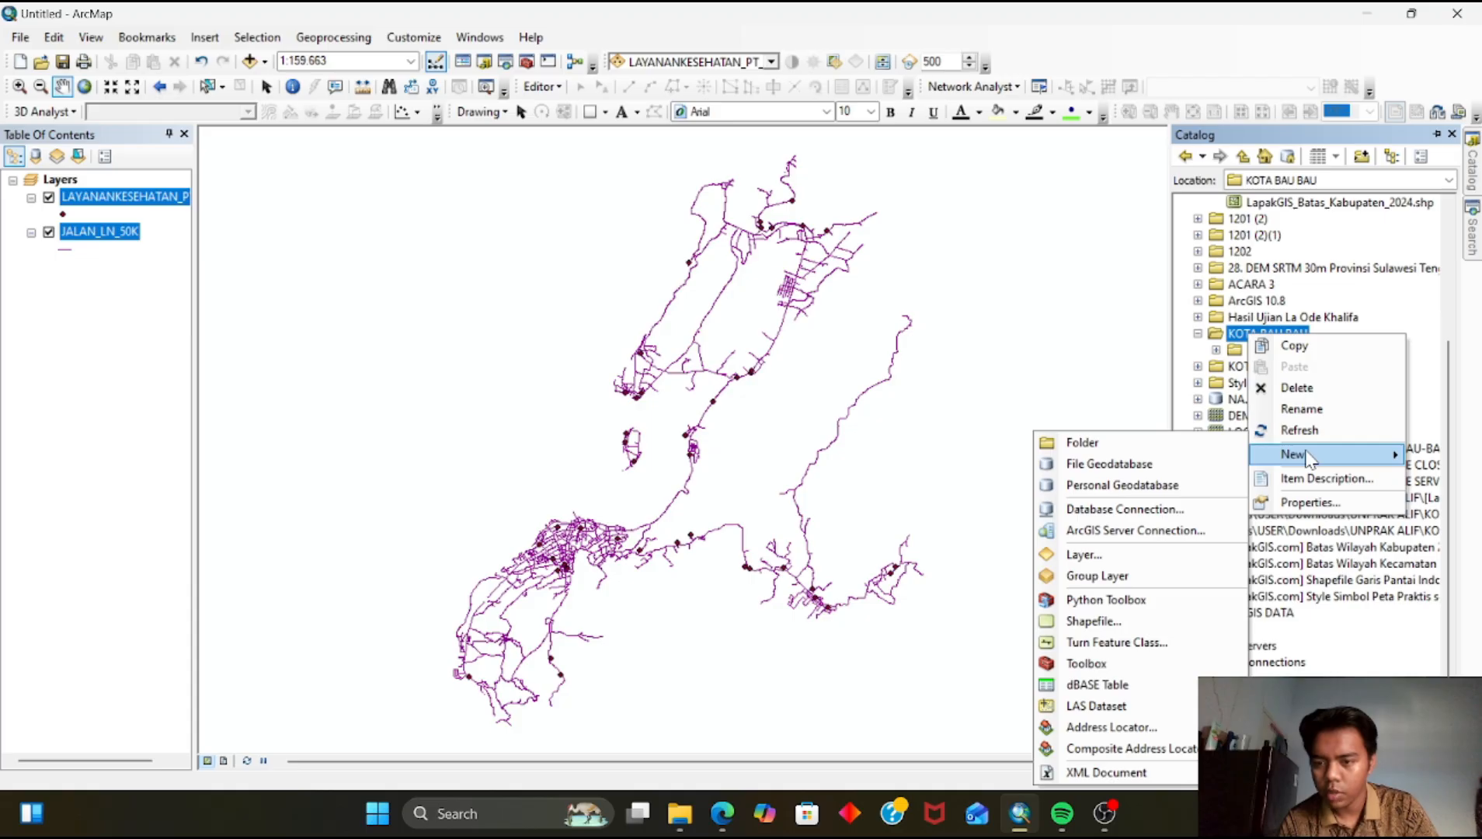
left_click(1207, 464)
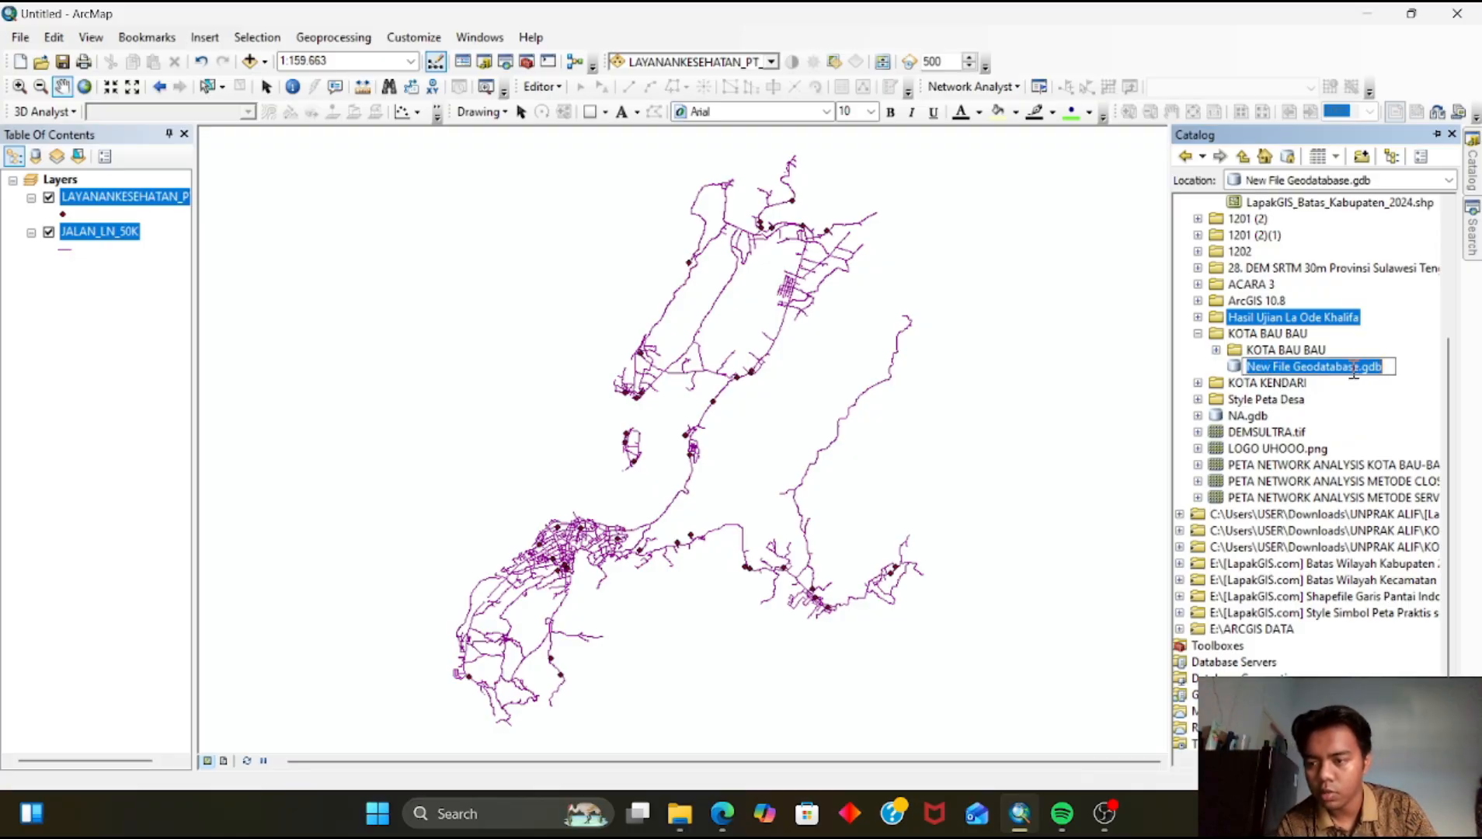
Rename the new geodatabase as Network Analysis
left_click_drag(1360, 367, 1241, 389)
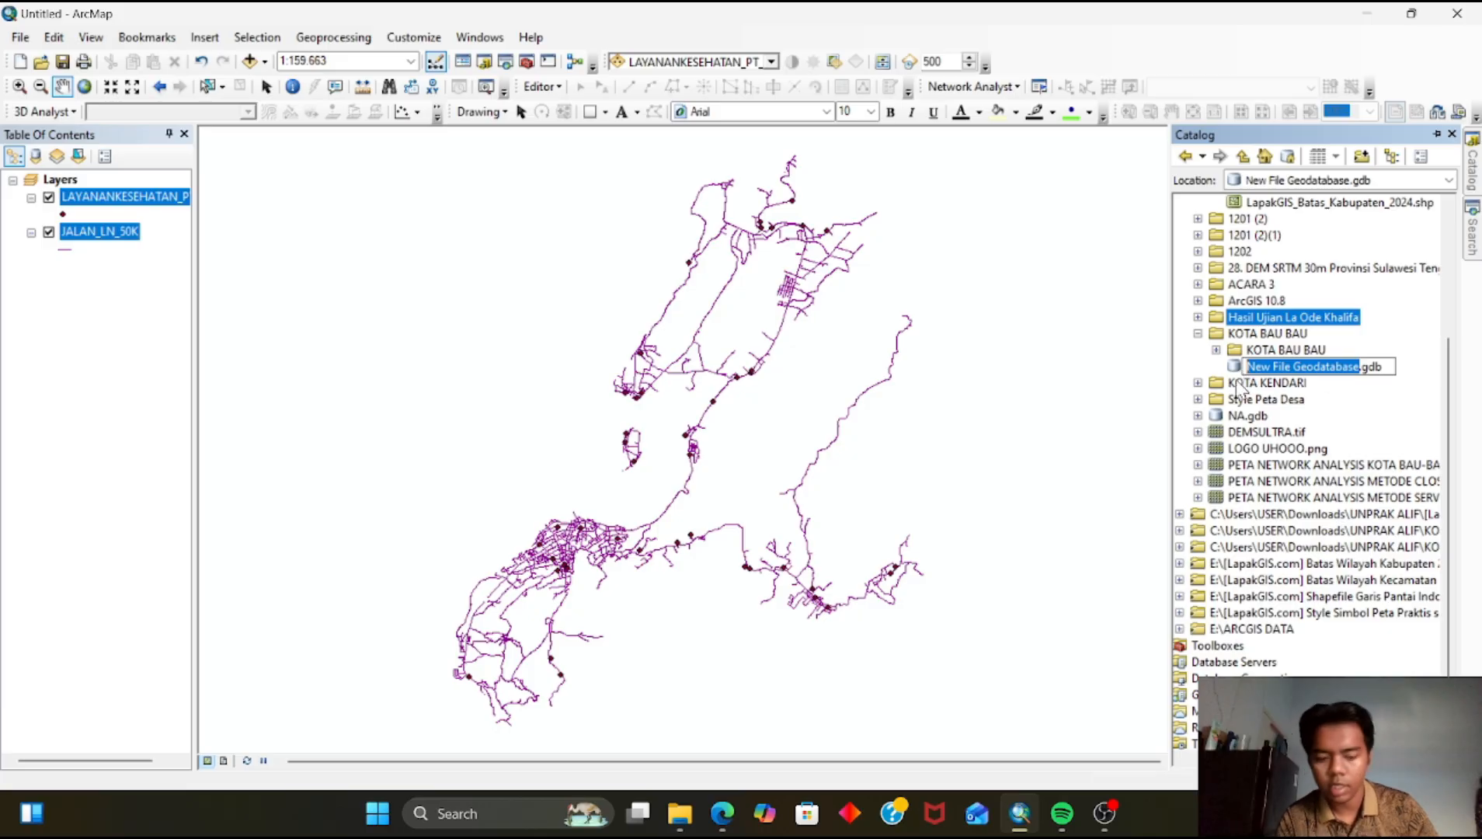
type("Network")
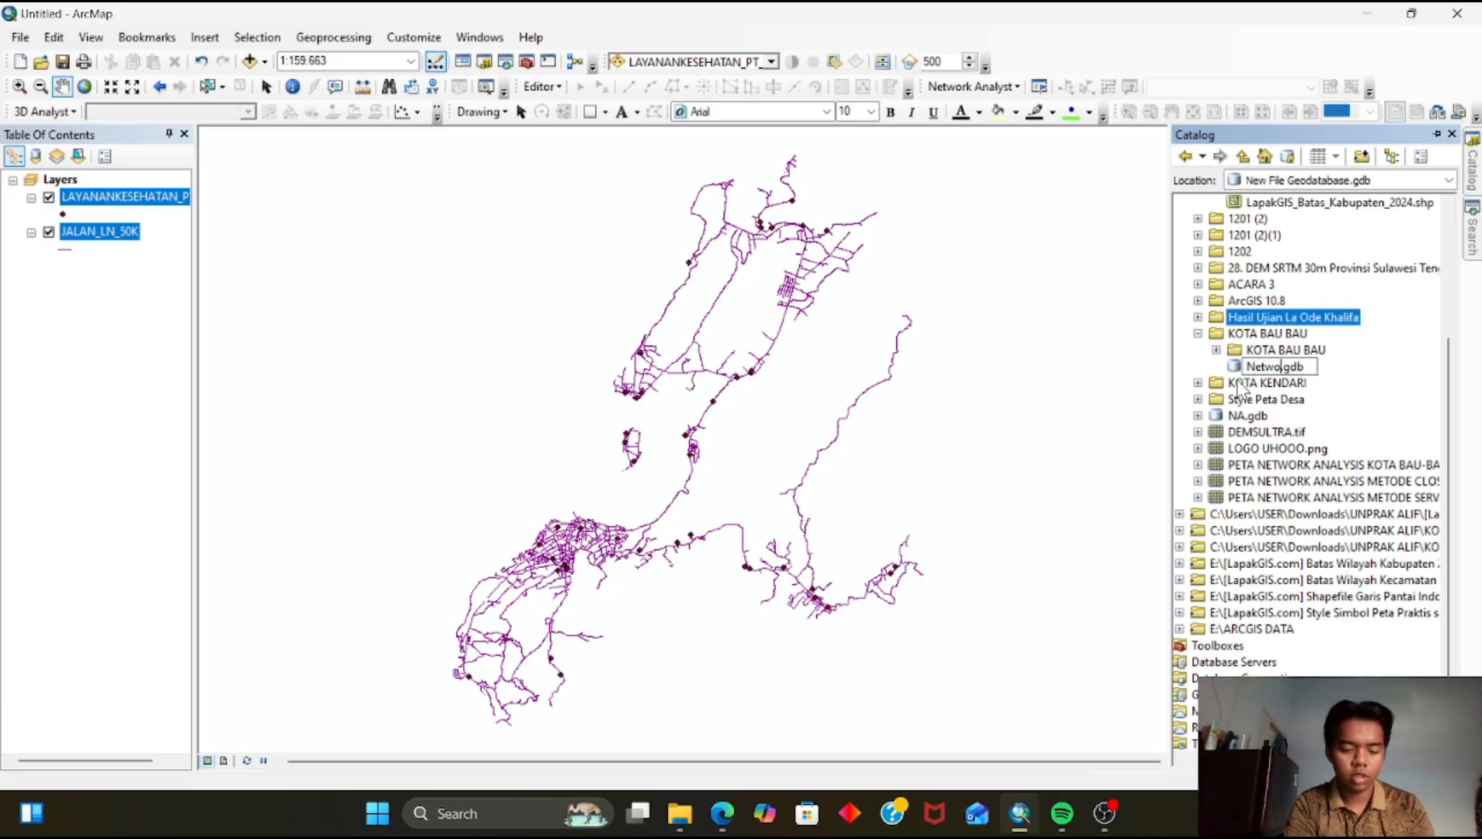
type(" Aanaaaaaaaaaa")
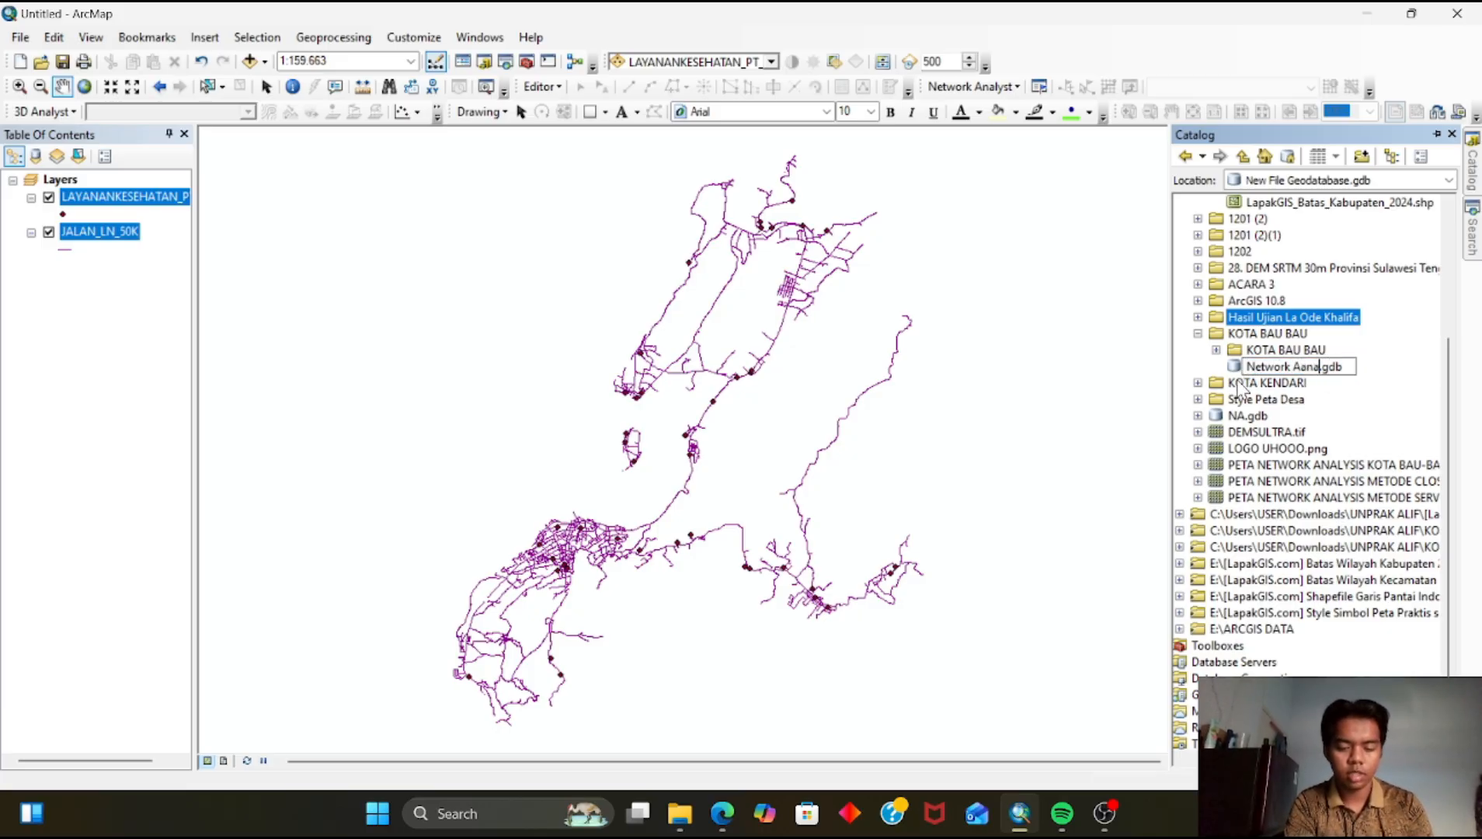
key("BackSpace")
key("BackSpace")
key("BackSpace")
key("BackSpace")
key("BackSpace")
key("BackSpace")
key("BackSpace")
key("BackSpace")
key("BackSpace")
key("BackSpace")
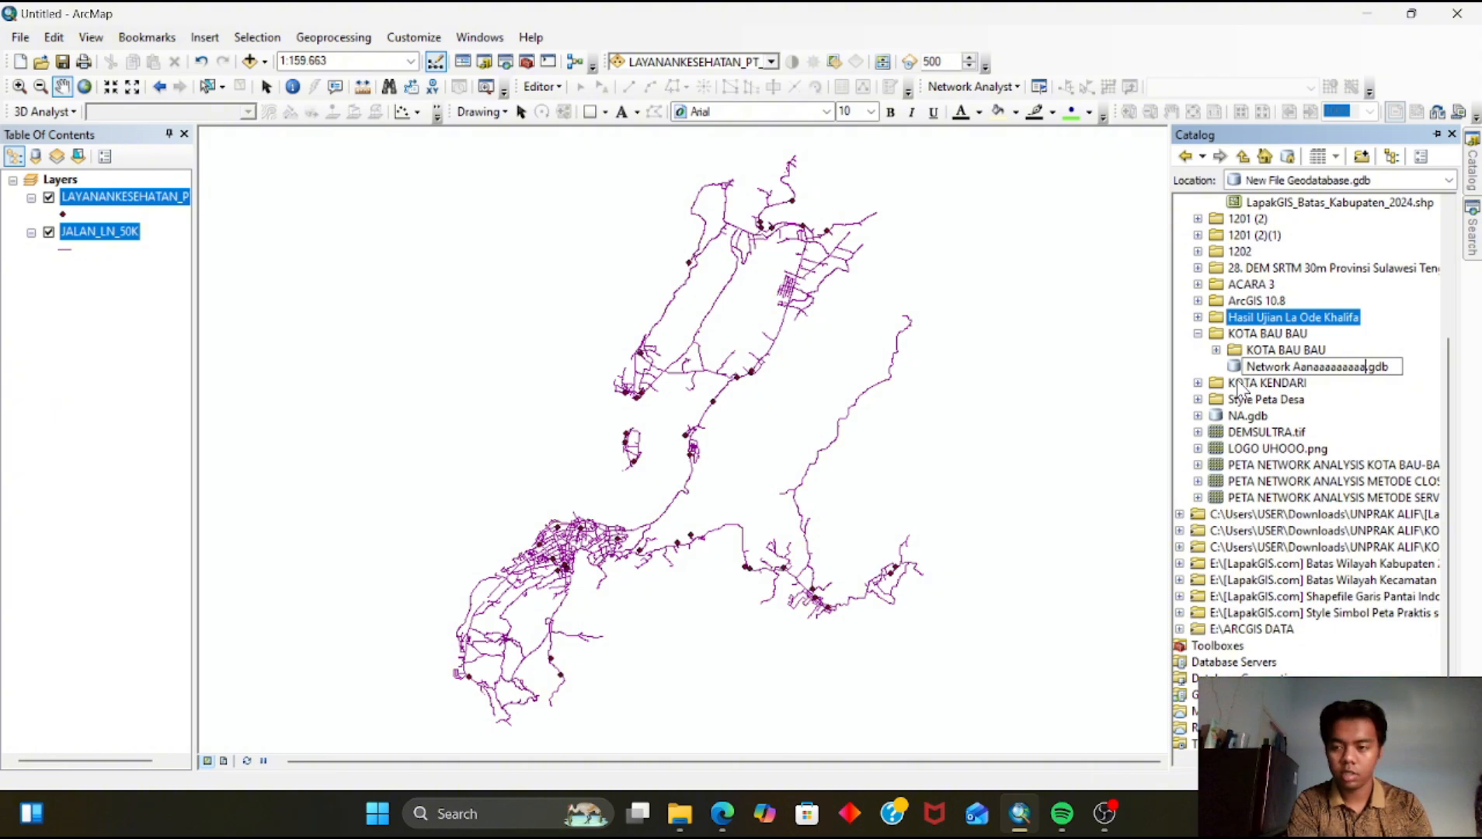
key("BackSpace")
key("BackSpace")
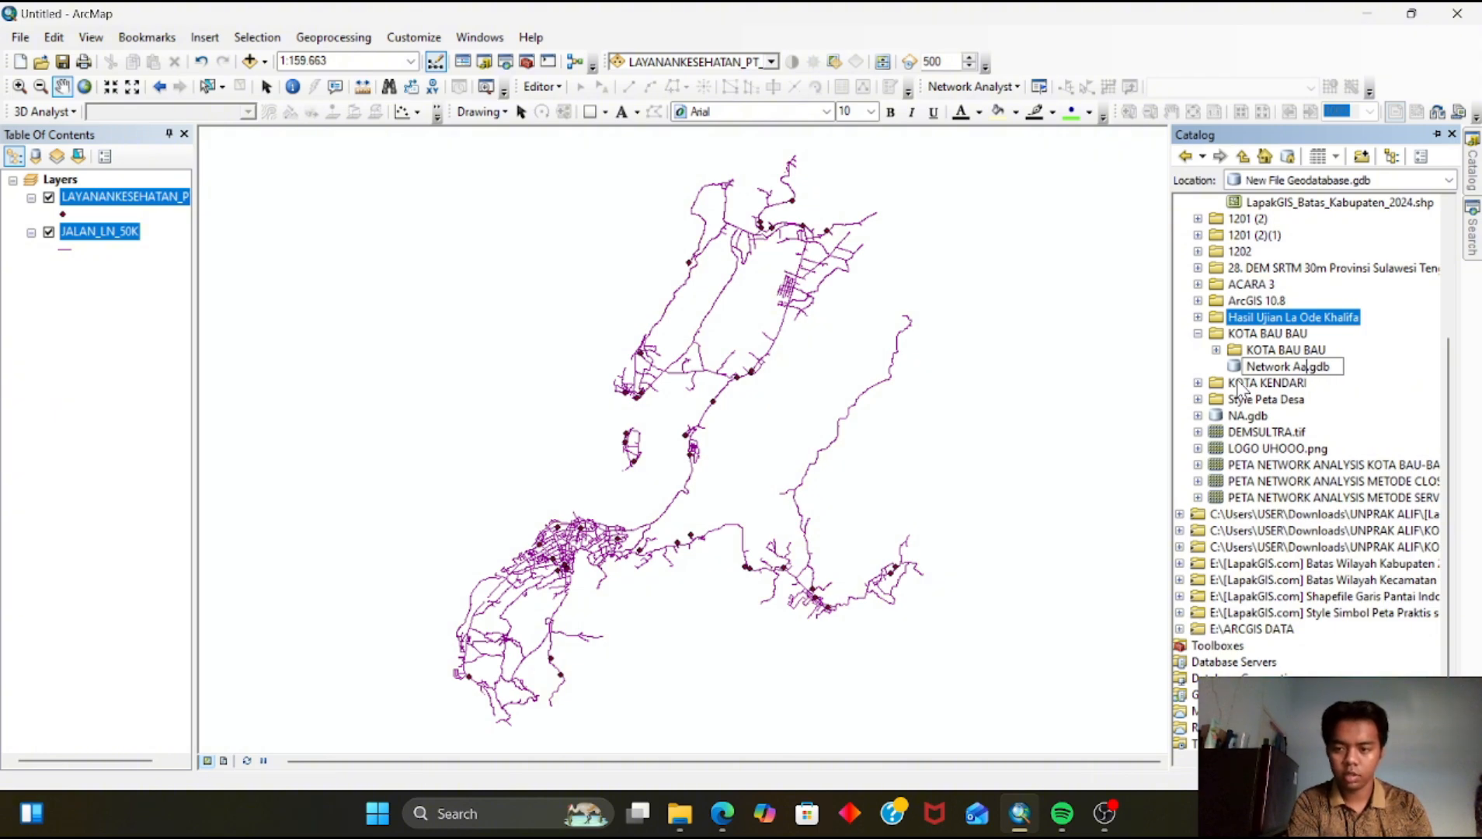
type("nal")
type("ysis")
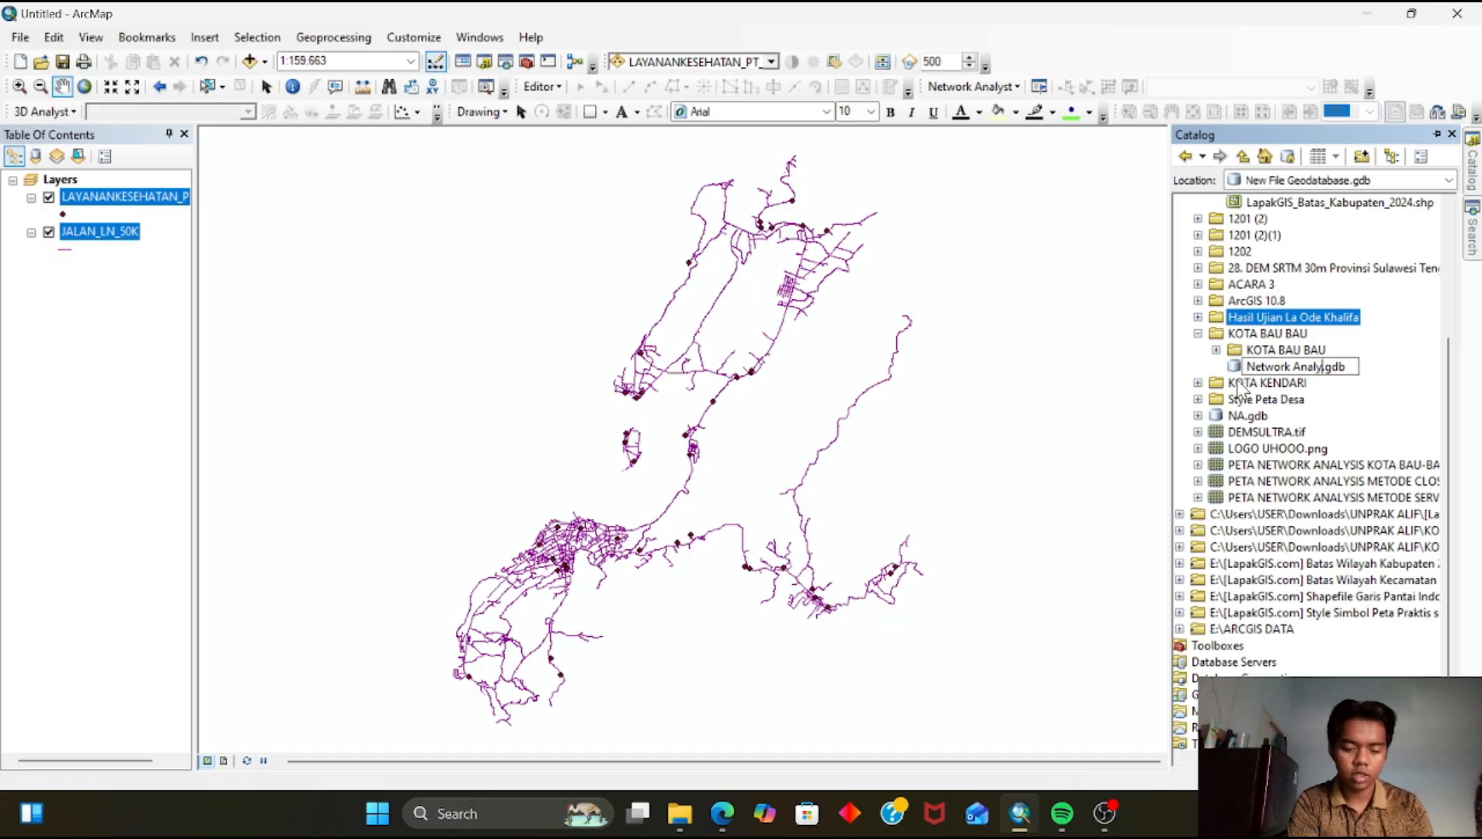
key("Return")
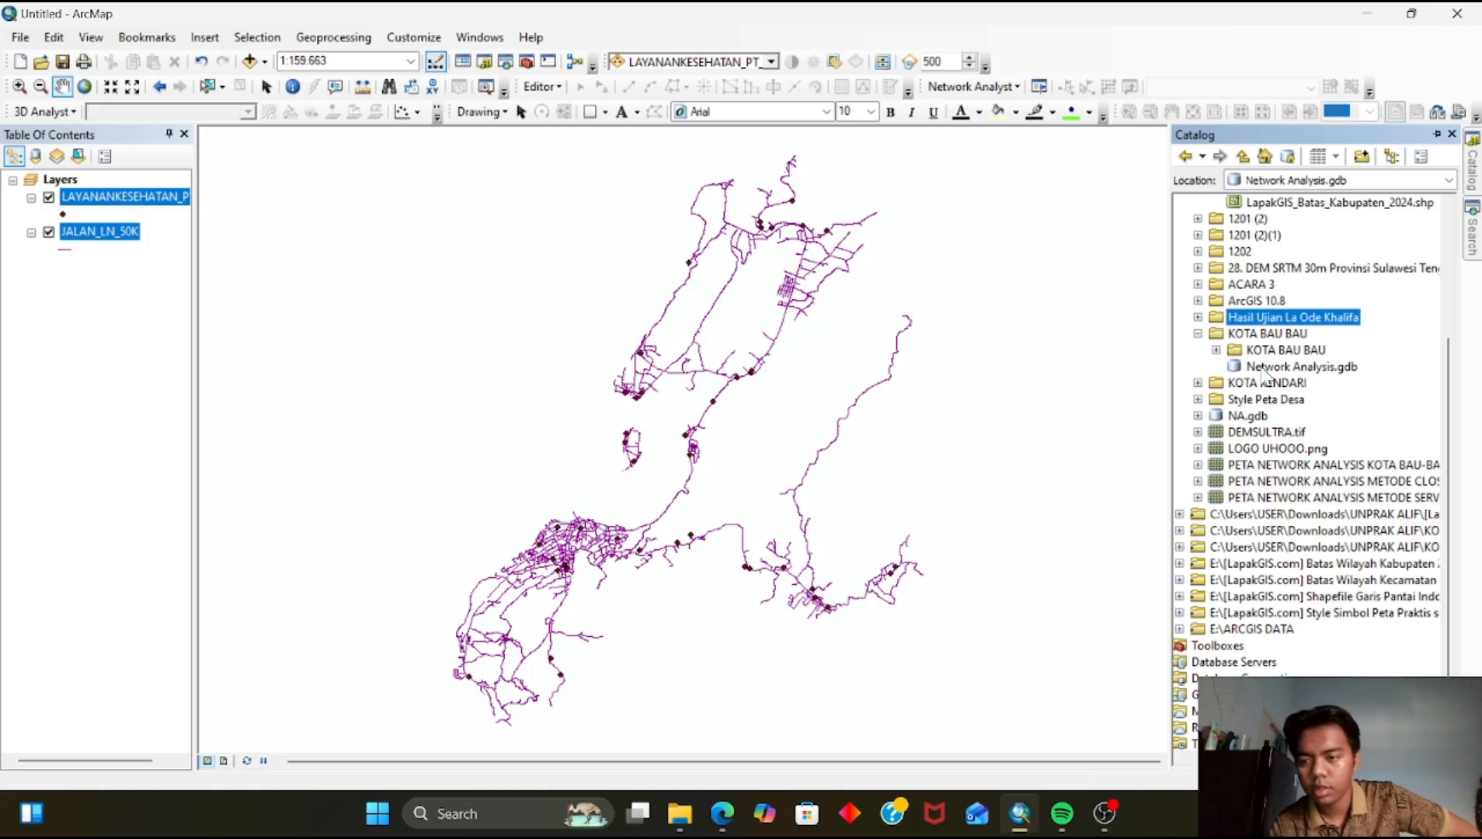
Start a new feature dataset in Network Analysis.gdb named Network_Analysis
left_click(1274, 367)
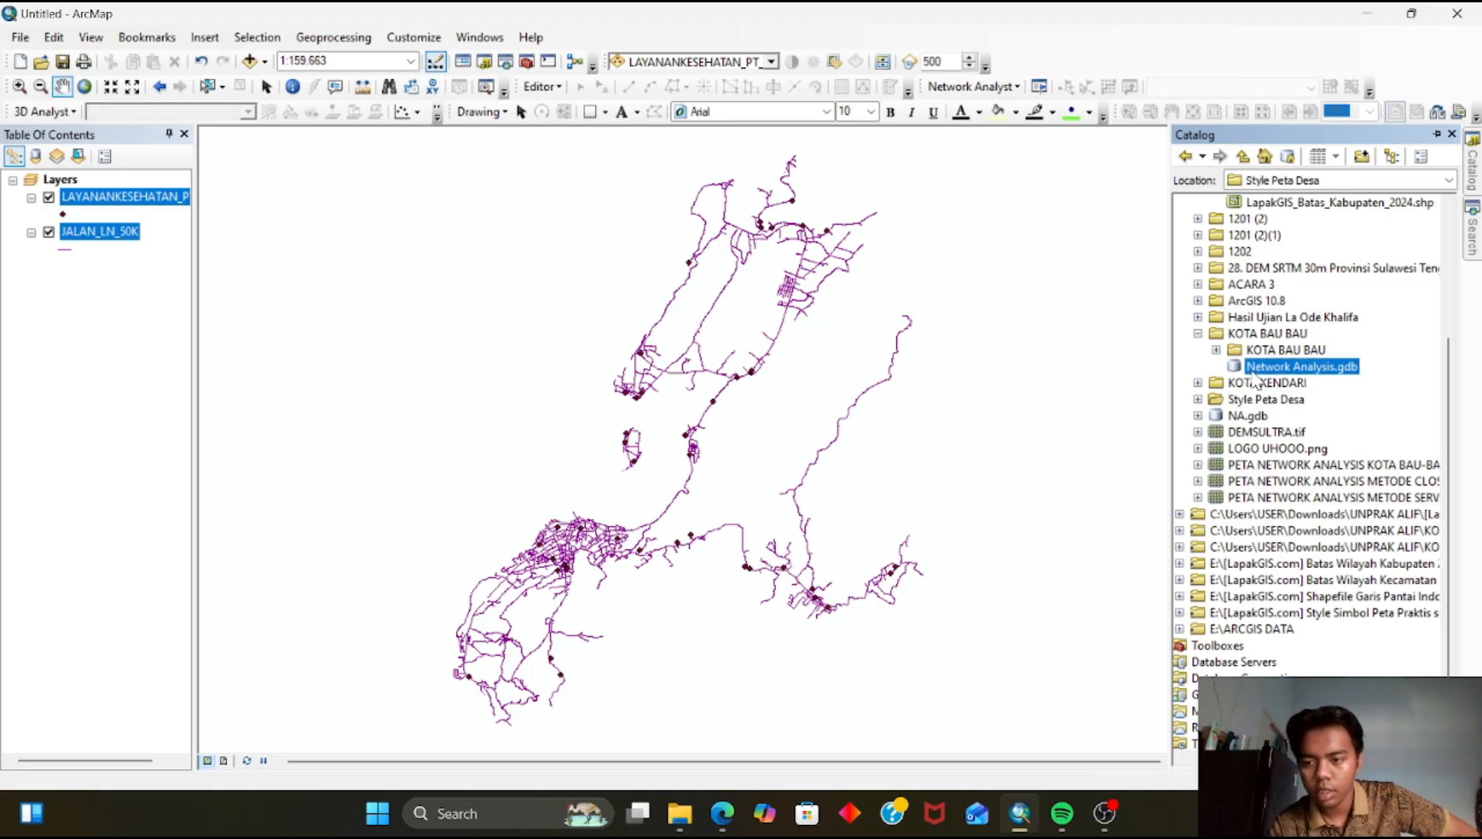
right_click(1254, 367)
mouse_move(1313, 557)
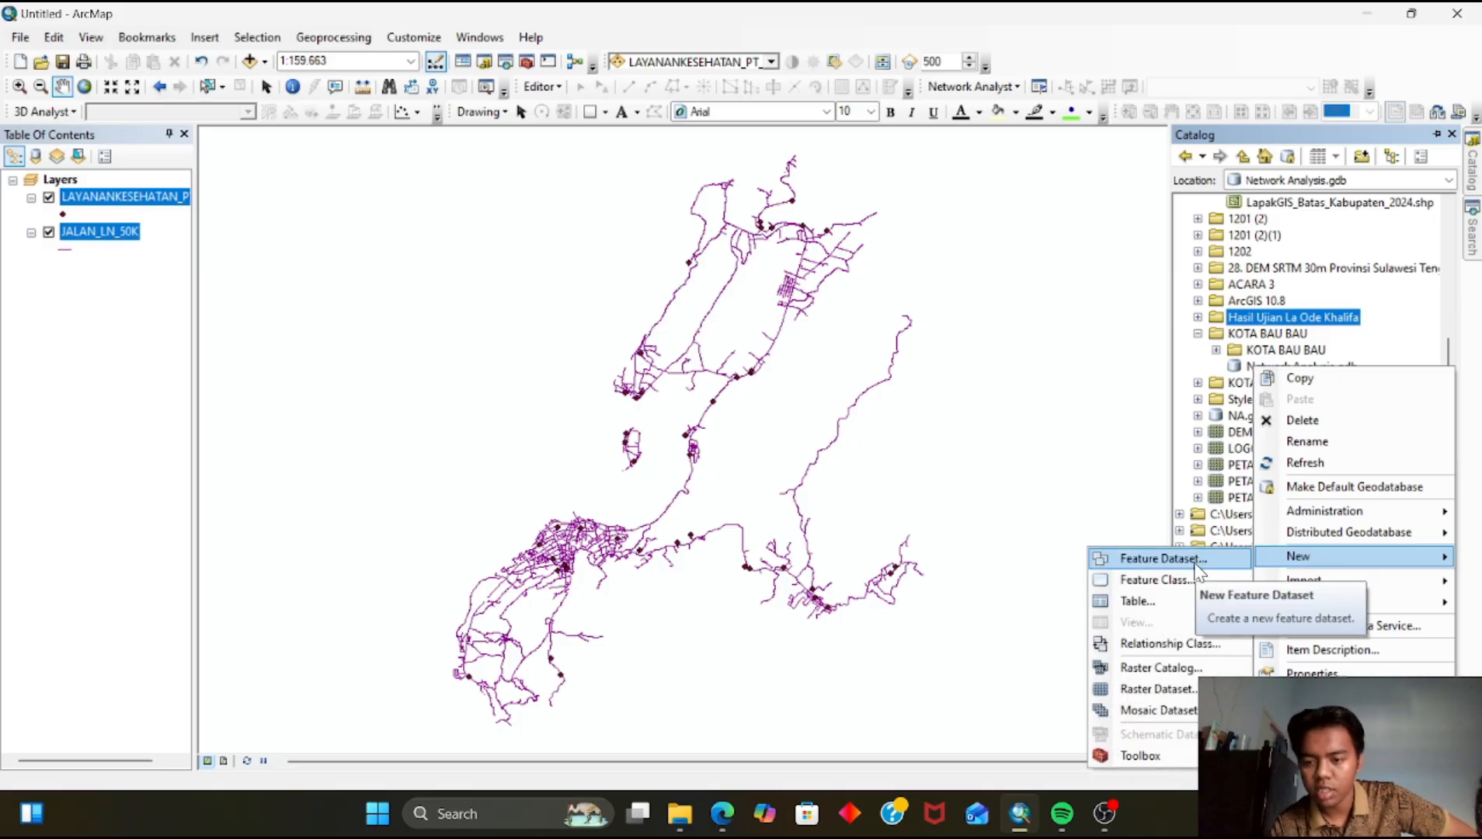
left_click(1163, 558)
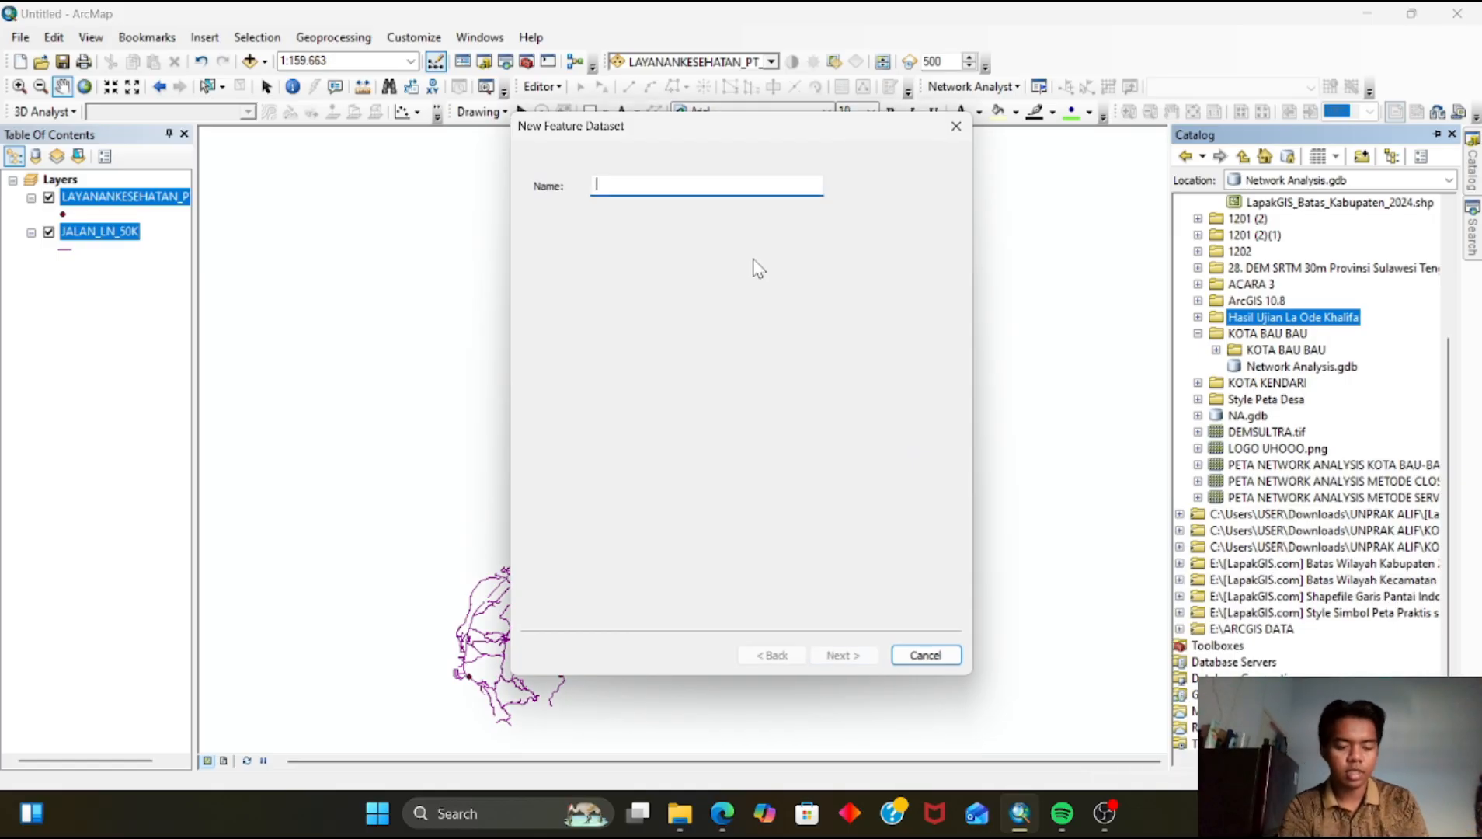
type("Net")
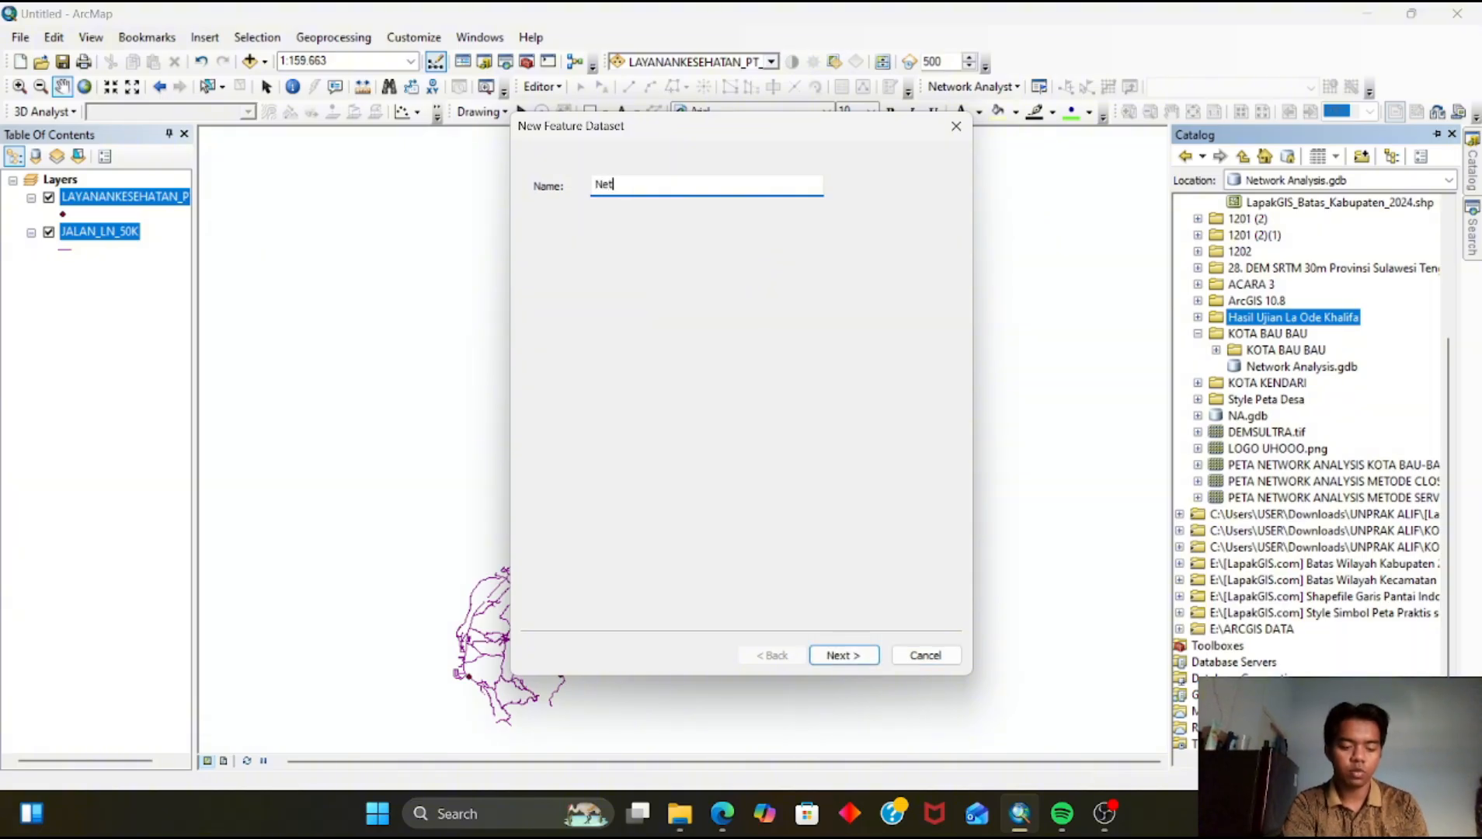
type("work_Anal")
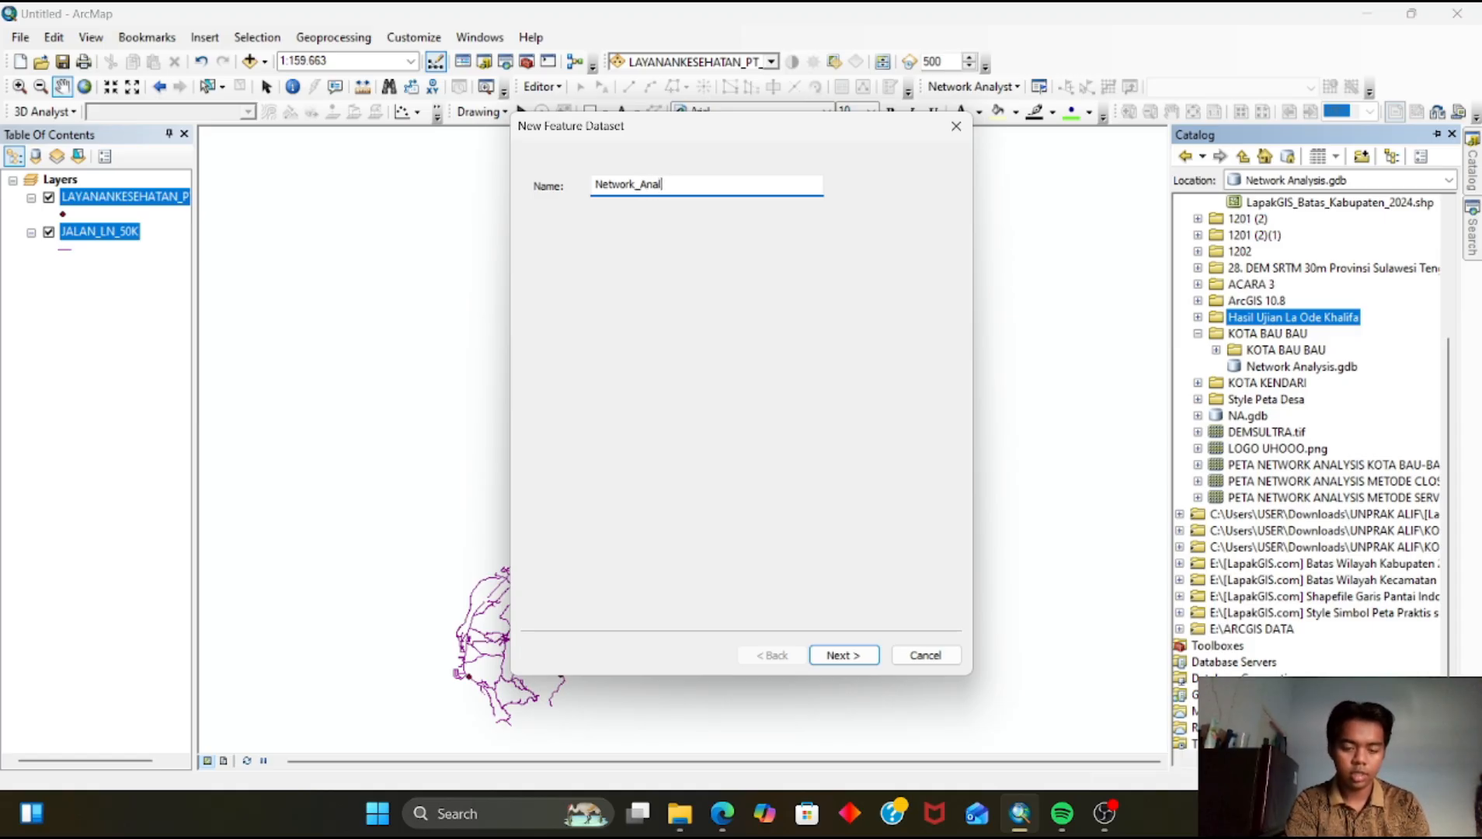
type("ysis")
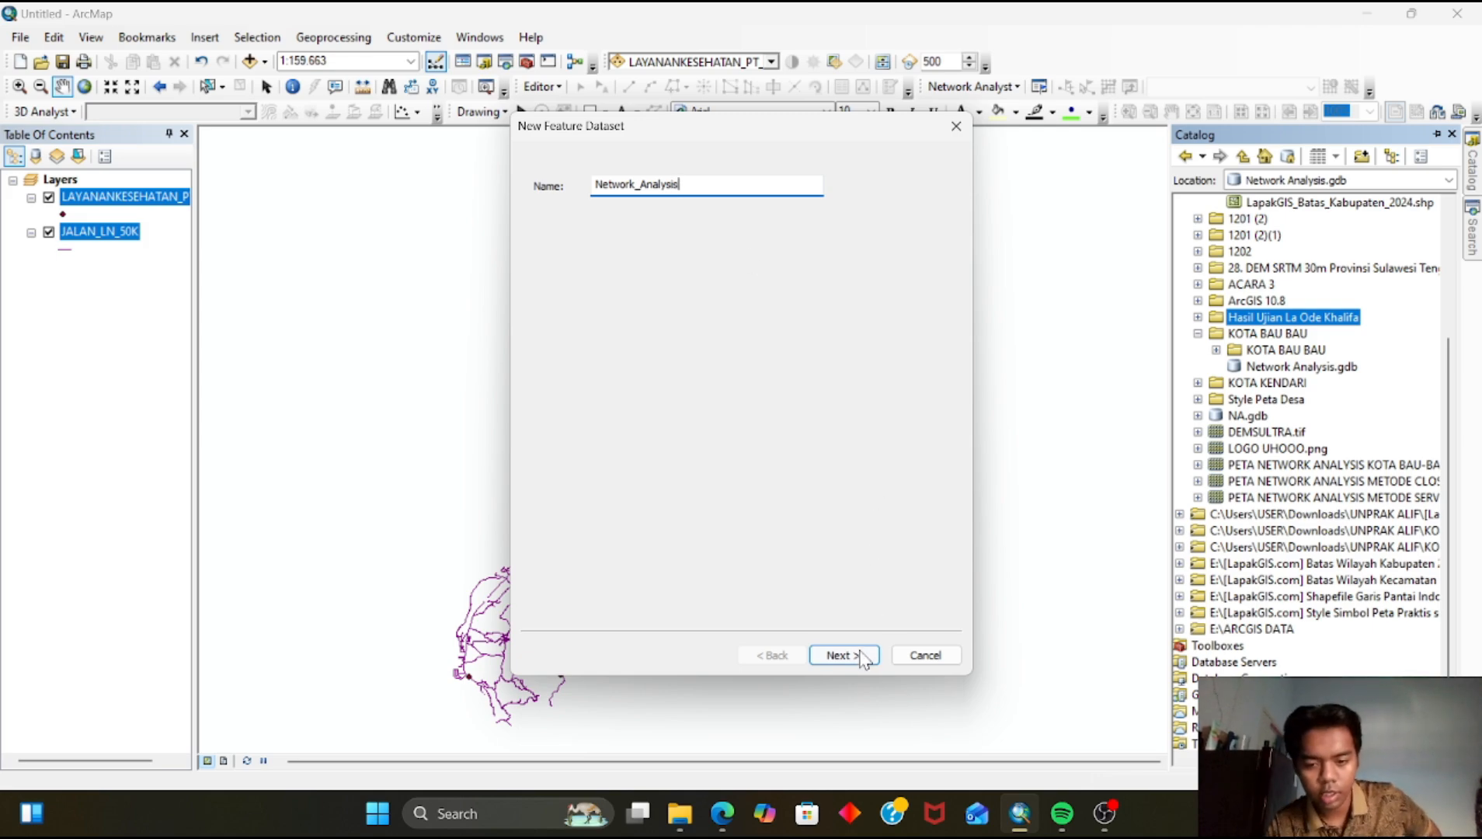
left_click(858, 653)
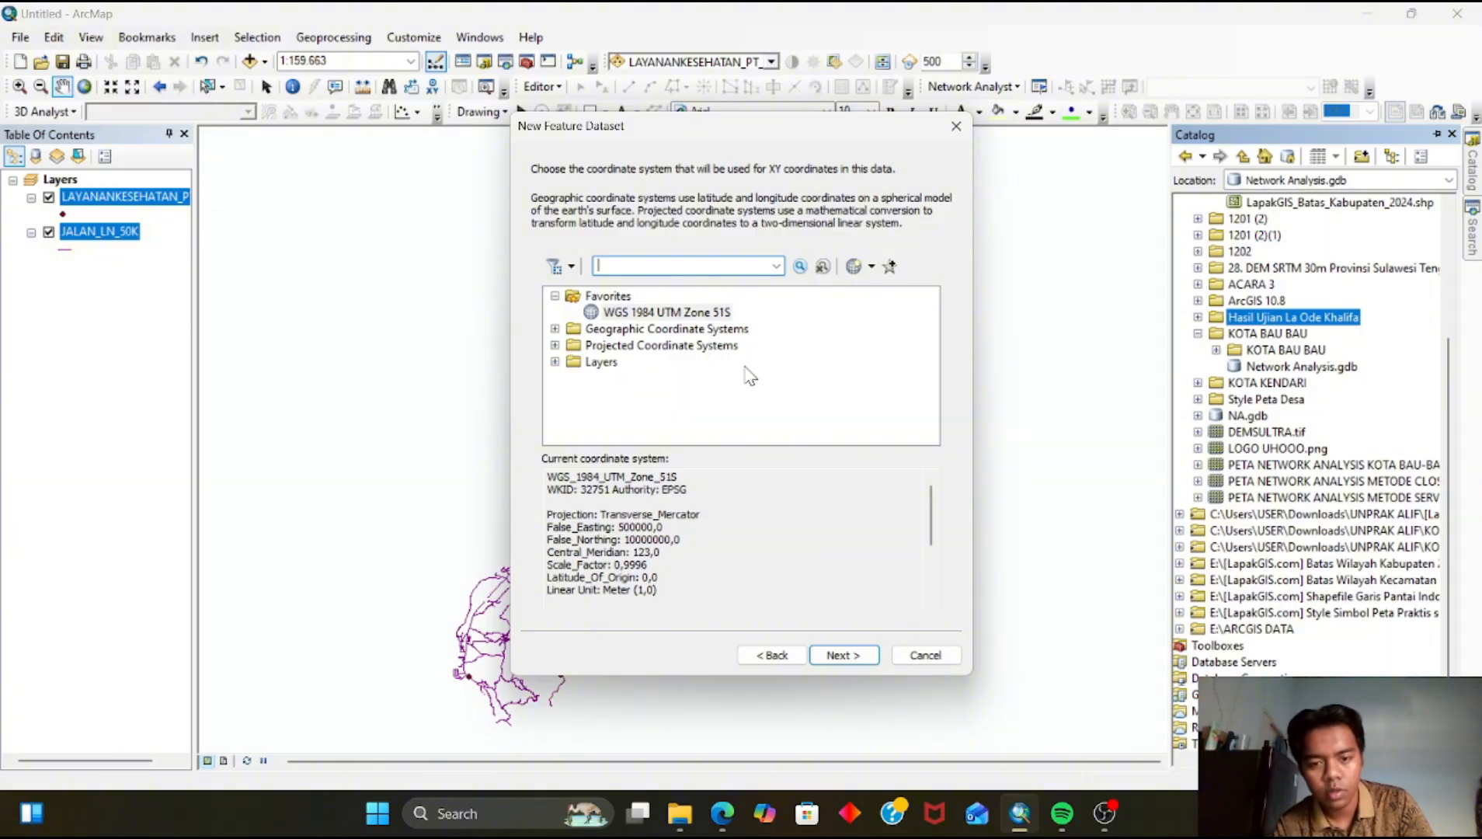
Set the feature dataset's XY coordinate system to WGS 1984 UTM Zone 51S and finish creating it
left_click(844, 655)
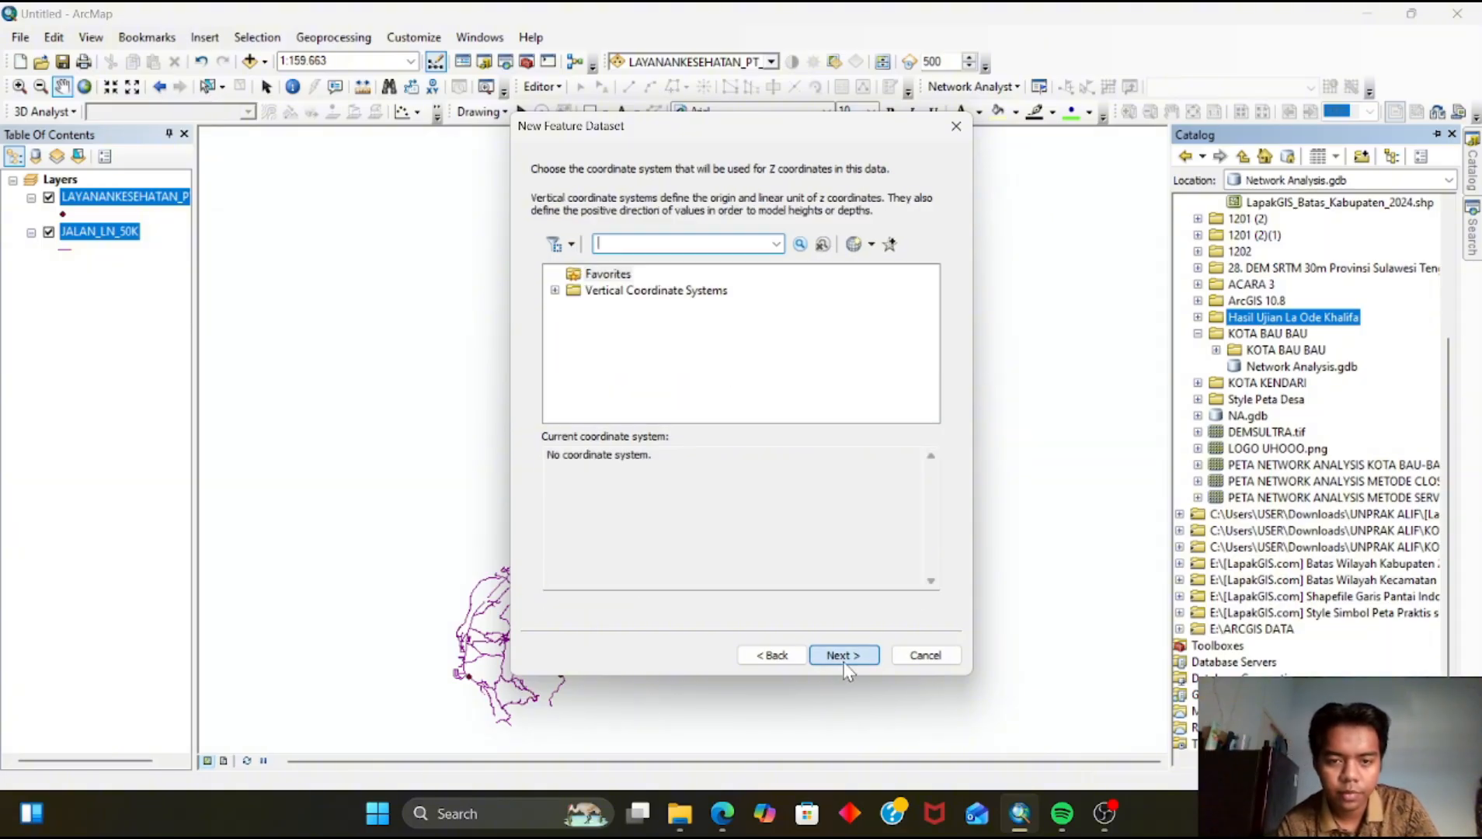
left_click(773, 655)
left_click(715, 312)
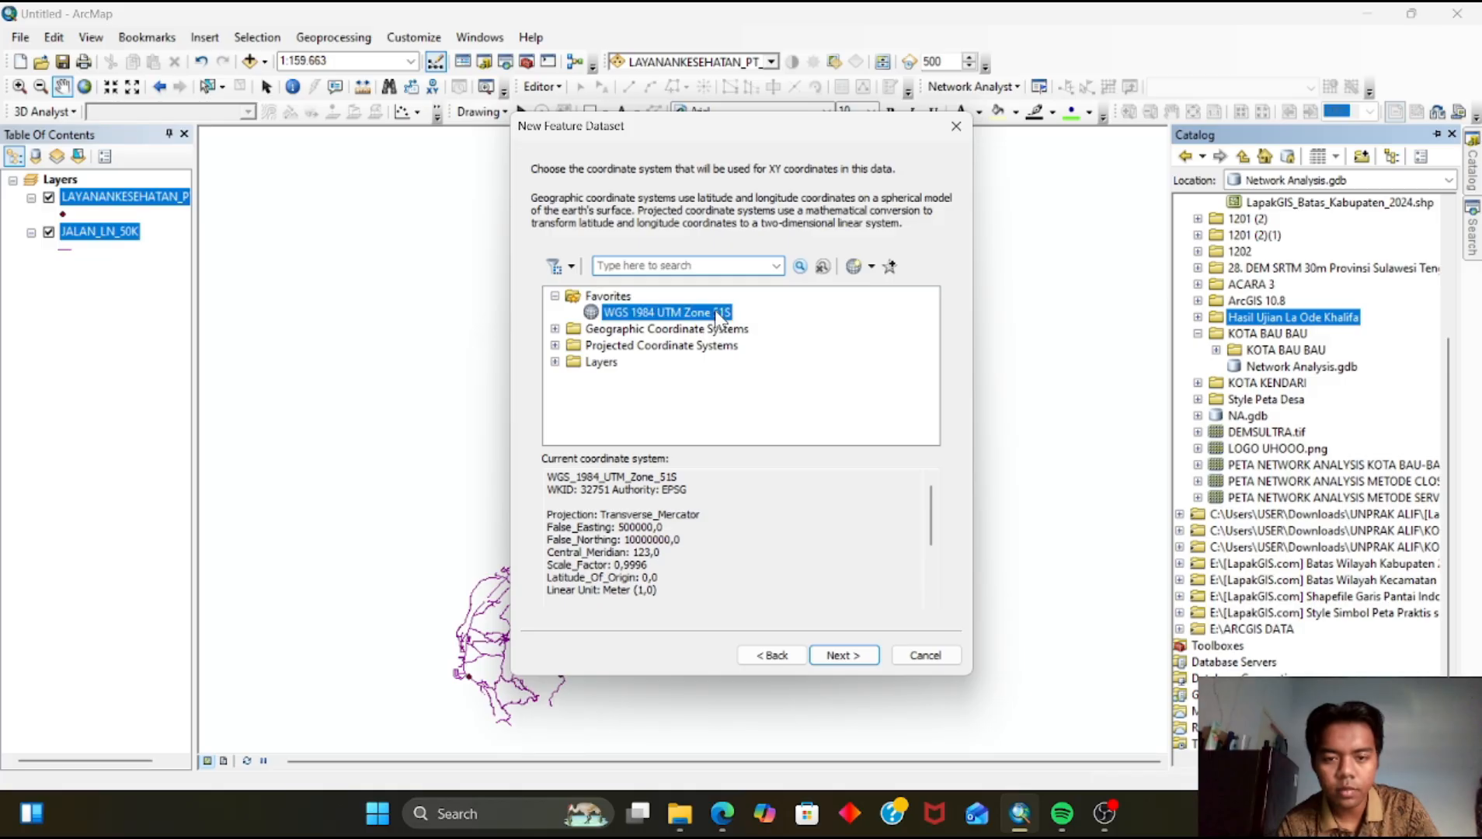
left_click(843, 655)
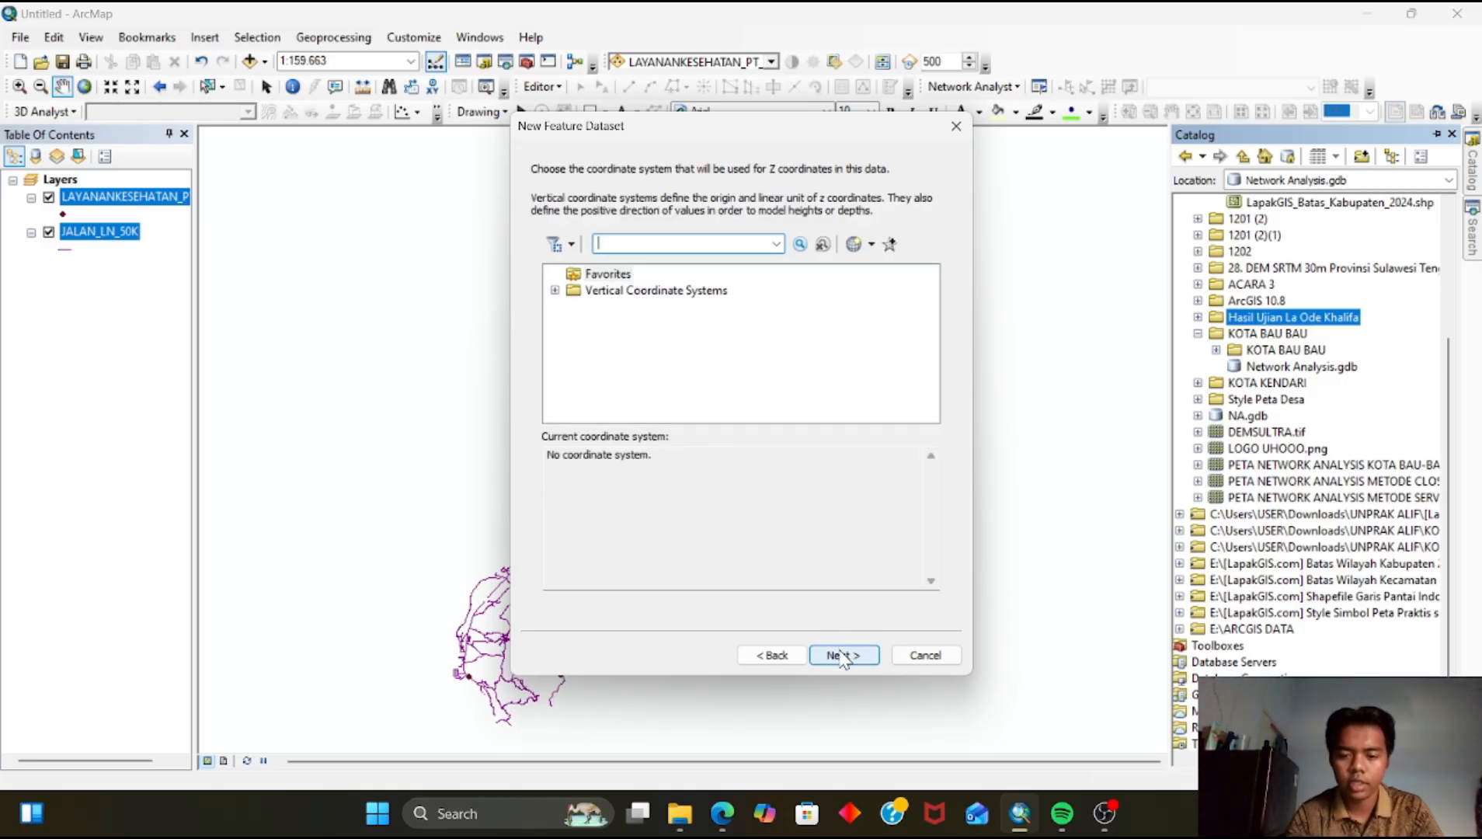
left_click(843, 655)
left_click(843, 655)
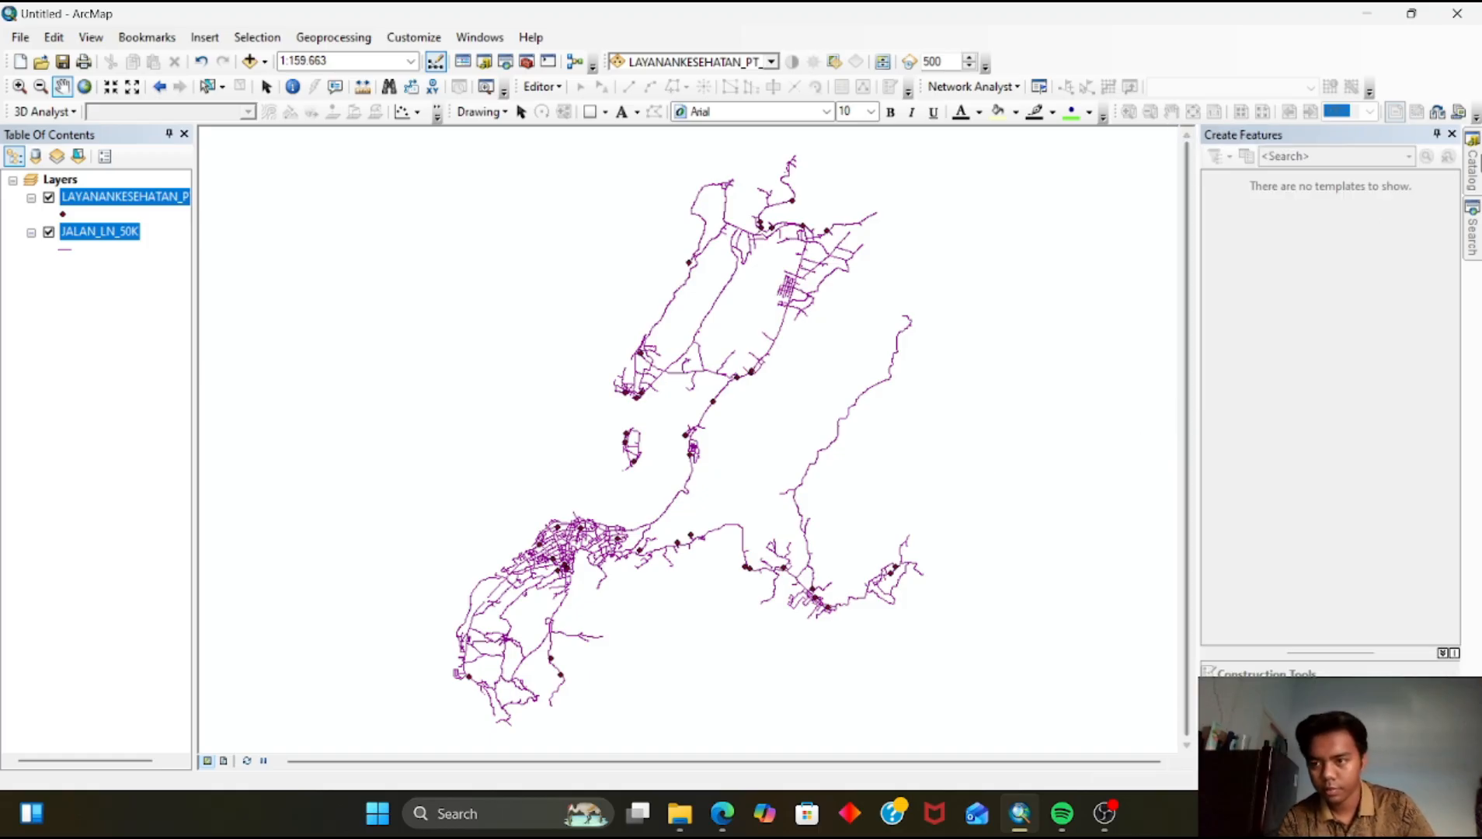
Import the LAYANANKESEHATAN_PT_50K and JALAN_LN_50K layers into the Network_Analysis feature dataset as multiple feature classes
left_click_drag(624, 518, 589, 519)
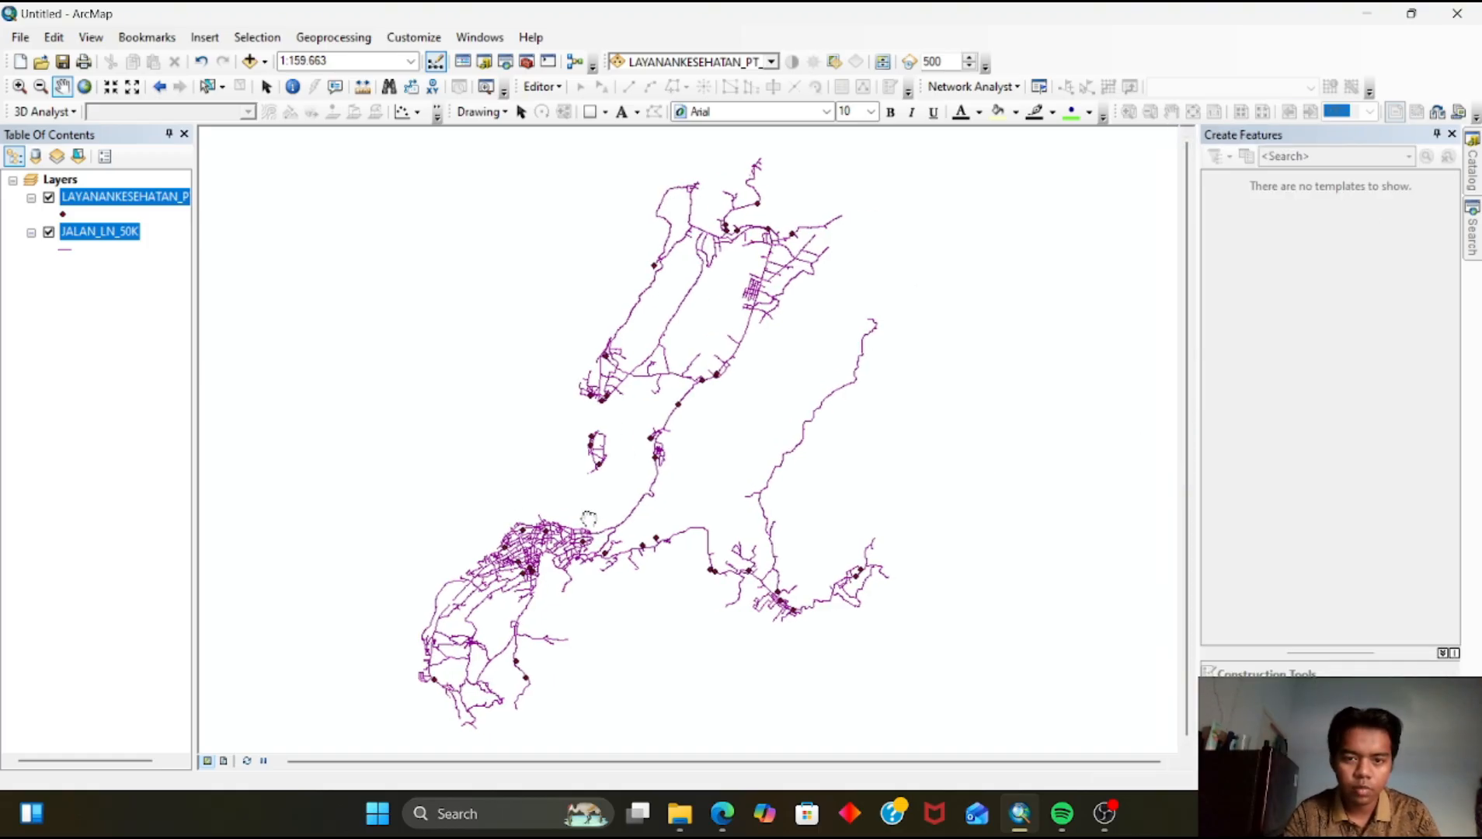
mouse_move(1474, 147)
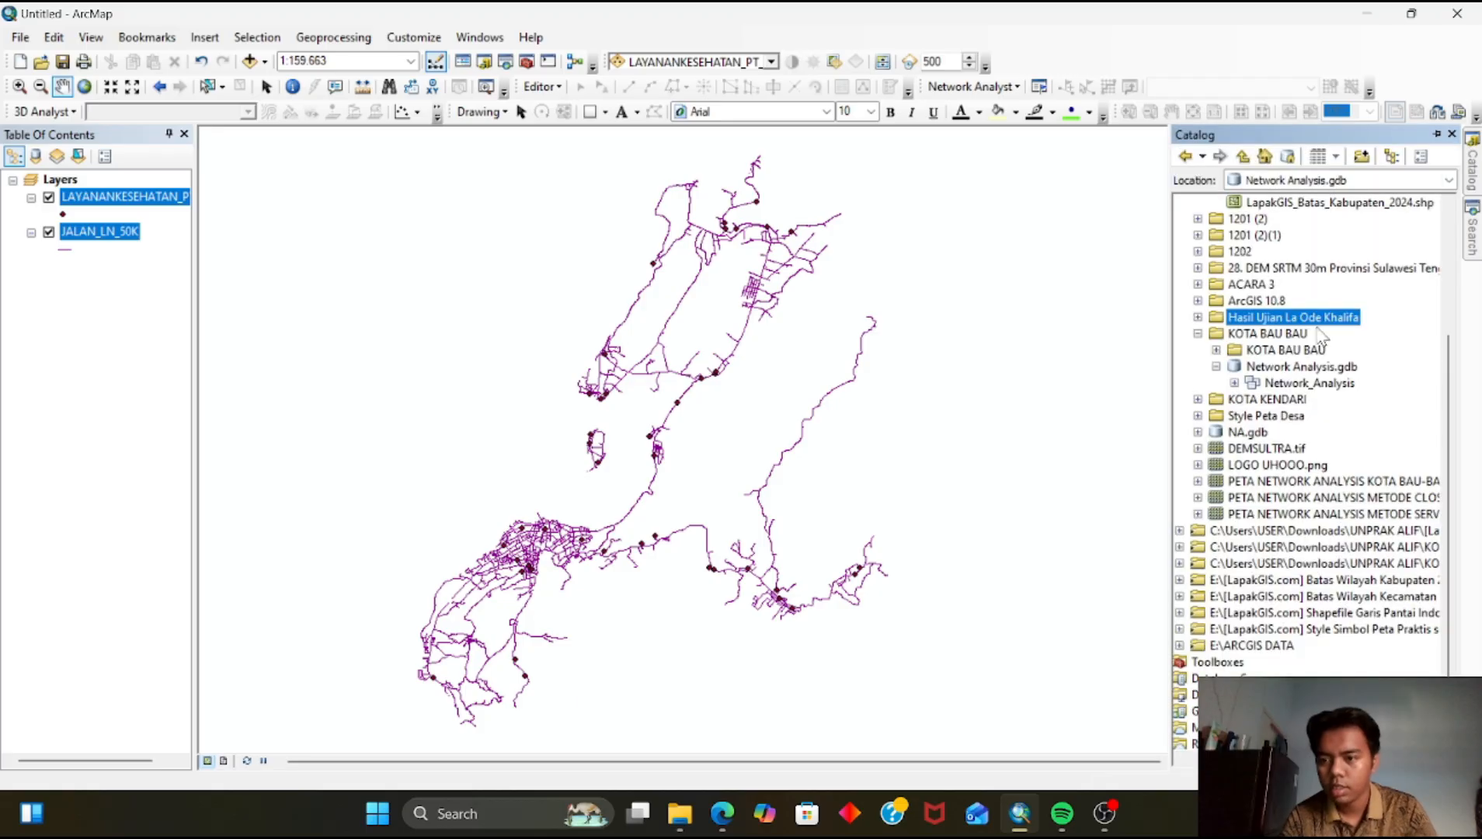
left_click(1291, 386)
right_click(1291, 386)
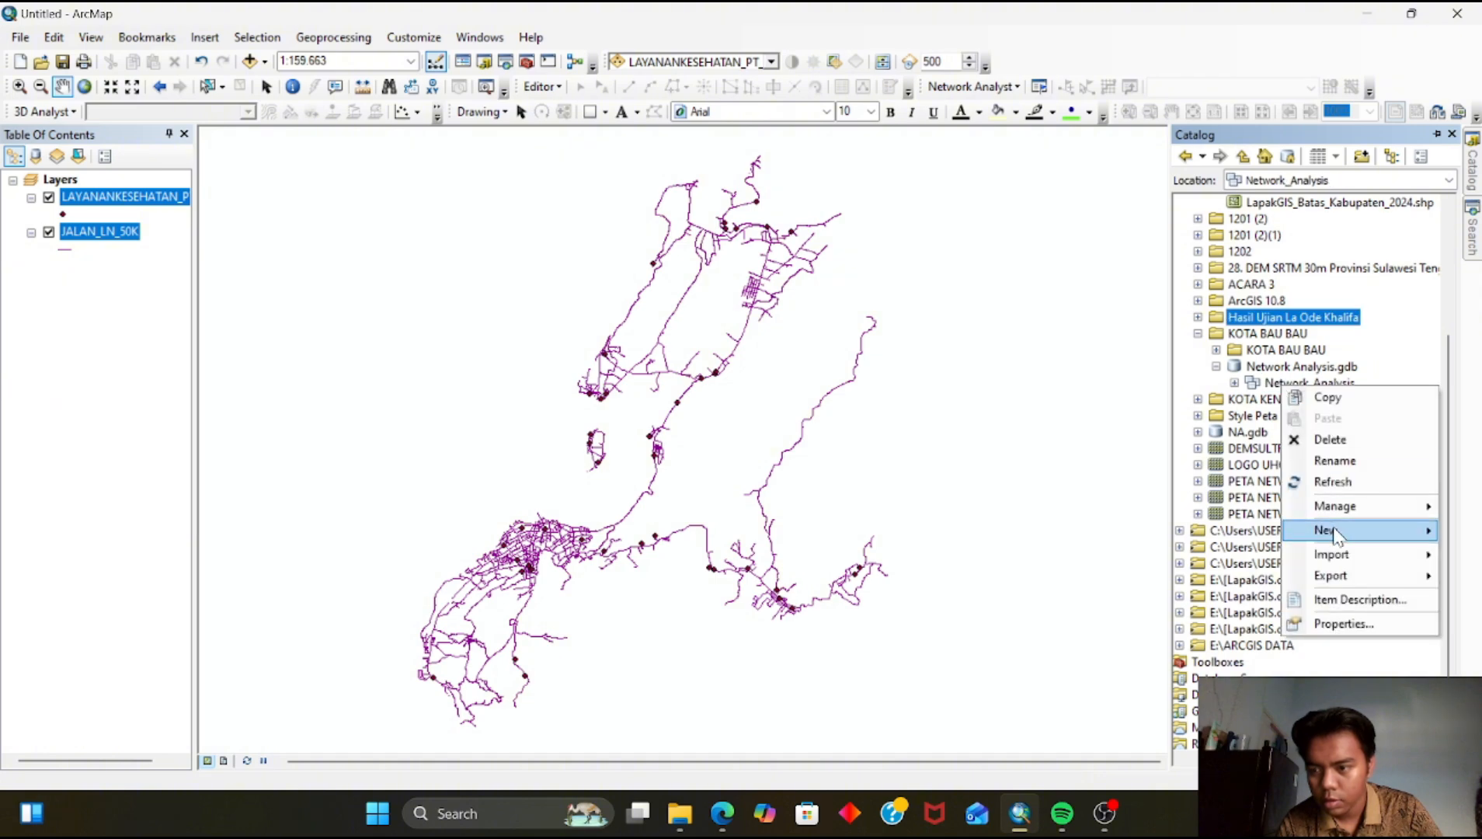
mouse_move(1344, 556)
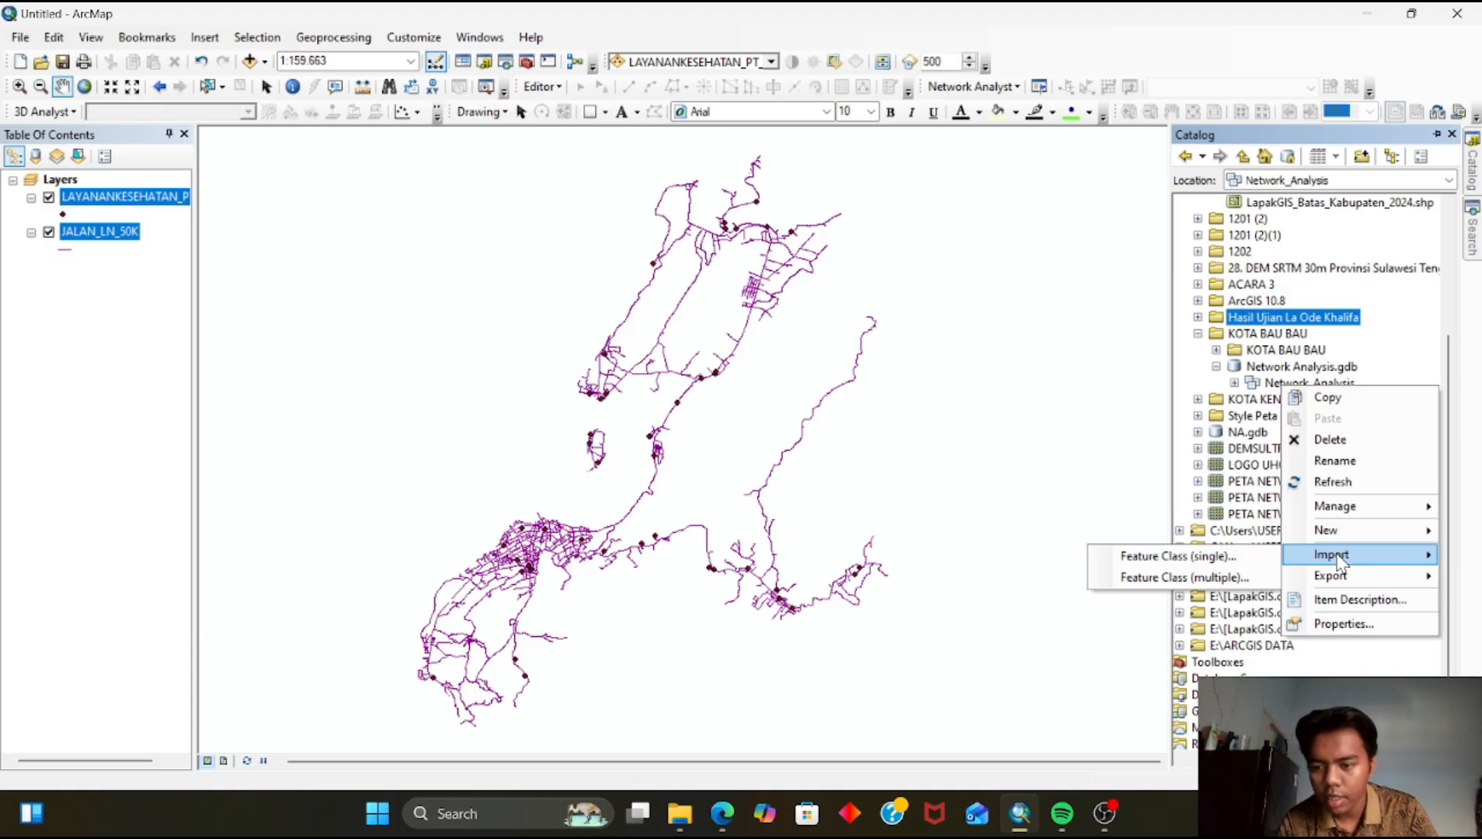
left_click(1242, 577)
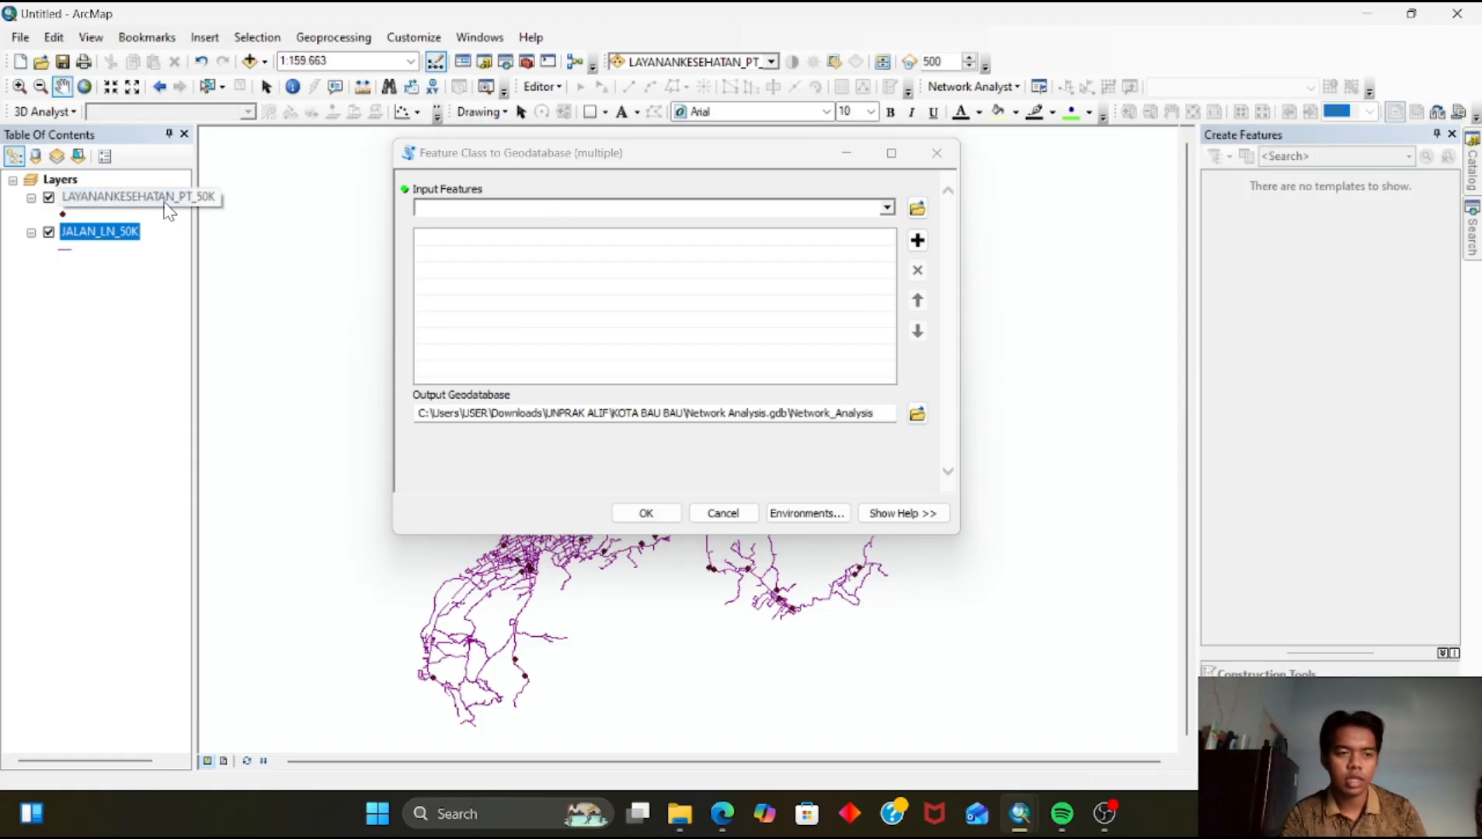
left_click(167, 198, "ctrl")
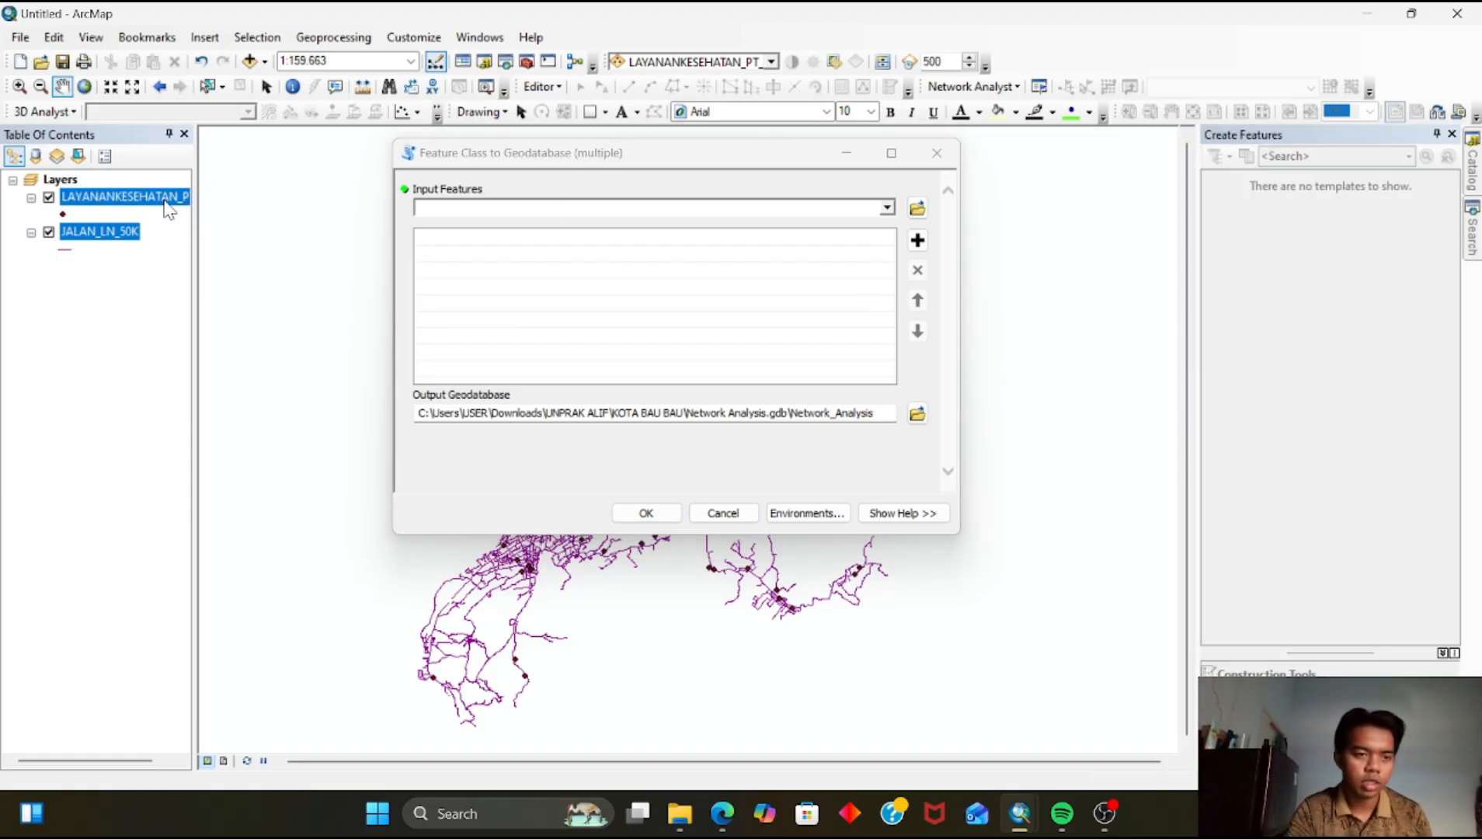
left_click_drag(172, 198, 442, 253)
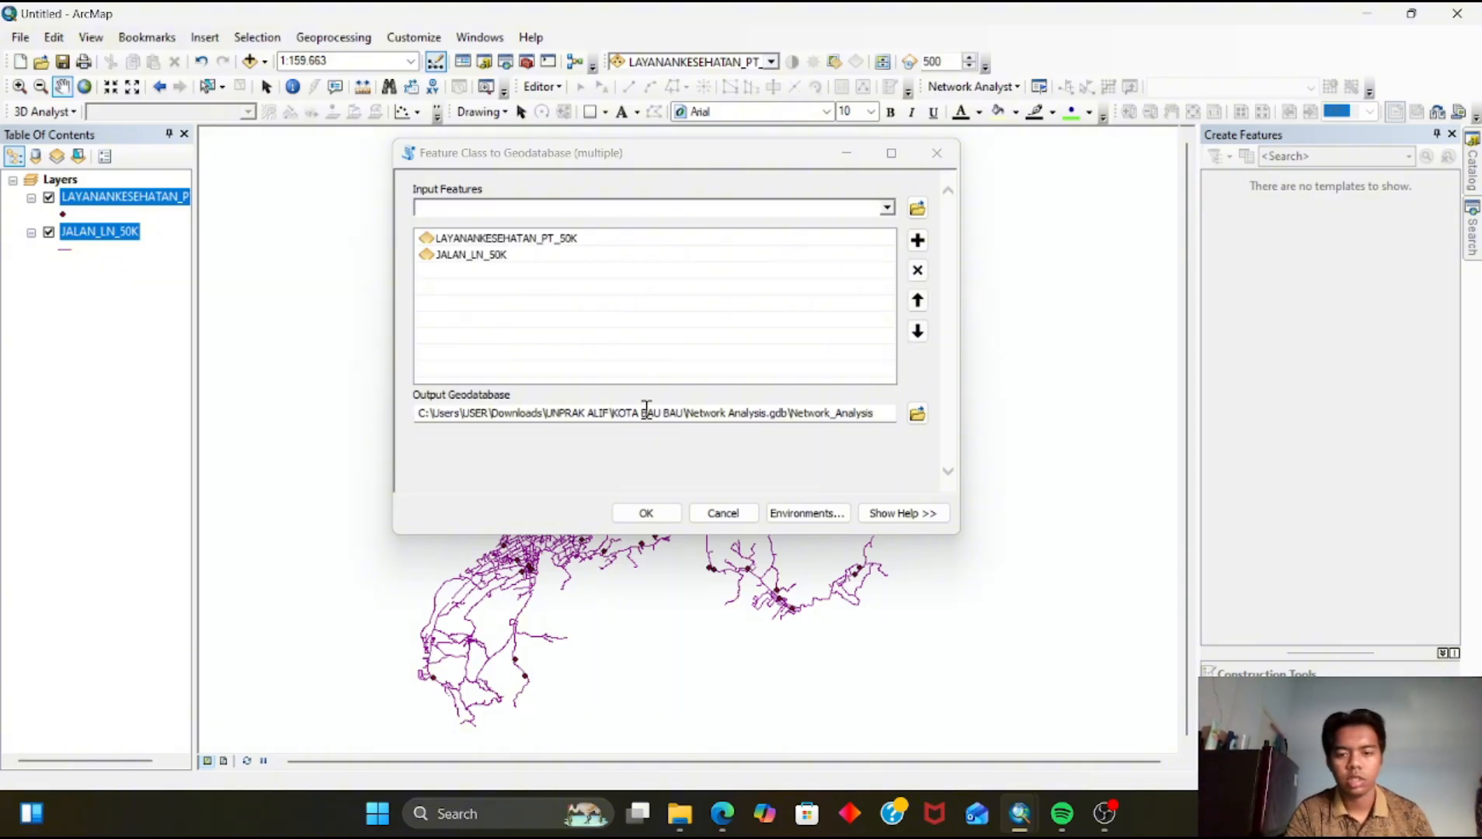
left_click(646, 514)
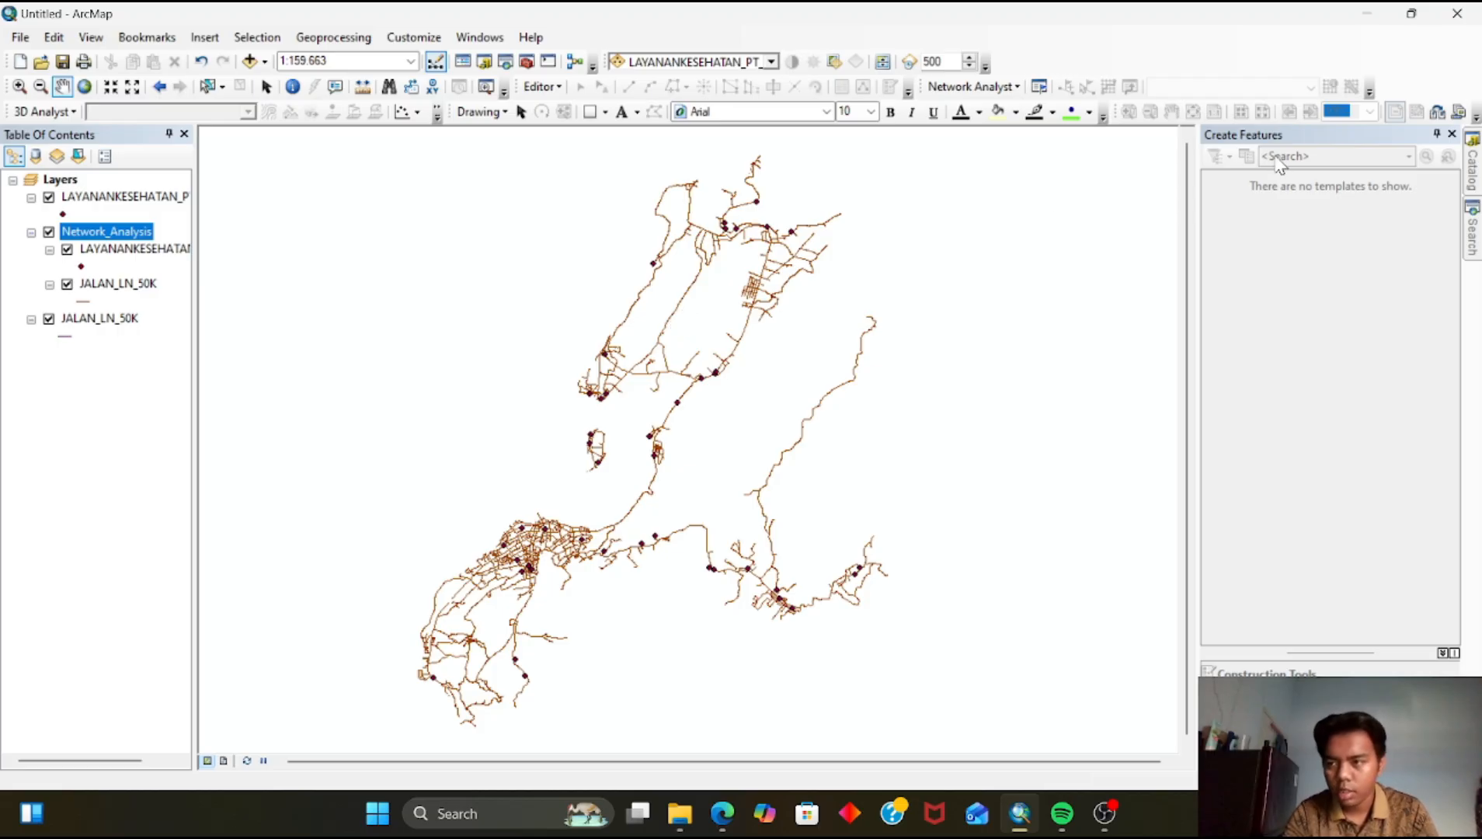
Start a new network dataset in the Network_Analysis feature dataset, keeping the name Network_Analysis_ND and version 10.1
mouse_move(1474, 163)
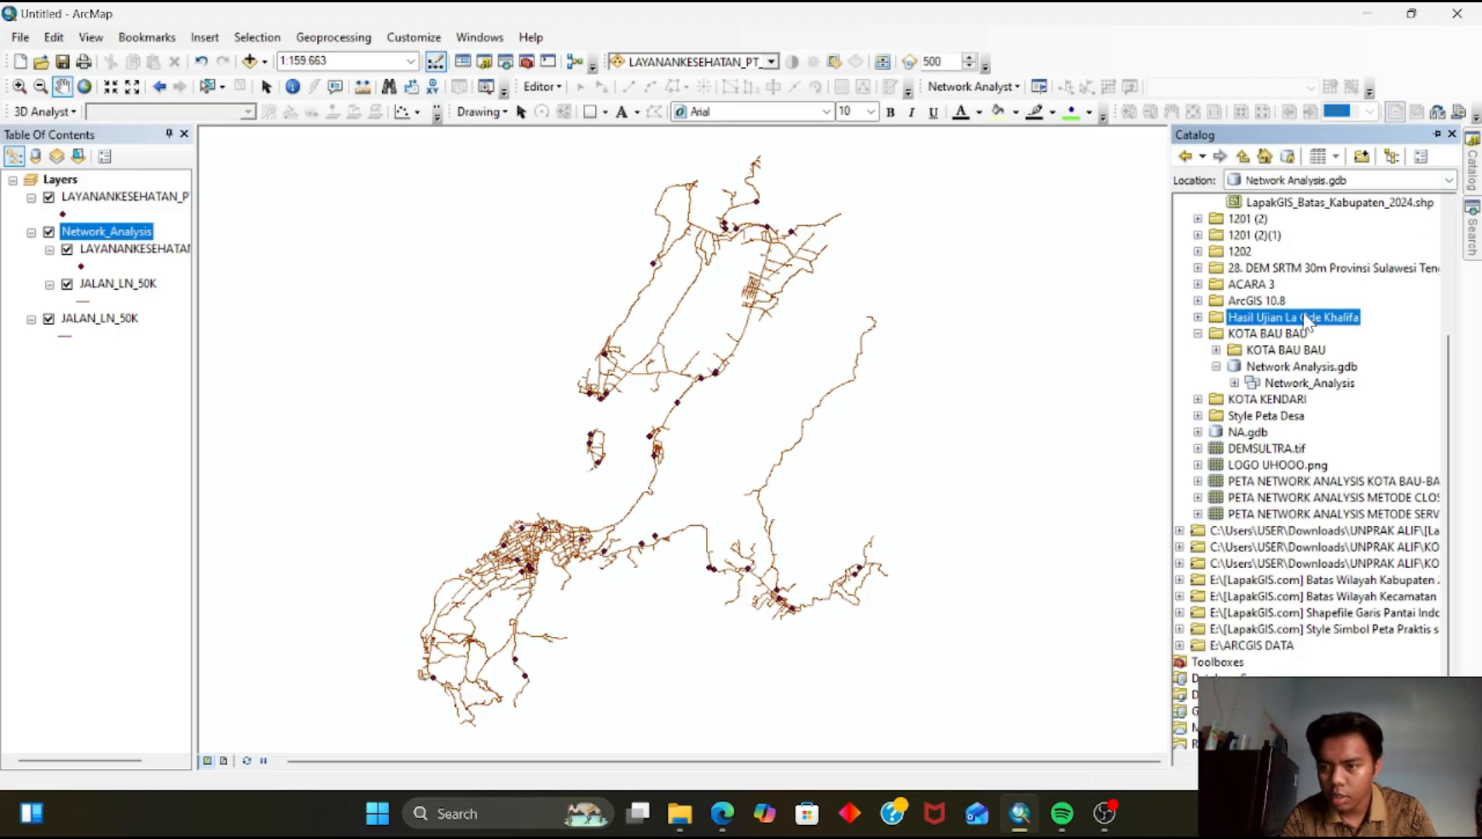
right_click(1278, 385)
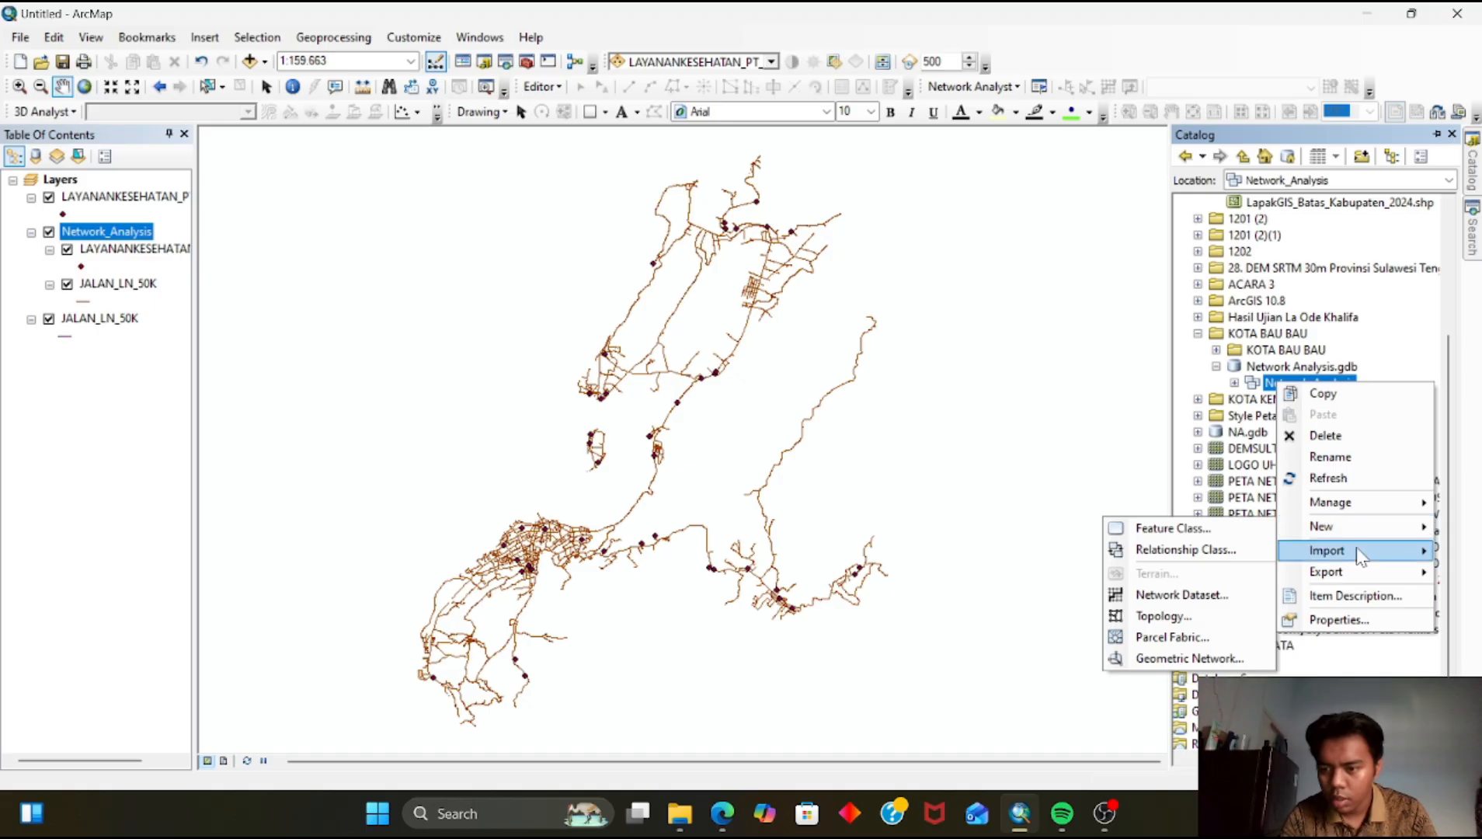
mouse_move(1361, 540)
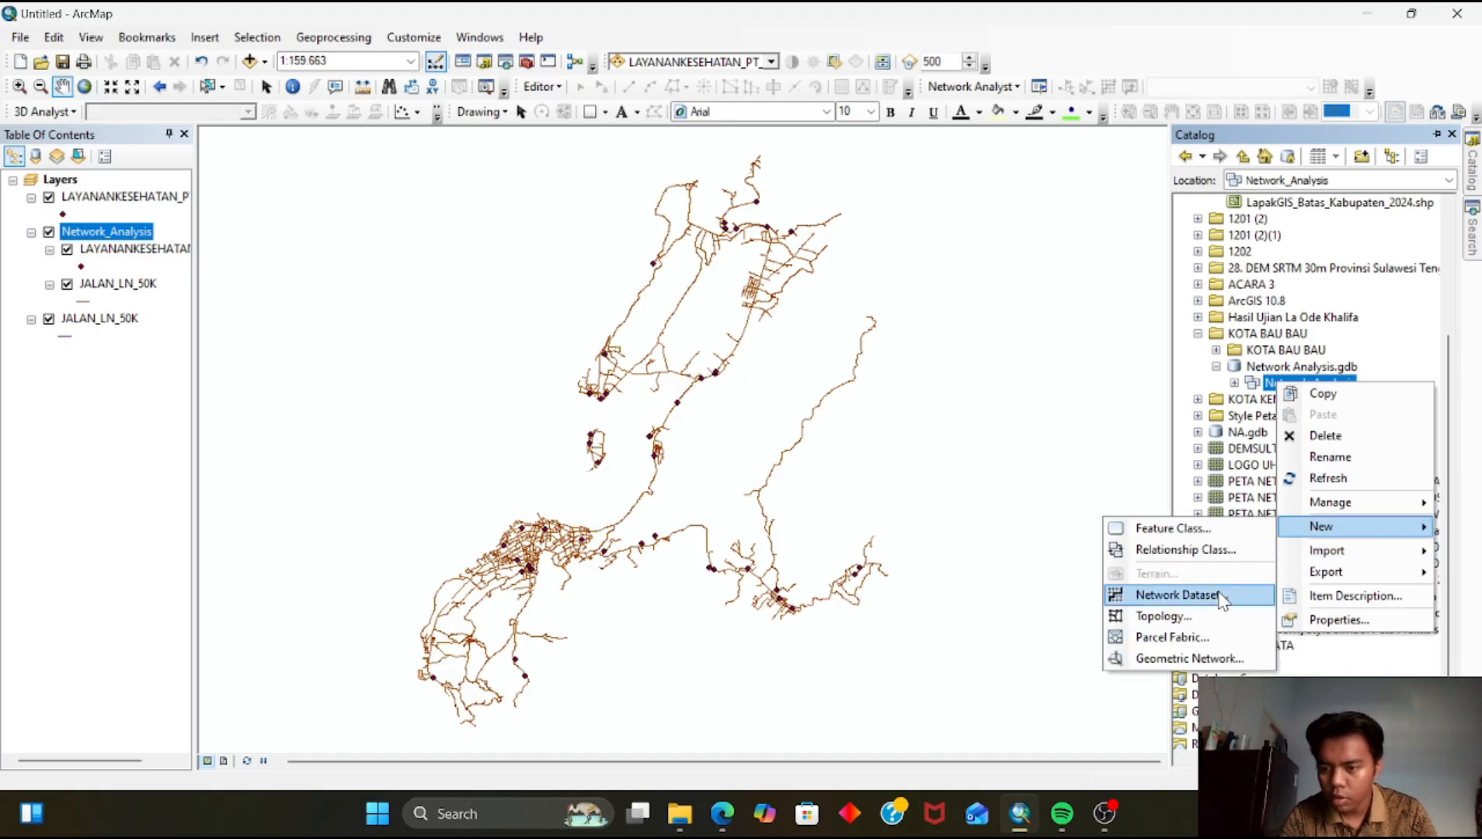
left_click(1219, 598)
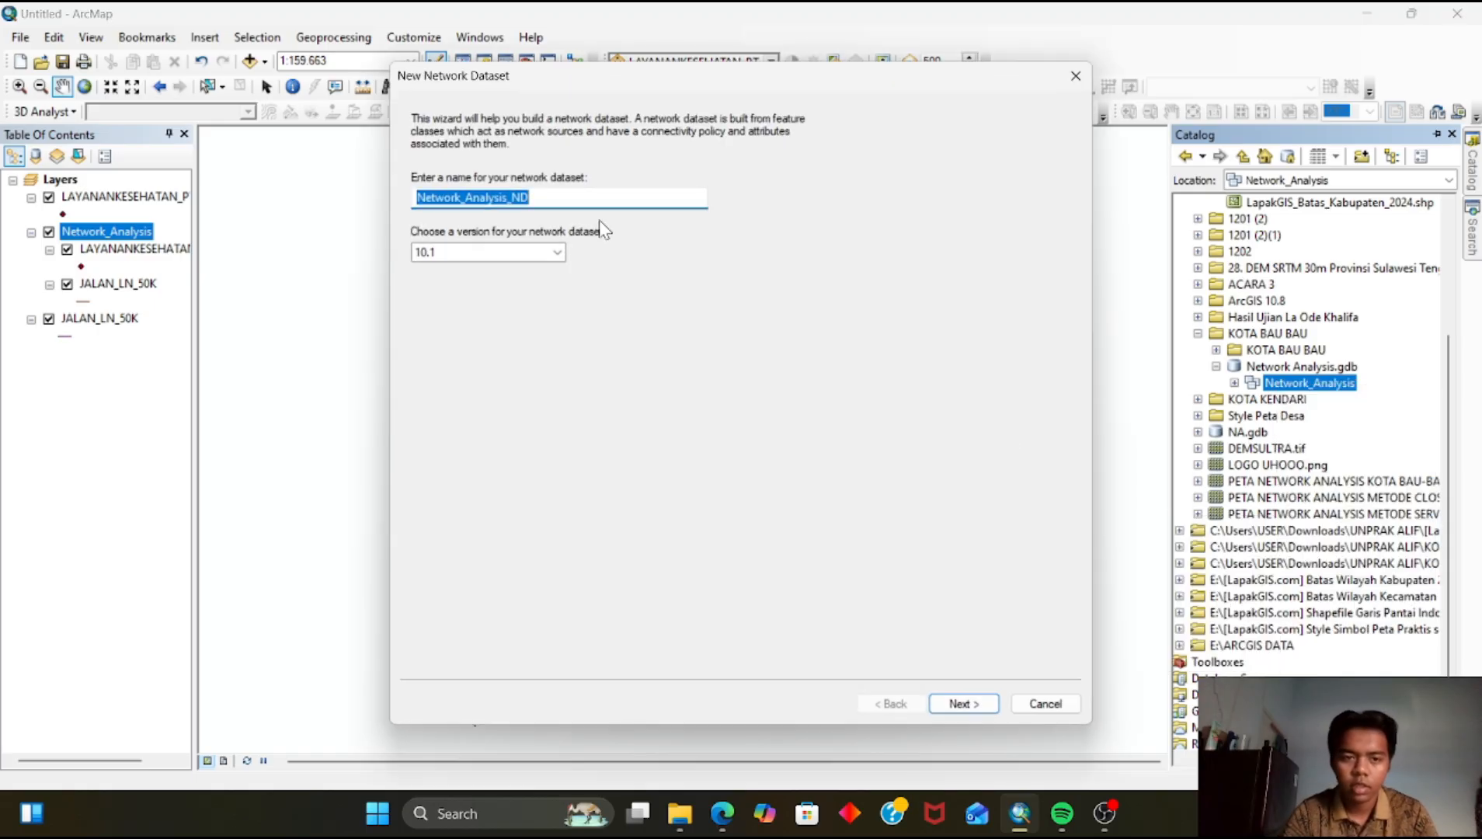
left_click(979, 701)
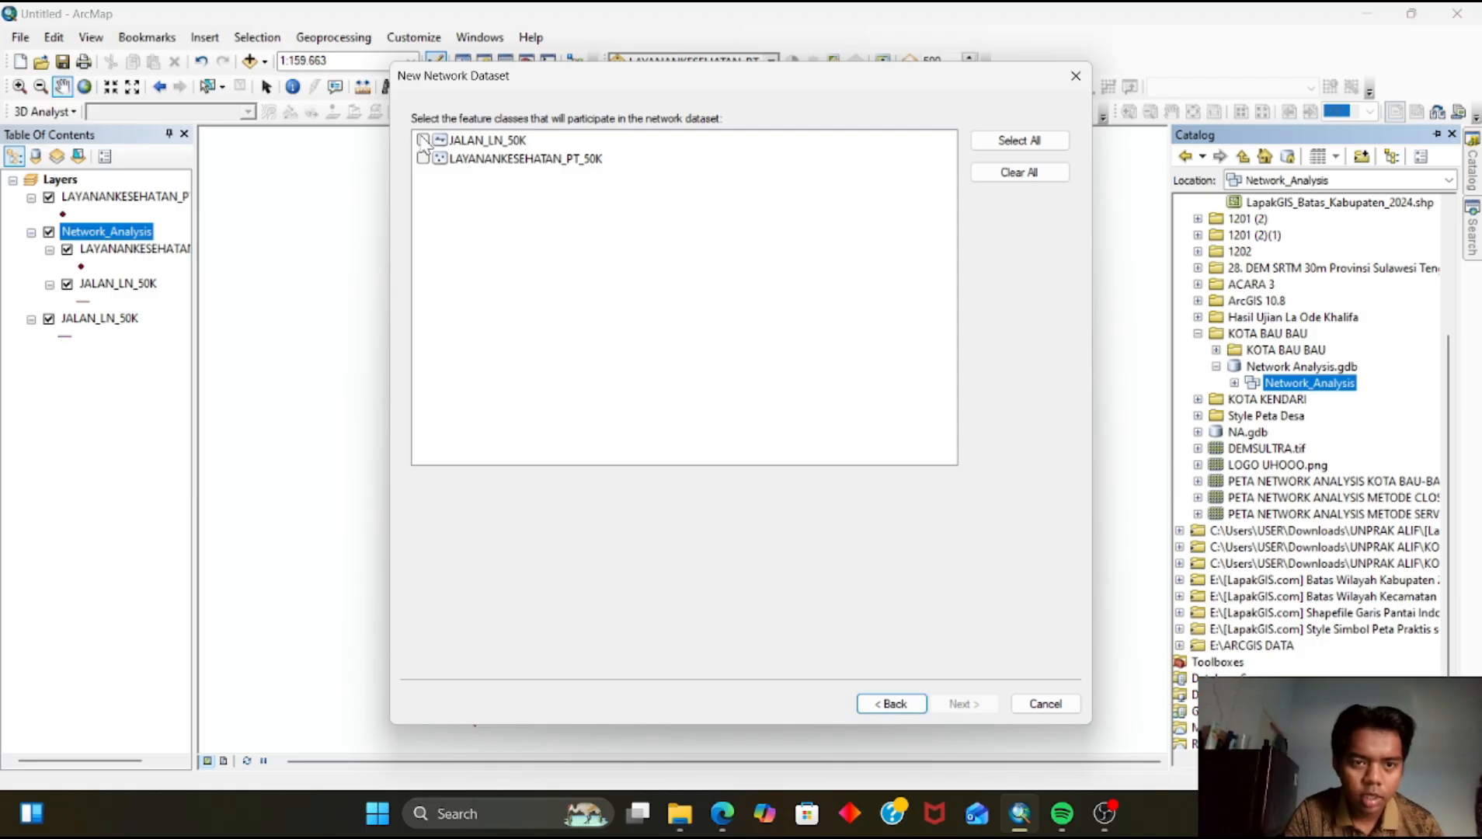
Select JALAN_LN_50K and LAYANANKESEHATAN_PT_50K as the feature classes participating in the network dataset
left_click(424, 140)
left_click(423, 157)
left_click(961, 703)
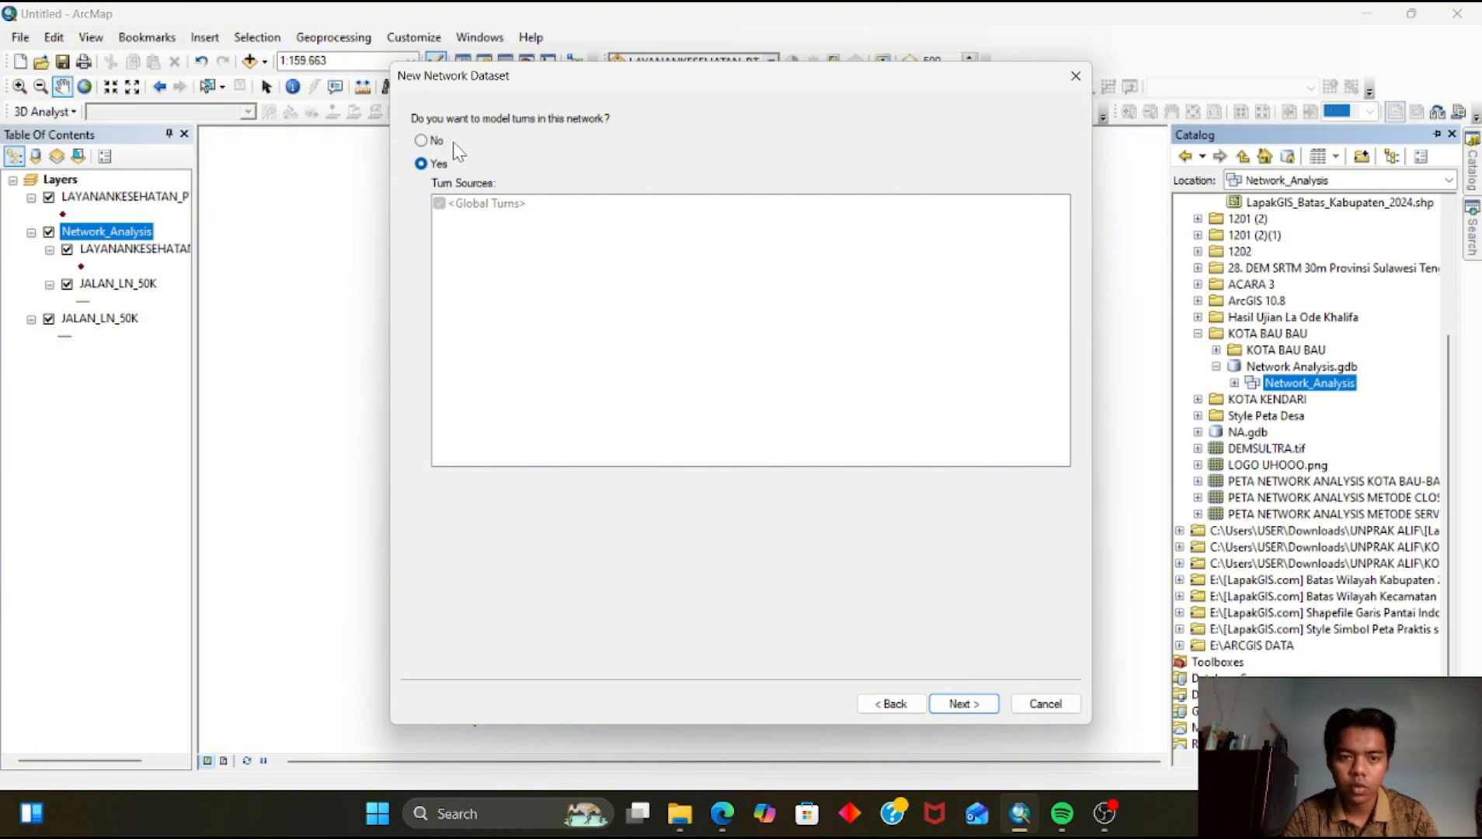
Keep the default turn and connectivity settings and model elevation using elevation fields
left_click(970, 707)
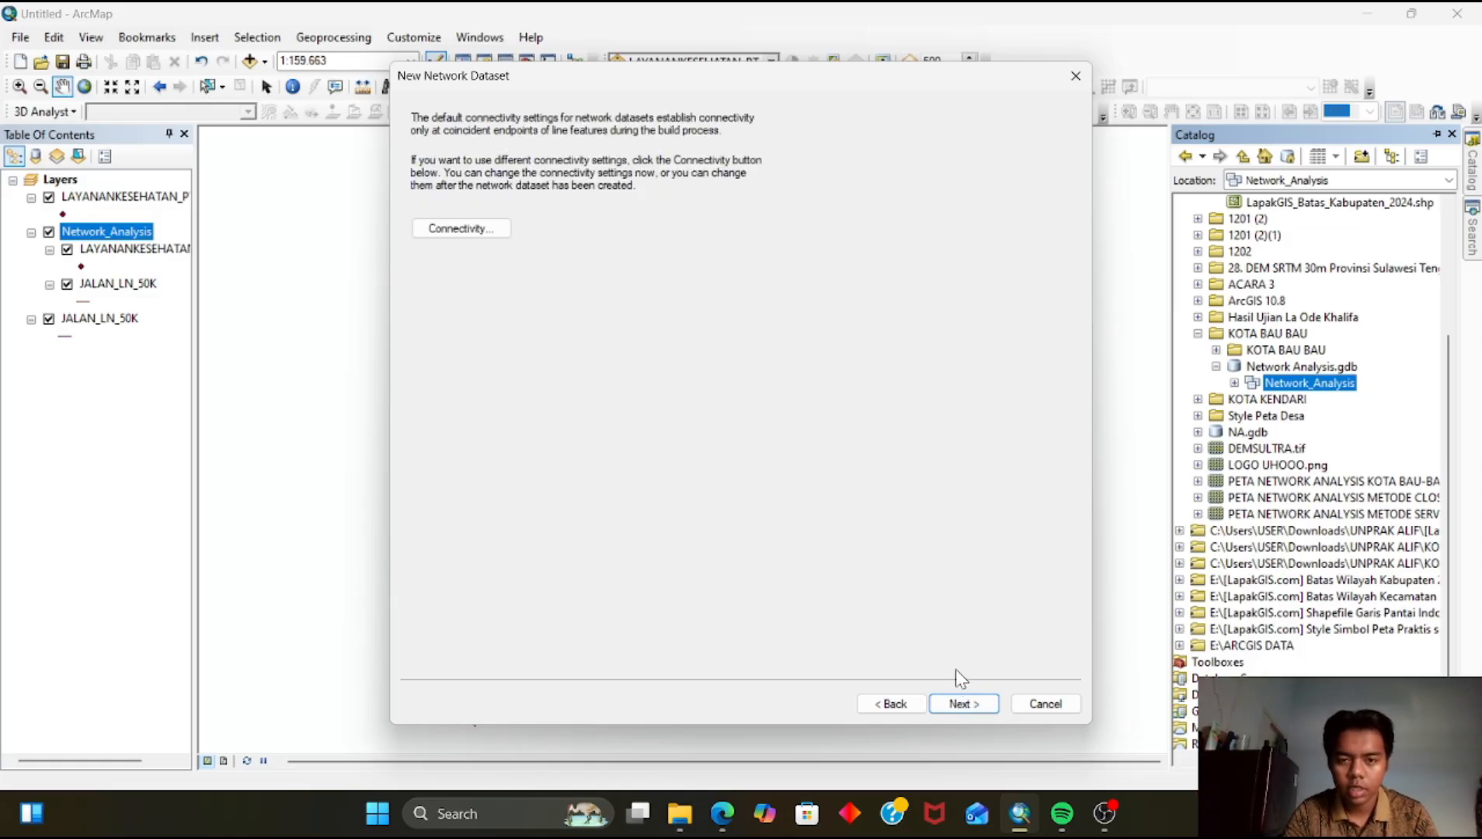
left_click(966, 704)
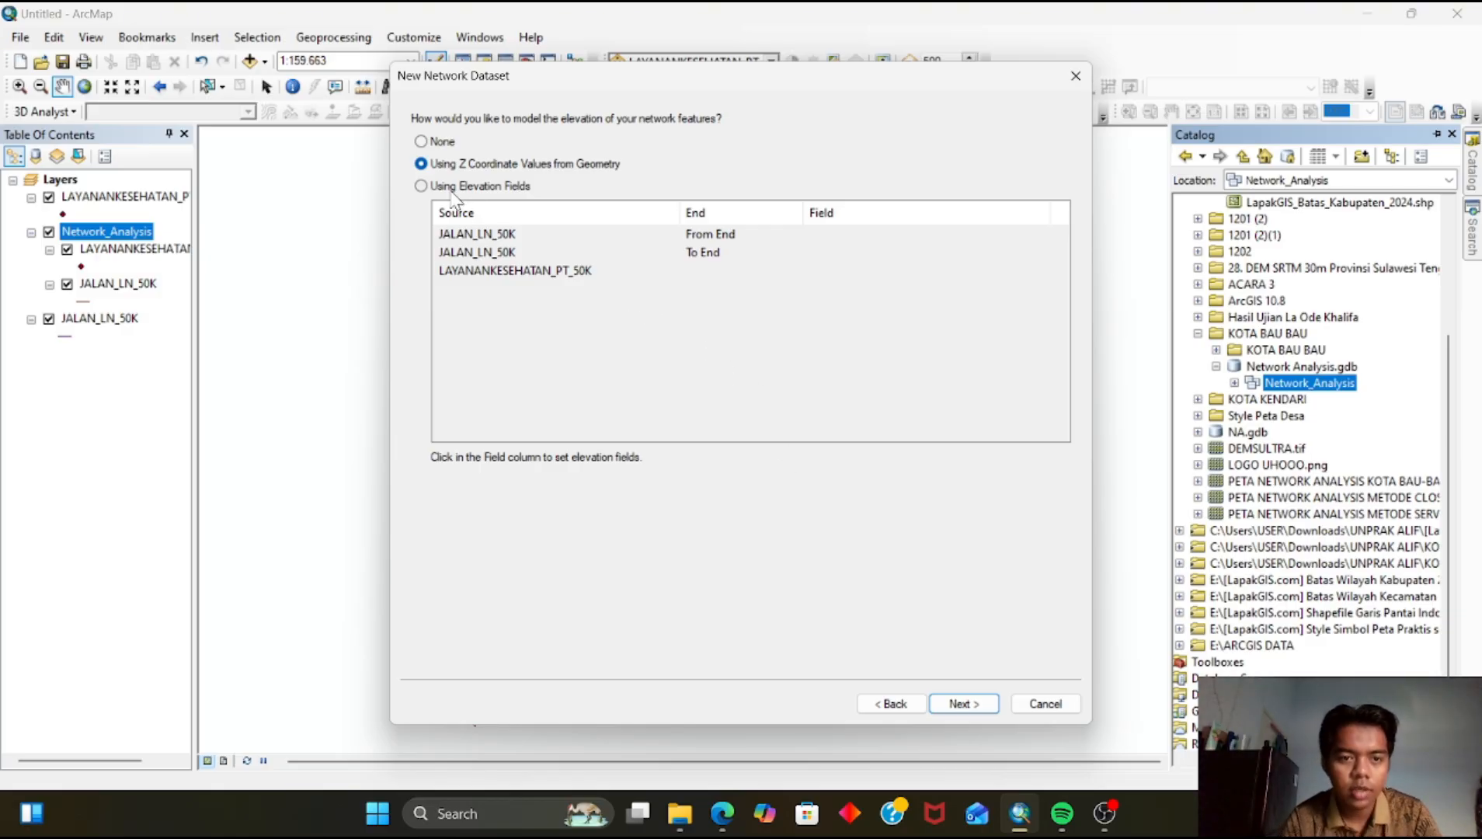
left_click(421, 186)
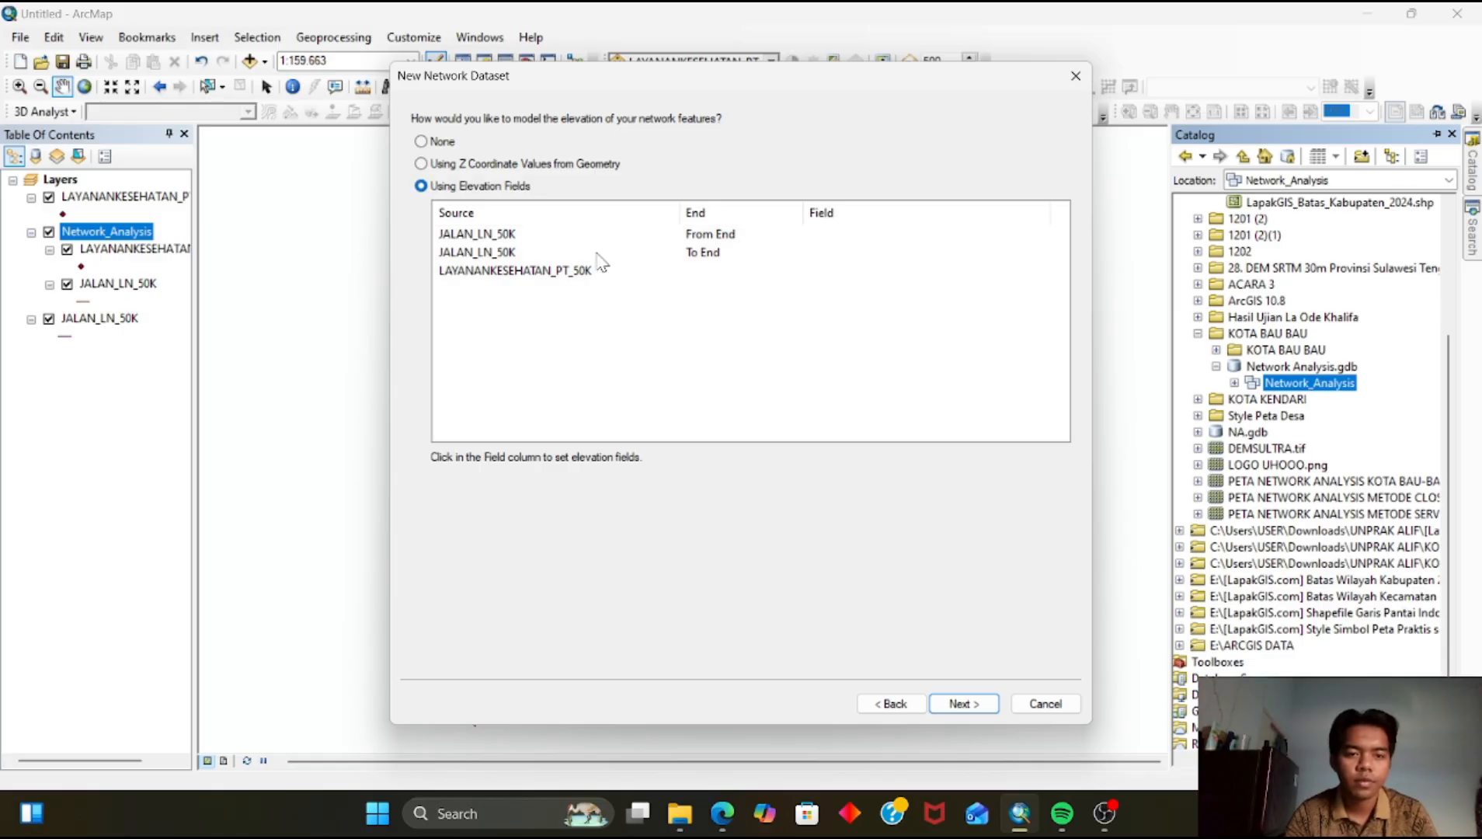
left_click(964, 712)
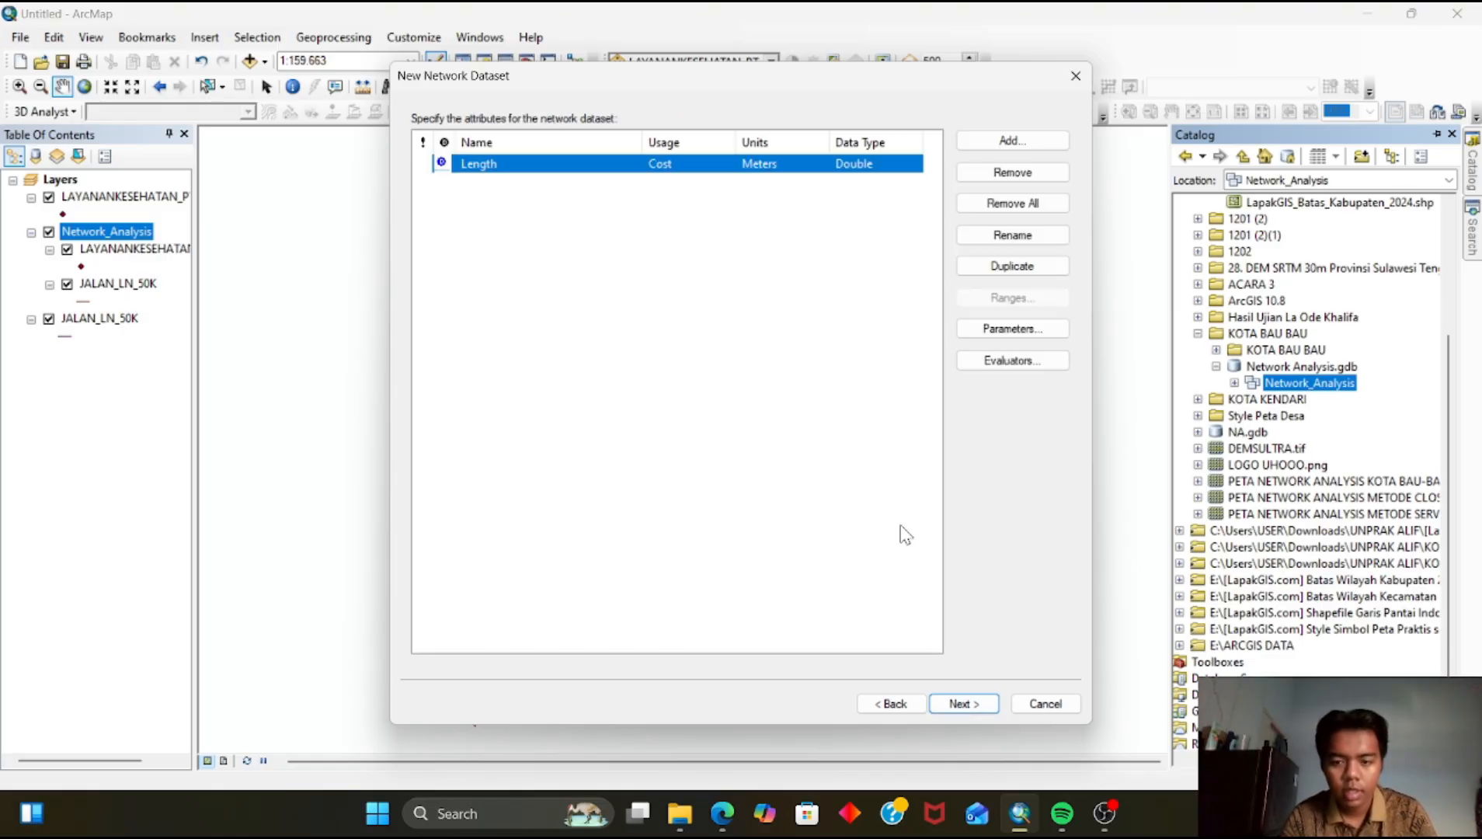
Keep the Length cost attribute and default travel mode, and choose not to establish driving directions
left_click(979, 713)
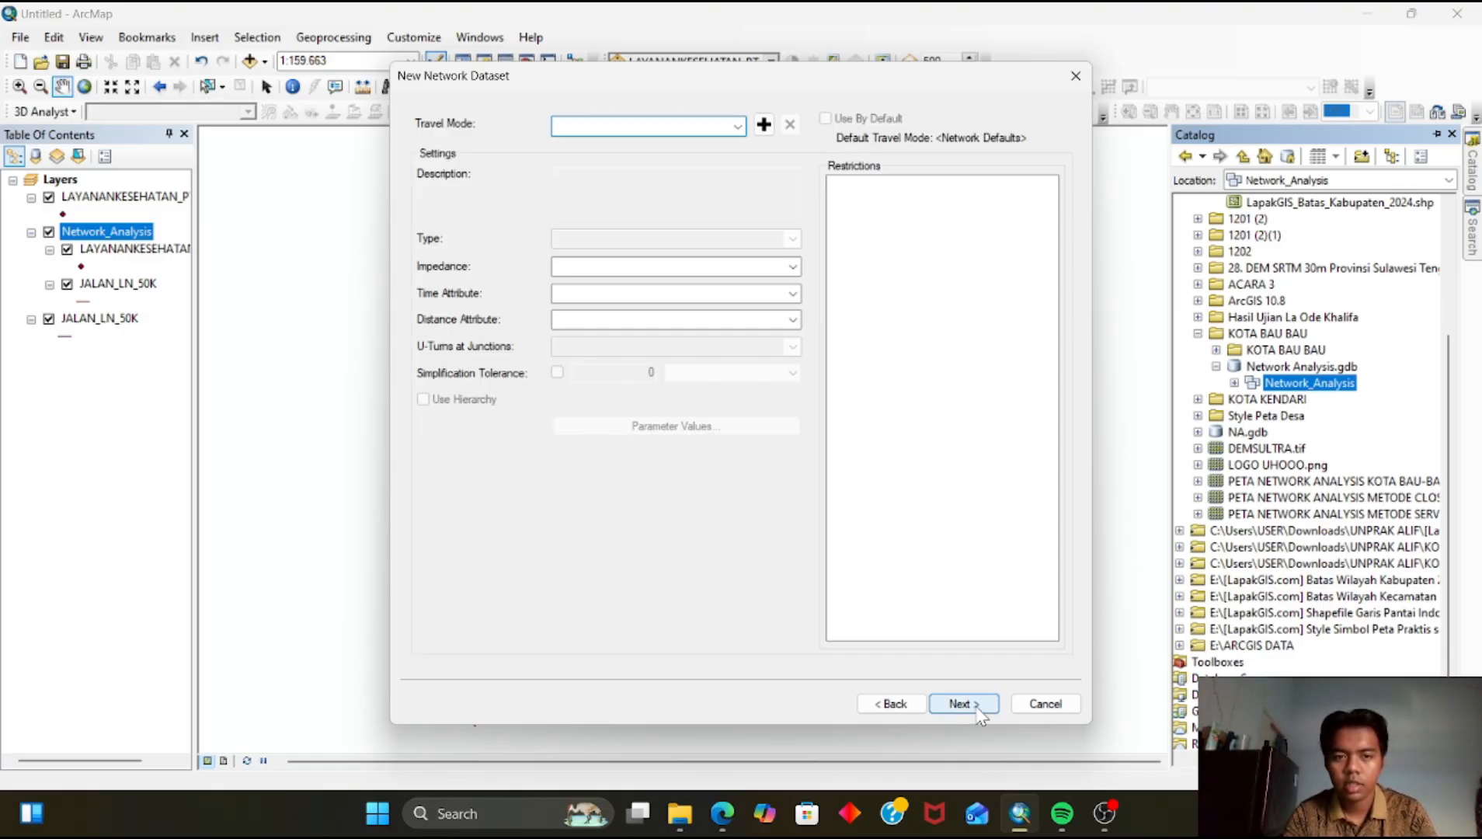
left_click(981, 713)
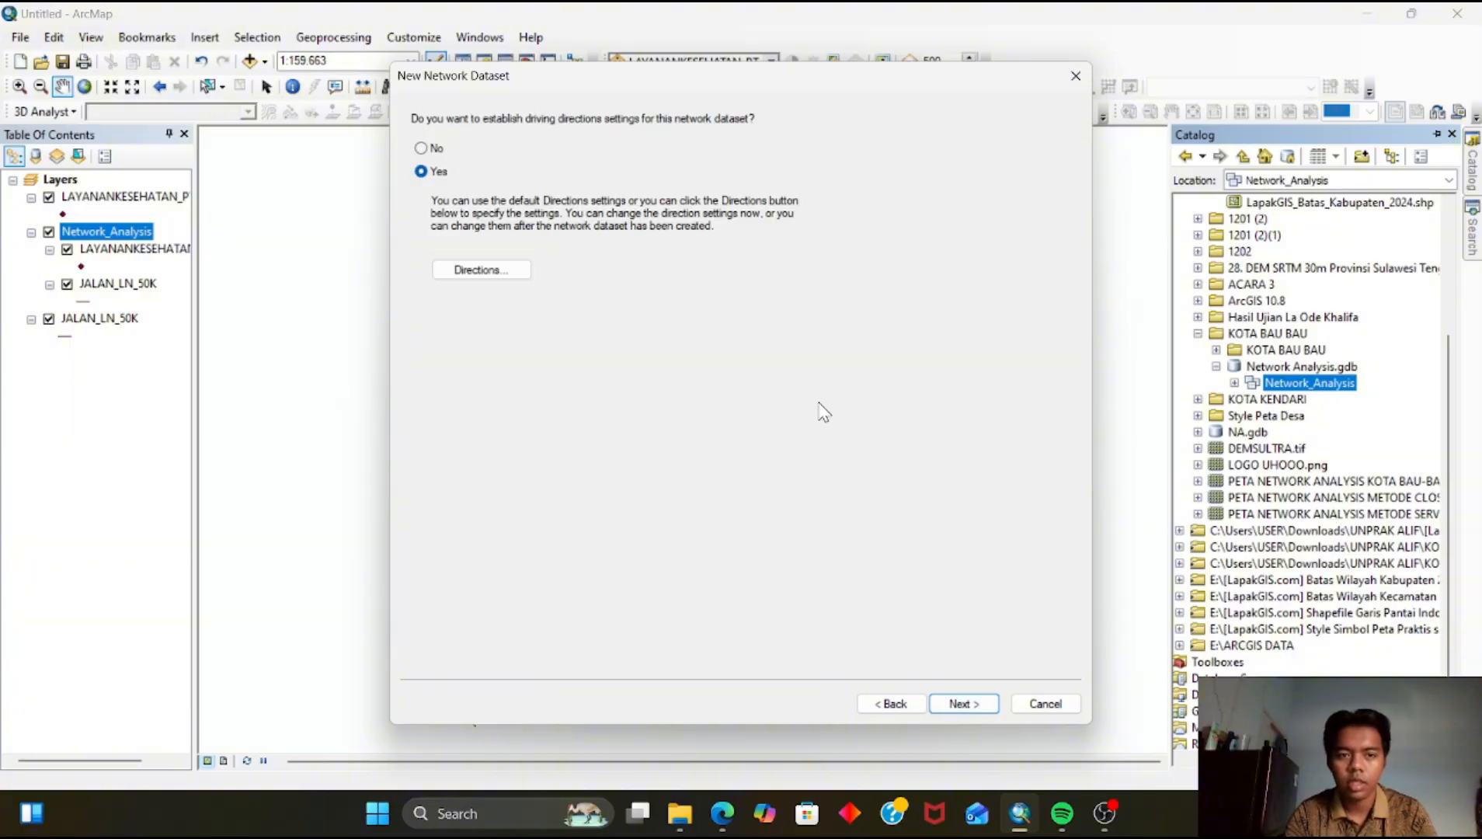
left_click(422, 149)
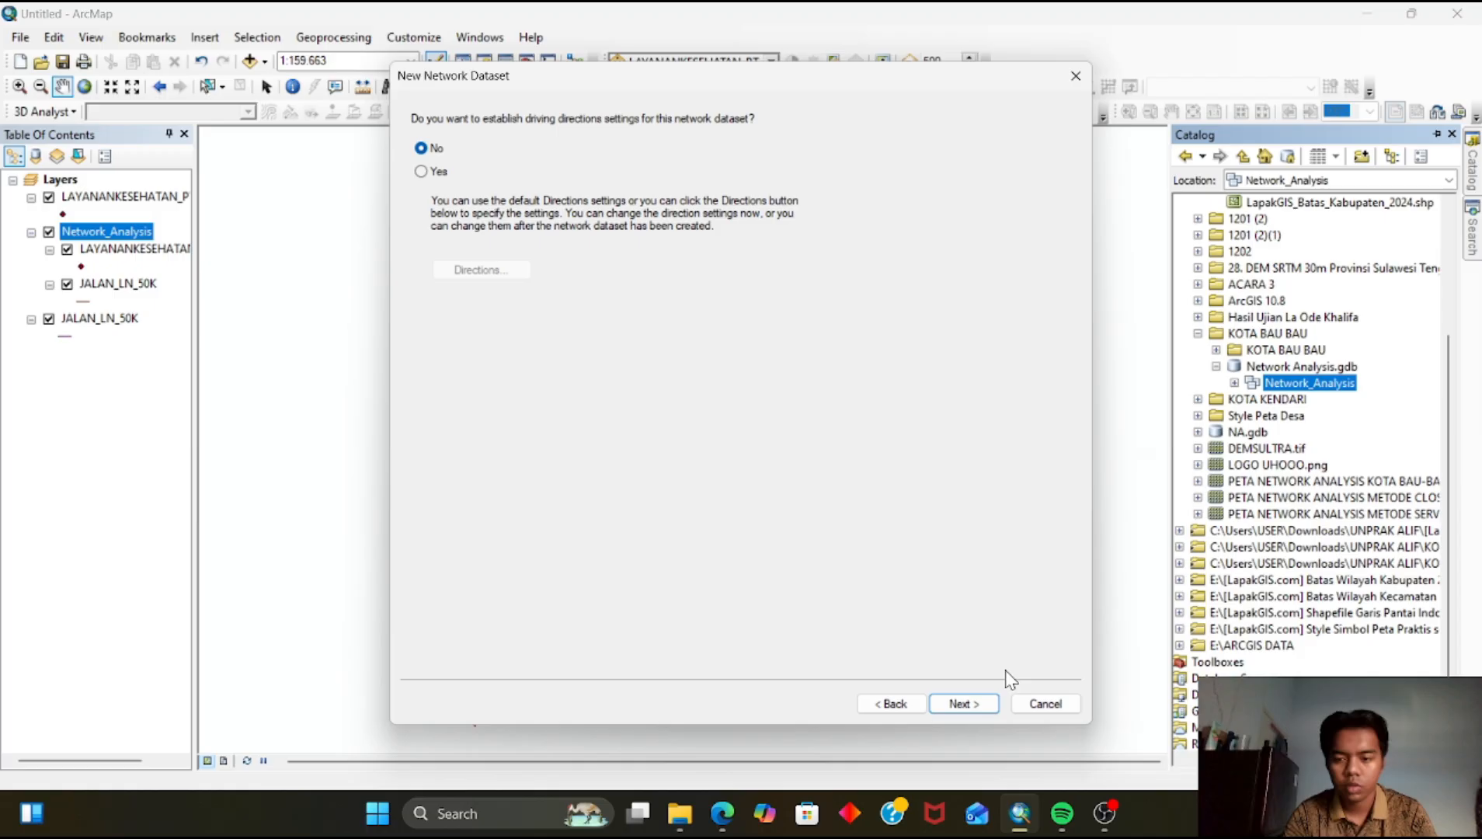
left_click(964, 703)
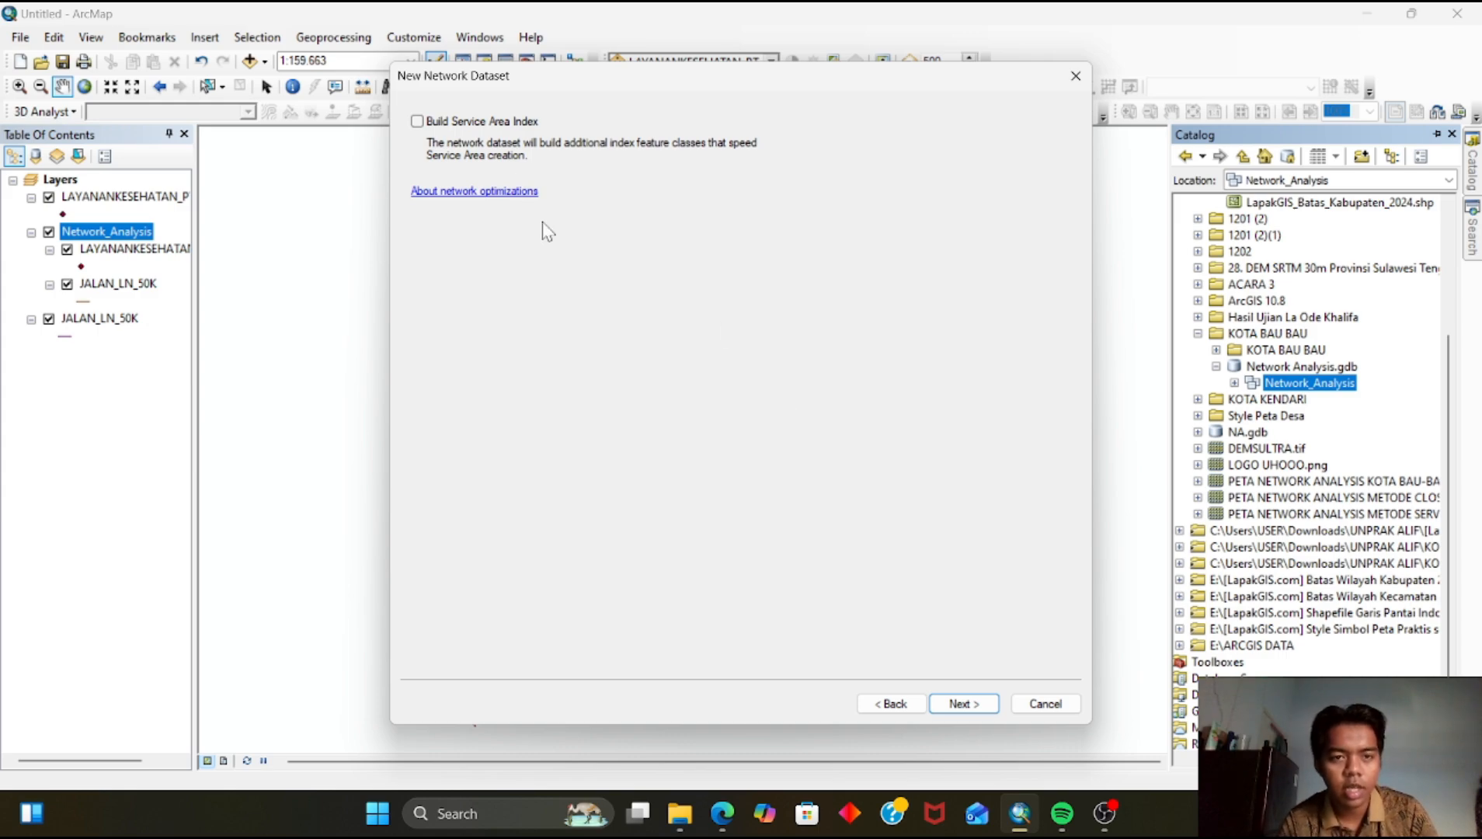
Enable Build Service Area Index and finish creating the network dataset
left_click(417, 123)
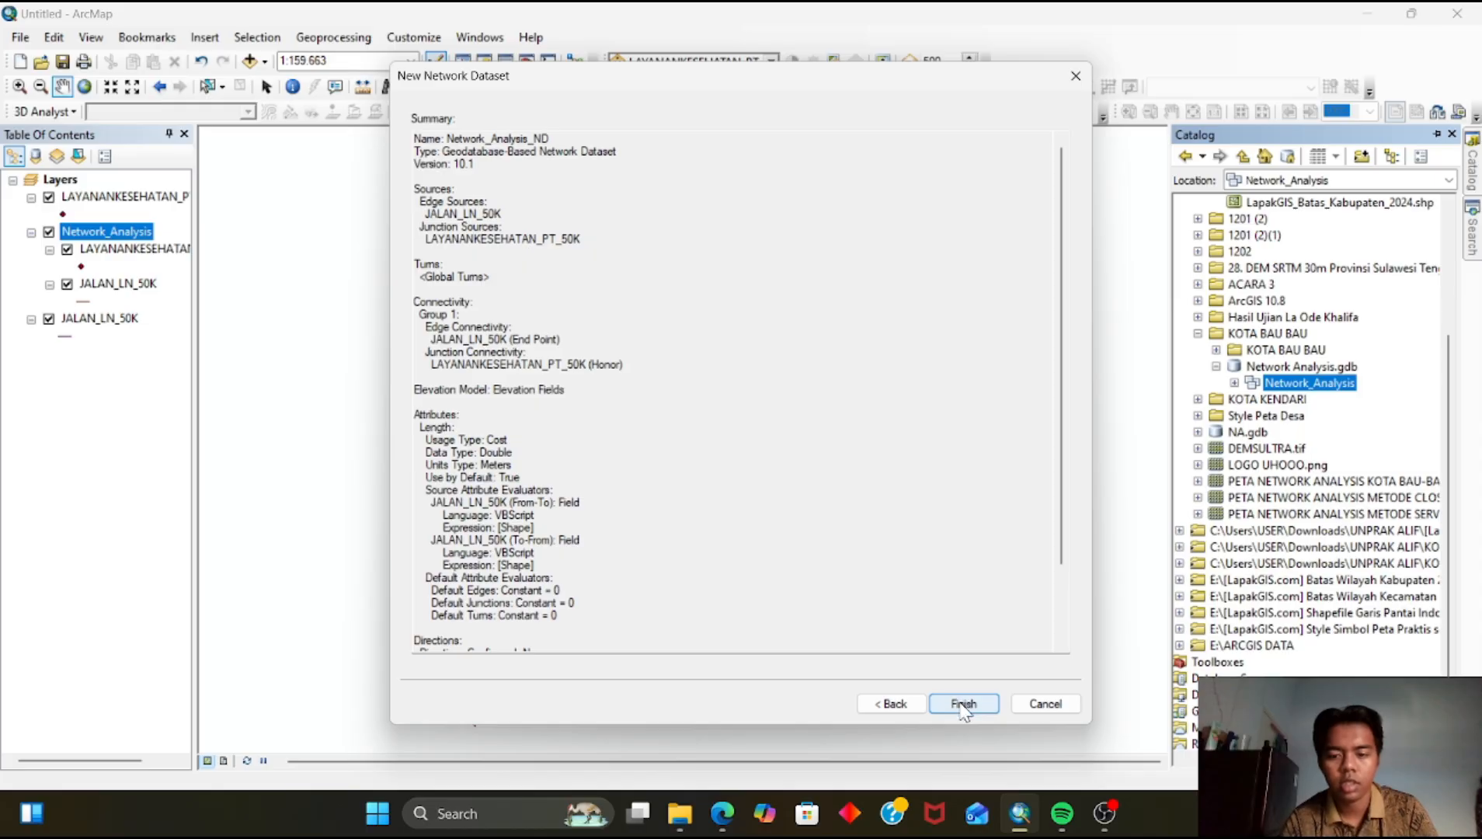
left_click(963, 705)
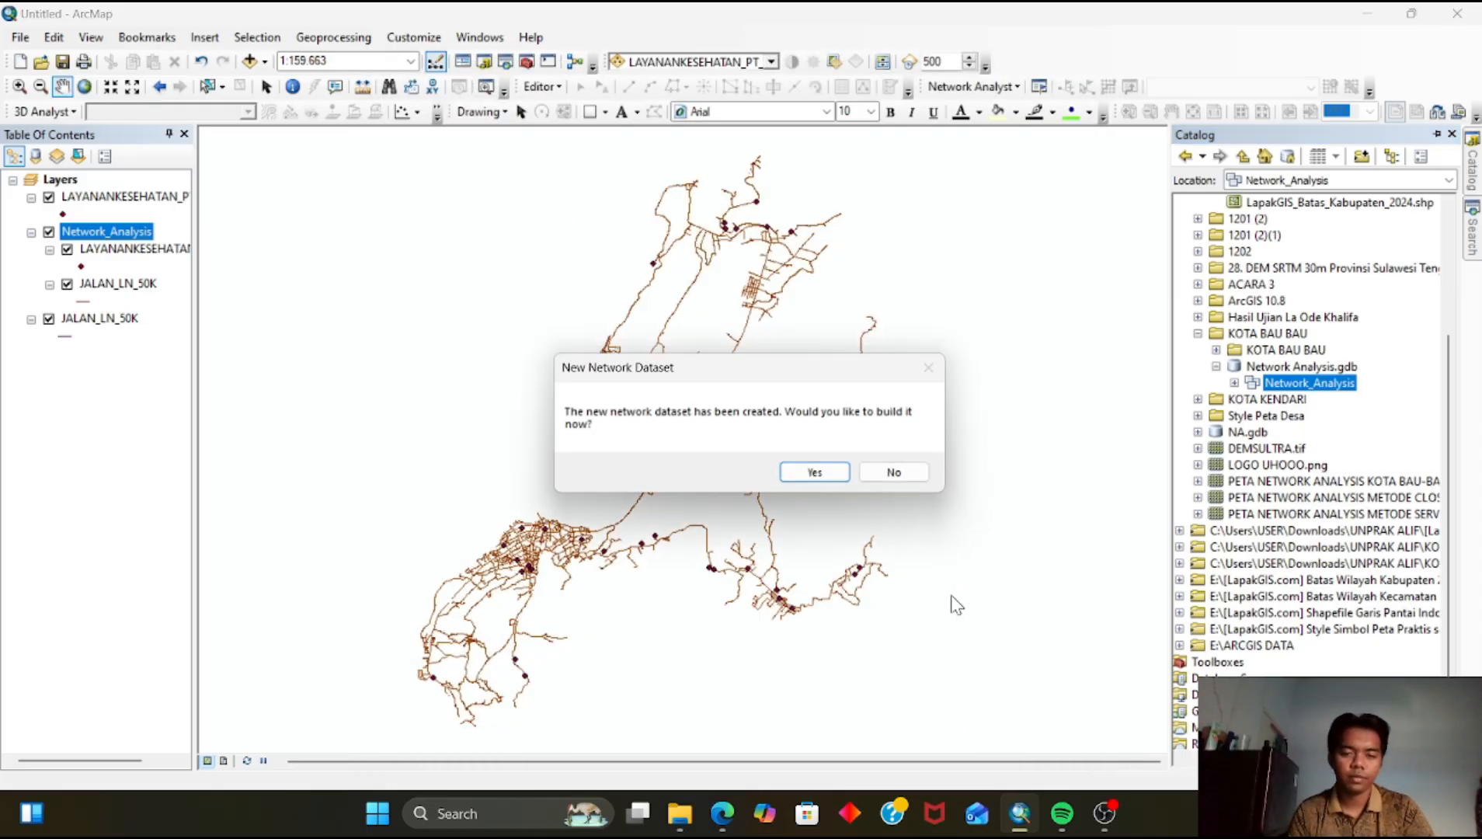
Build the new network dataset now and add its layers to the map
left_click(814, 472)
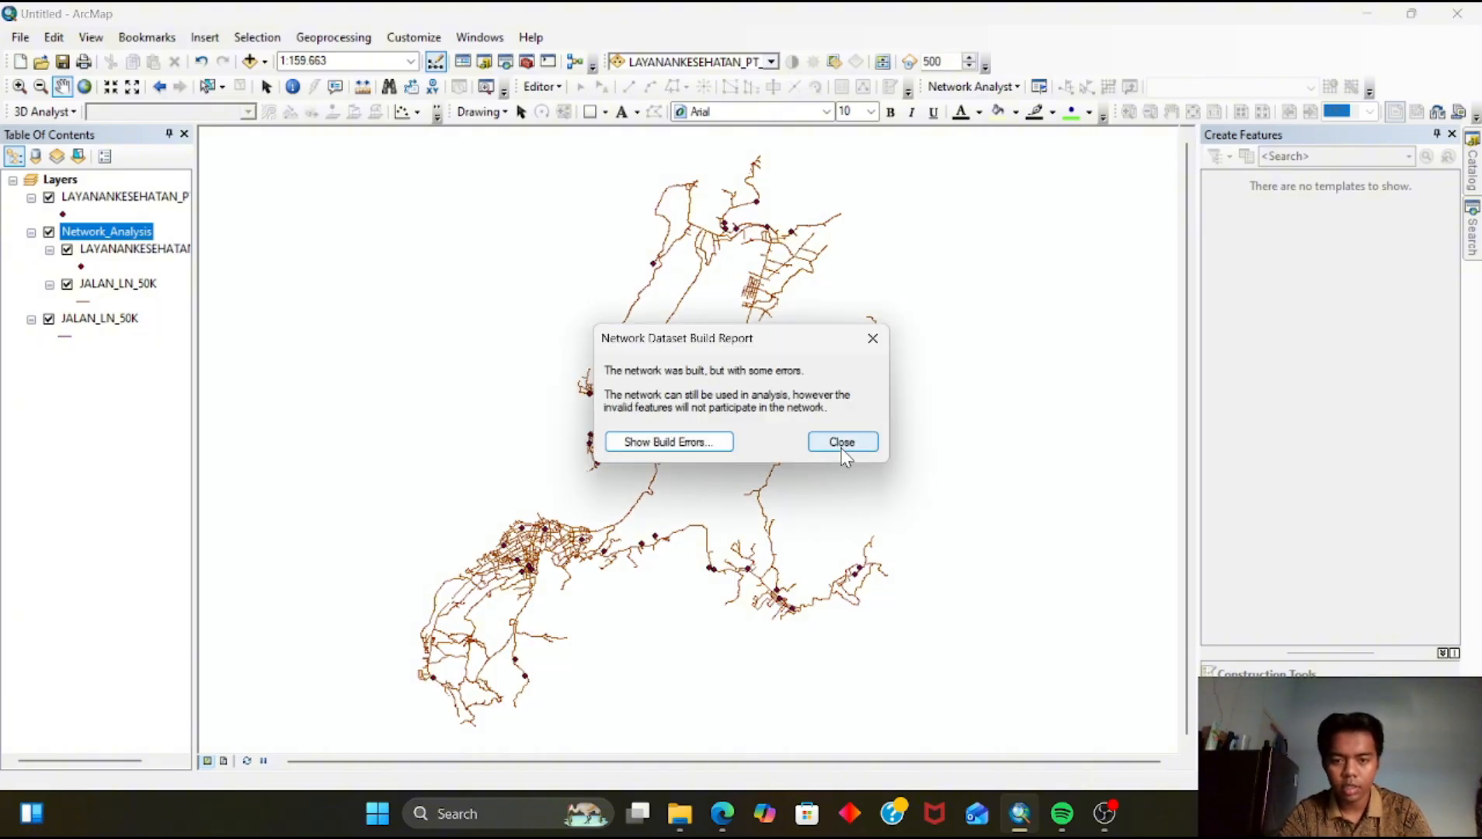
left_click(843, 441)
left_click(800, 470)
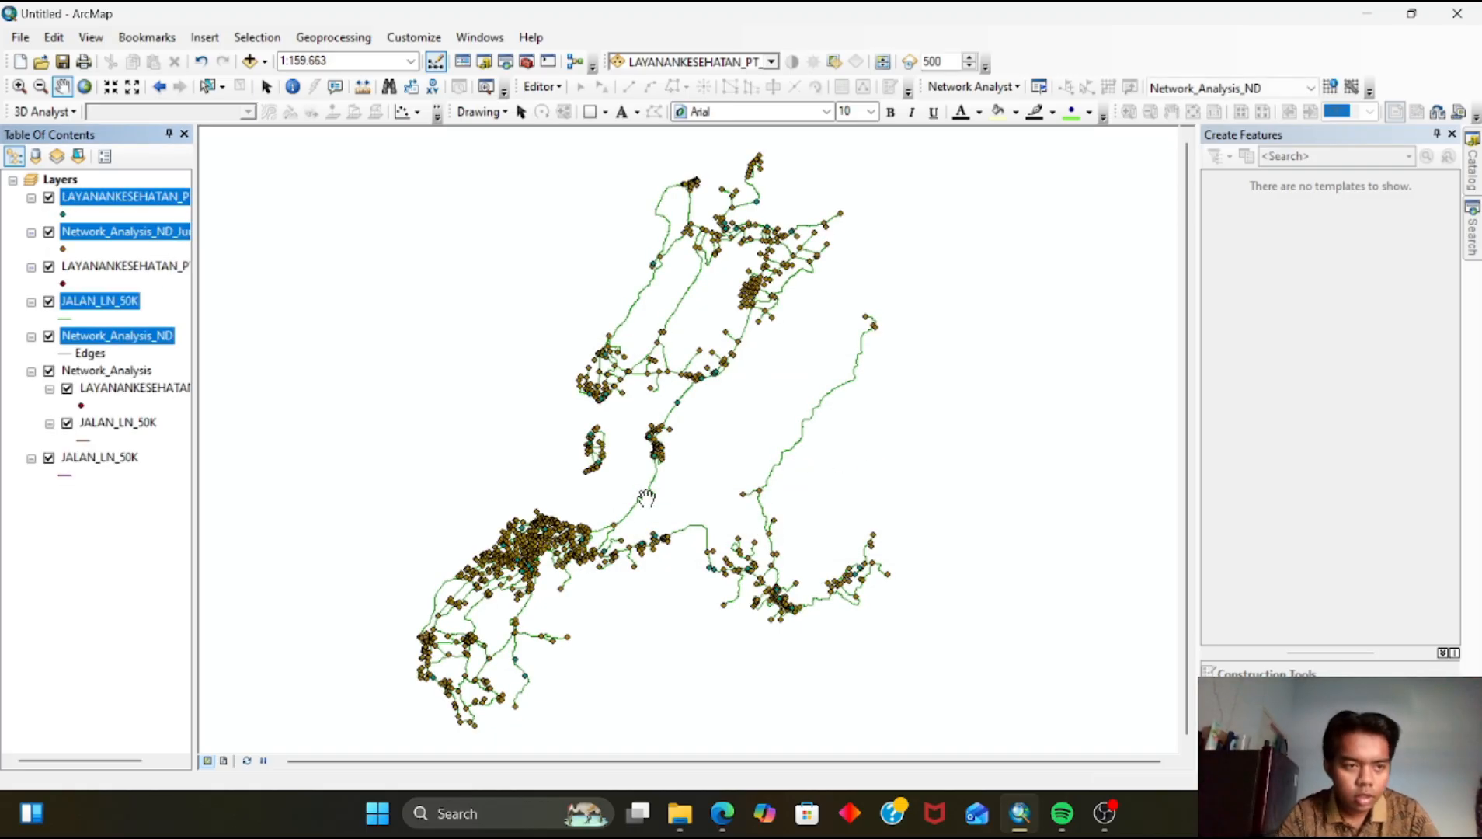
Create a new Route analysis layer with Network Analyst
left_click_drag(639, 509, 663, 512)
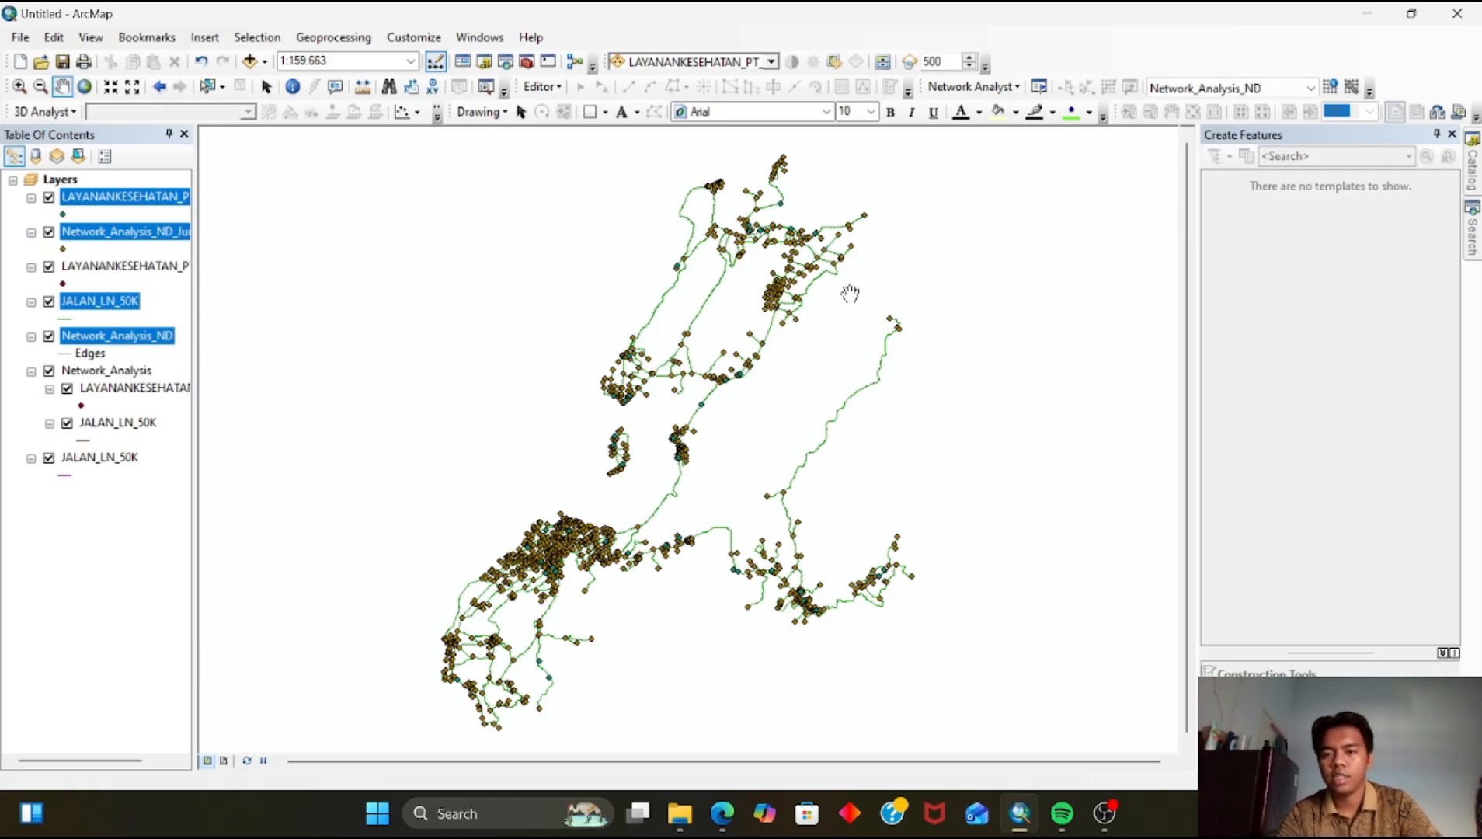
left_click(994, 87)
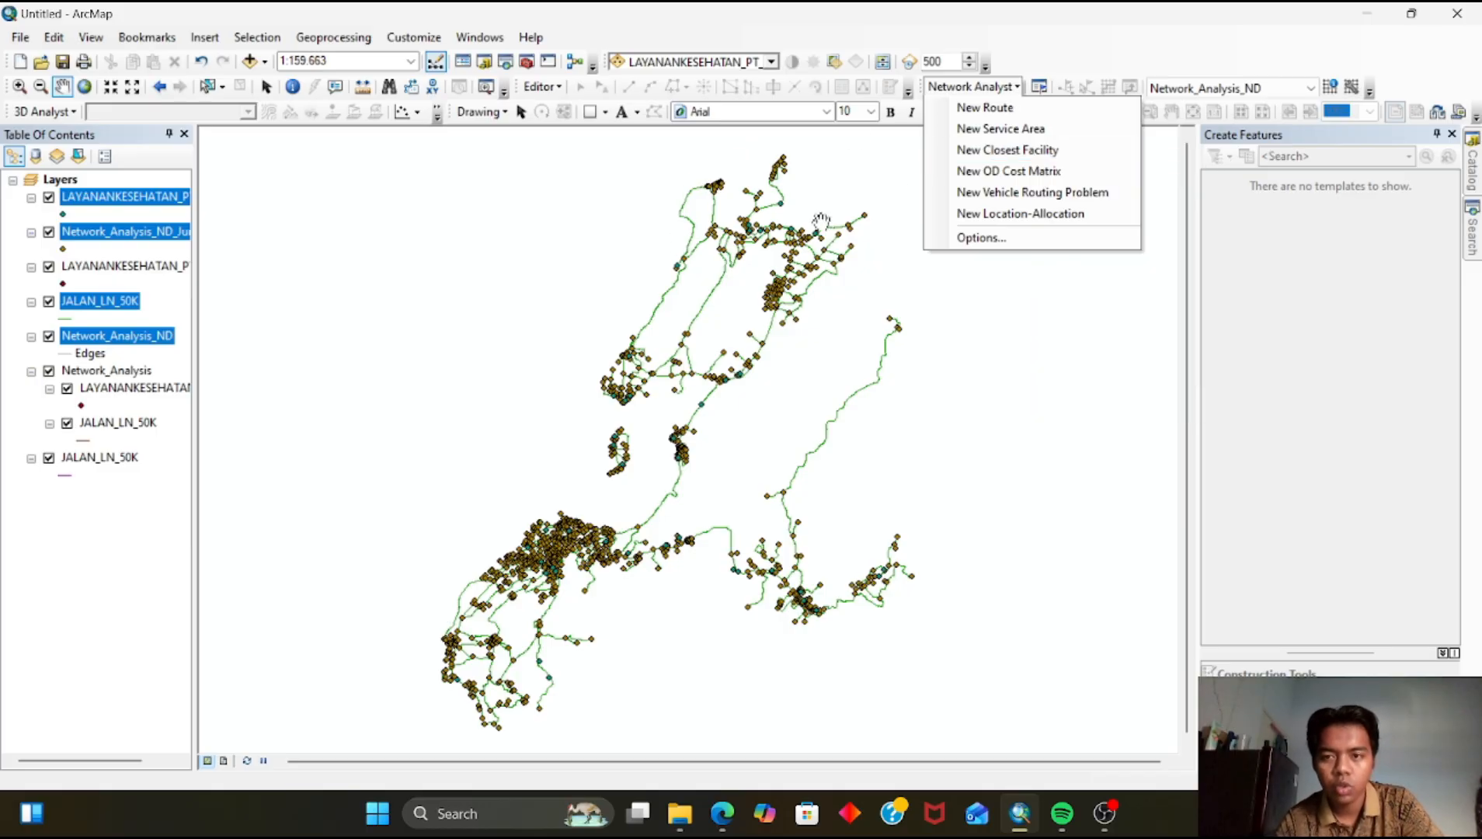
left_click(985, 108)
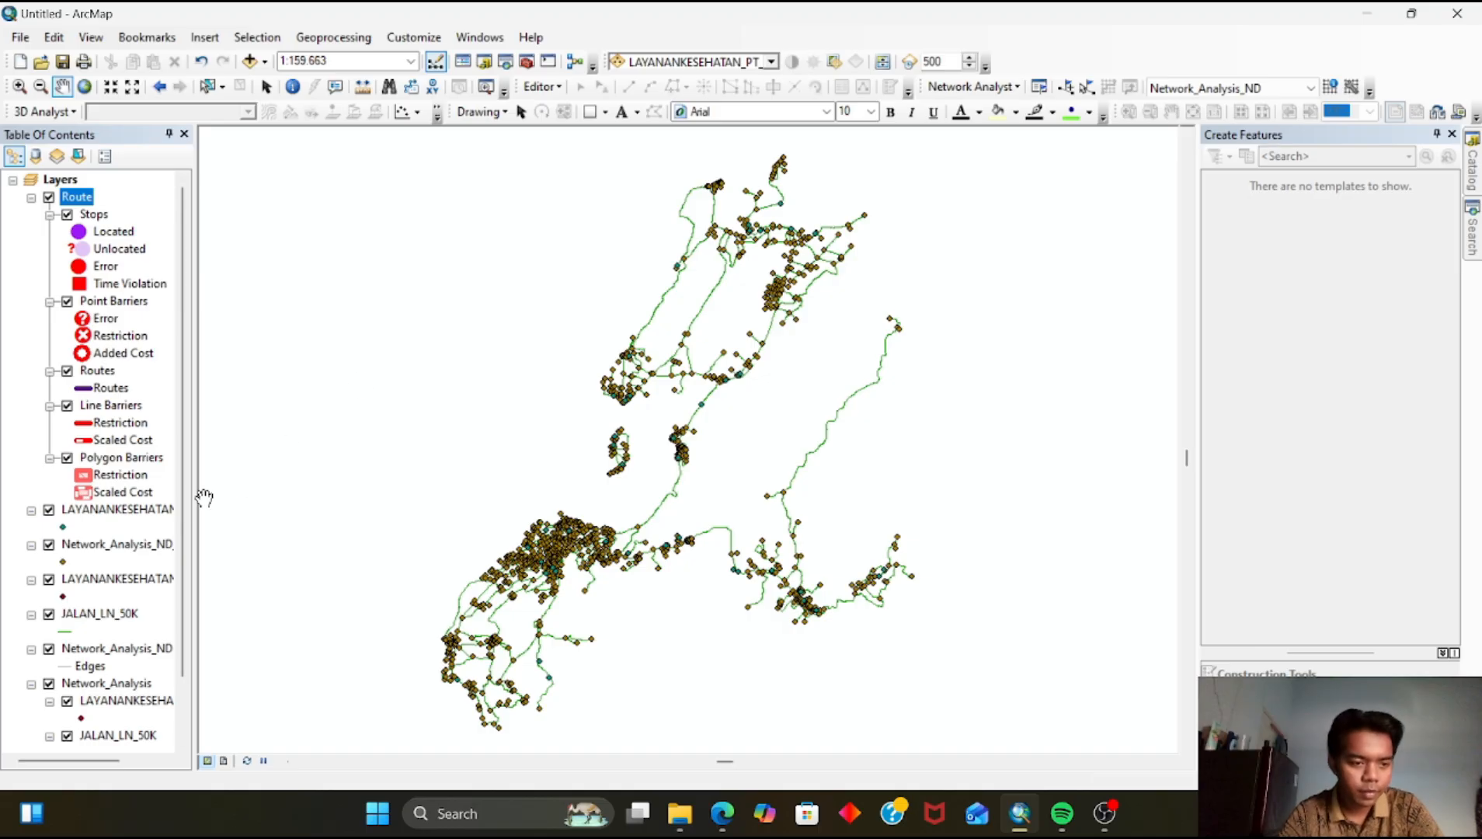
Turn off all layers in the map, then turn JALAN_LN_50K back on
right_click(64, 181)
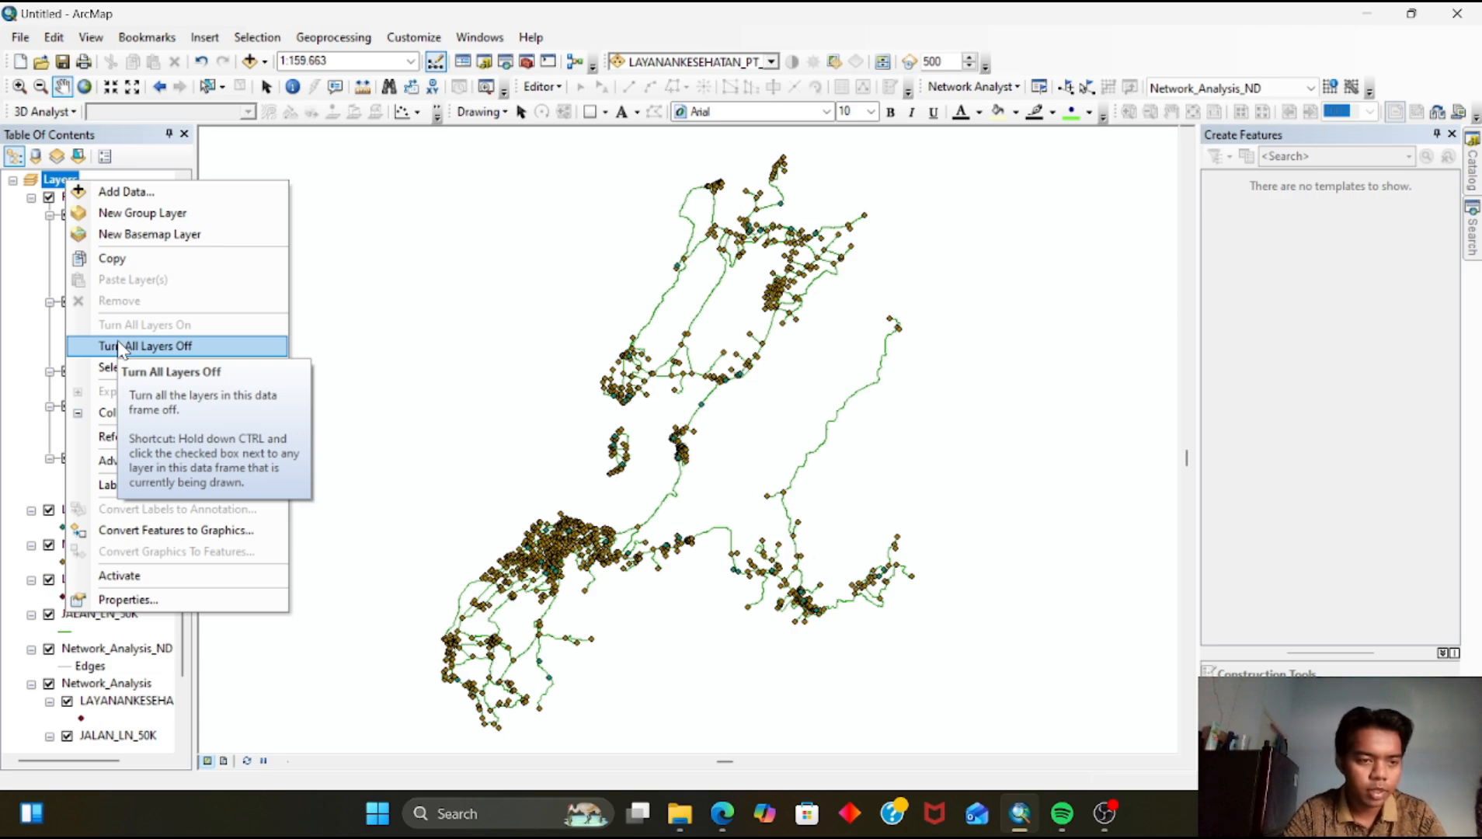
left_click(119, 346)
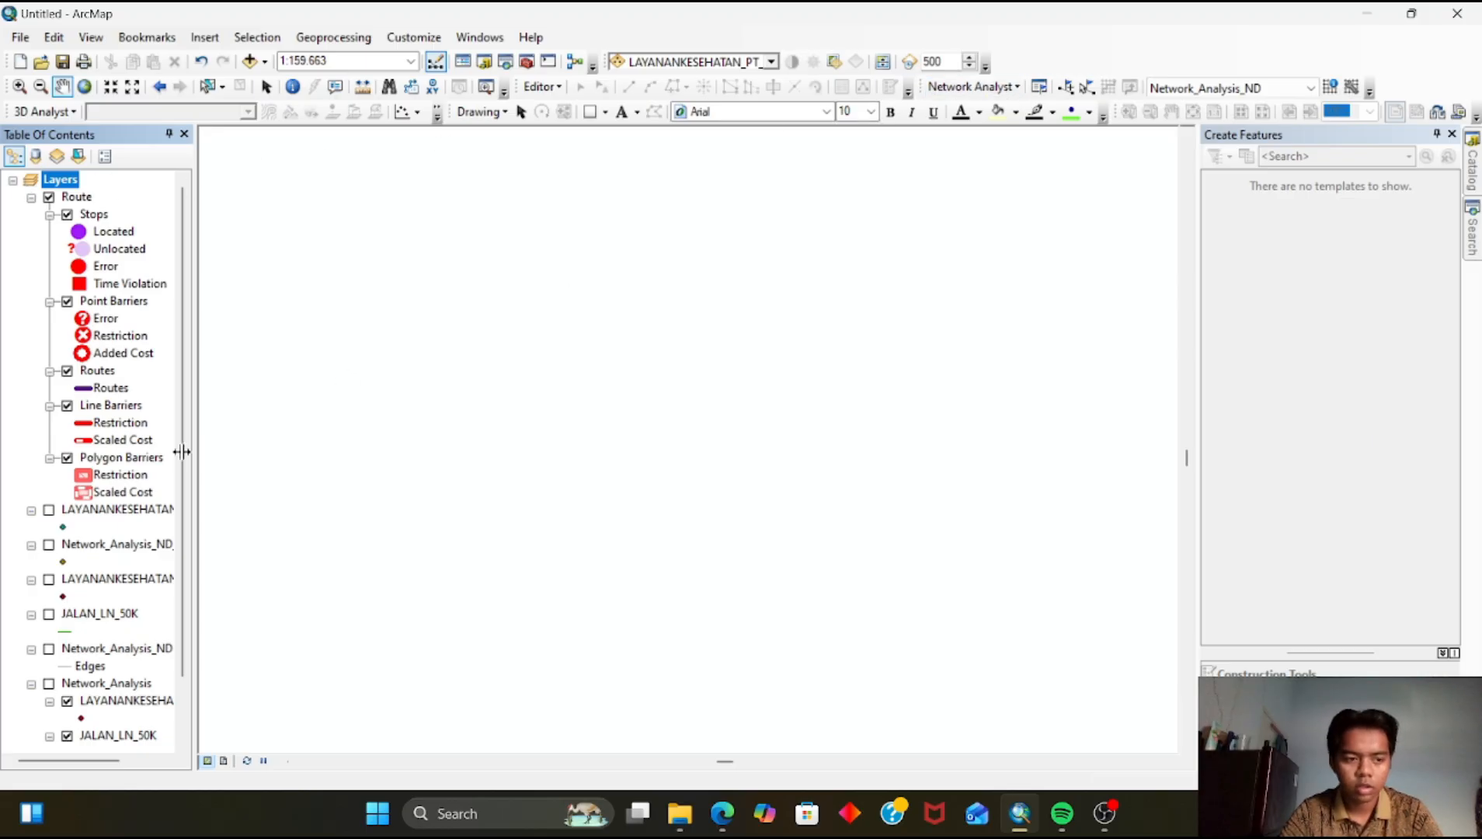
left_click(48, 614)
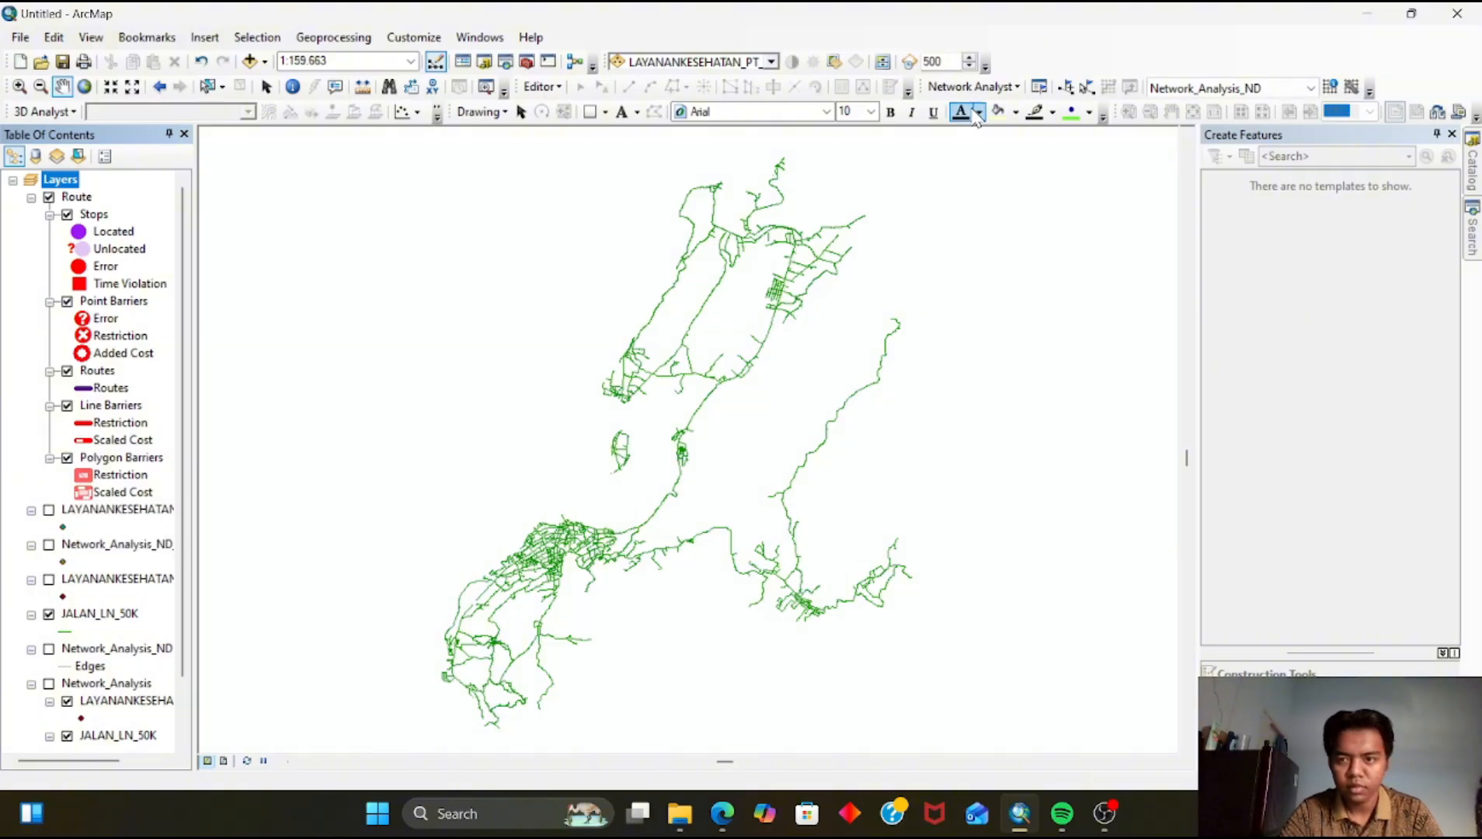
Open the Network Analyst window and select the Stops class of the Route
left_click(1039, 87)
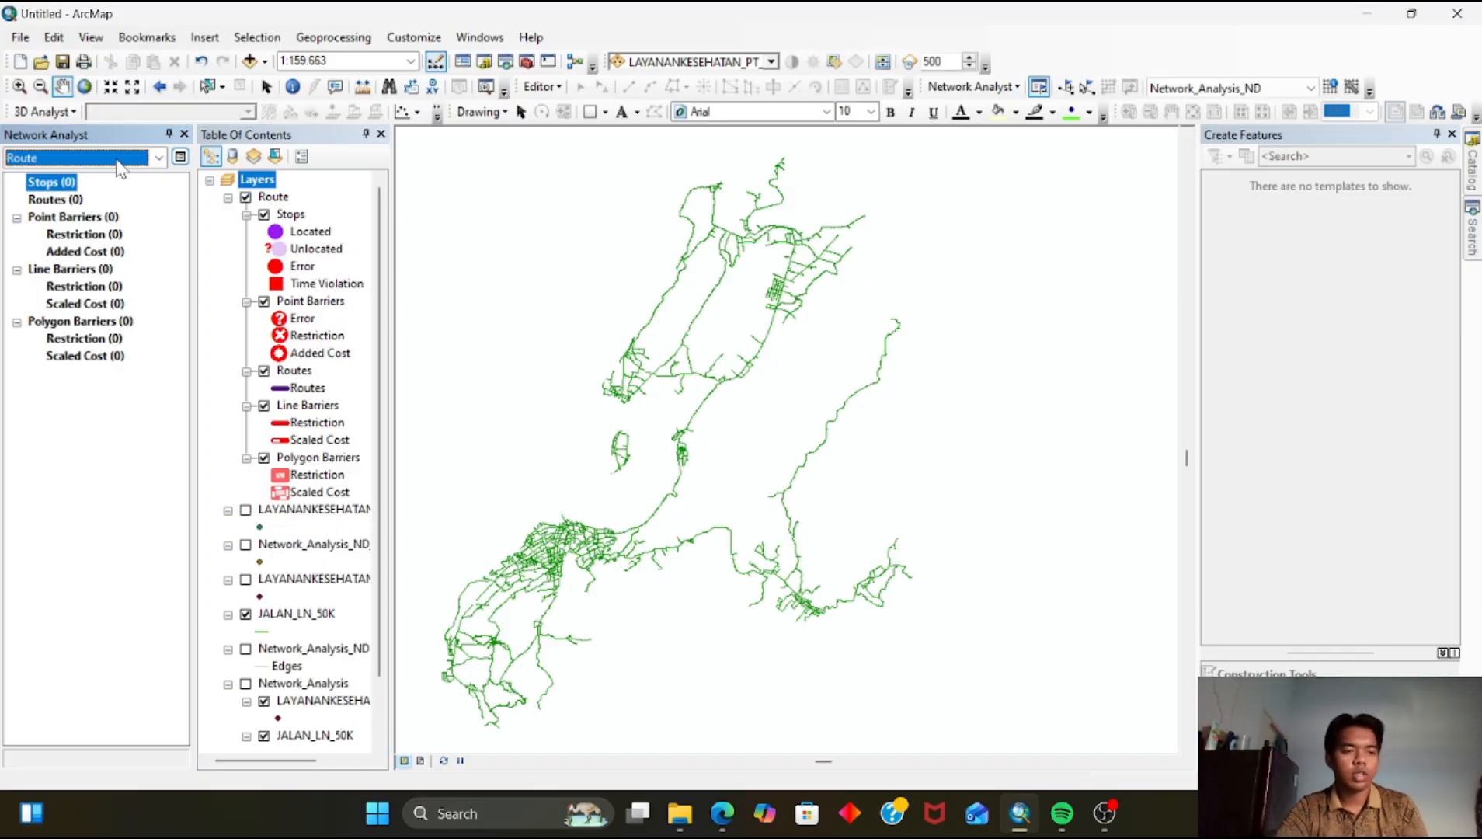
left_click(69, 183)
left_click(66, 185)
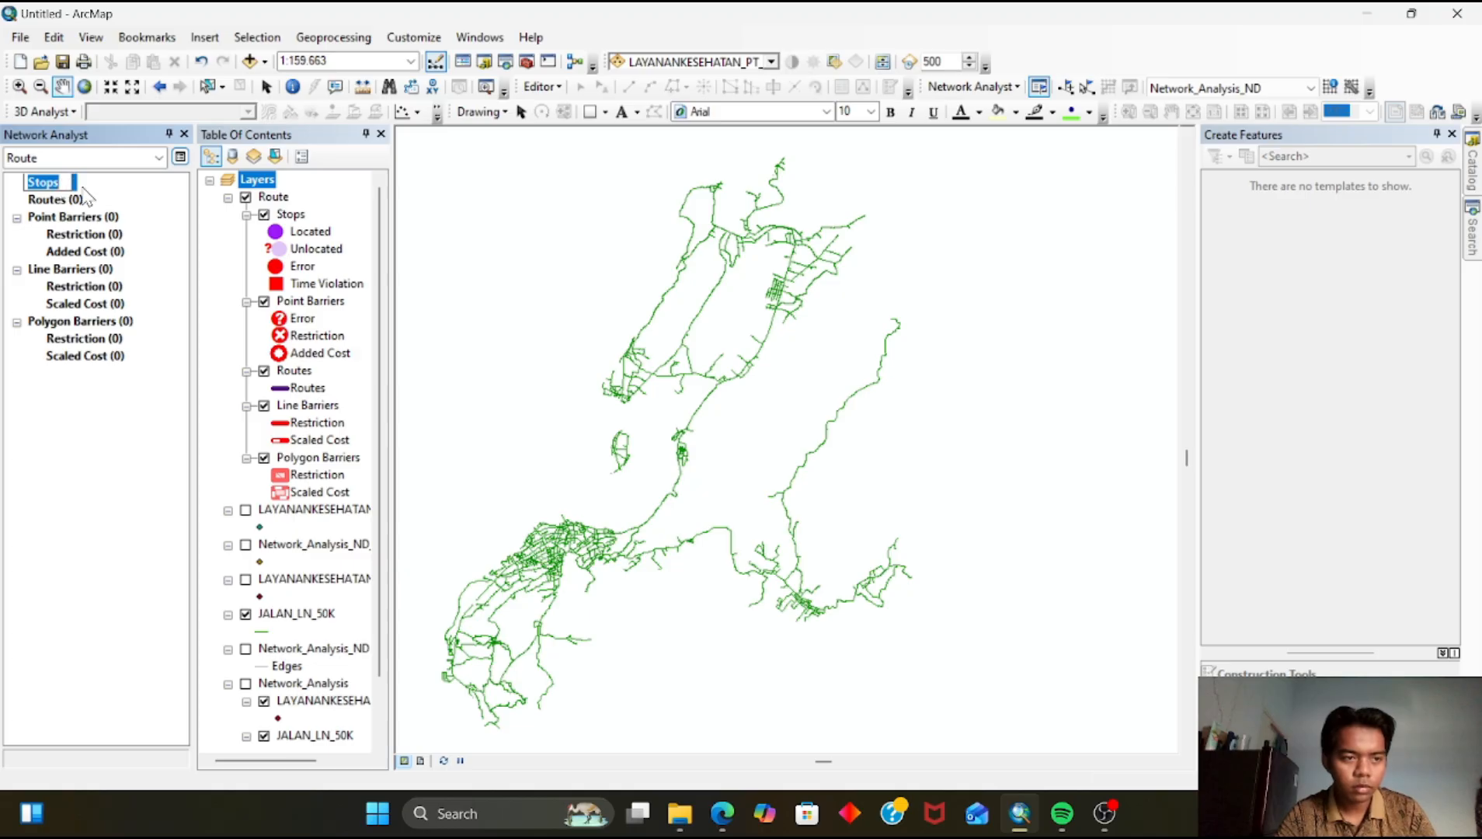
key("Escape")
Place two route stops on roads in the southern part of the city with the Create Network Location tool
scroll(689, 384, "up", 3)
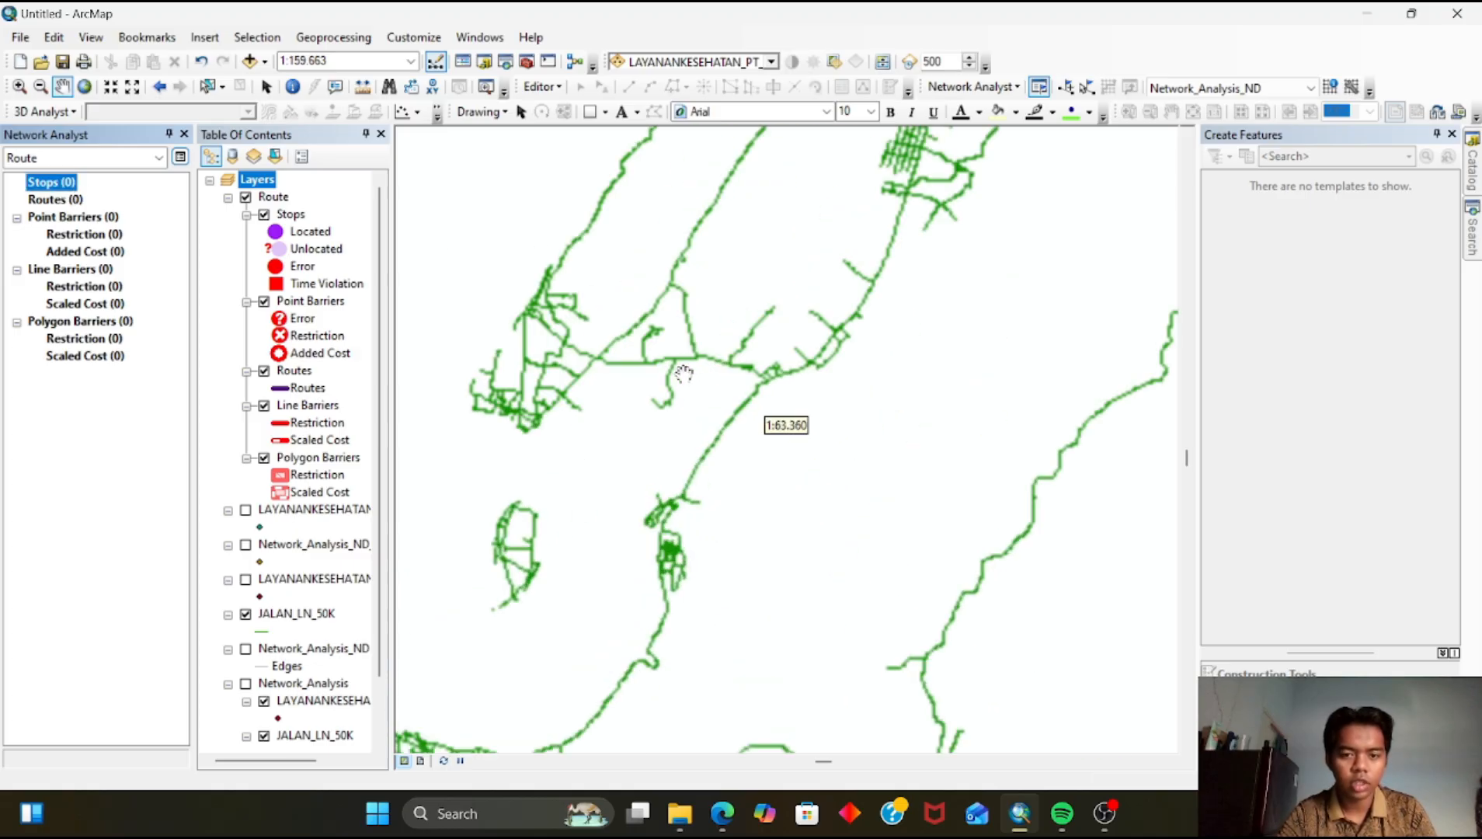
left_click_drag(837, 373, 811, 571)
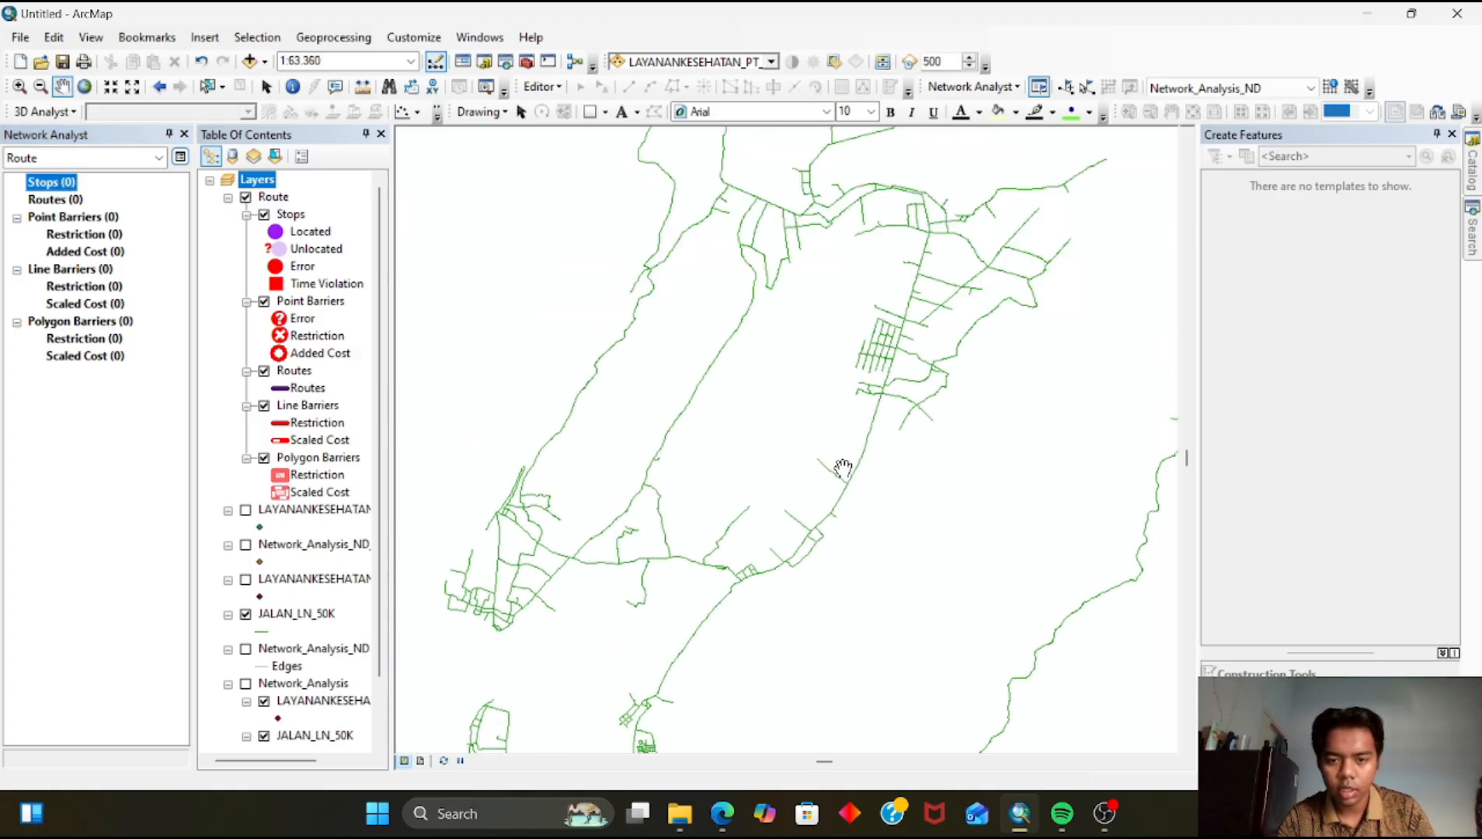
left_click_drag(813, 423, 737, 571)
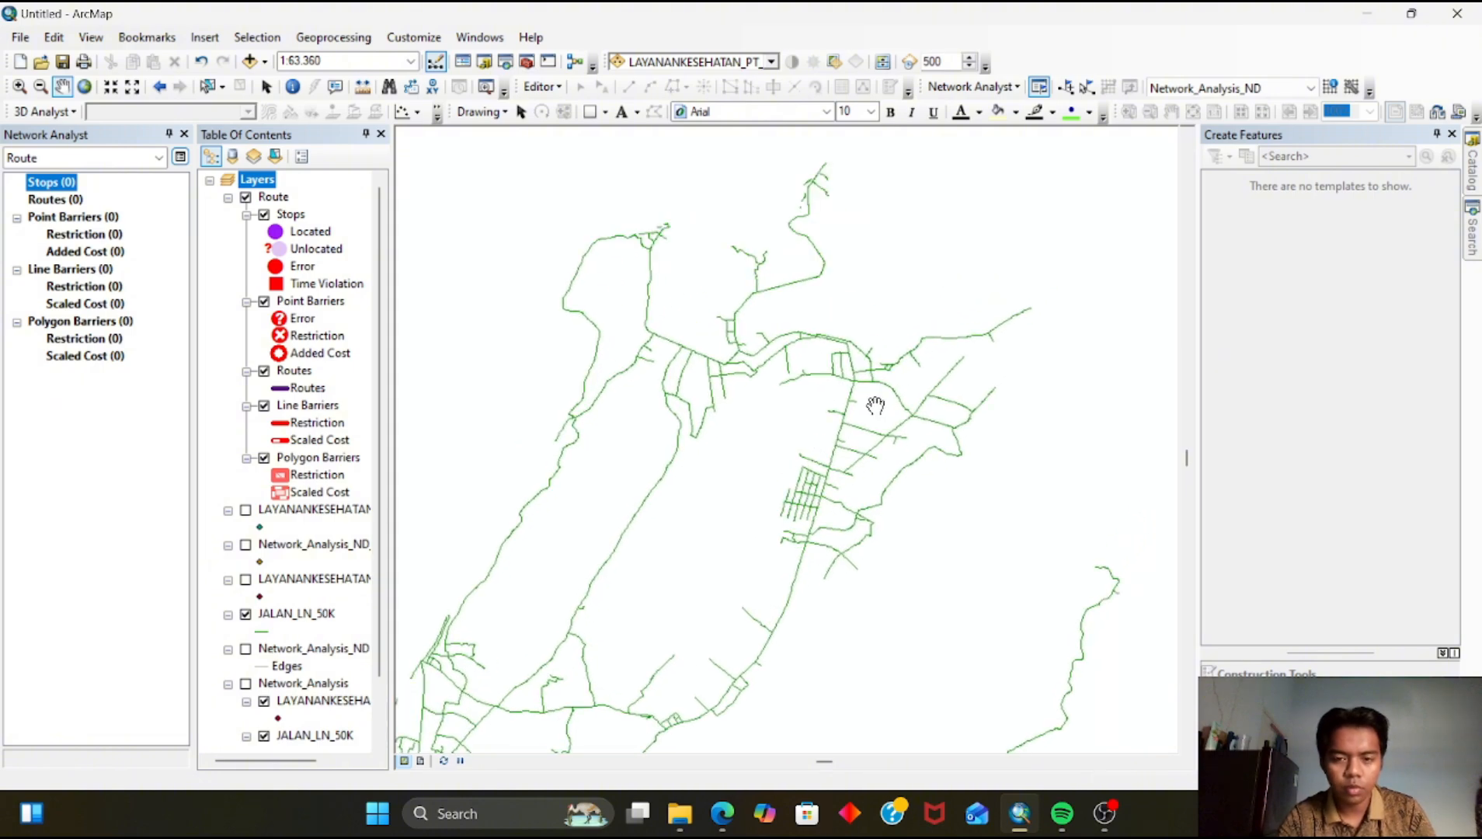
left_click_drag(928, 419, 879, 376)
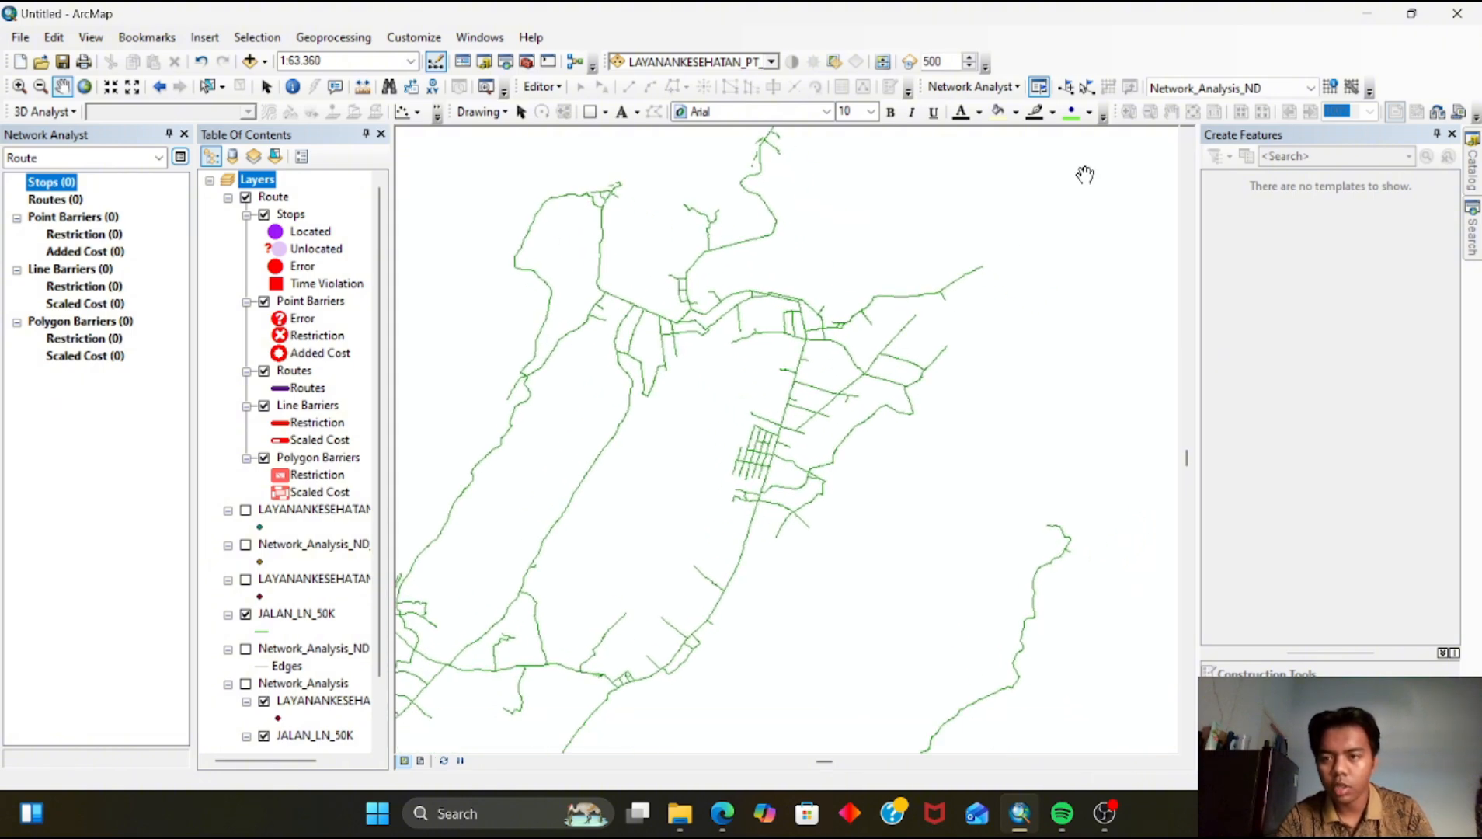
left_click(1069, 88)
left_click_drag(767, 496, 859, 197)
left_click_drag(713, 582, 833, 242)
left_click_drag(701, 583, 937, 447)
left_click_drag(761, 563, 811, 413)
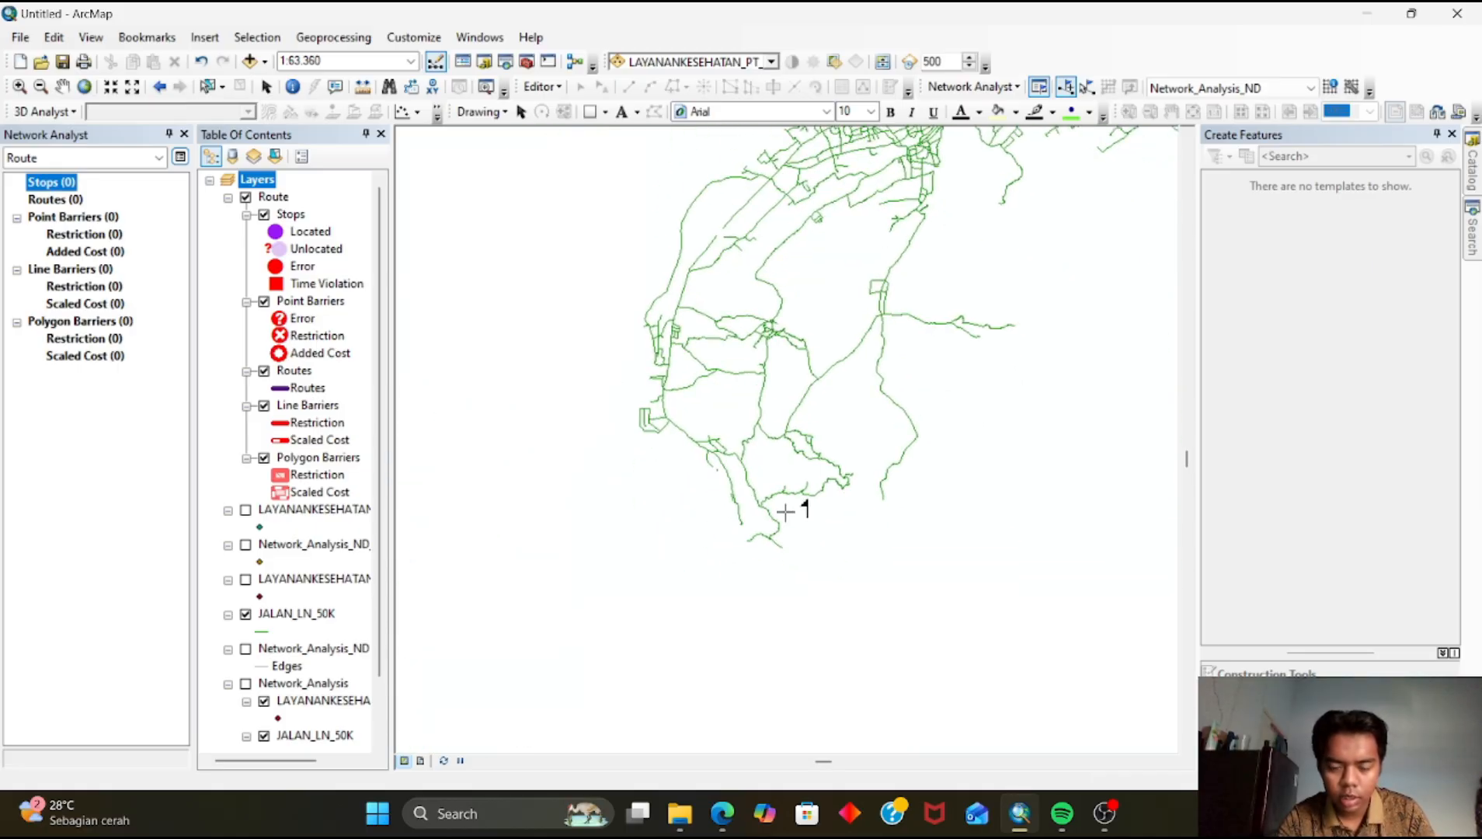
left_click_drag(804, 507, 753, 479)
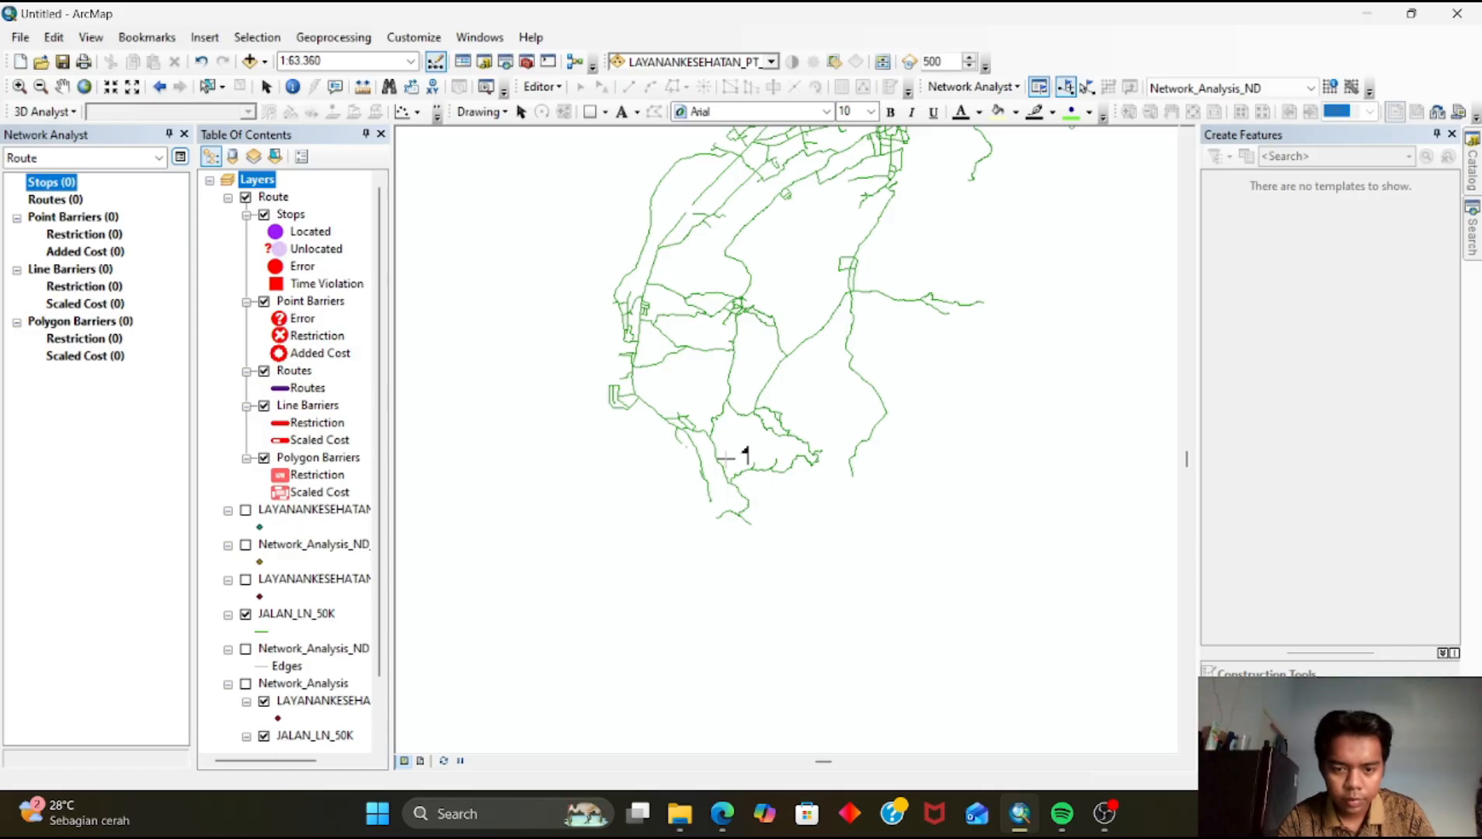
left_click(720, 461)
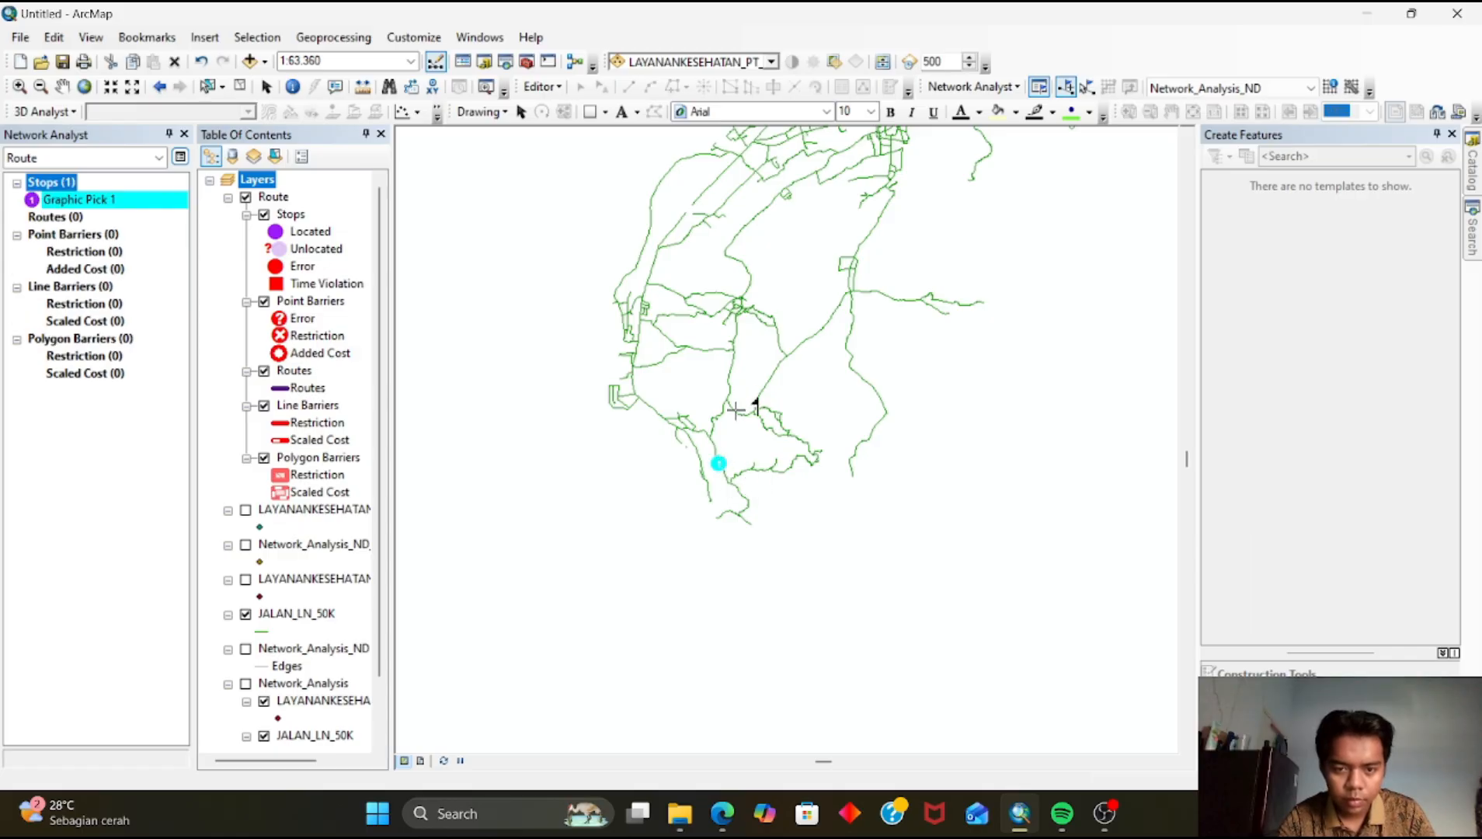
left_click(737, 316)
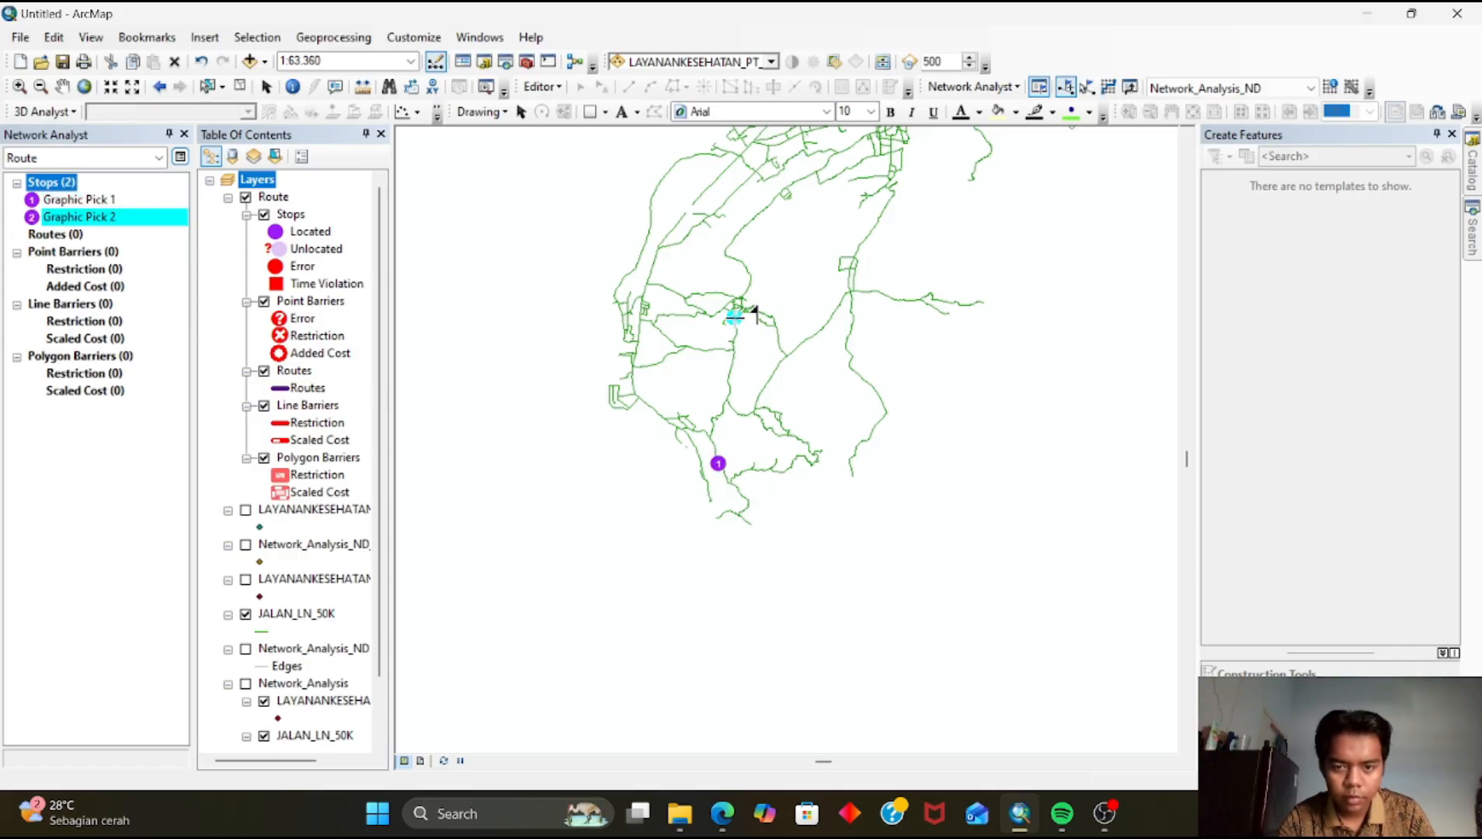
left_click_drag(791, 351, 602, 581)
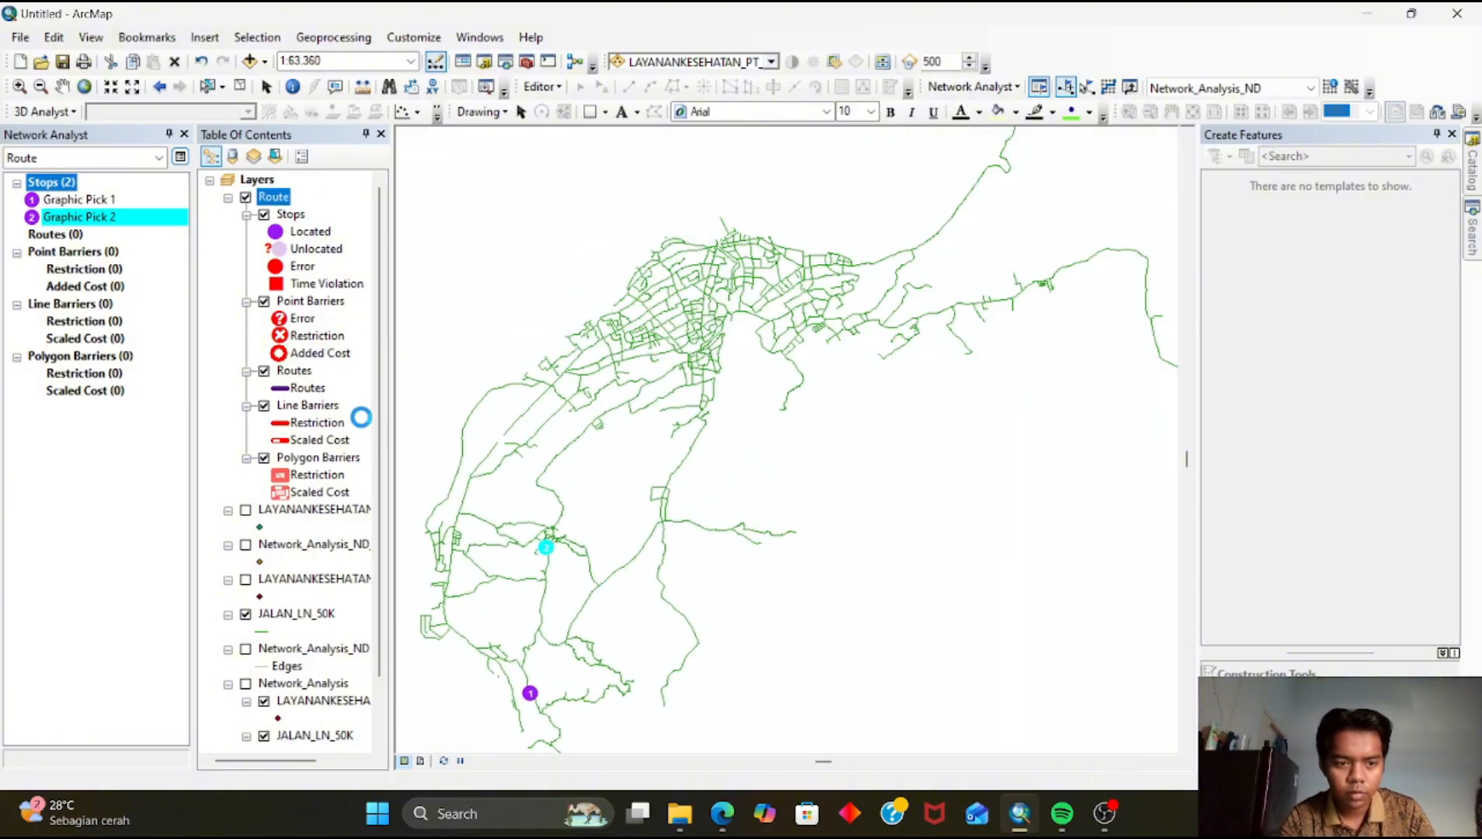
Open the Route layer's properties and enable the Length accumulation attribute
right_click(274, 196)
left_click(396, 476)
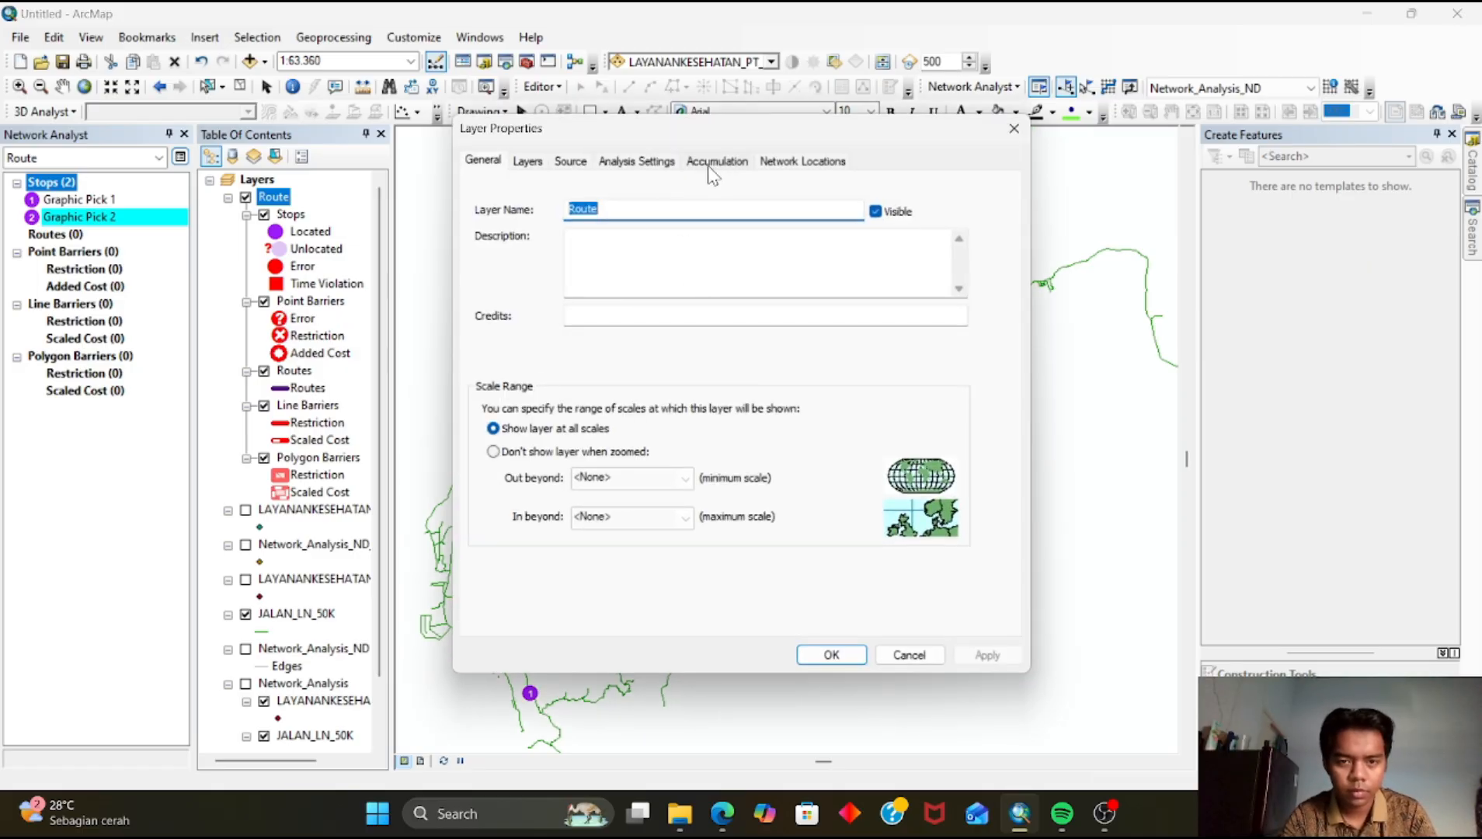
left_click(716, 162)
left_click(495, 235)
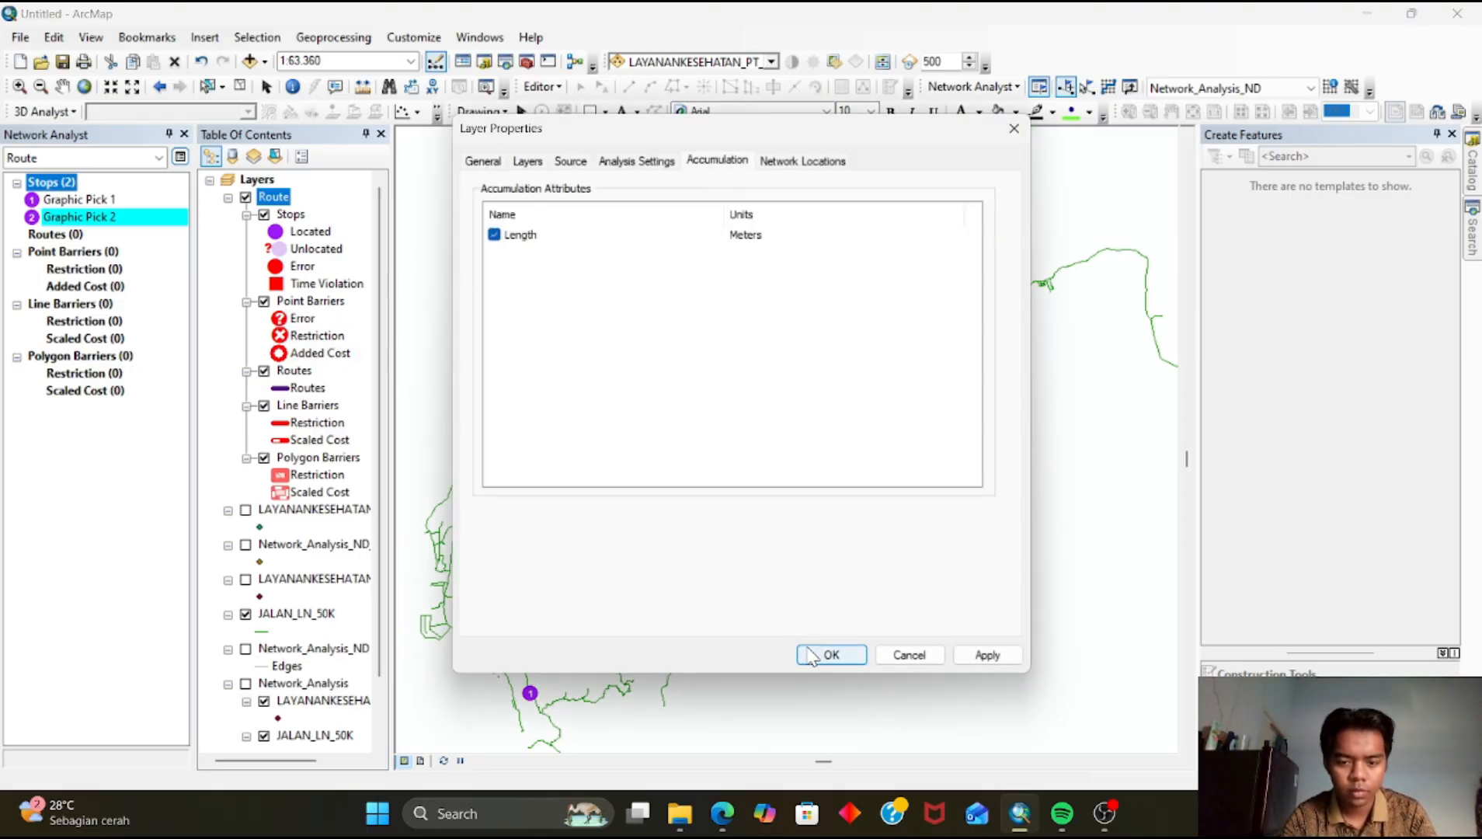
left_click(831, 655)
Add route stops 3 through 6 on roads running from the south into the city centre
left_click_drag(710, 564, 617, 588)
left_click(649, 463)
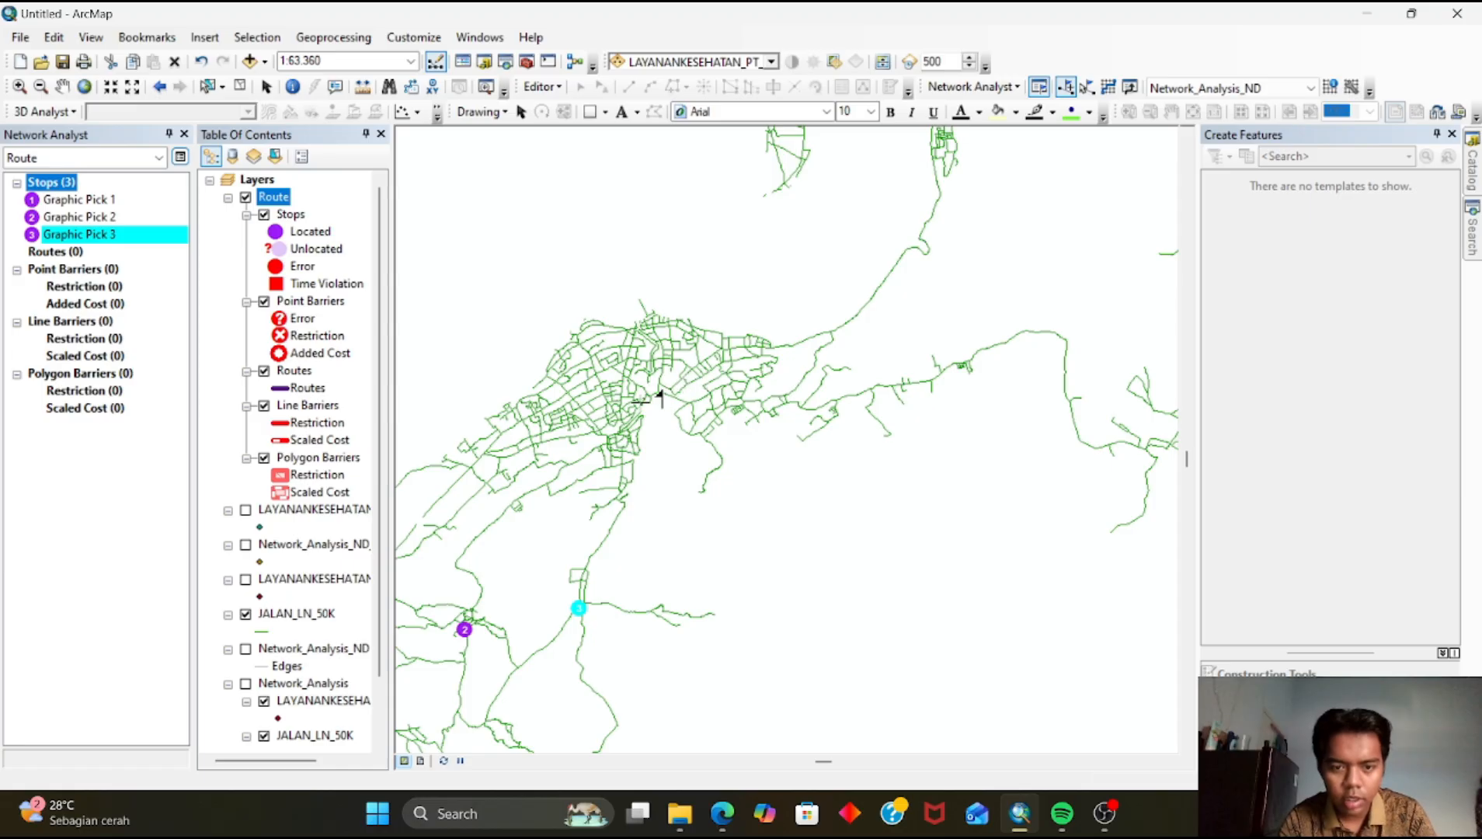
left_click(623, 503)
left_click_drag(751, 365, 766, 498)
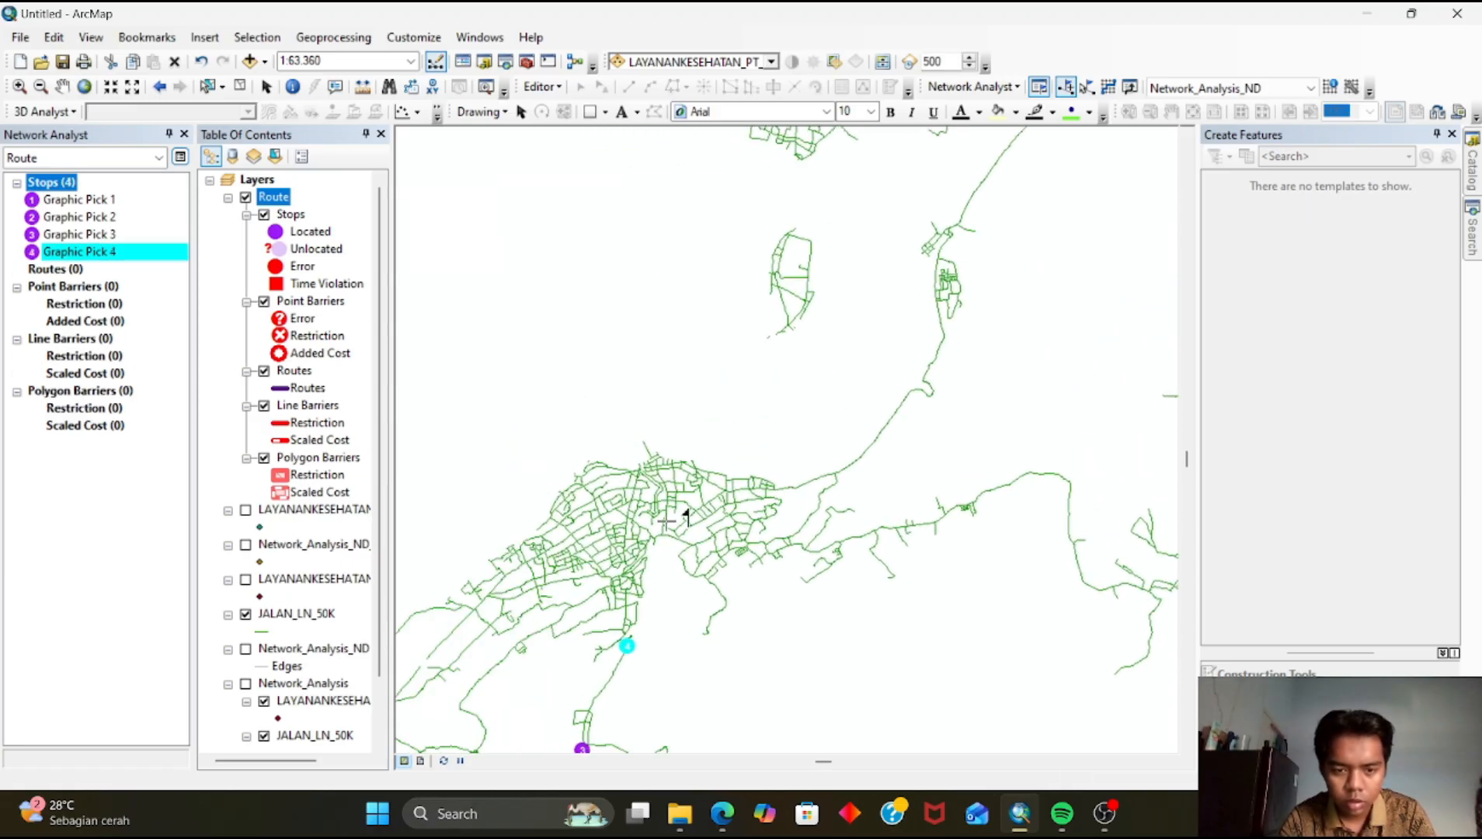
scroll(666, 520, "up", 2)
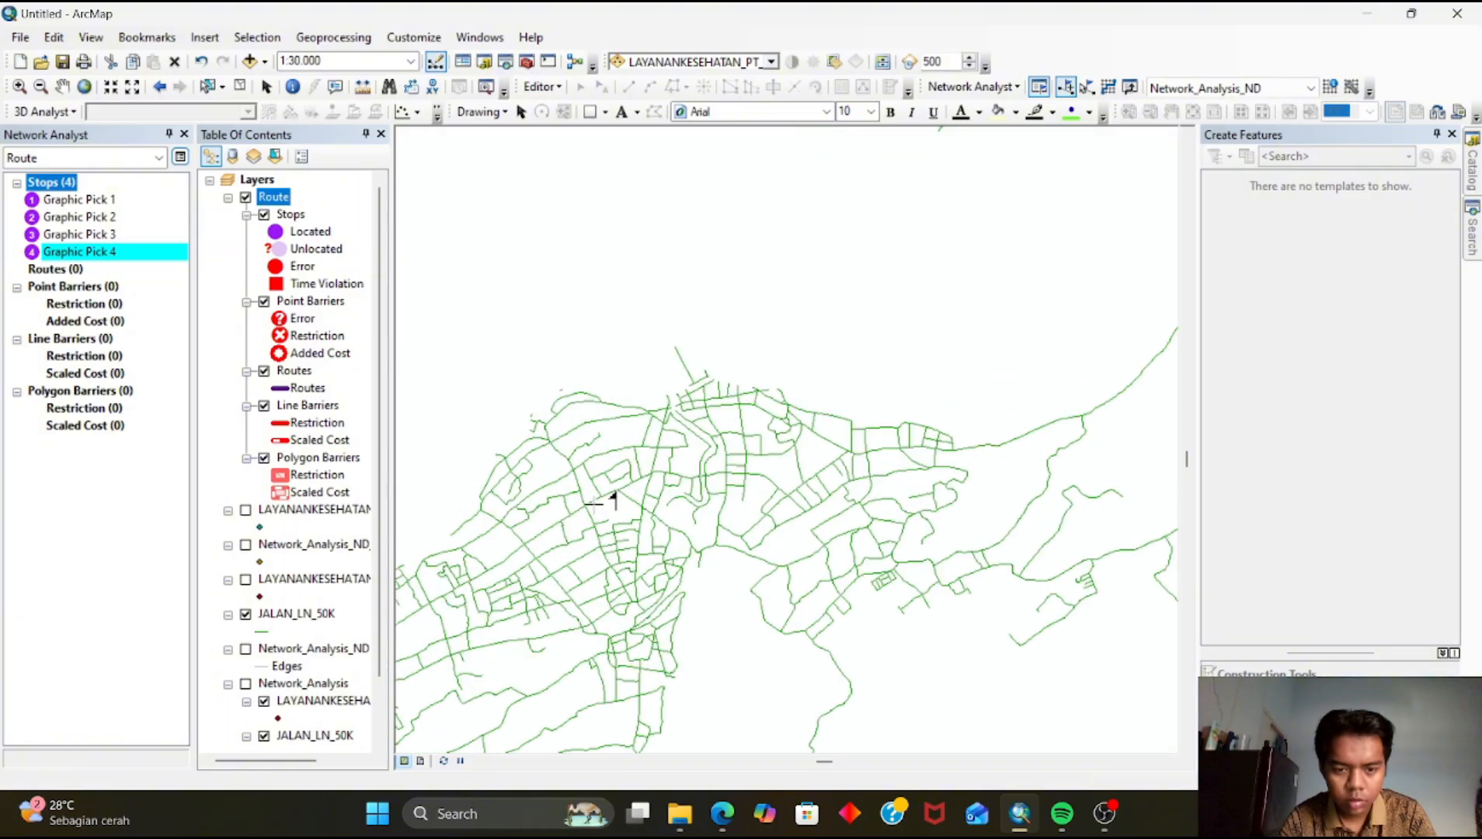
left_click(592, 503)
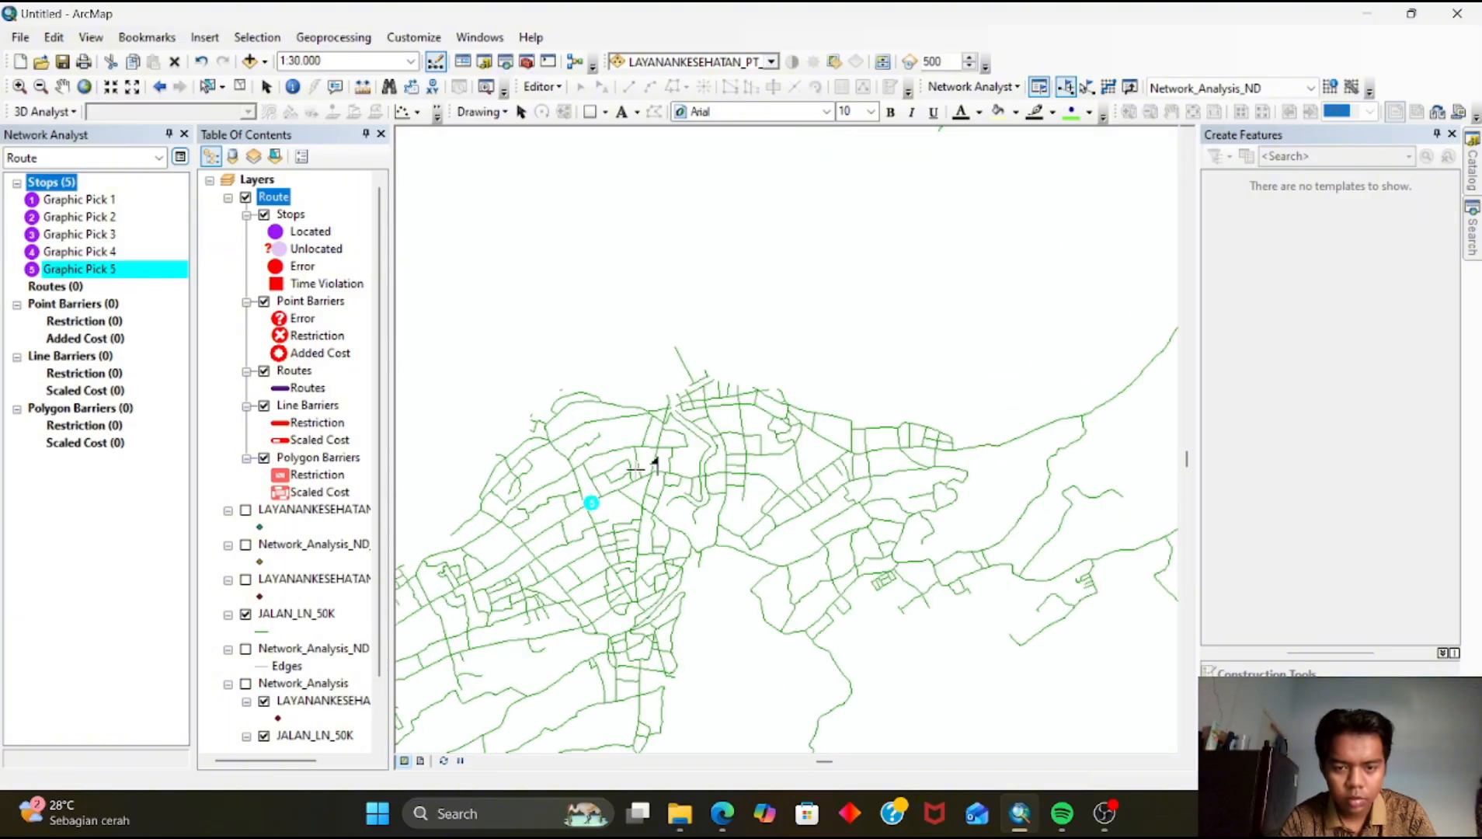
left_click(808, 510)
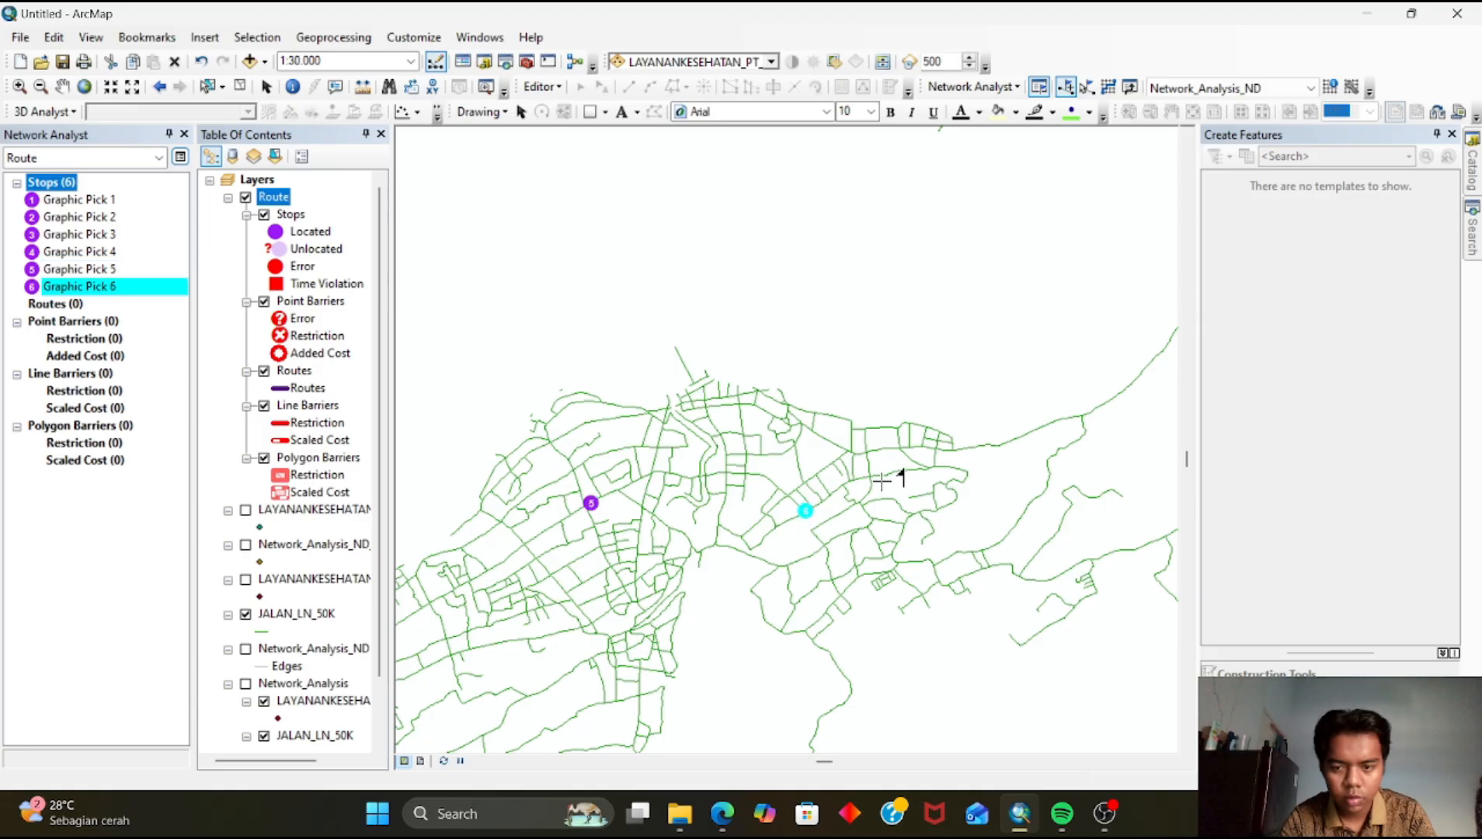
Add stops 7 to 9 on the roads leading northeast and east out of the city
scroll(661, 565, "down", 2)
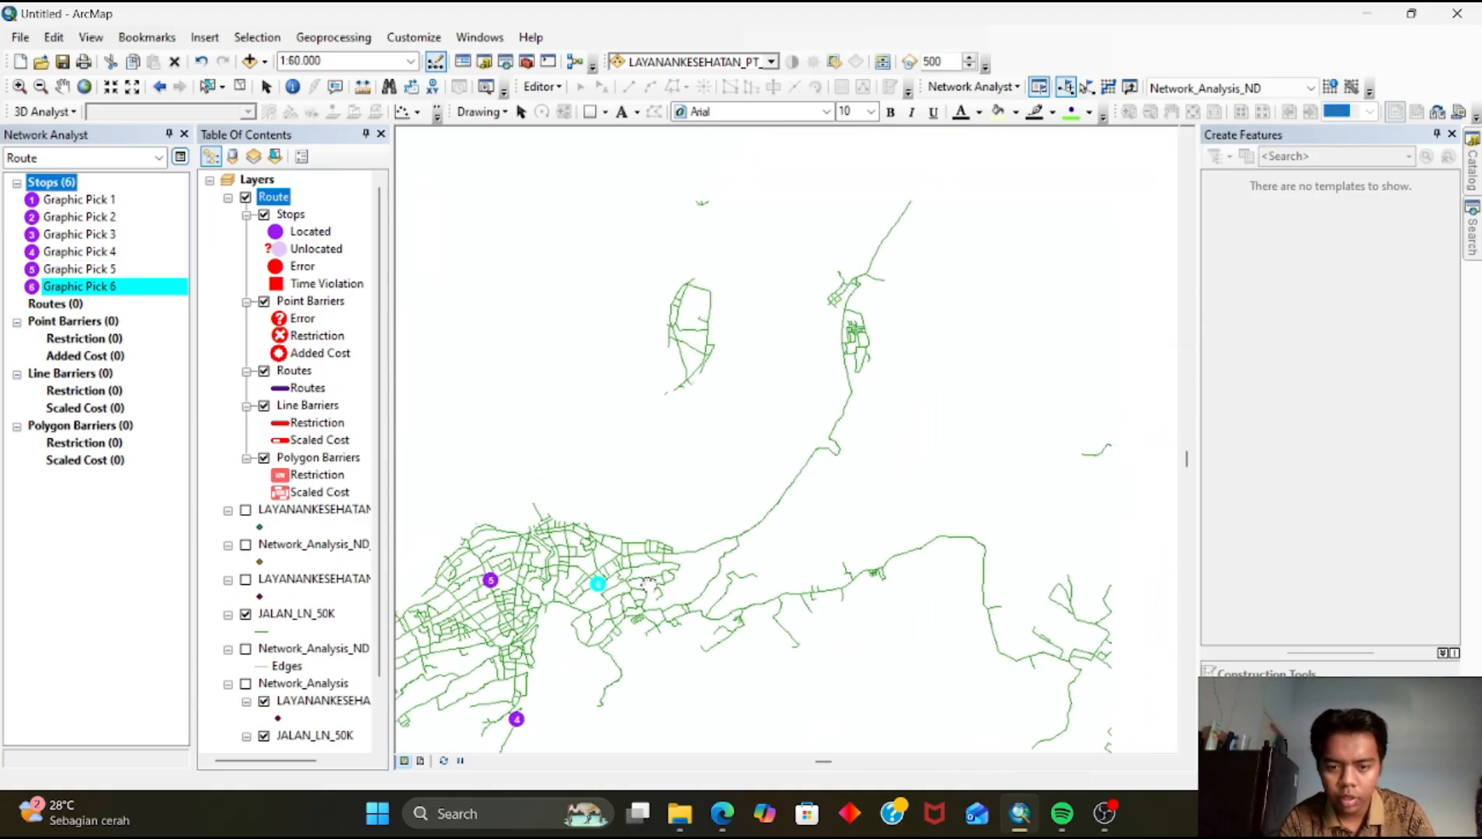
scroll(702, 575, "up", 1)
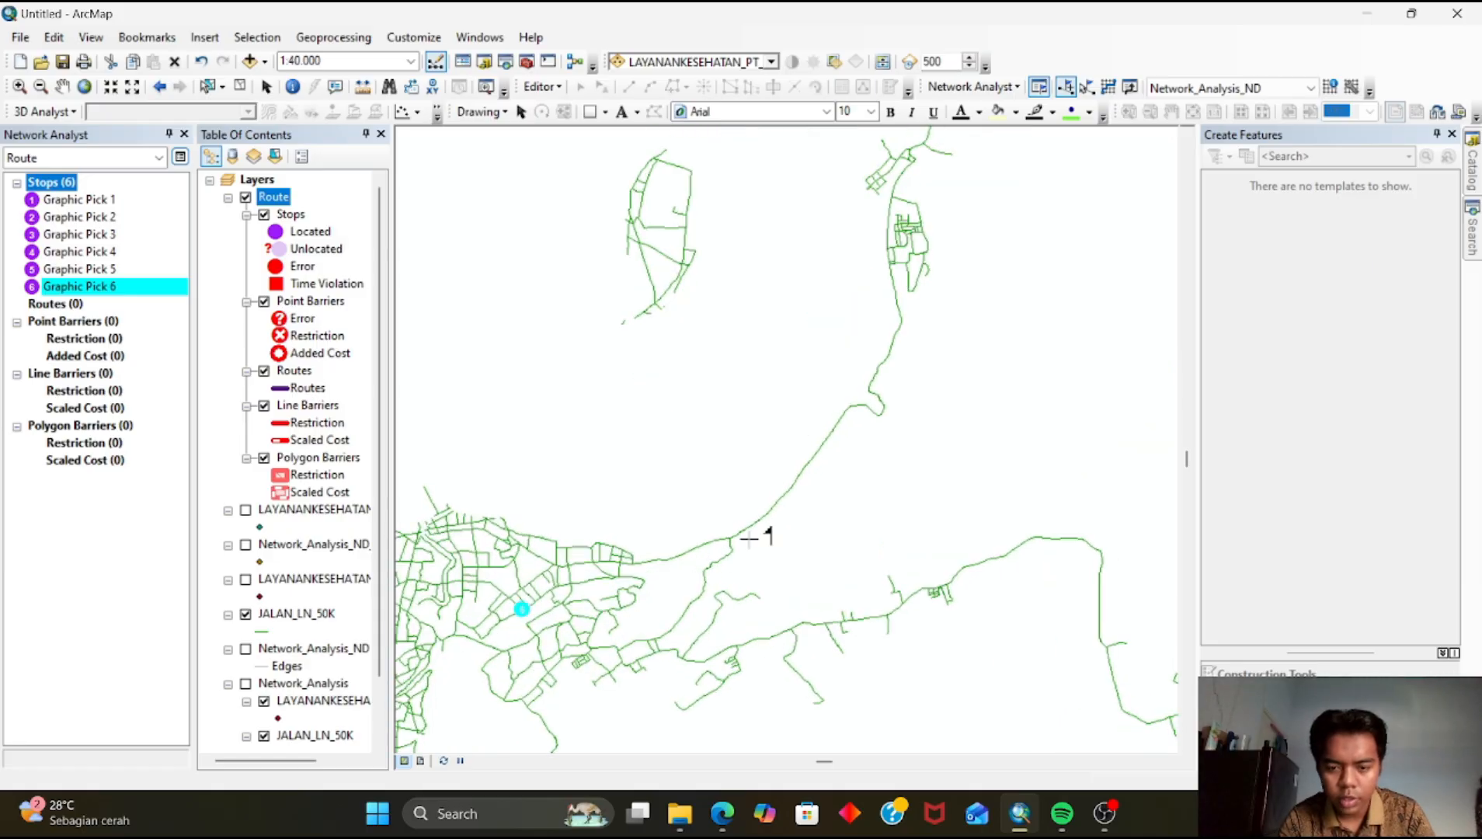
left_click(769, 514)
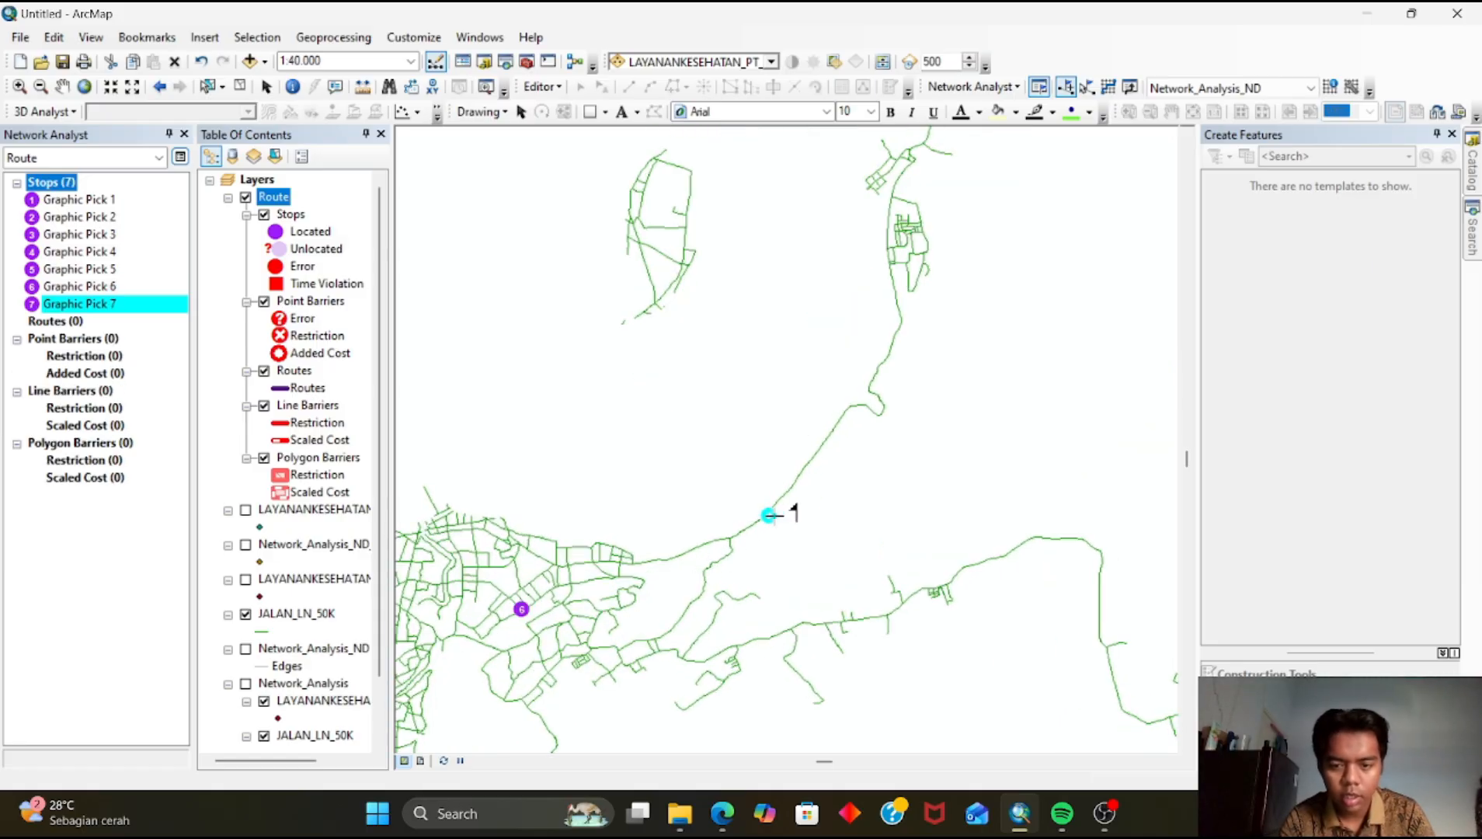
left_click_drag(812, 517, 633, 209)
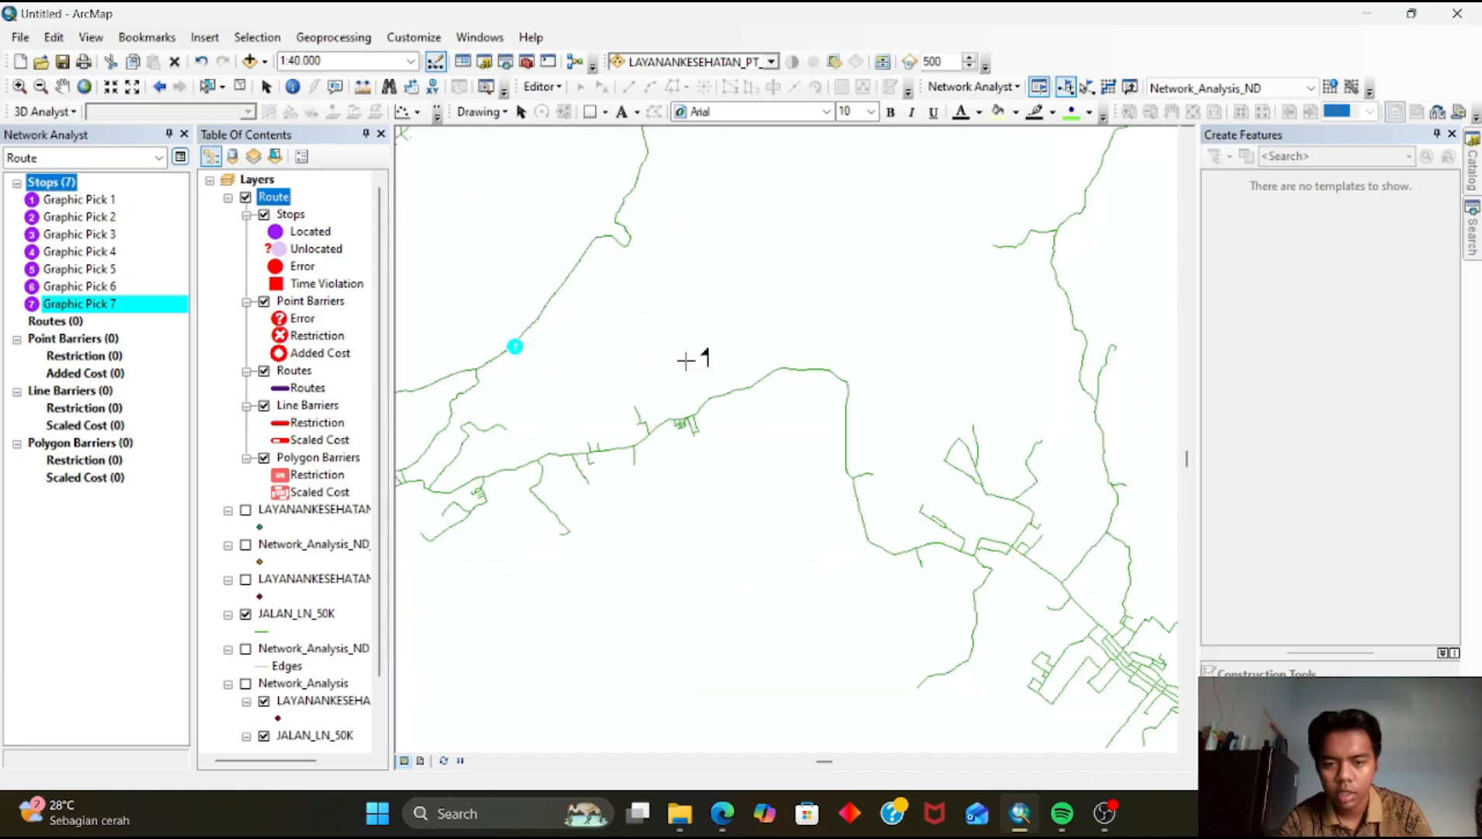
left_click_drag(679, 427, 710, 461)
left_click(708, 351)
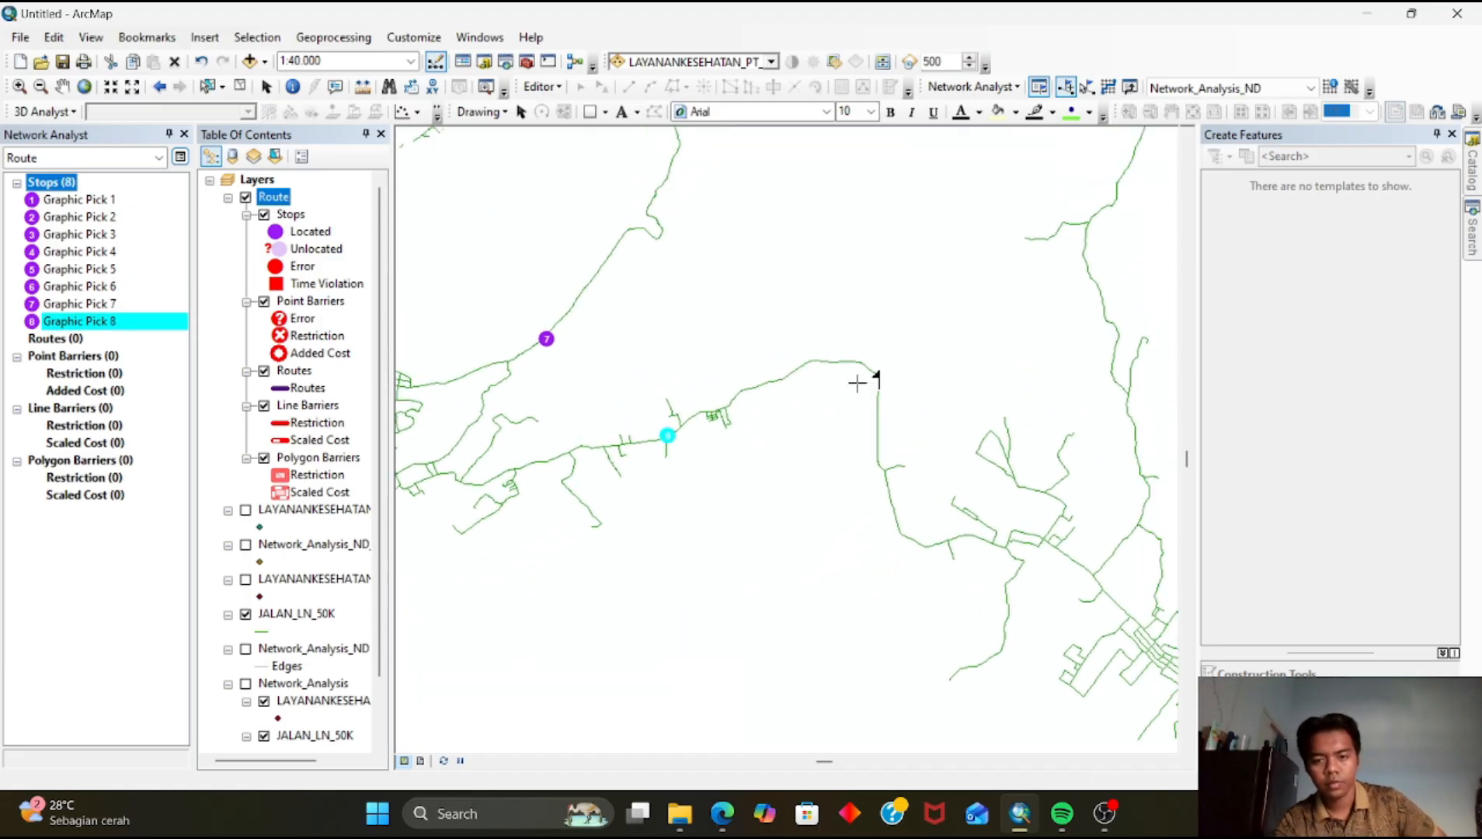
left_click_drag(949, 573, 804, 408)
scroll(856, 440, "down", 1)
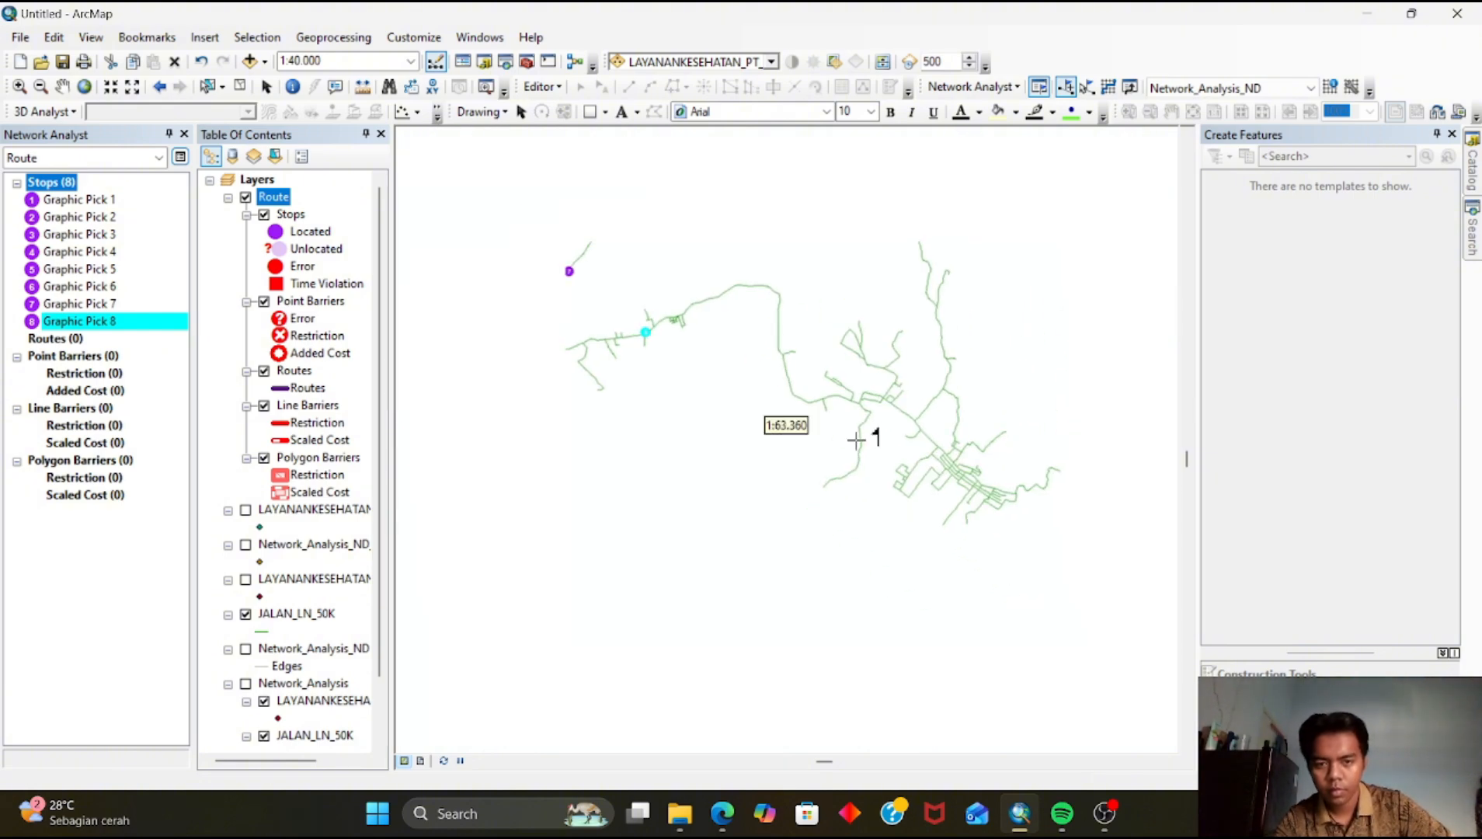
scroll(858, 443, "down", 1)
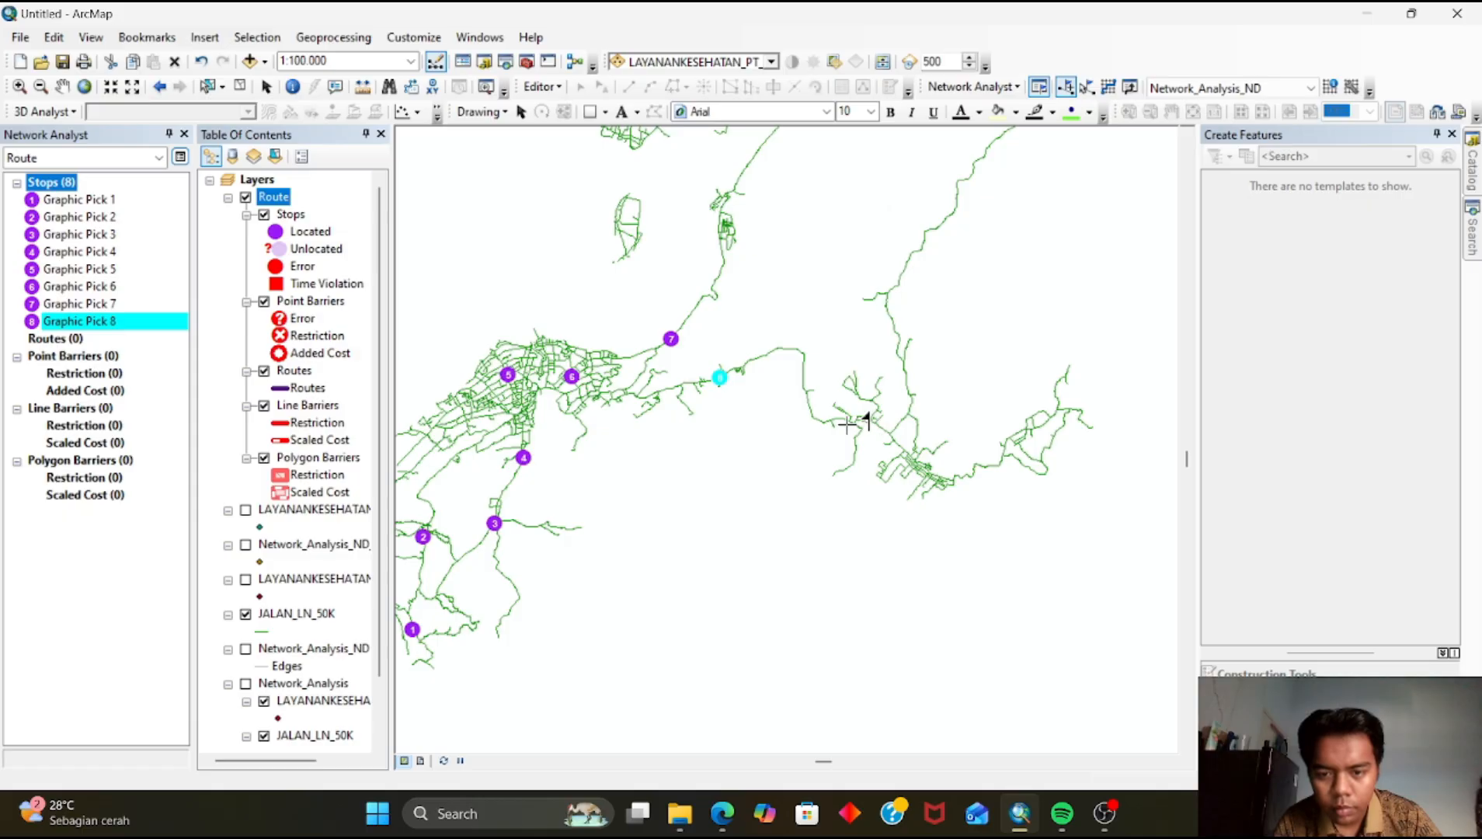
left_click(839, 419)
Add stops 10 to 14 along the northern coastal road, the northern town and the eastern settlement
key("Up")
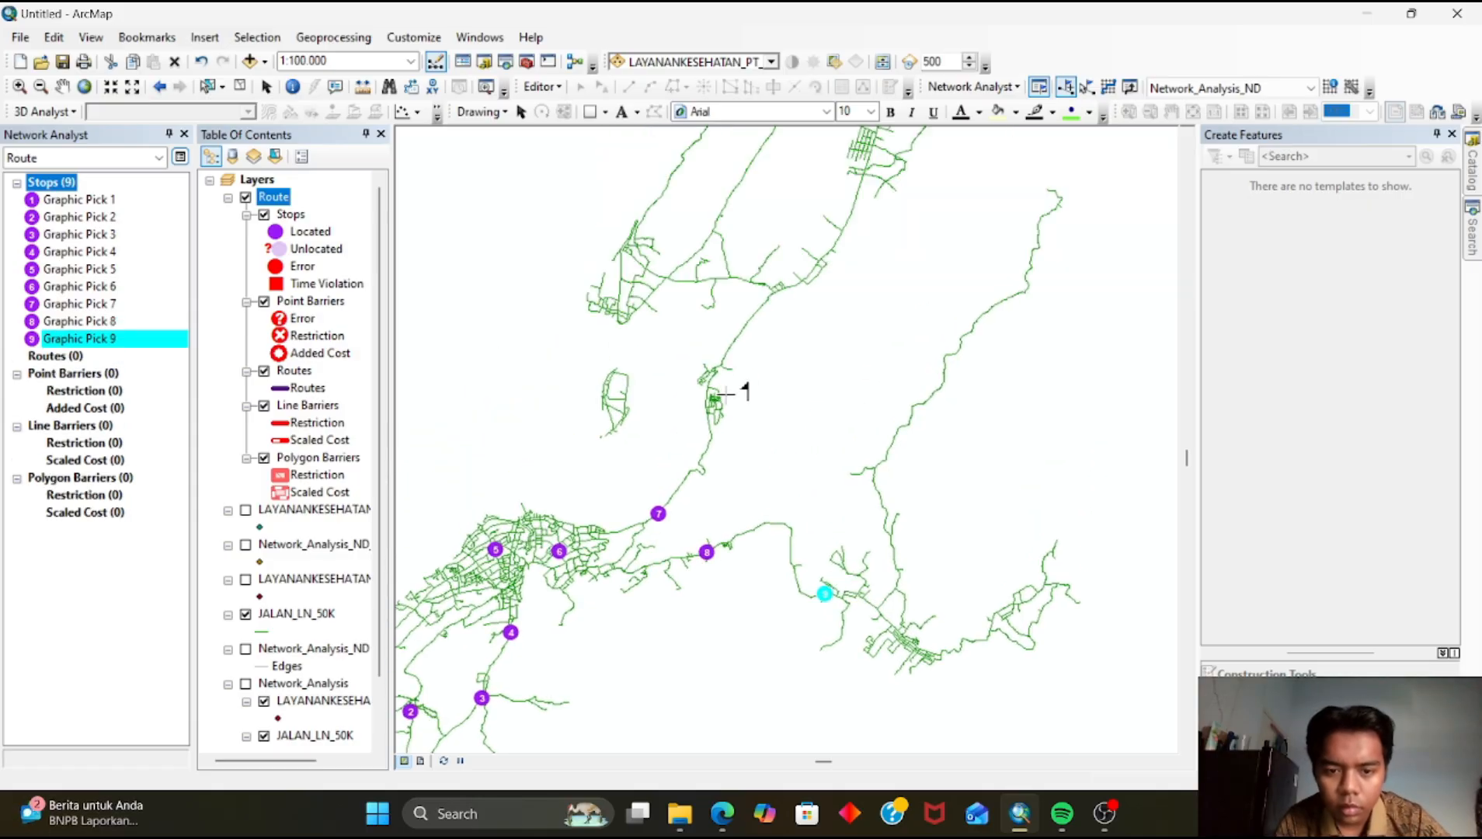
left_click(710, 431)
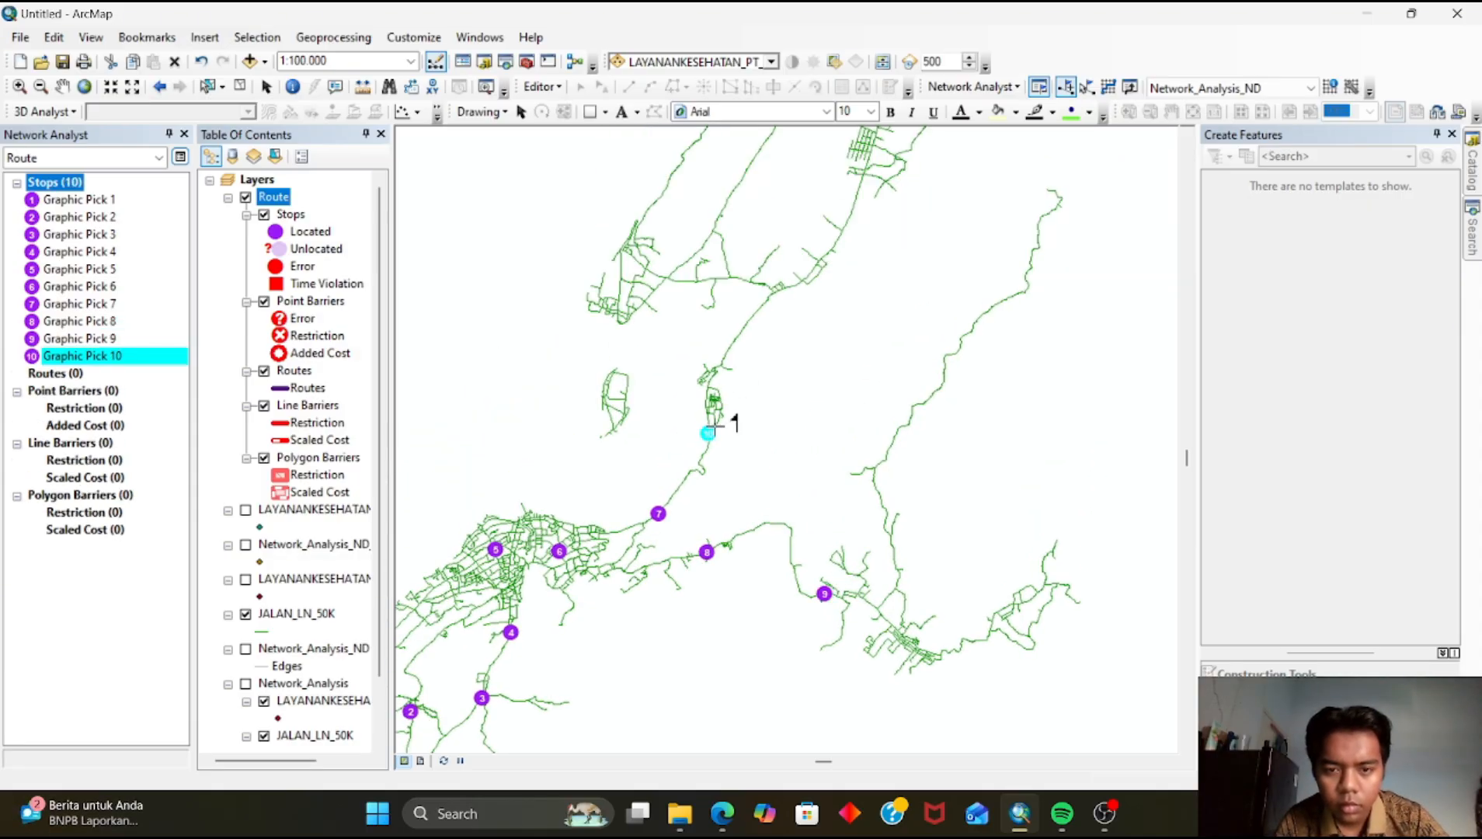
key("Up")
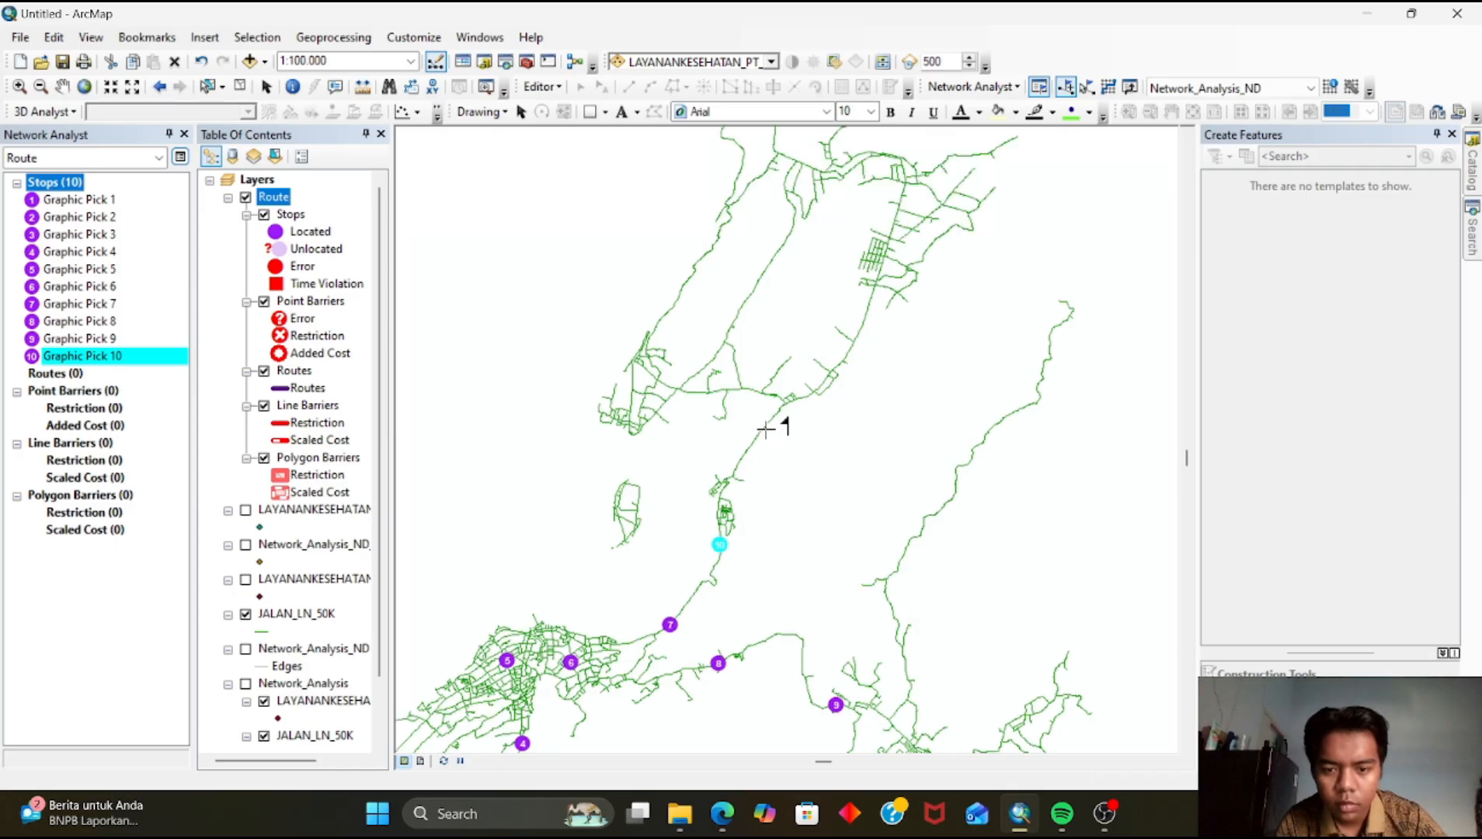
left_click(768, 427)
key("Up")
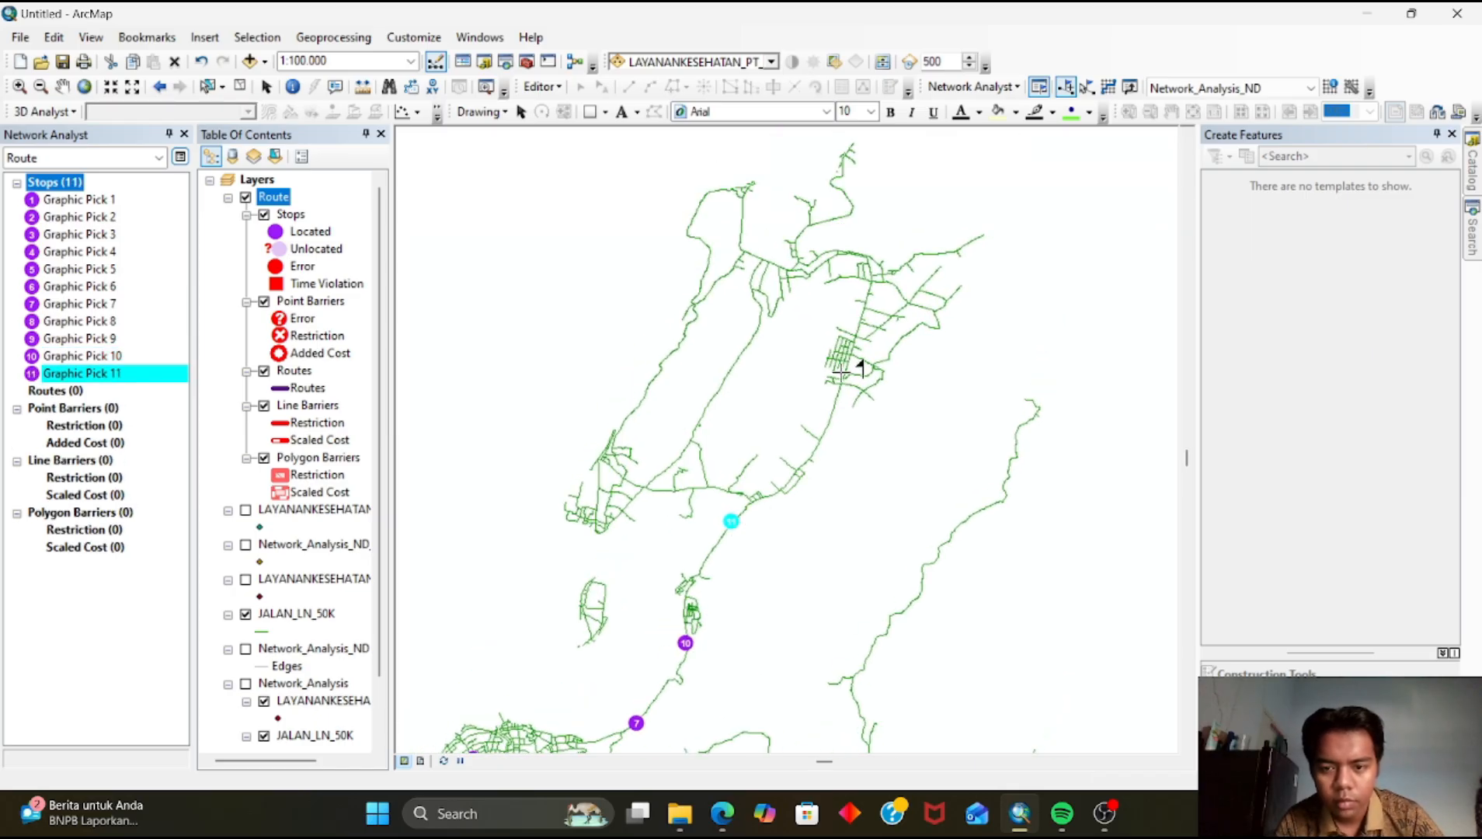
left_click(844, 379)
left_click_drag(825, 507, 654, 60)
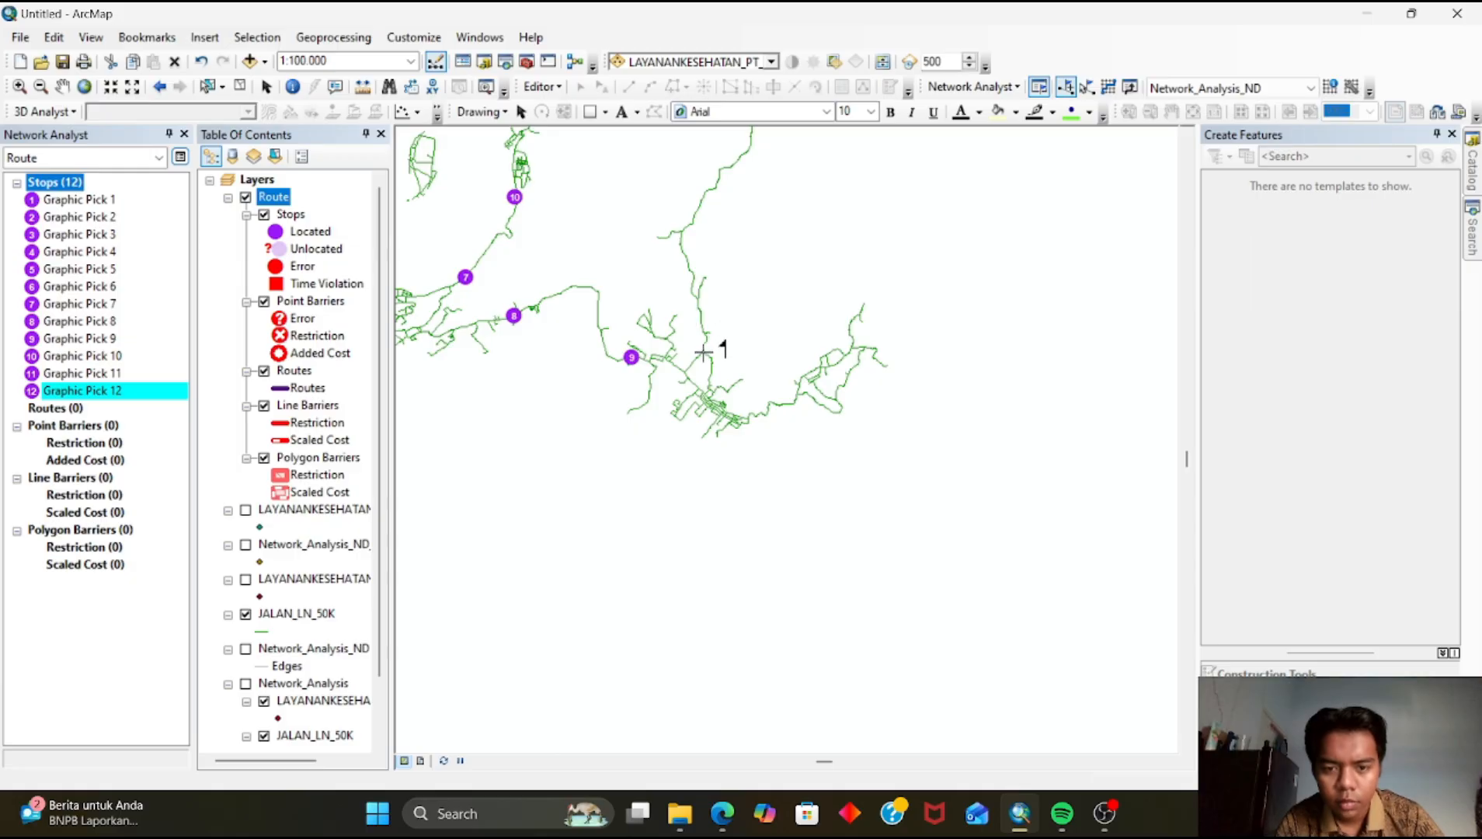
left_click(699, 296)
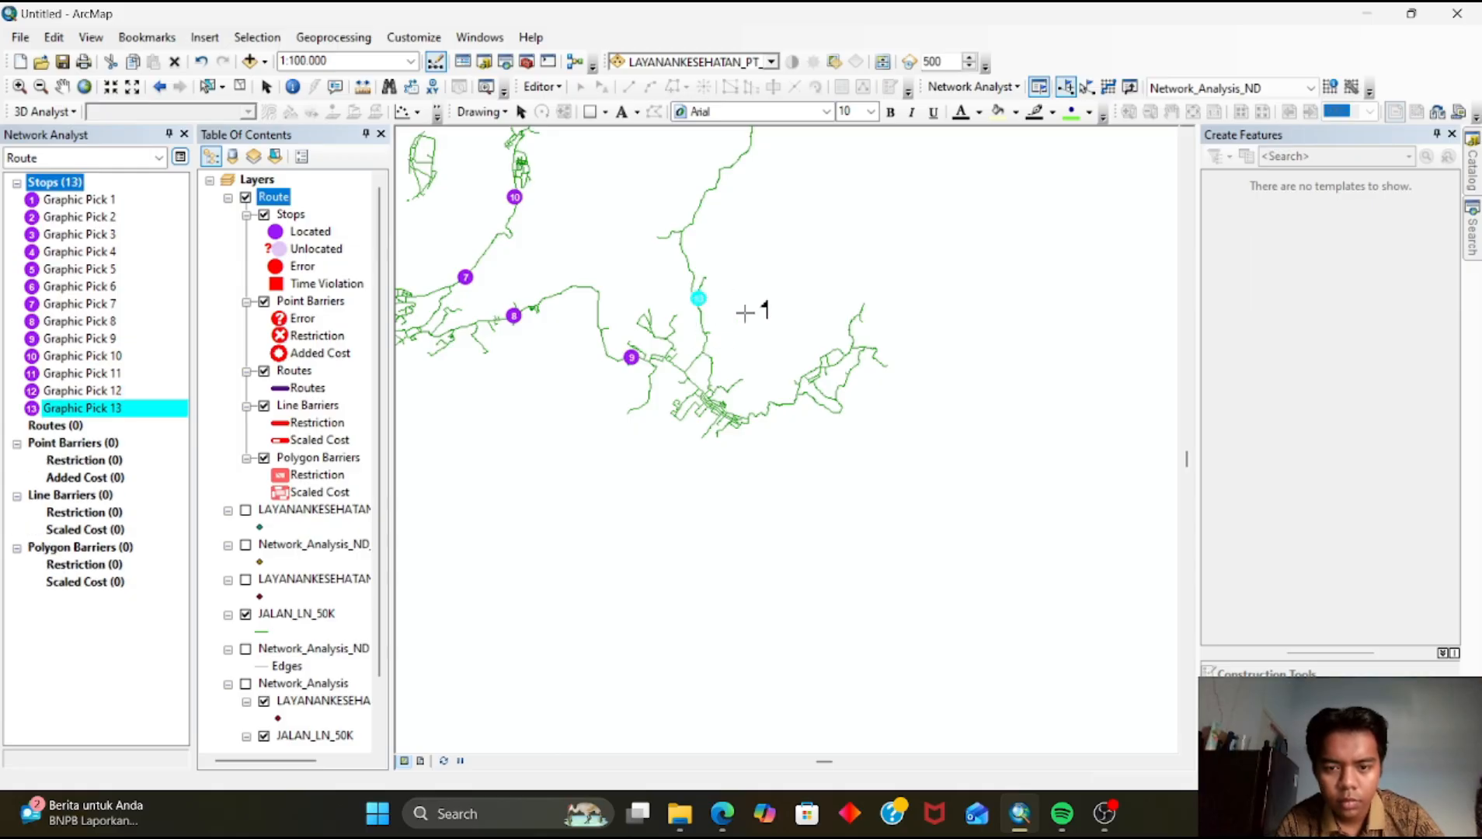
key("Up")
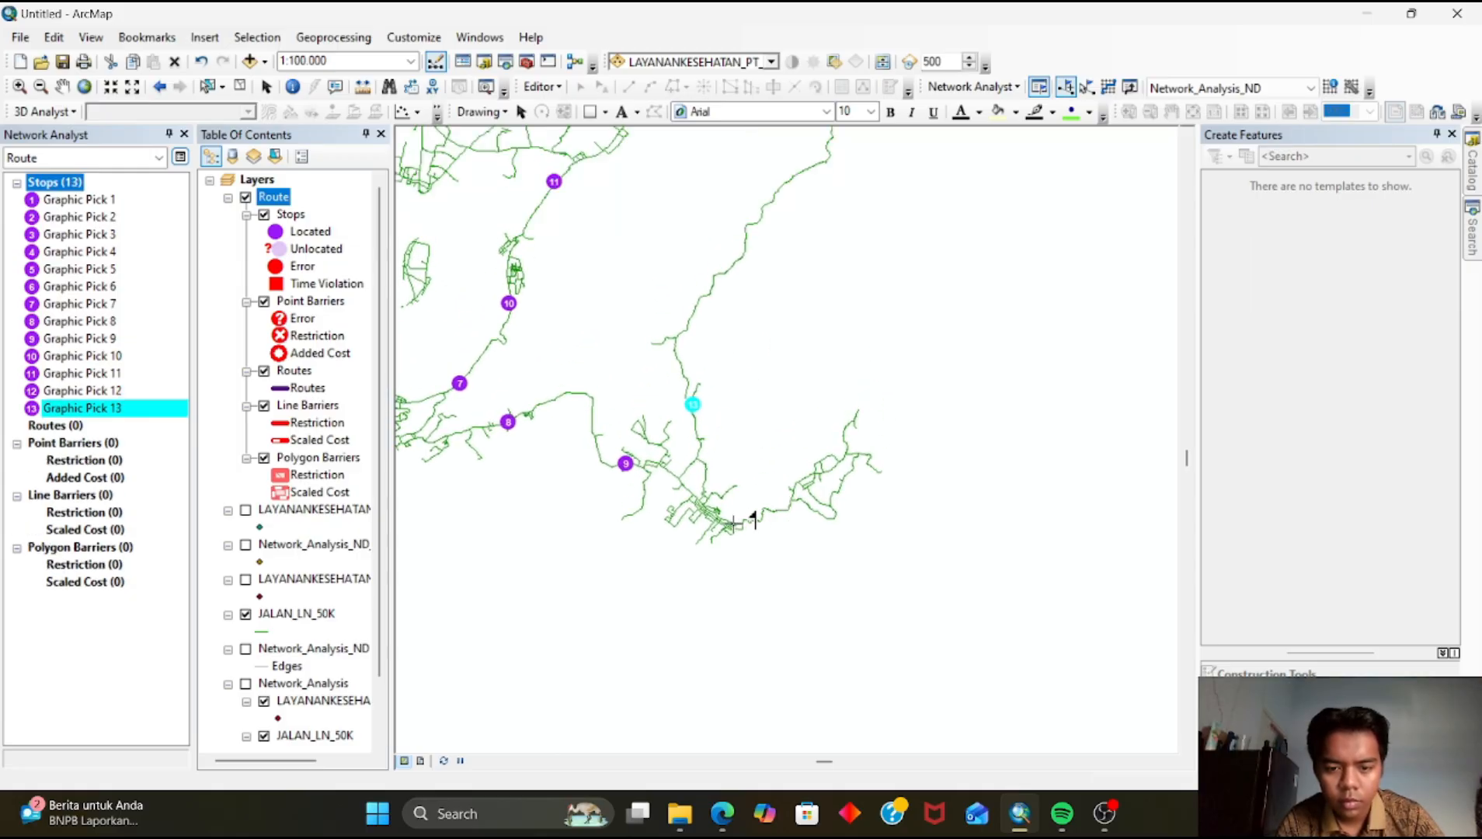
scroll(715, 517, "up", 7)
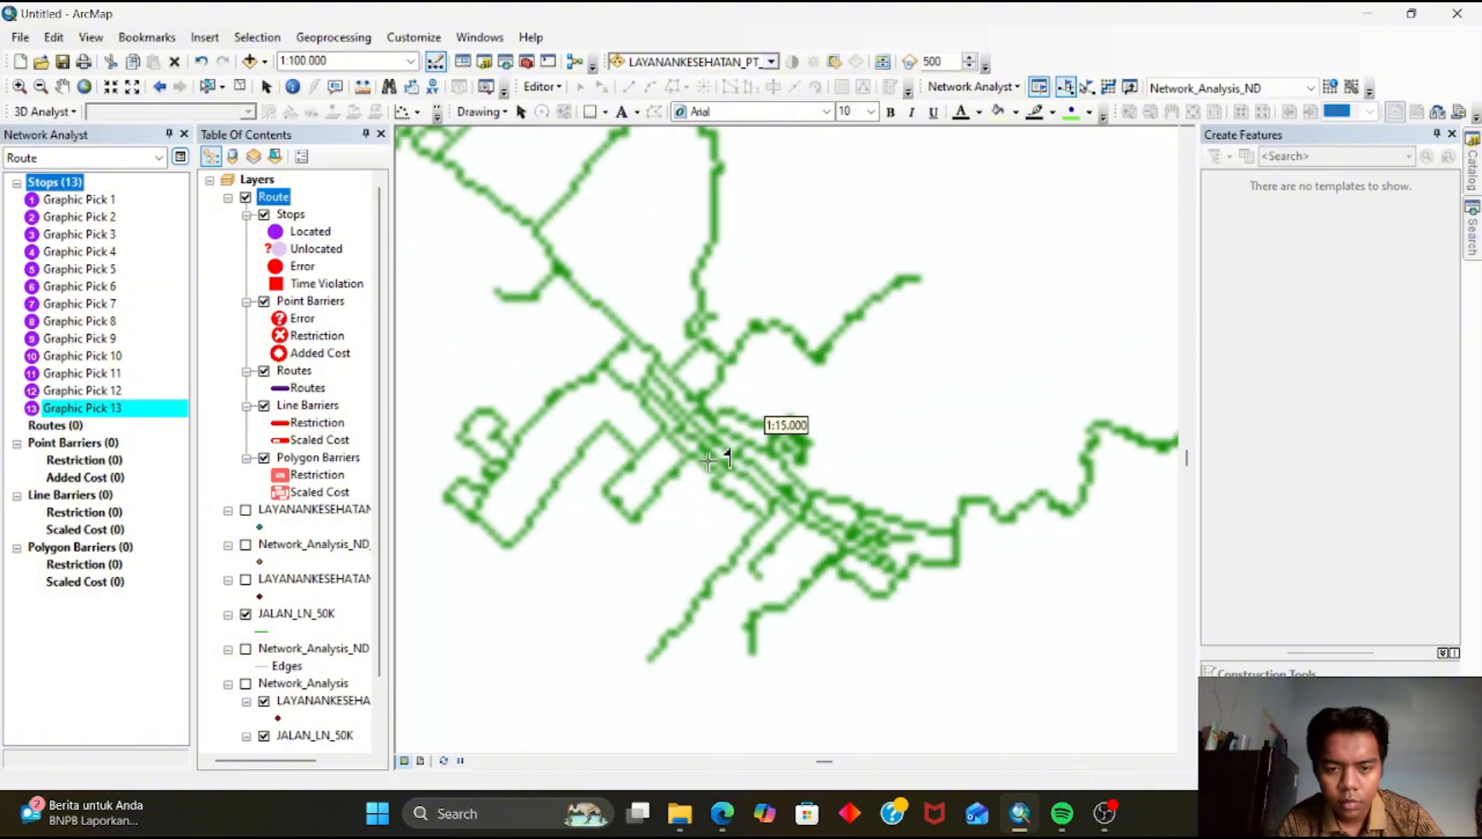
left_click(730, 425)
Add stops 15 to 18 on the northeastern and northern roads
scroll(732, 429, "down", 5)
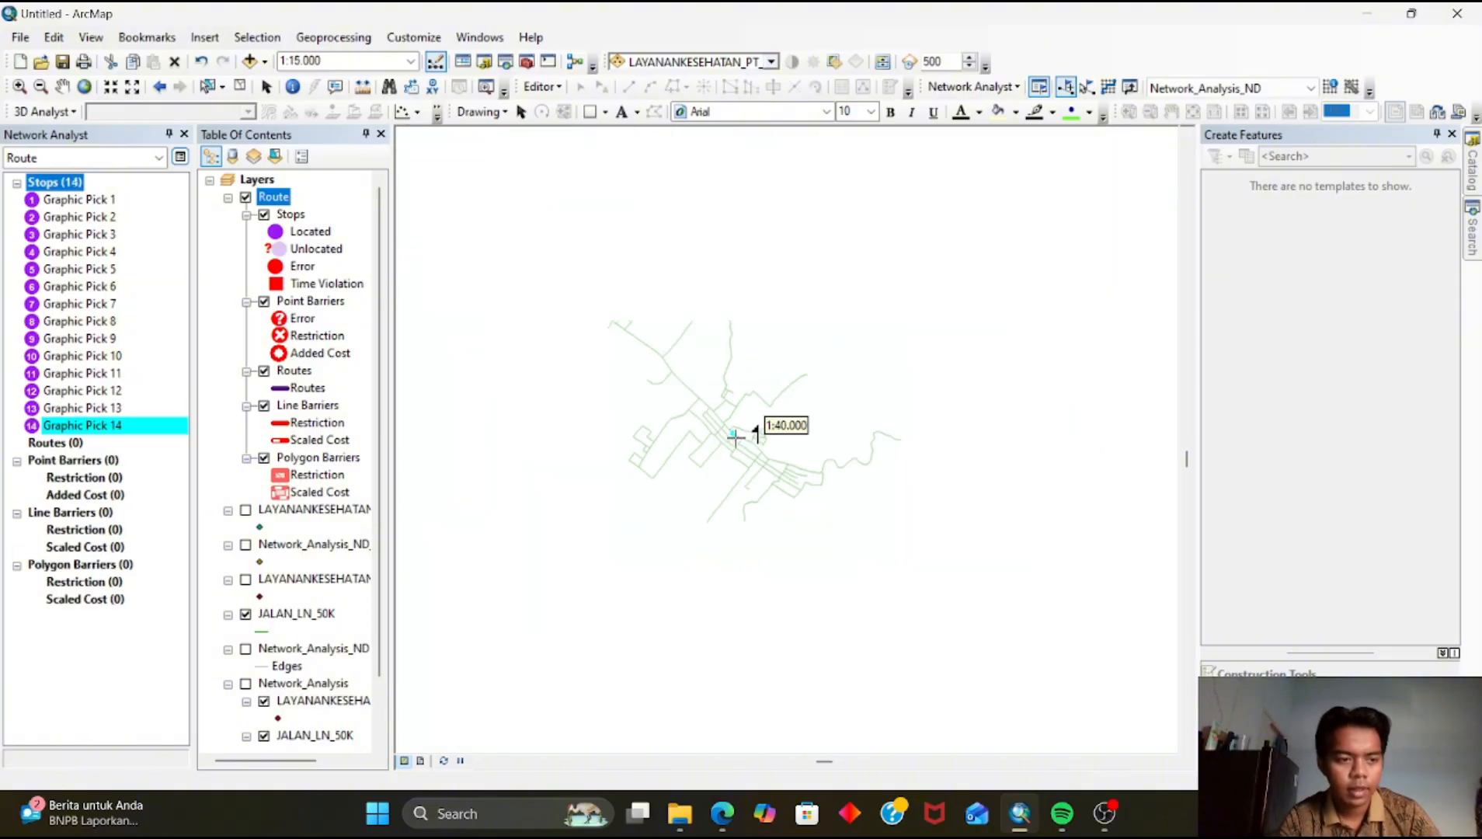
left_click_drag(723, 363, 731, 603)
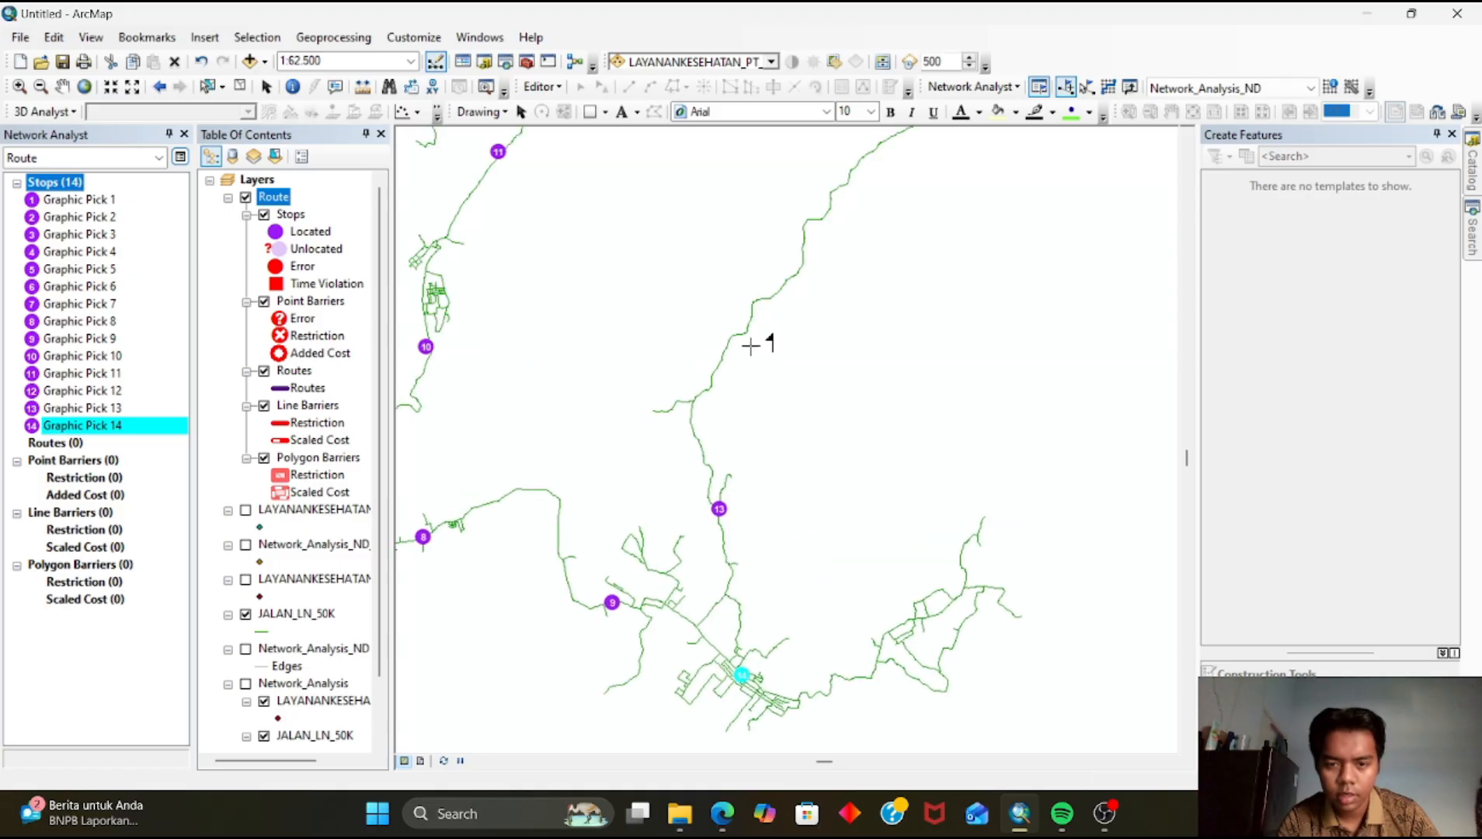
left_click(804, 271)
left_click_drag(803, 271, 664, 589)
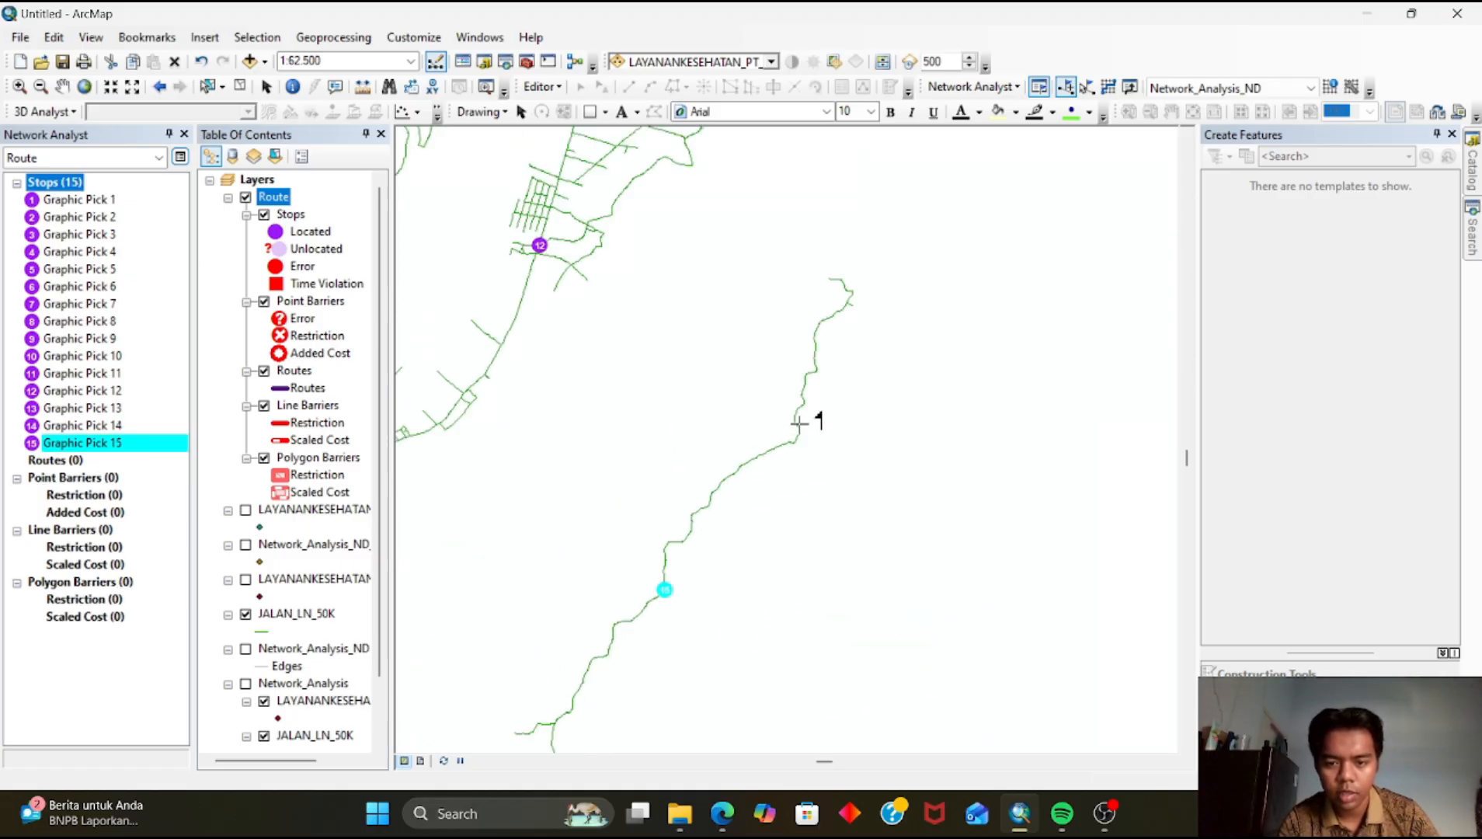
left_click(803, 403)
left_click_drag(777, 431, 867, 574)
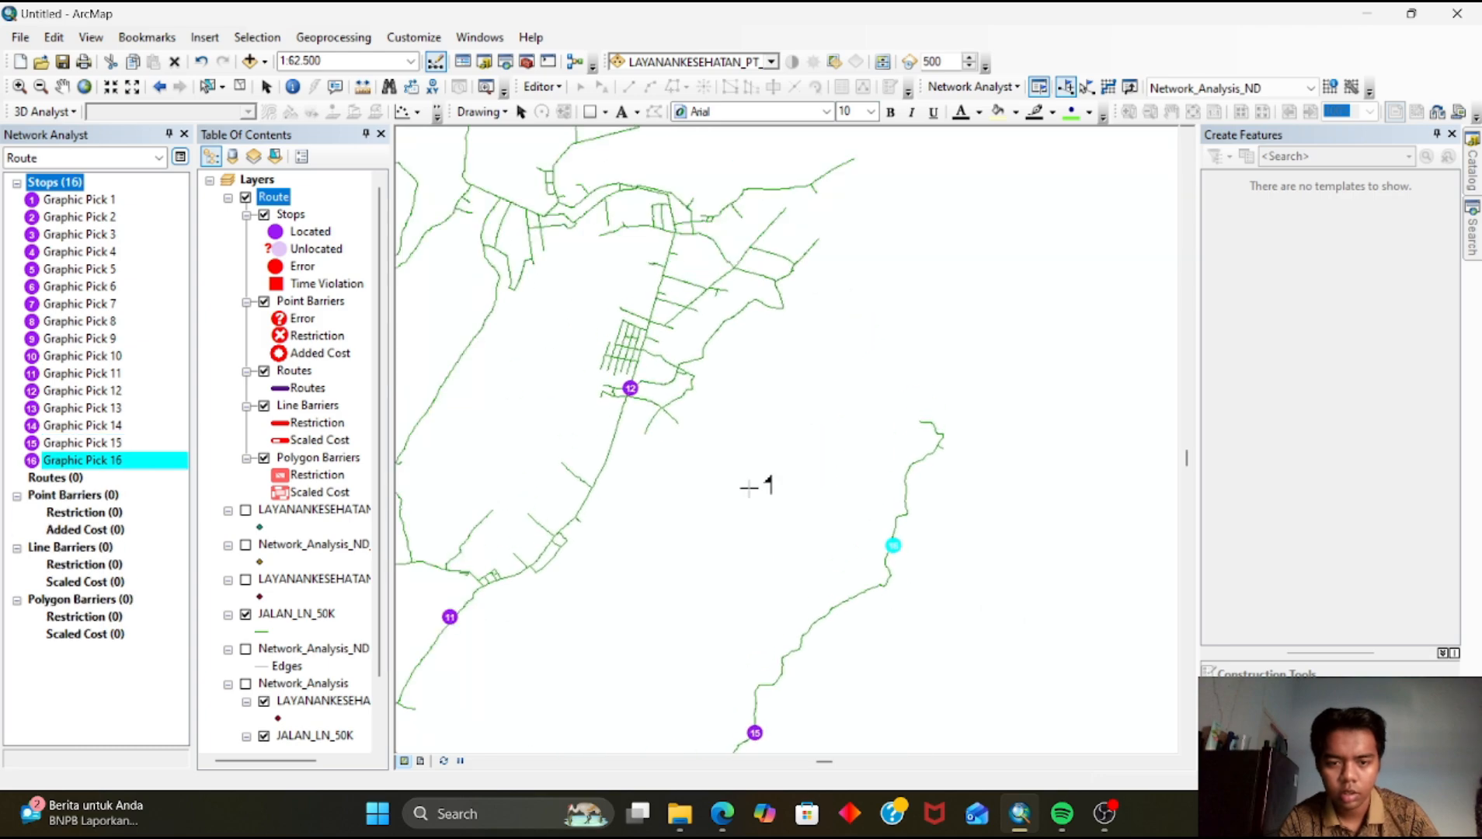
left_click_drag(549, 327, 777, 502)
left_click_drag(677, 557, 730, 292)
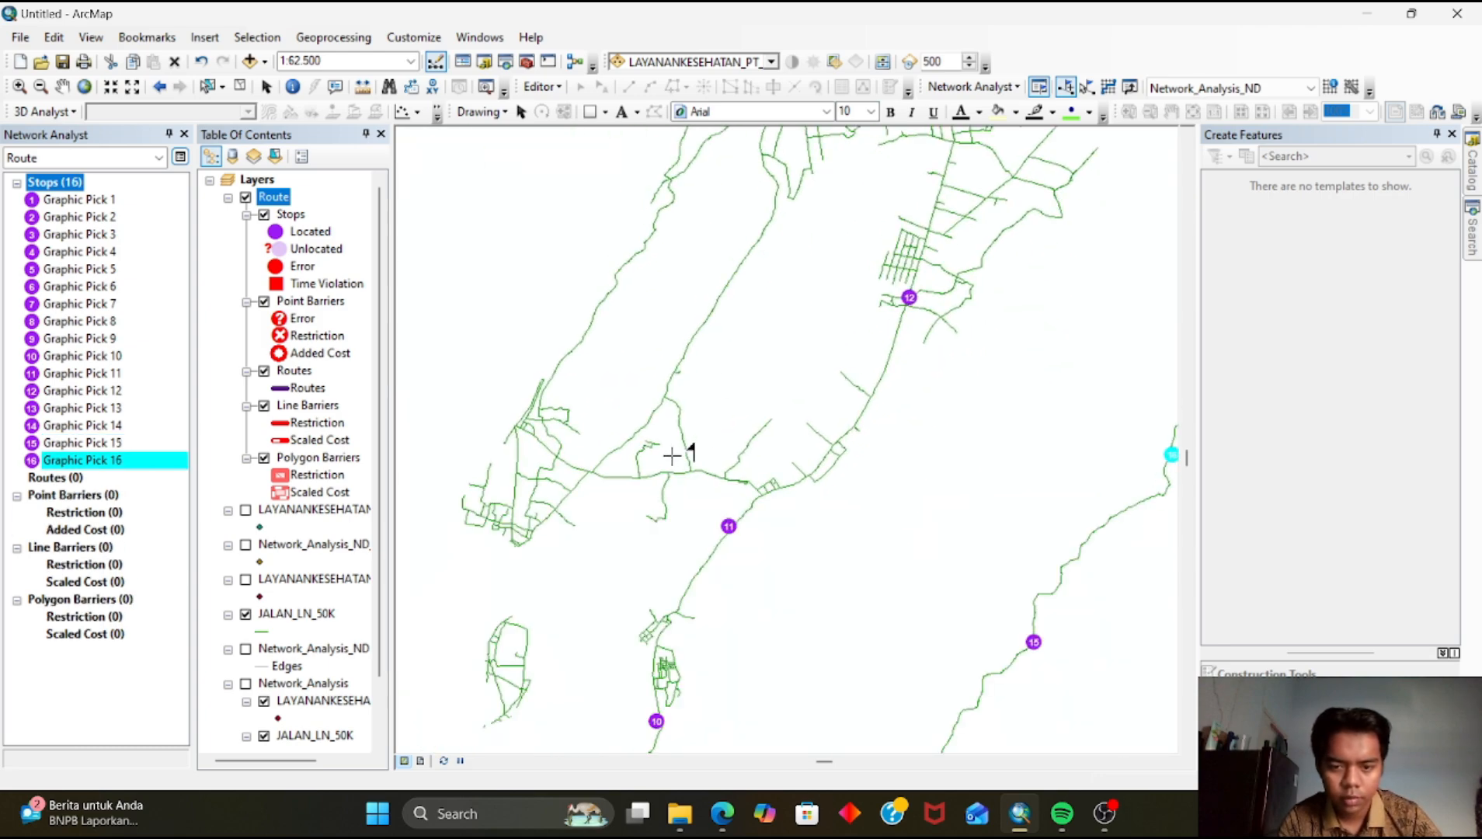
left_click_drag(908, 267, 792, 517)
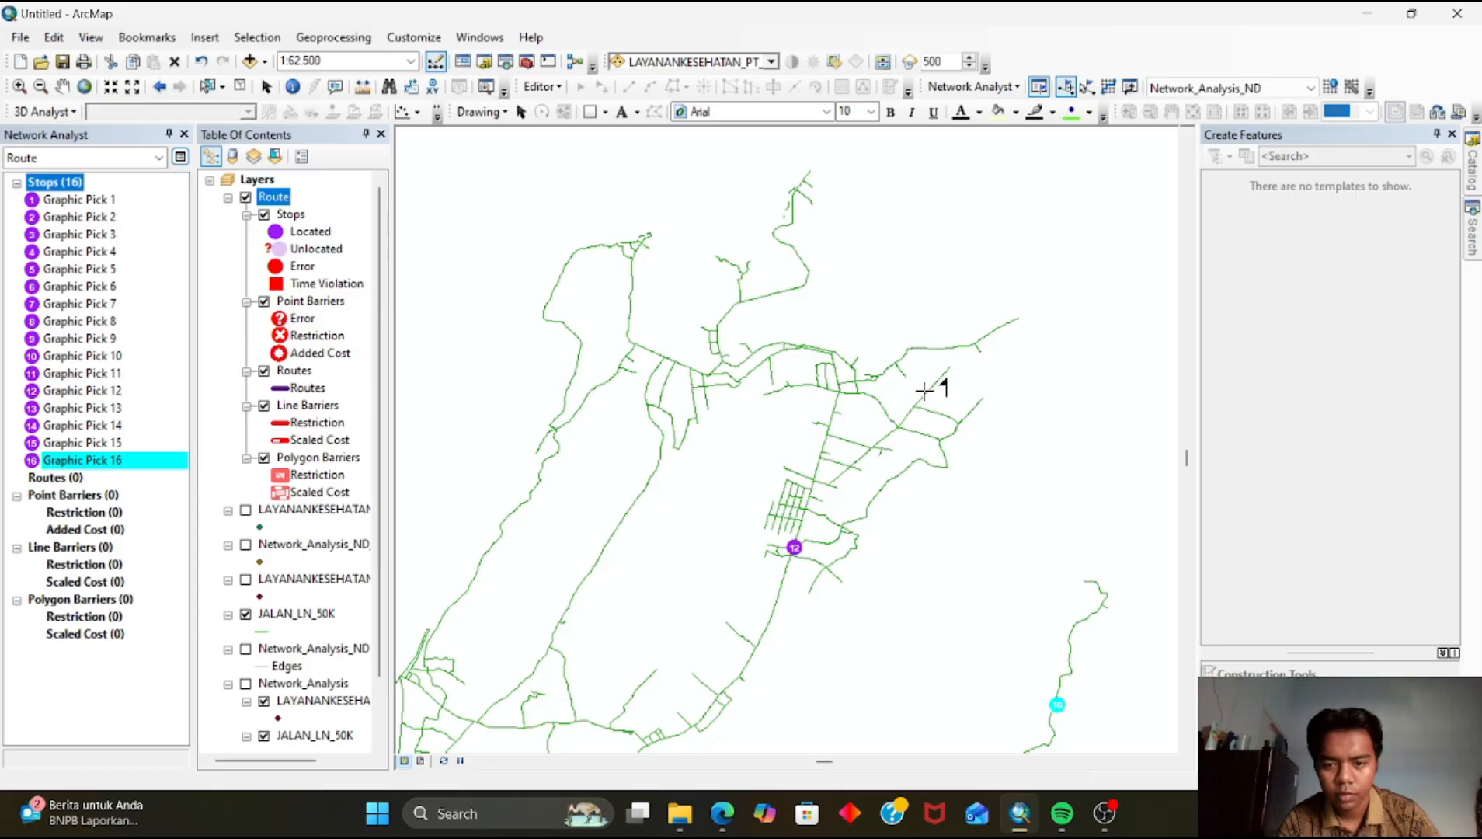
left_click(755, 347)
left_click_drag(748, 457, 840, 405)
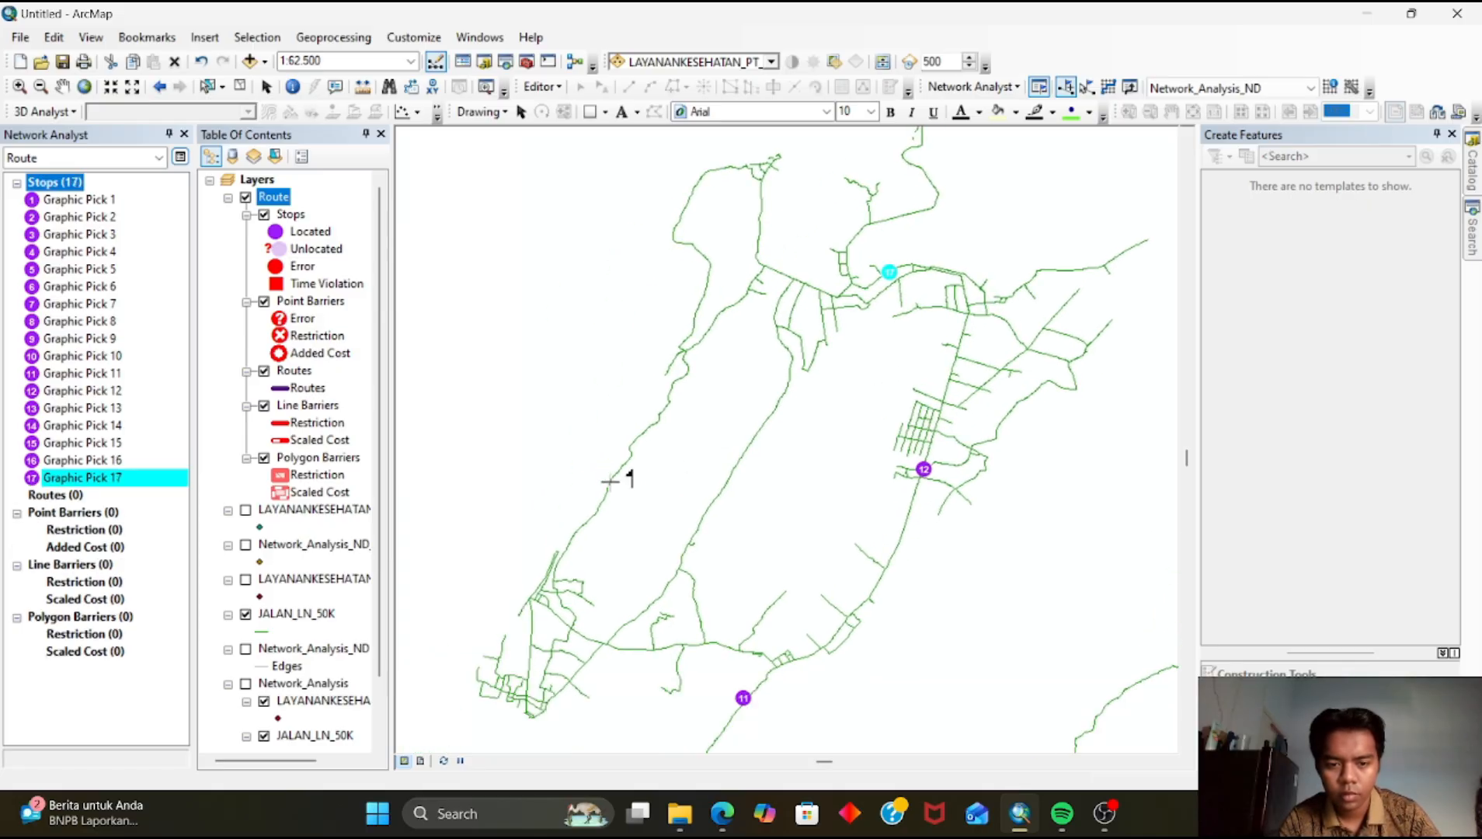
left_click(611, 482)
Add stops 19 to 22 on the far northern roads and the western side of the city
mouse_move(689, 552)
left_mouse_down()
mouse_move(695, 503)
mouse_move(701, 573)
left_mouse_up()
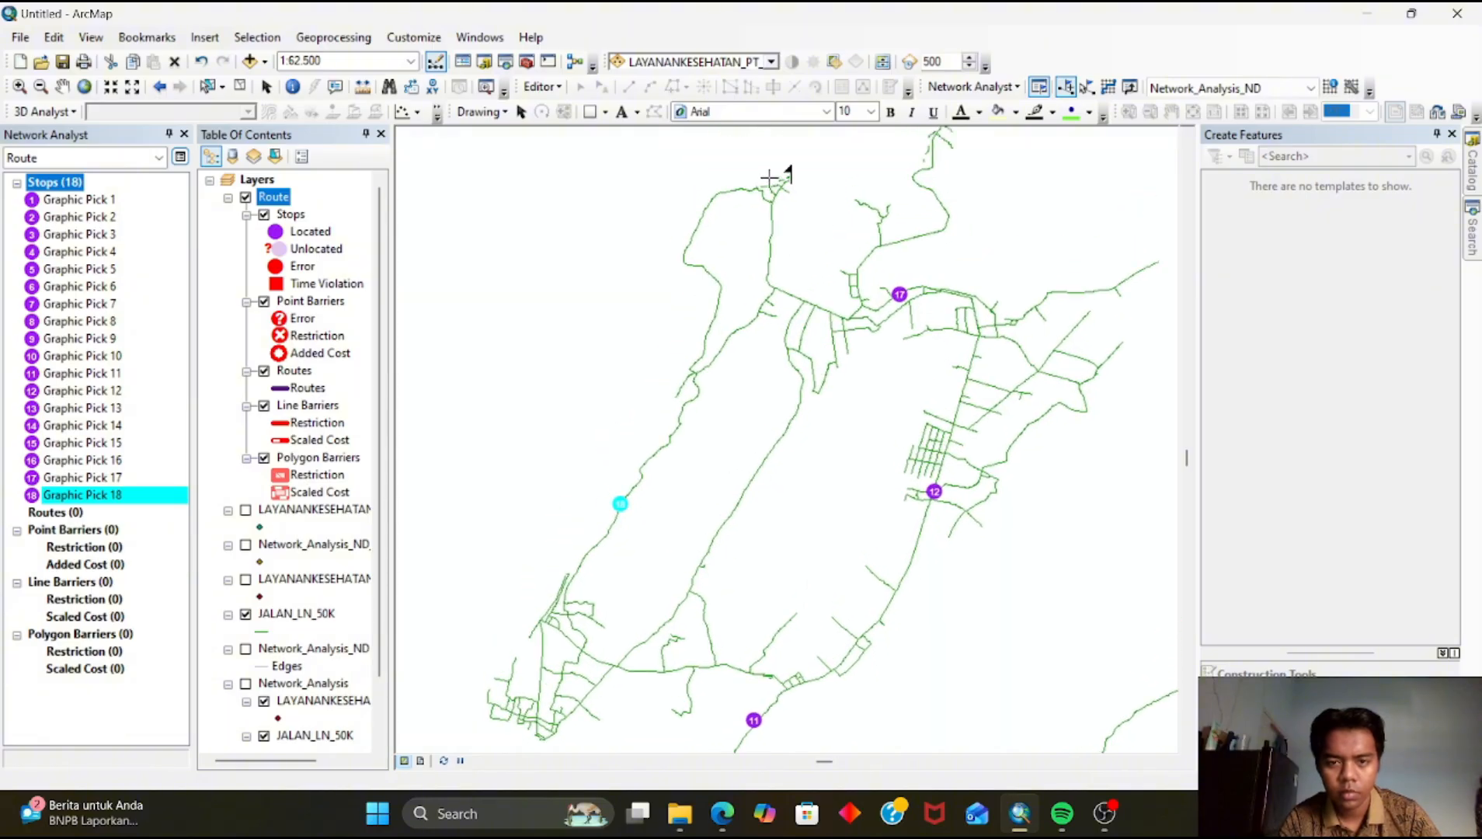
left_click(770, 205)
left_click_drag(781, 368, 862, 207)
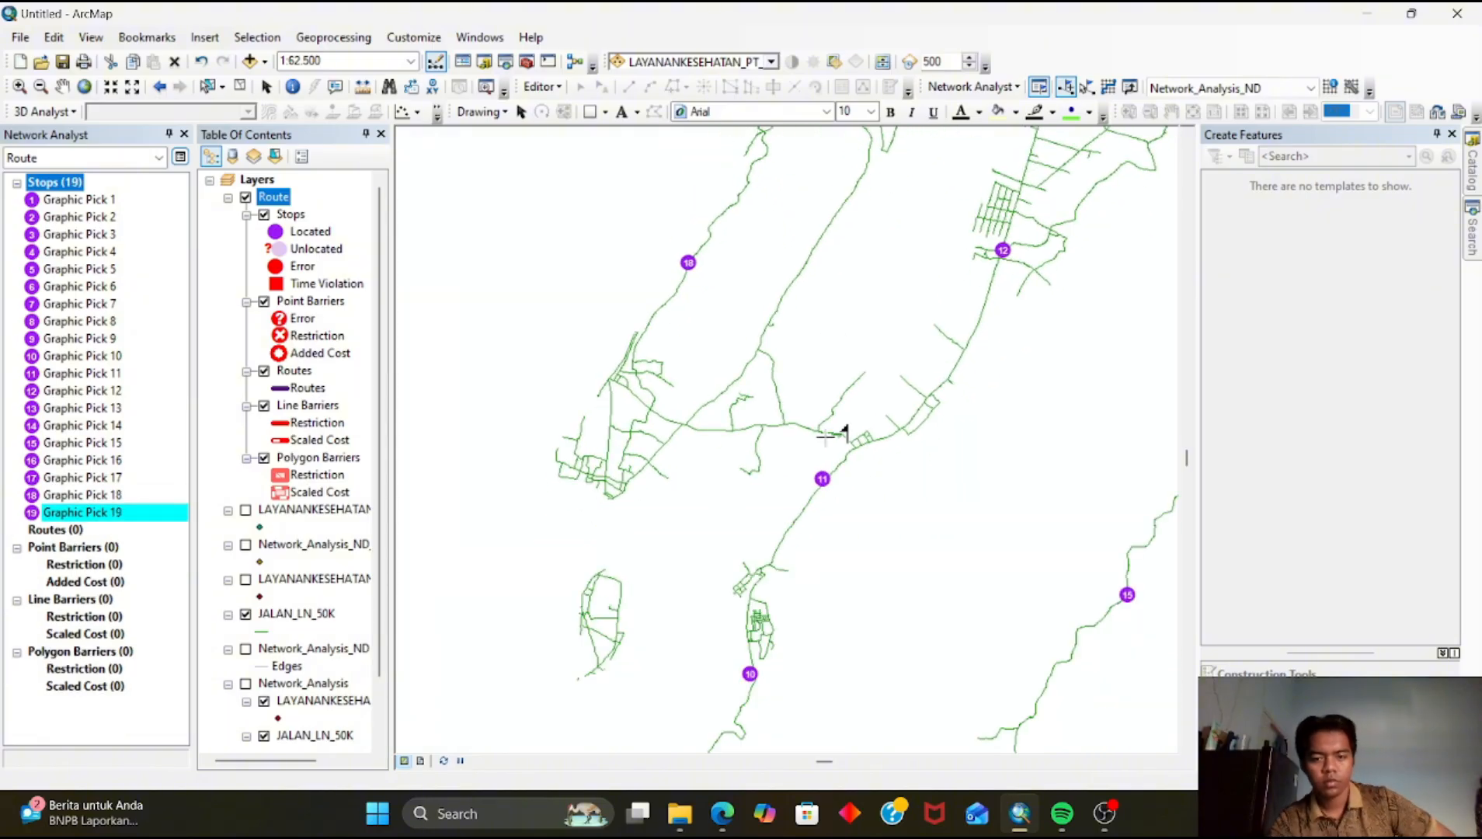
left_click_drag(821, 451, 885, 210)
left_click_drag(784, 375, 856, 466)
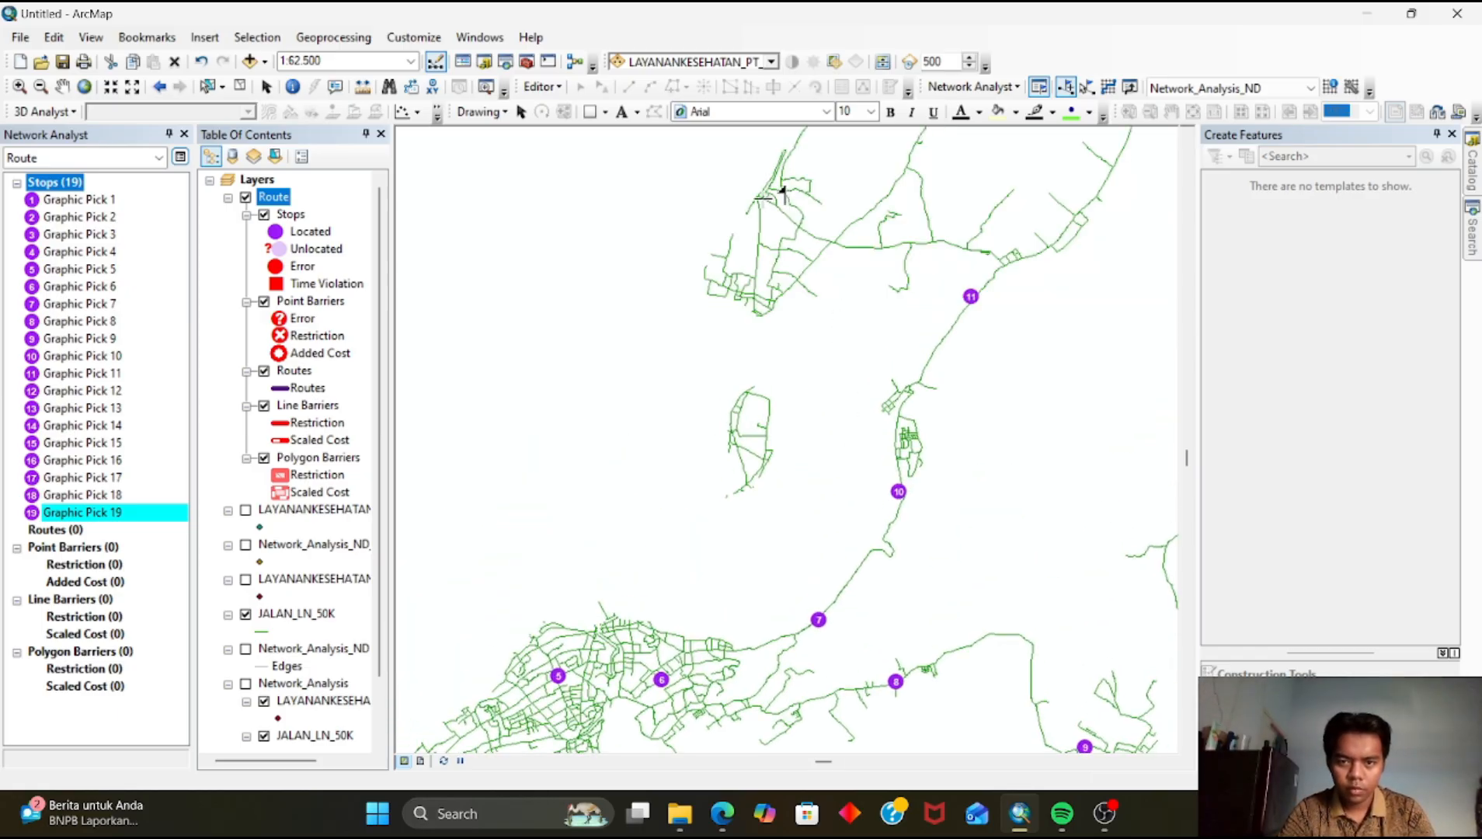
left_click(764, 197)
left_click_drag(777, 478, 870, 233)
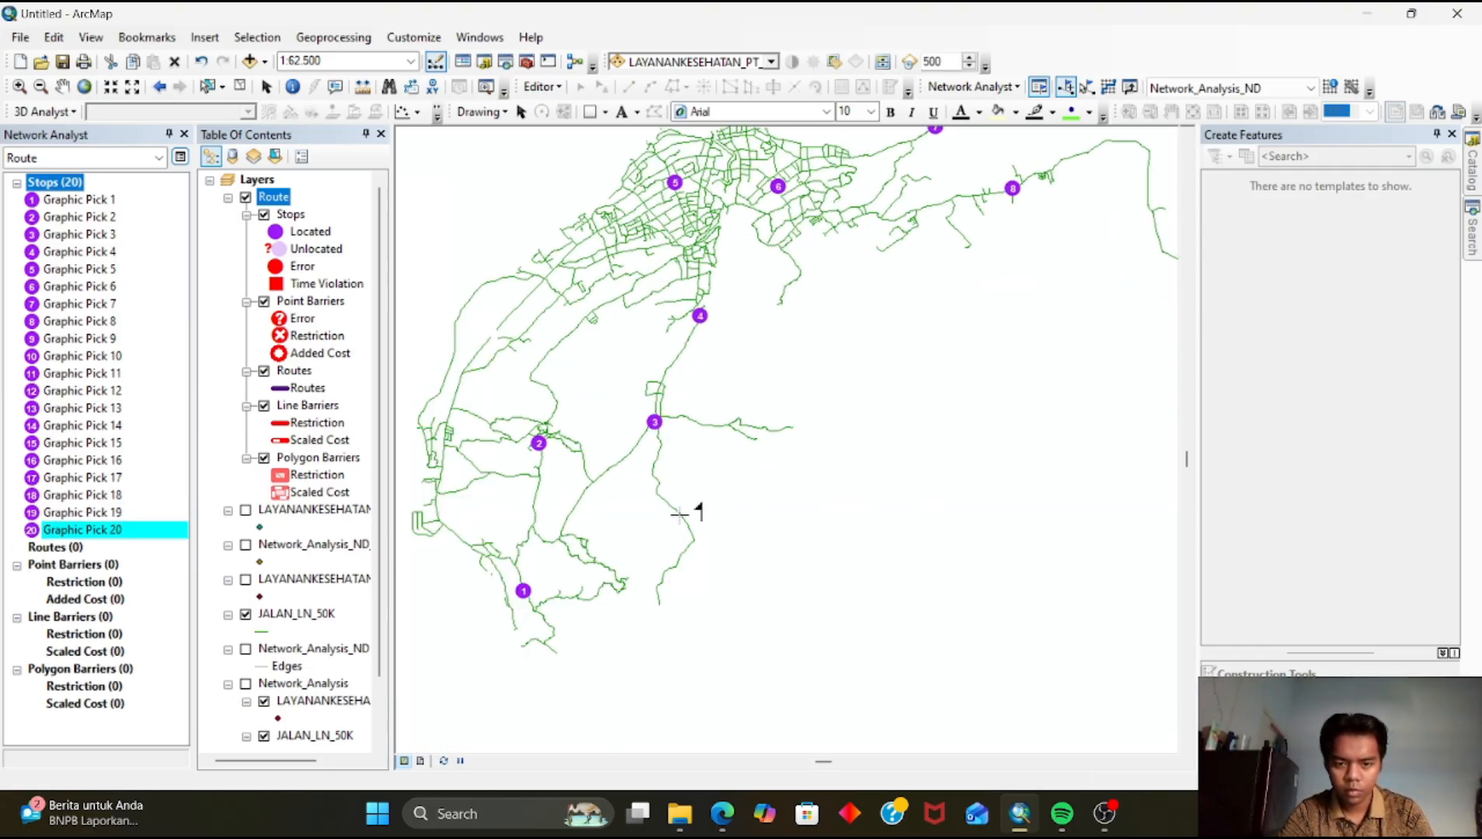
left_click_drag(680, 515, 763, 281)
left_click_drag(703, 378, 801, 741)
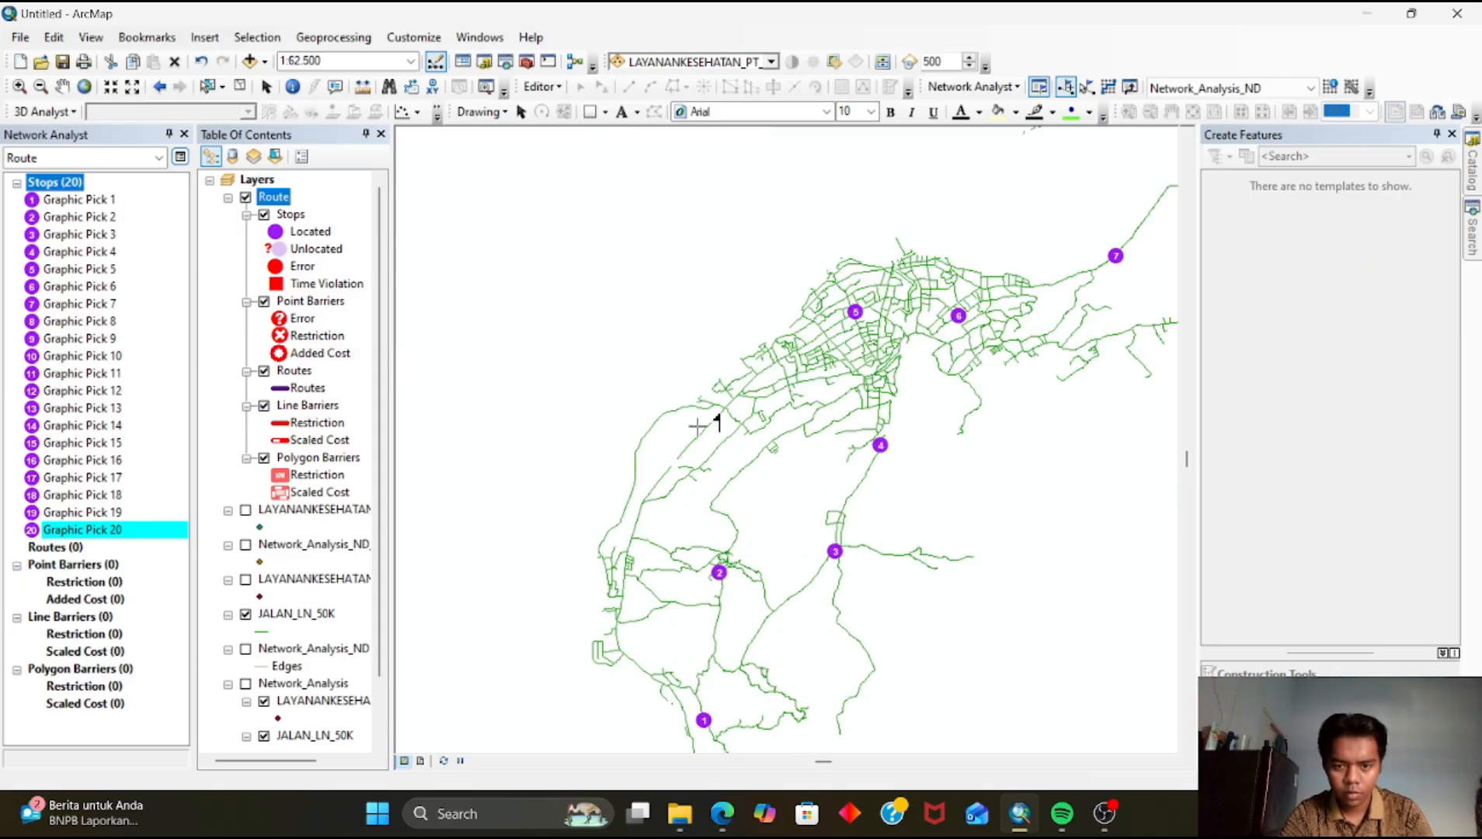
left_click(658, 421)
left_click_drag(827, 464, 724, 530)
left_click_drag(881, 504, 645, 687)
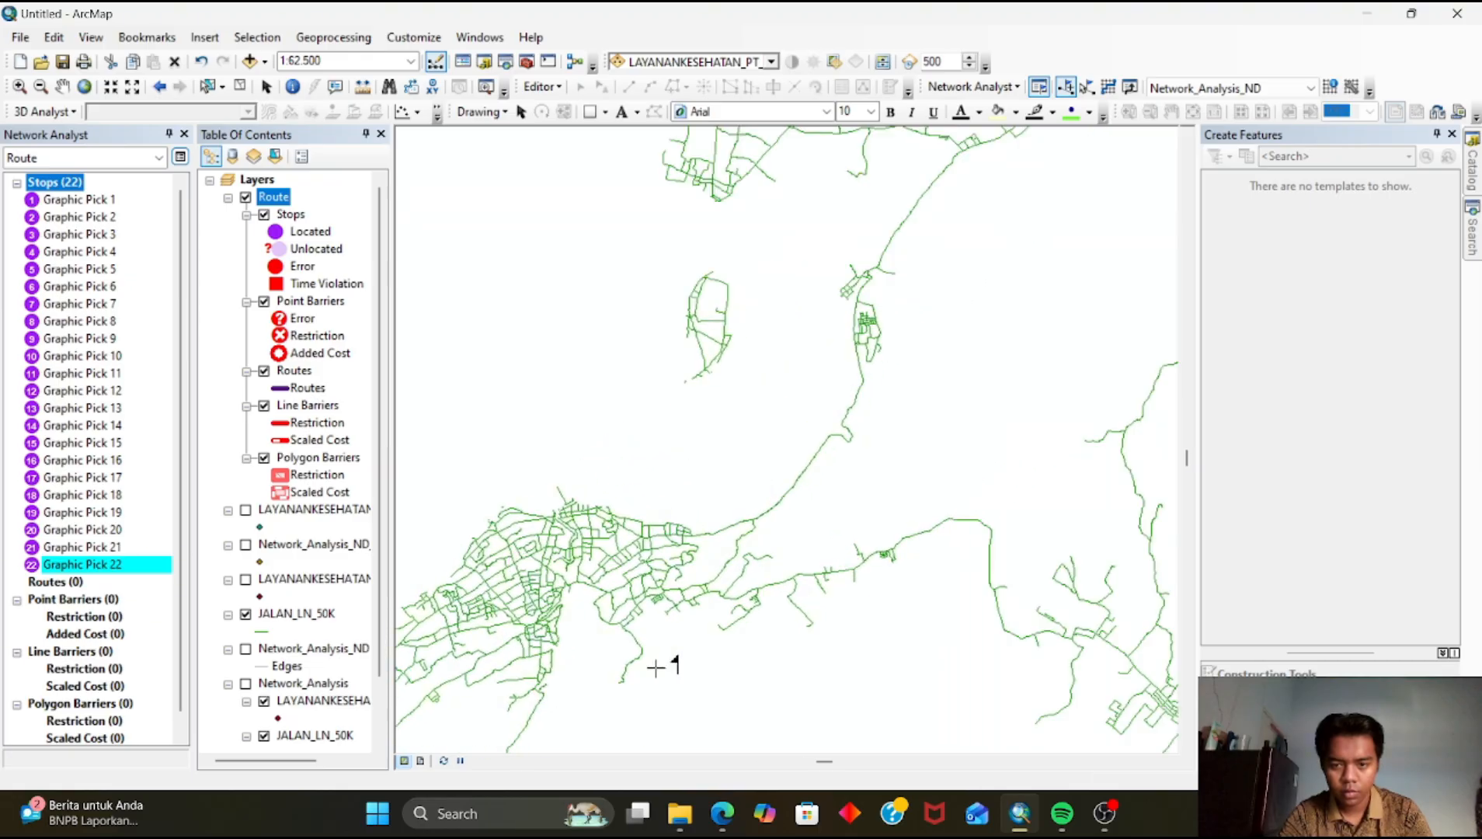
Add stop 23 on the eastern road out of the city centre and stop 24 on the northern peninsula road
left_click(709, 593)
left_click_drag(800, 552, 626, 699)
left_click_drag(724, 311, 665, 561)
left_click(696, 334)
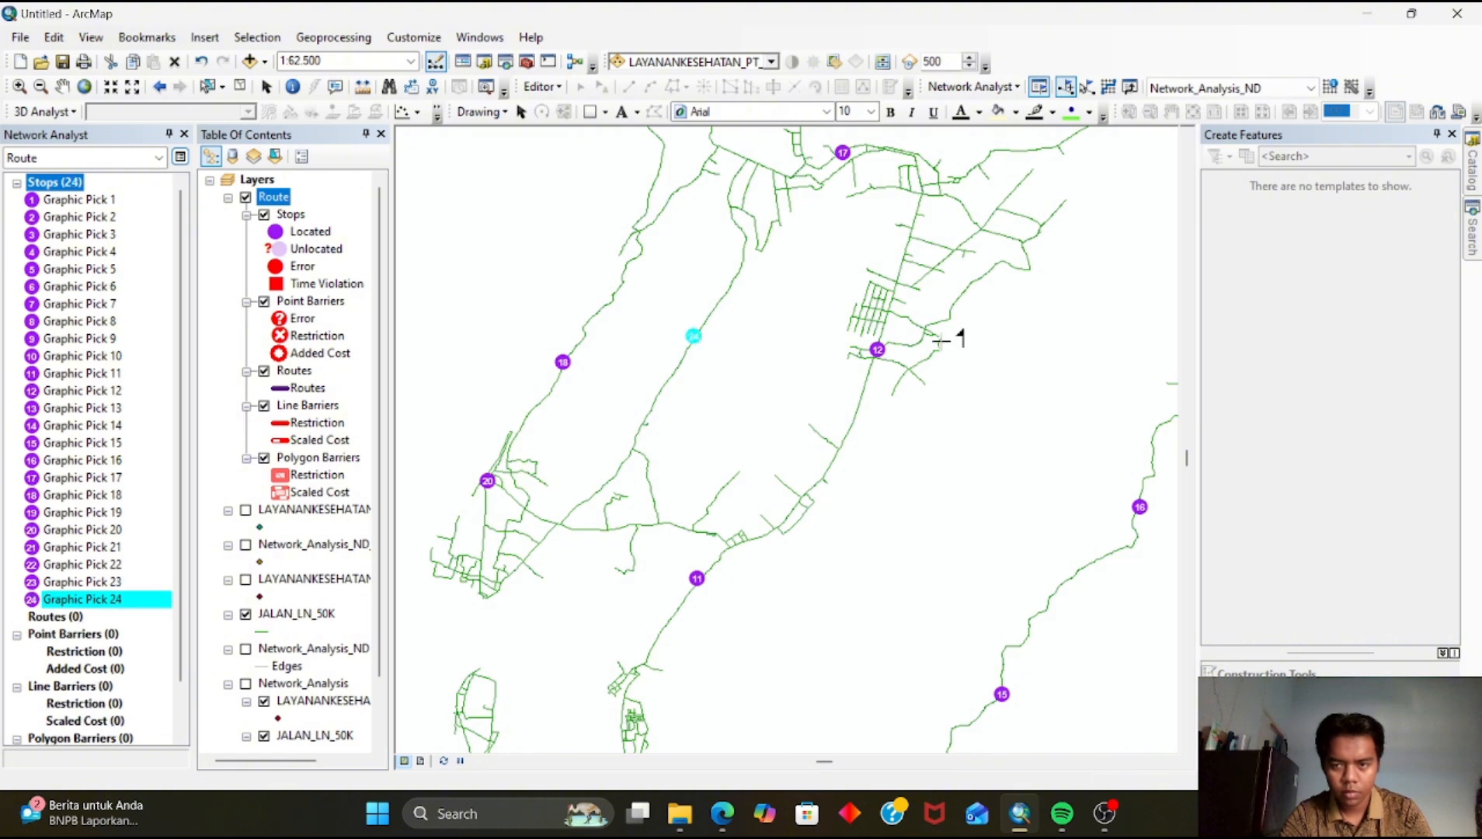
Add stops 25 and 26 on the far northern roads, west of stop 19 and east of stop 17
left_click_drag(943, 342, 776, 415)
left_click_drag(767, 361, 802, 458)
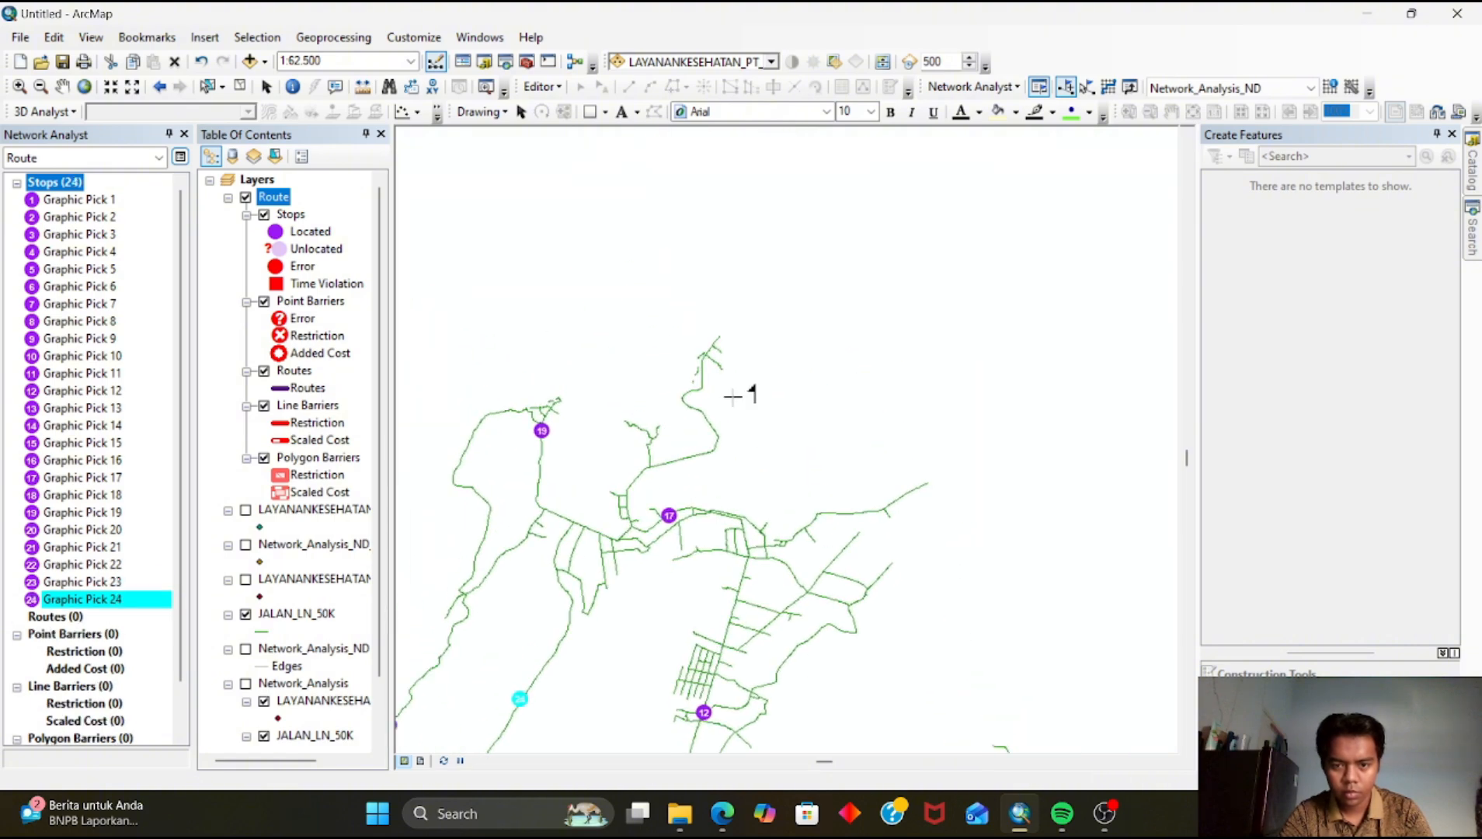
left_click_drag(690, 435, 738, 332)
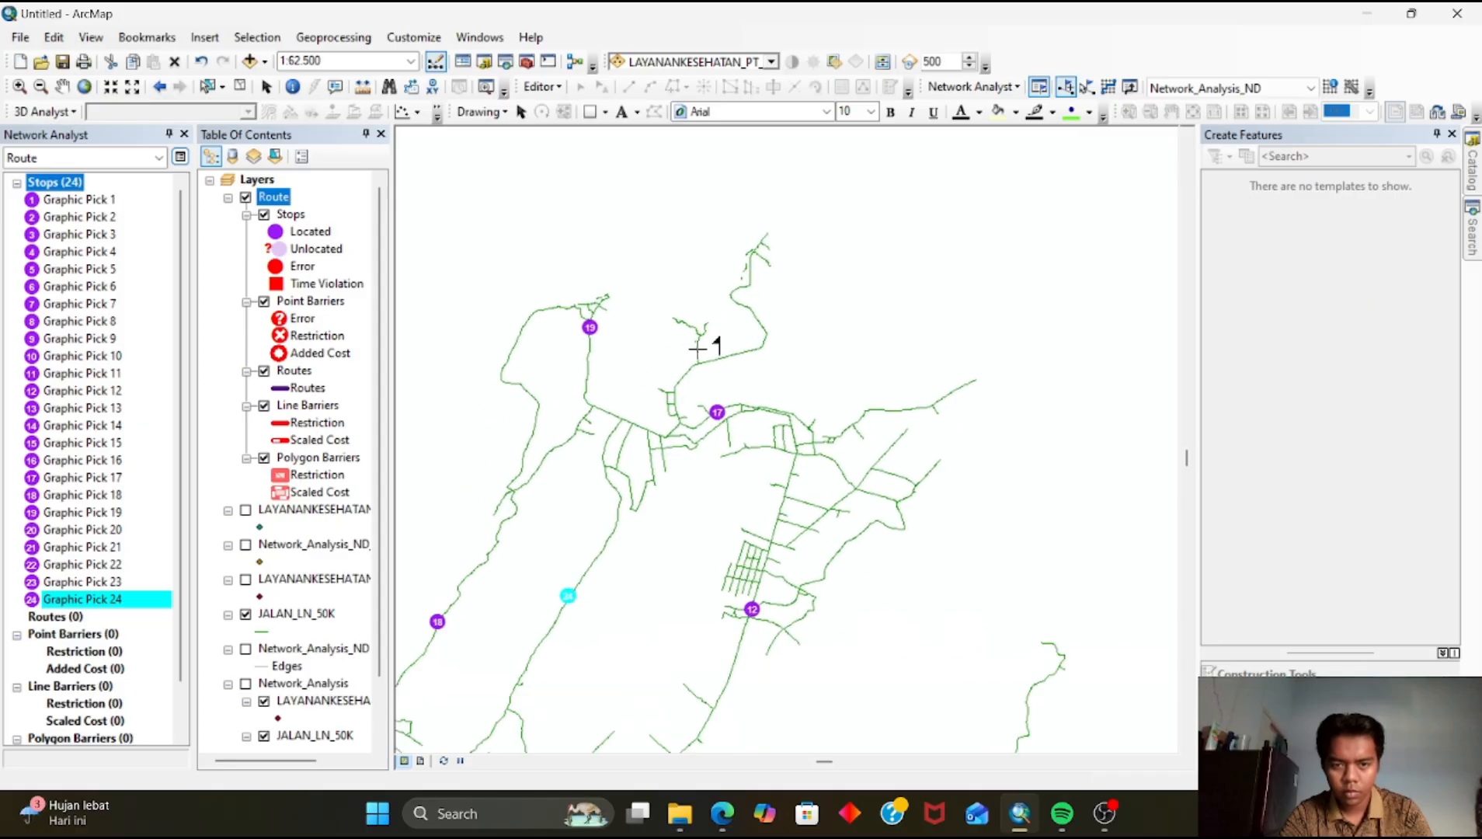
left_click(505, 368)
left_click_drag(667, 458, 669, 319)
left_click(905, 270)
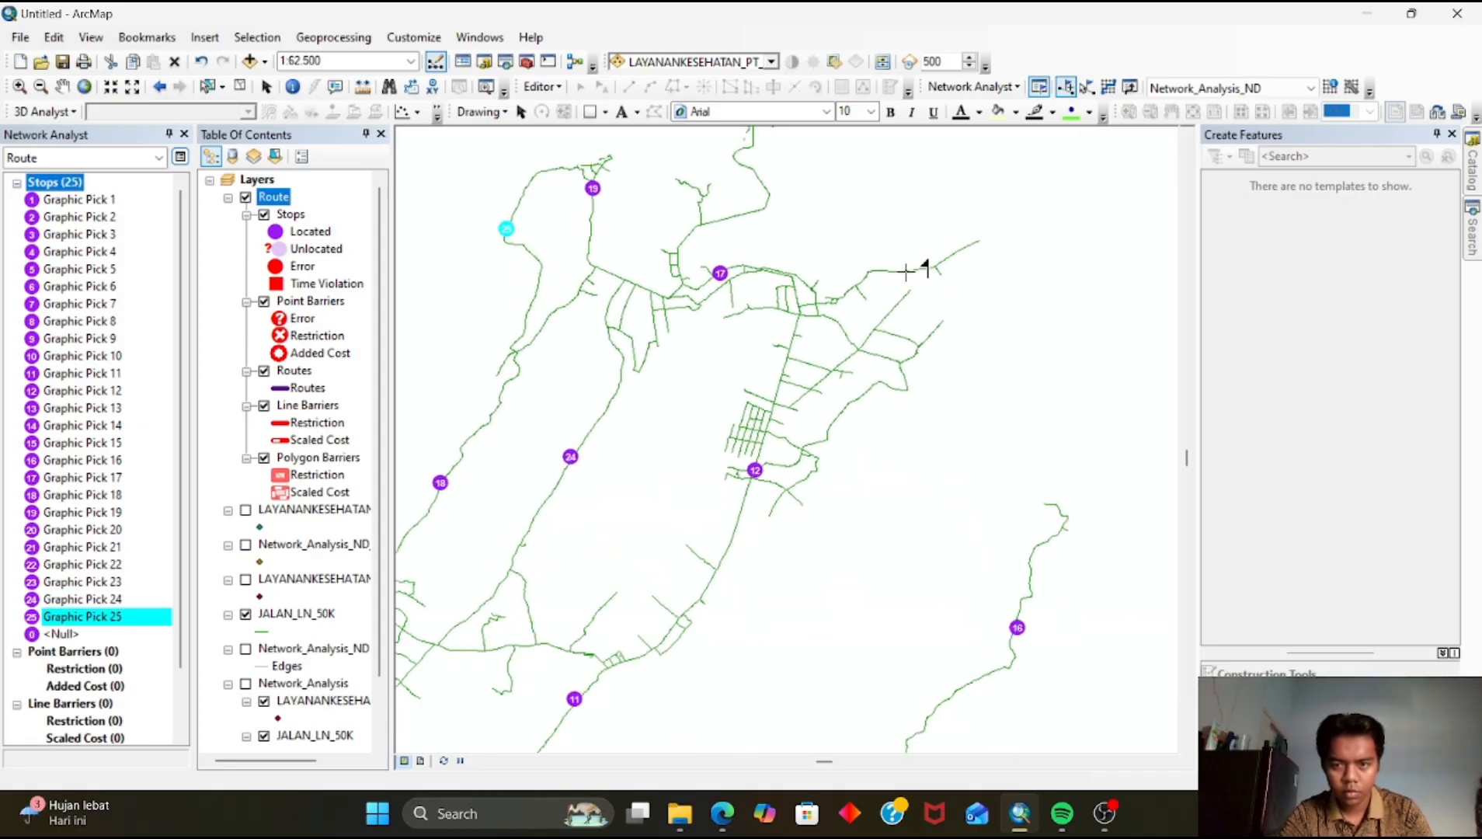
Add stops 27 and 28 on the roads east and northeast of the eastern settlement
left_click_drag(794, 635, 790, 299)
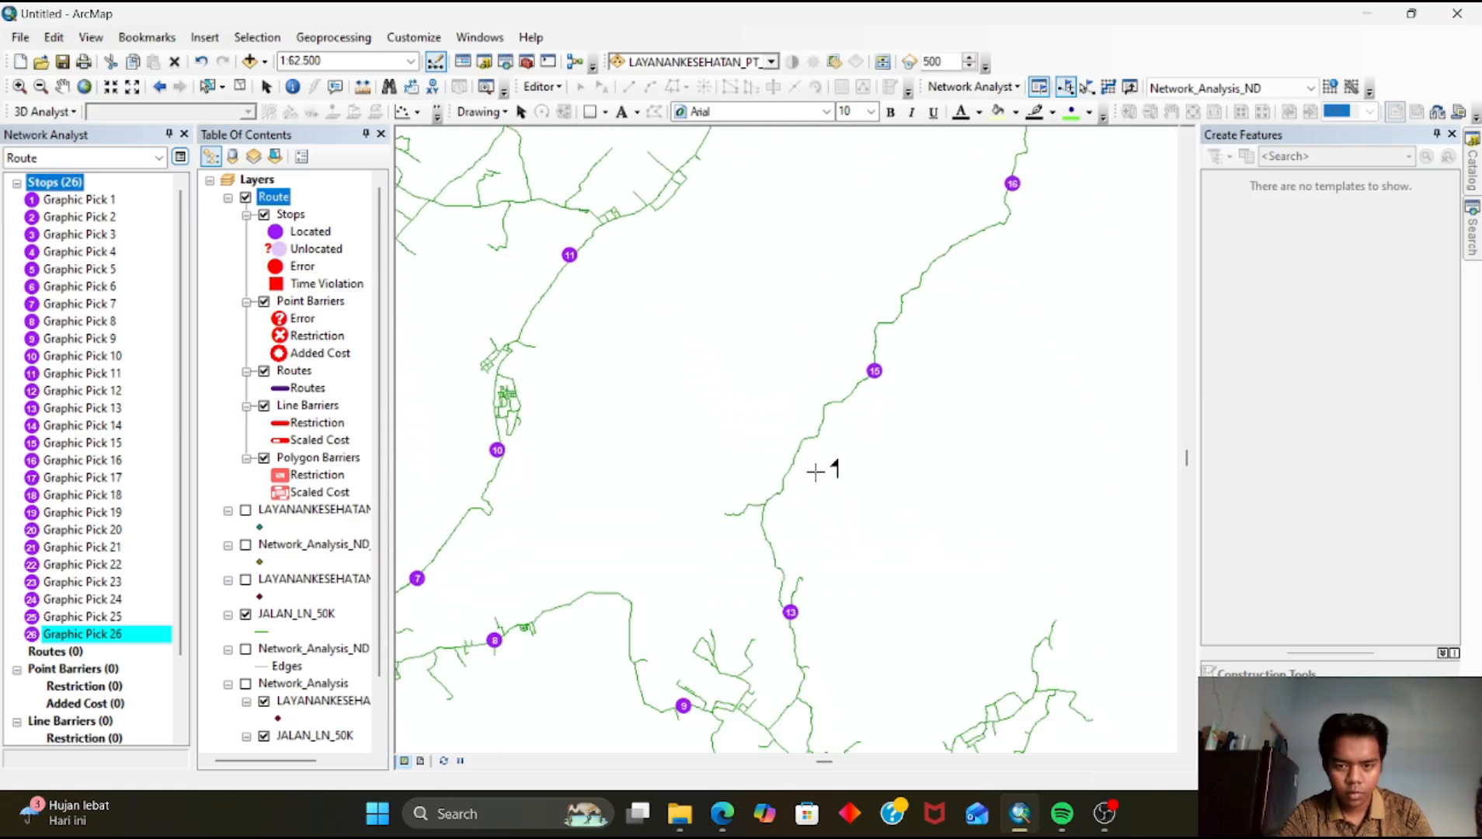
left_click_drag(815, 475, 706, 340)
left_click_drag(817, 538, 760, 403)
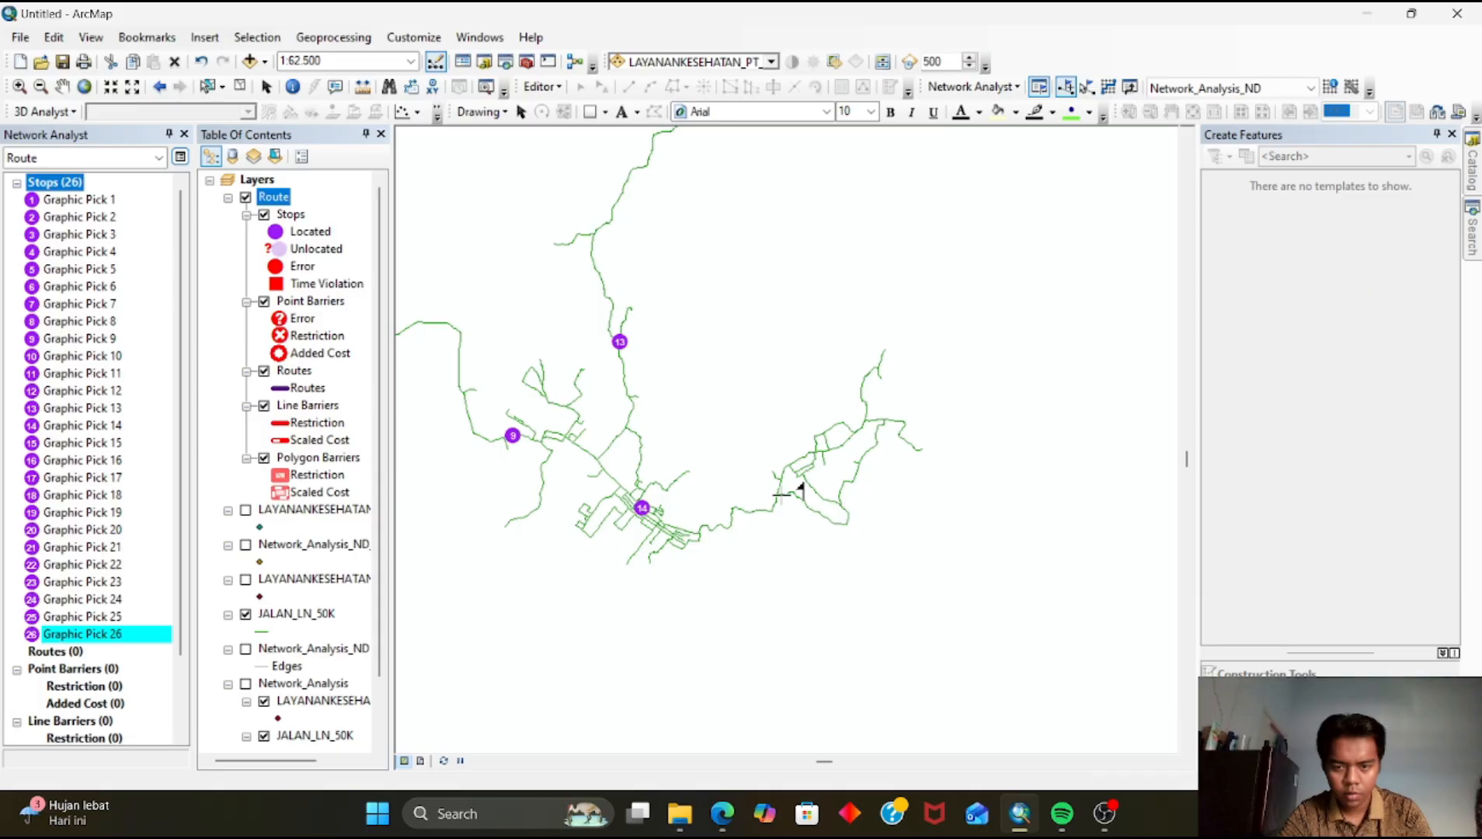
left_click(776, 496)
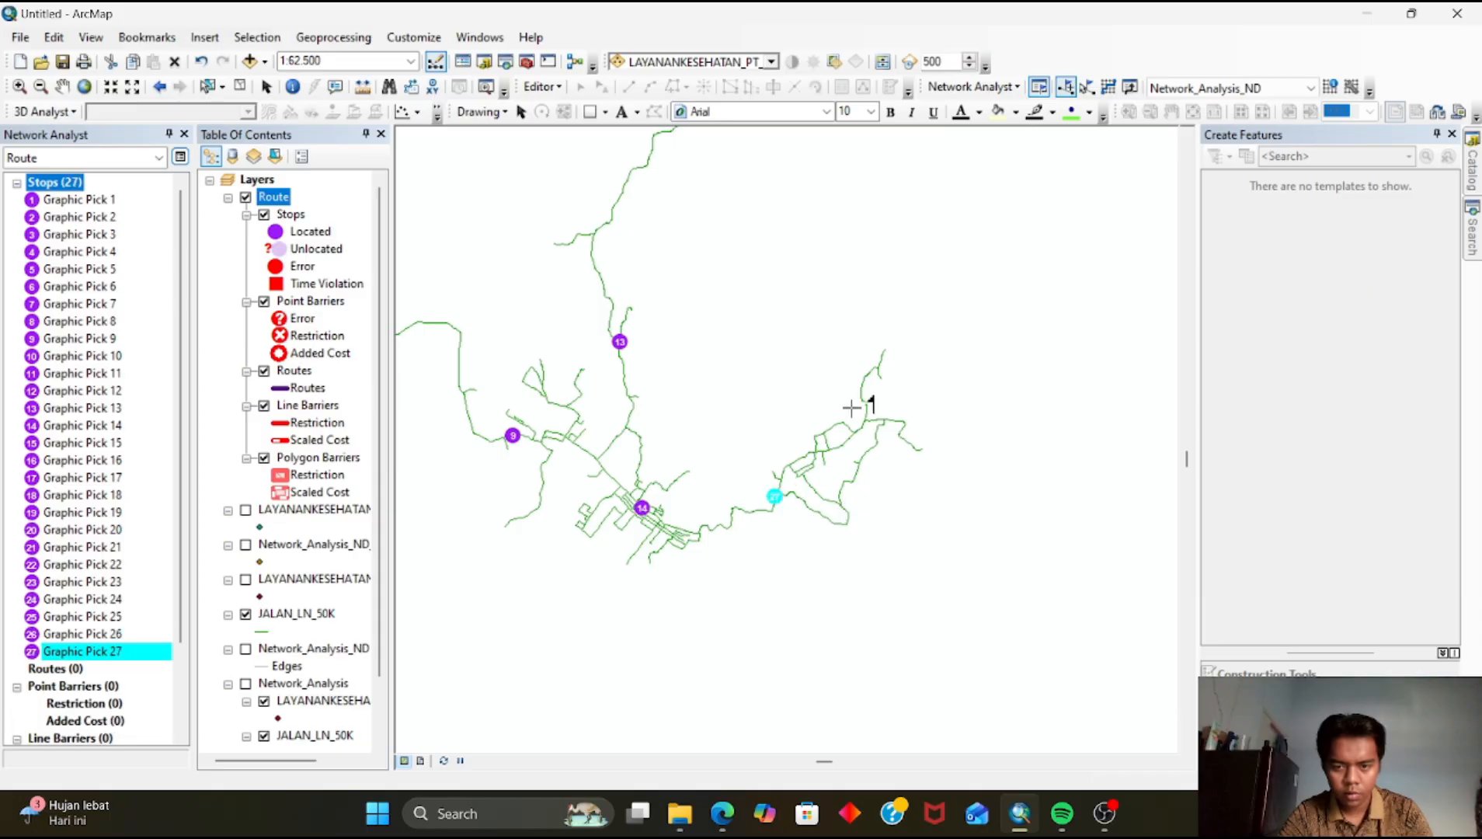
left_click(875, 369)
Add stops 29 and 30 on the southern road and the western coast of the city
left_click_drag(802, 547, 983, 447)
left_click_drag(693, 477, 957, 530)
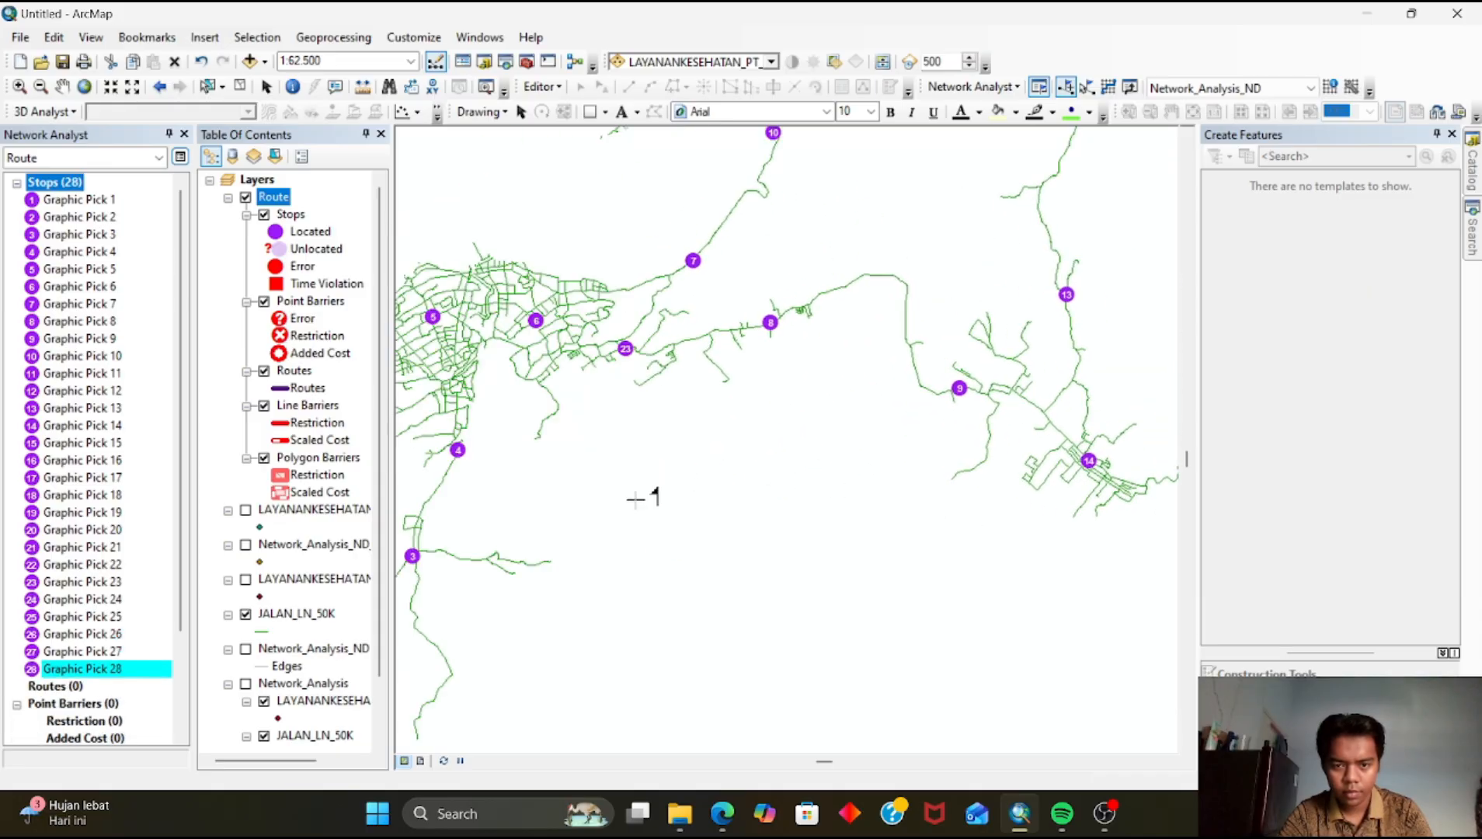
left_click_drag(612, 484, 907, 569)
left_click_drag(816, 596, 842, 455)
left_click_drag(791, 522, 801, 407)
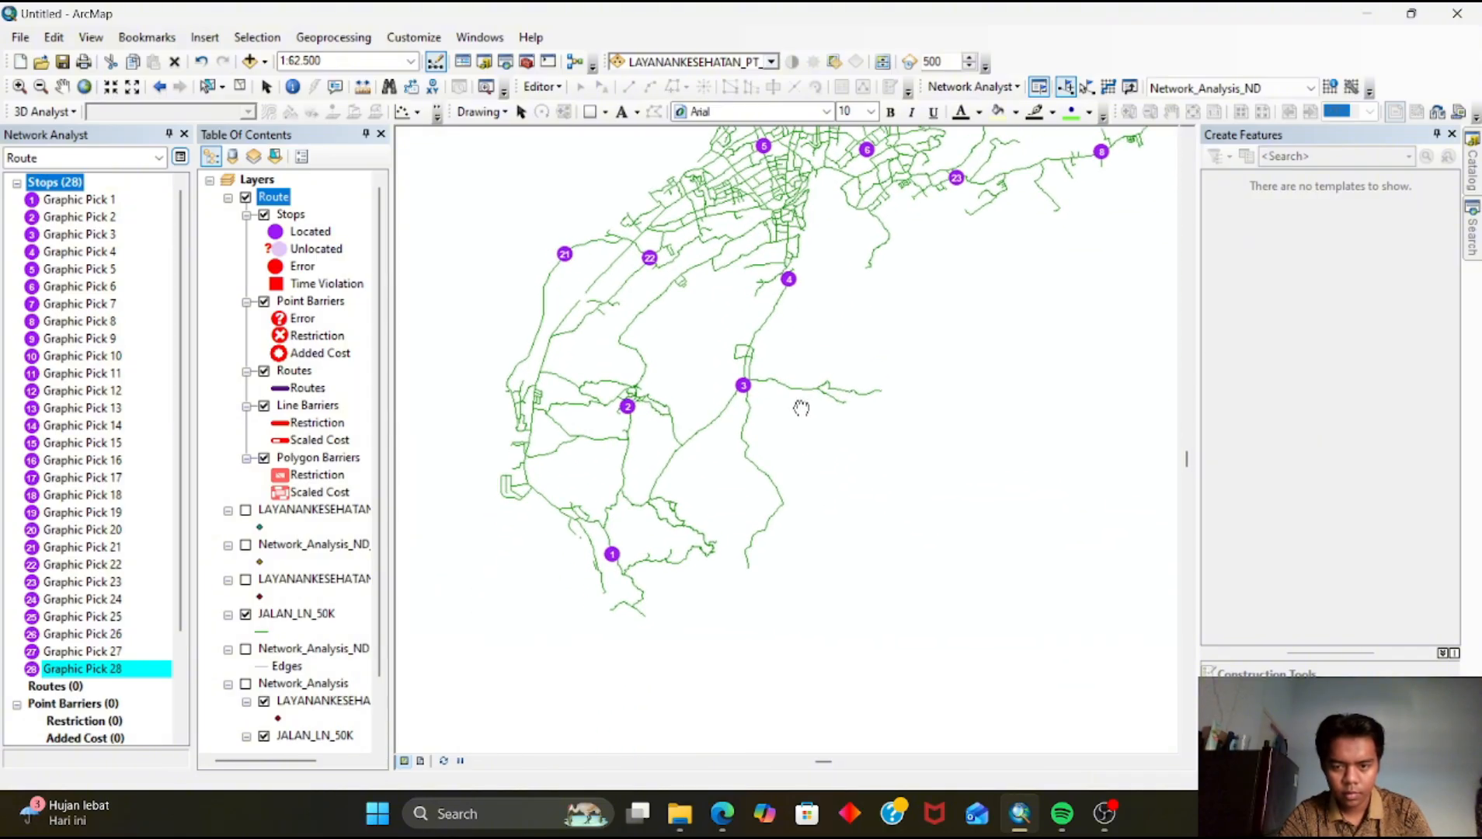
left_click_drag(774, 584, 912, 700)
left_click(765, 462)
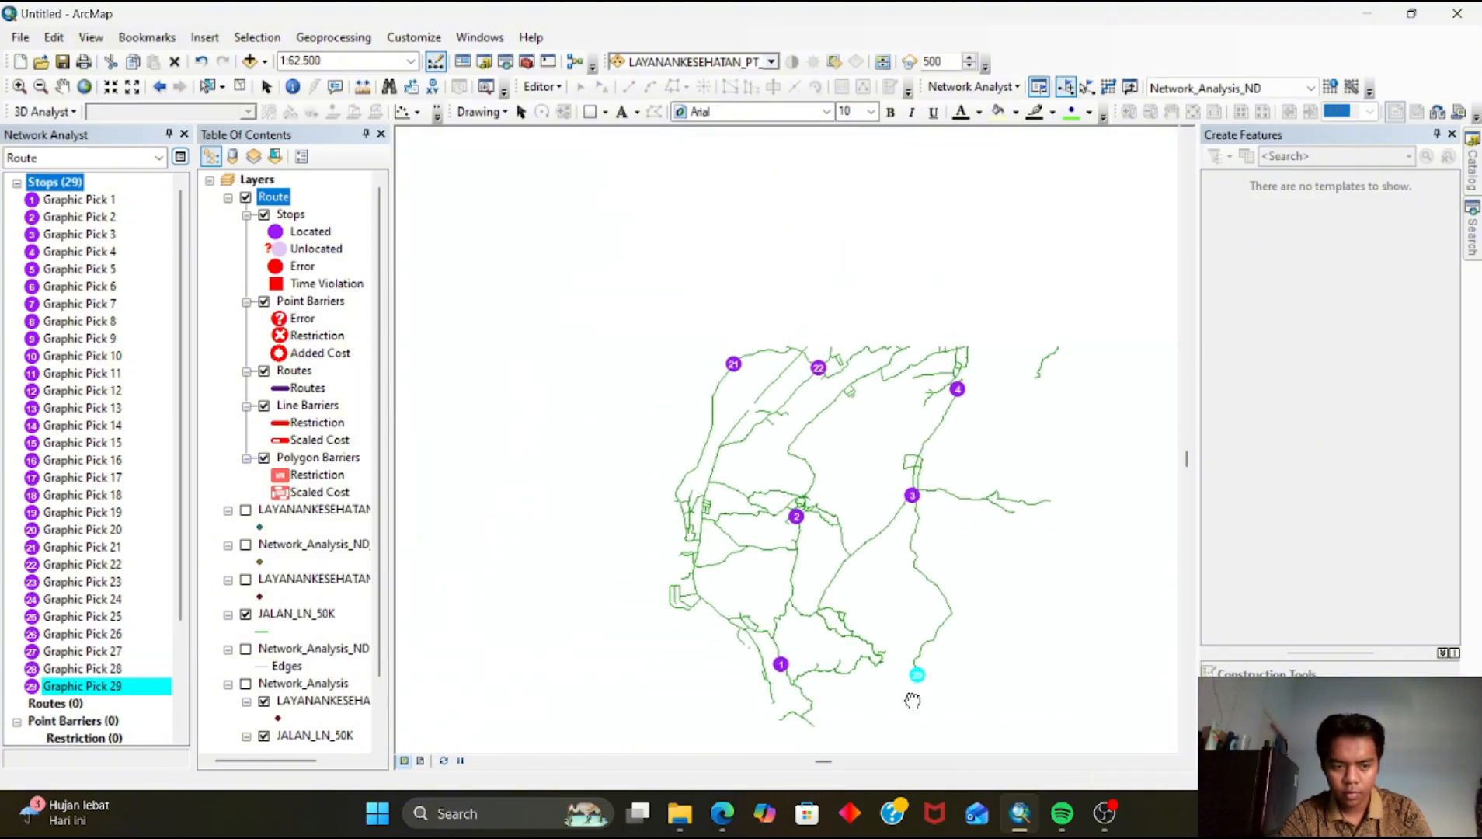
left_click(700, 520)
Solve the route through all 30 stops and close the analyst messages dialog
left_click_drag(808, 553, 551, 594)
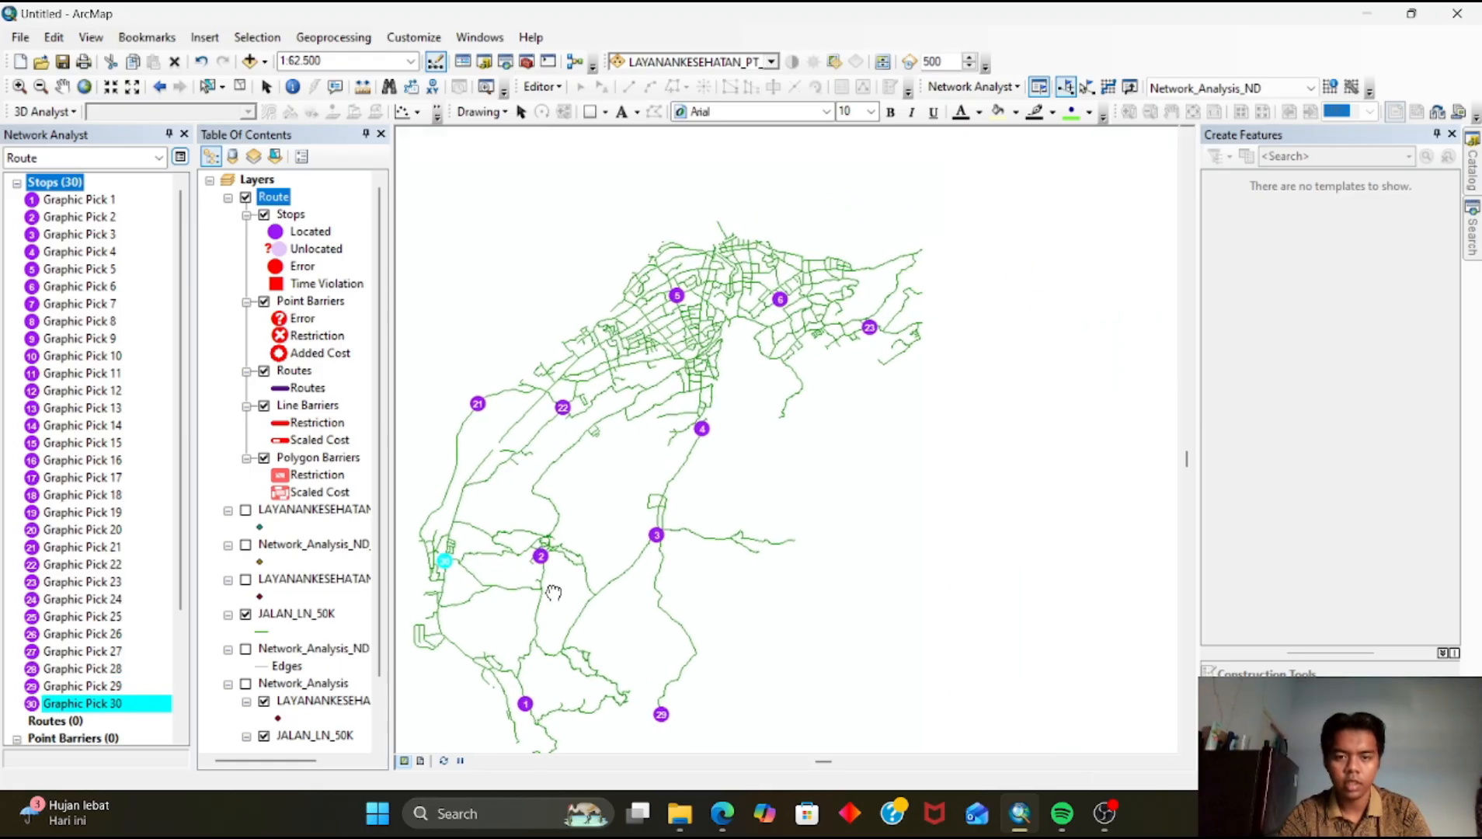
scroll(723, 556, "up", 1)
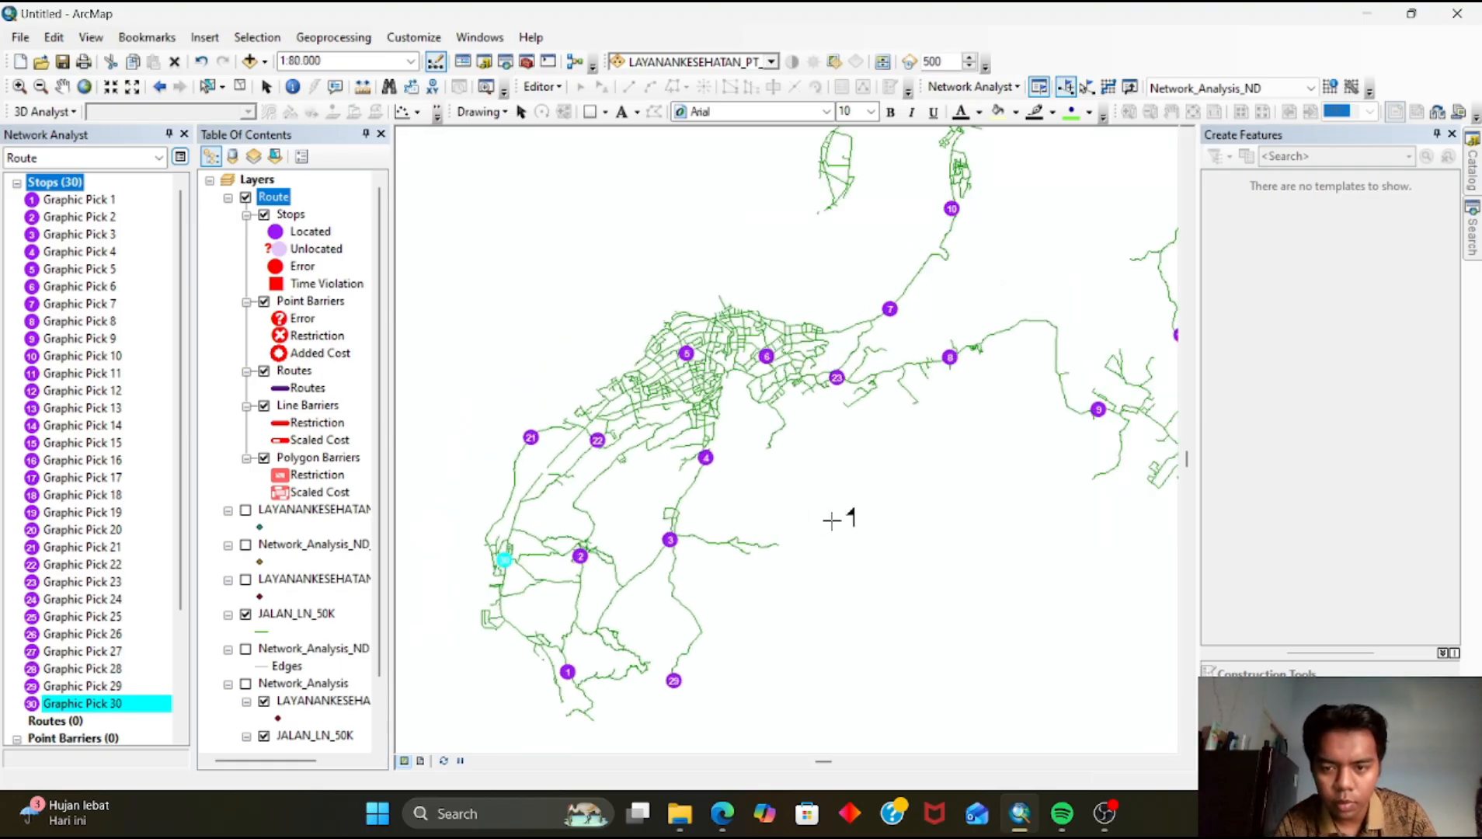
scroll(833, 519, "up", 1)
left_click_drag(851, 495, 691, 611)
scroll(794, 599, "up", 1)
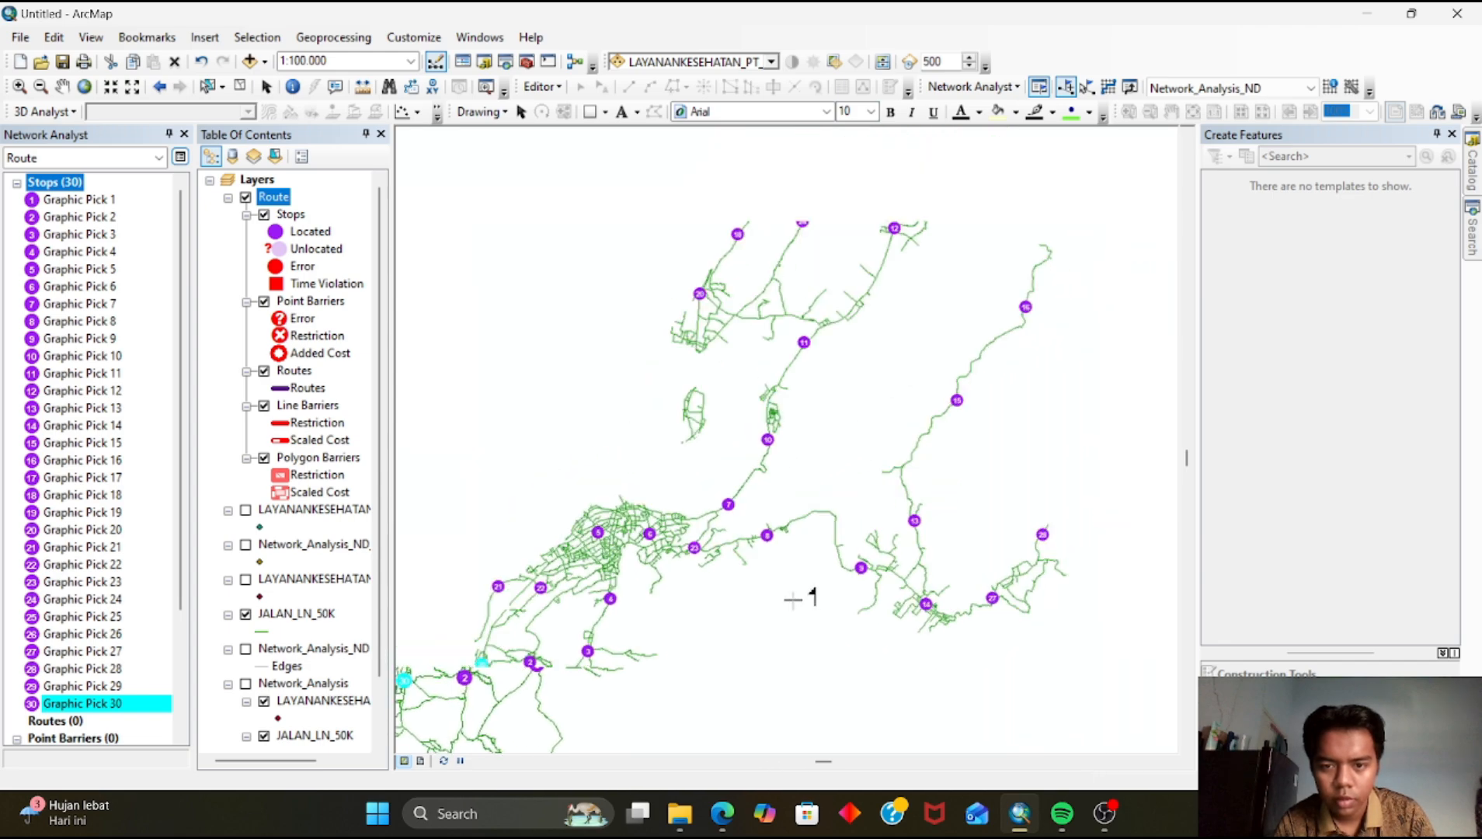
left_click_drag(848, 566, 767, 567)
scroll(769, 606, "up", 1)
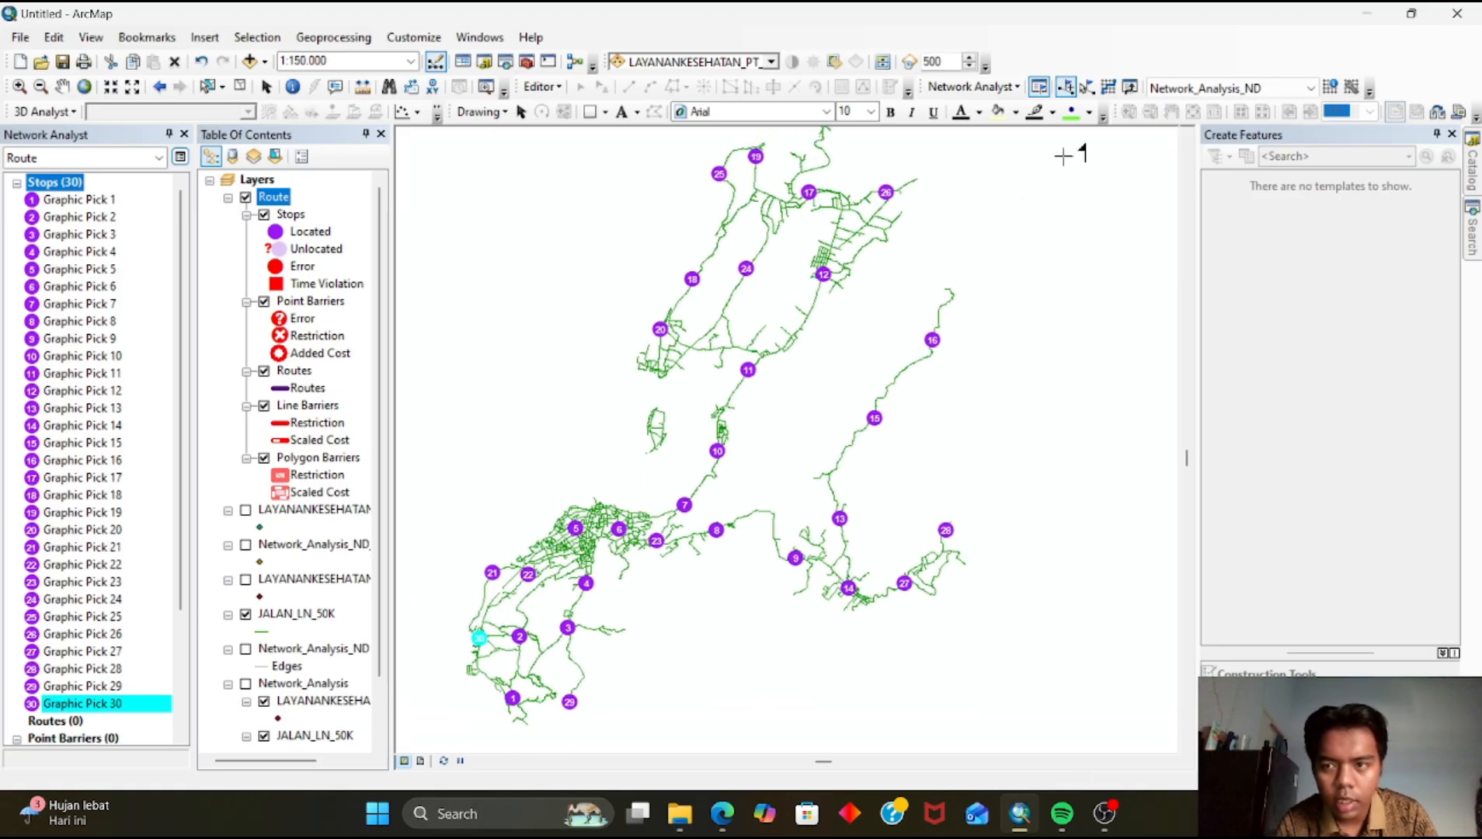
left_click(1109, 88)
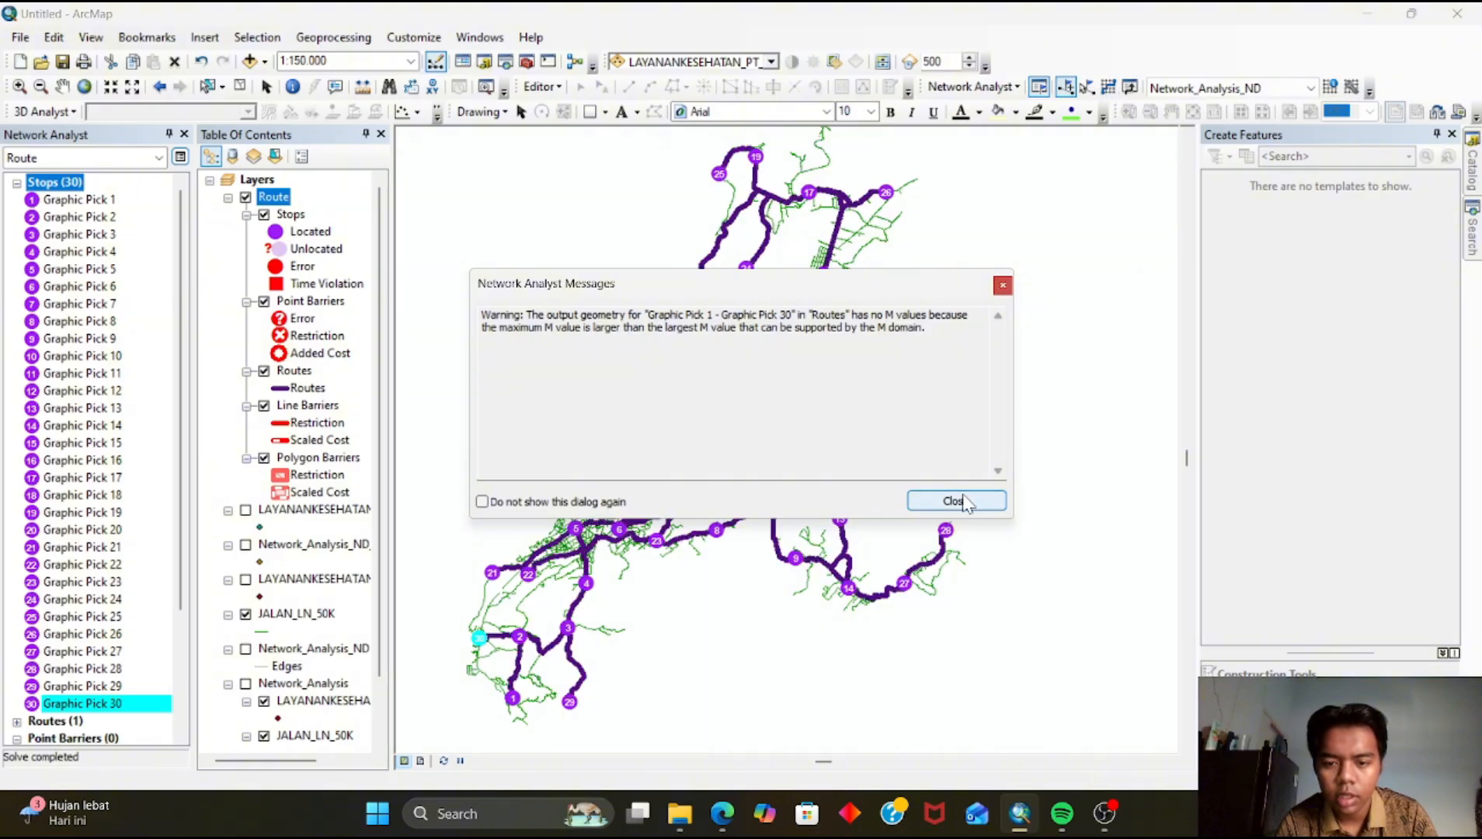
left_click(955, 501)
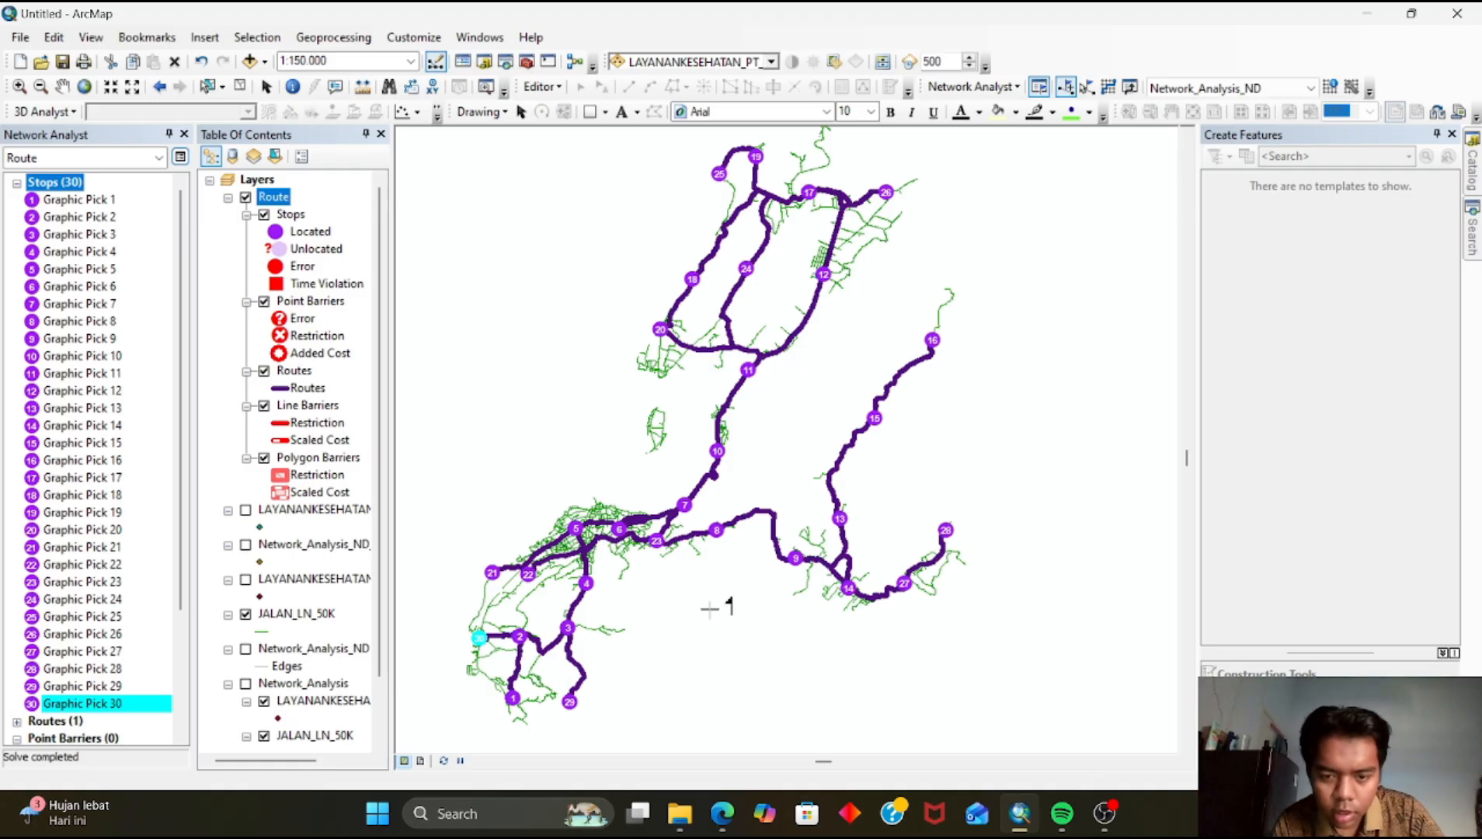
Rename the solved route layer to "Metode New Route"
scroll(668, 590, "down", 2)
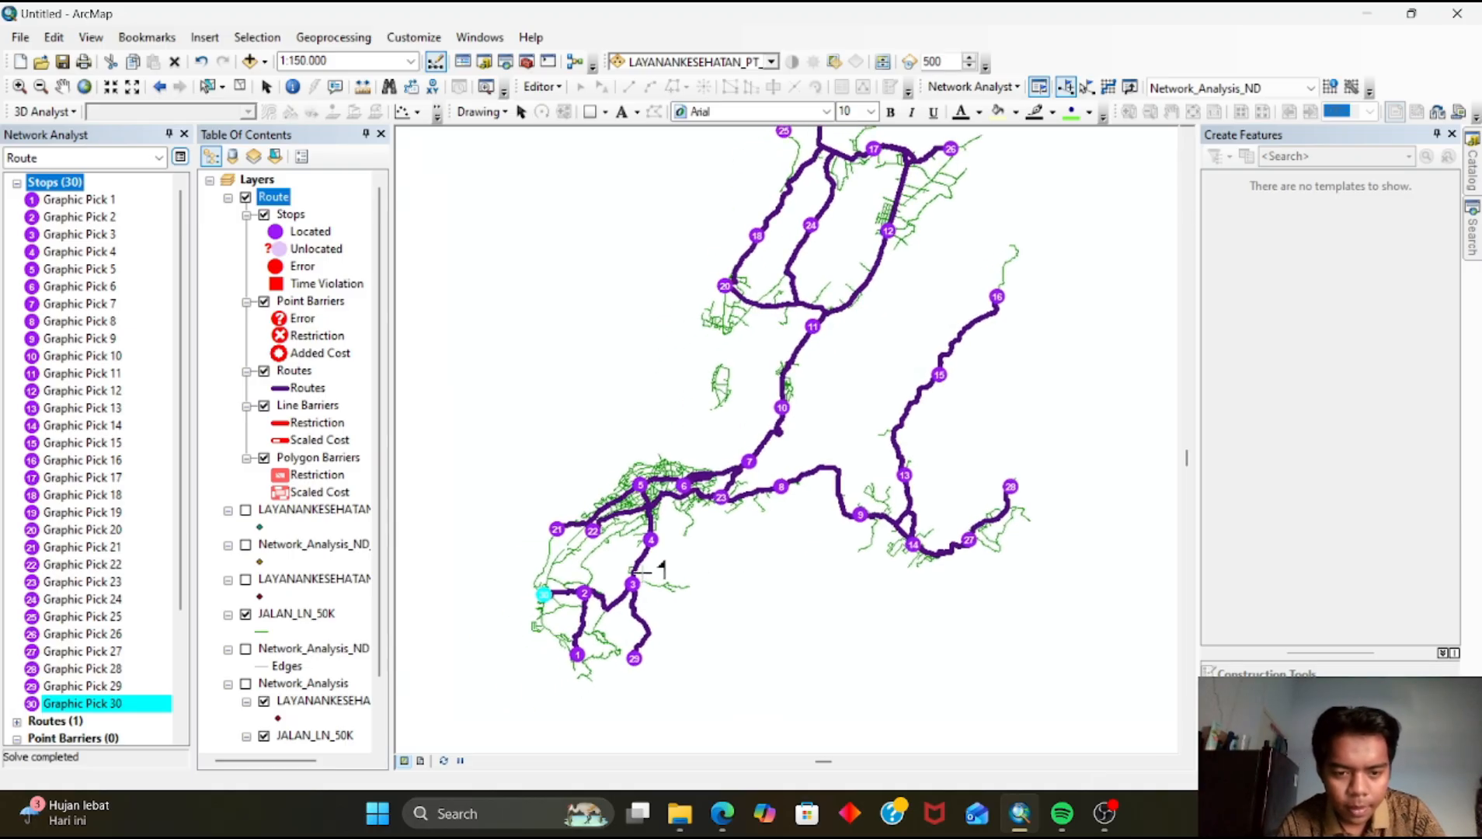
scroll(551, 610, "down", 2)
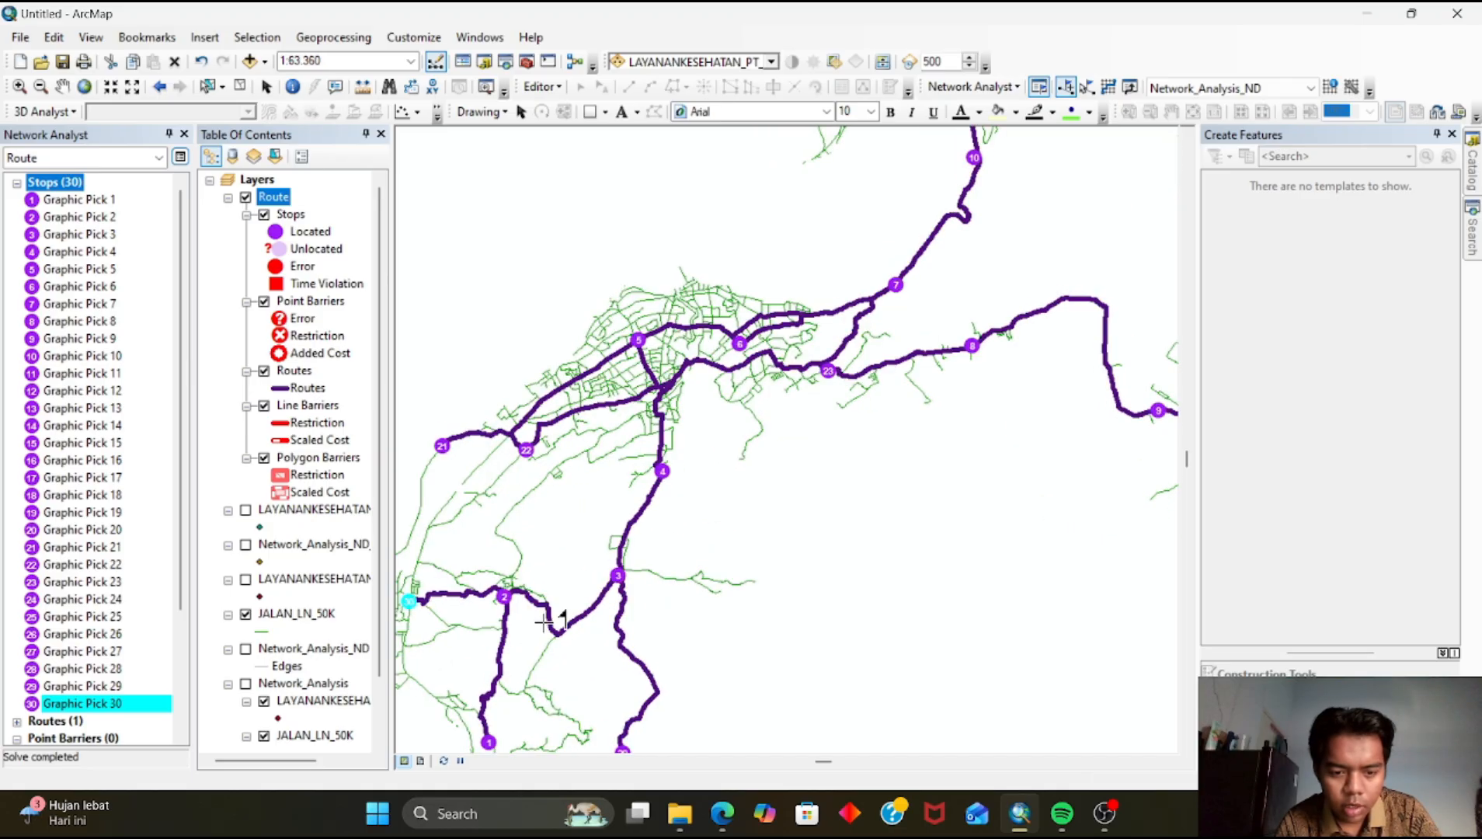
scroll(723, 535, "up", 2)
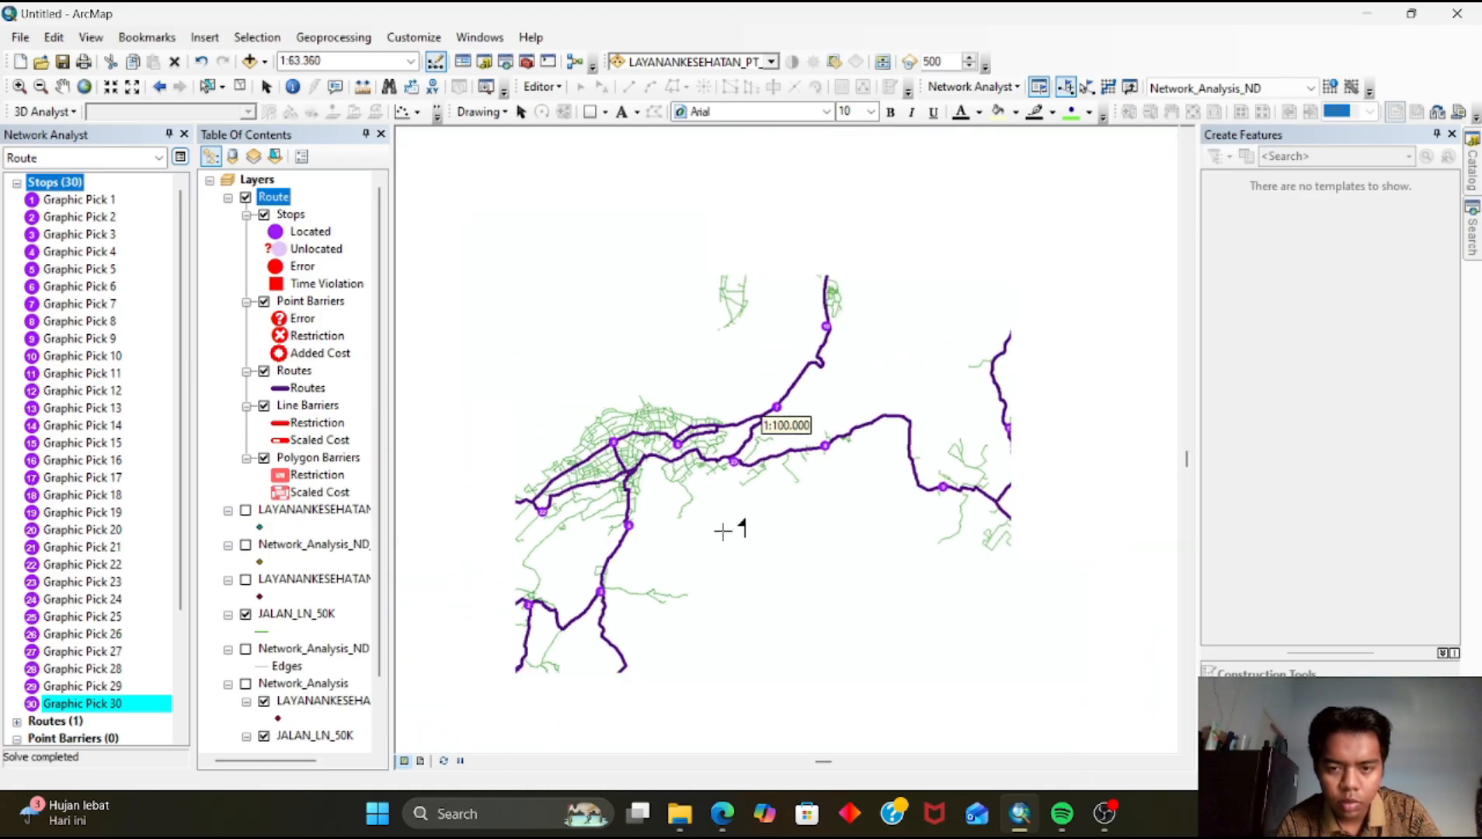
scroll(722, 540, "up", 1)
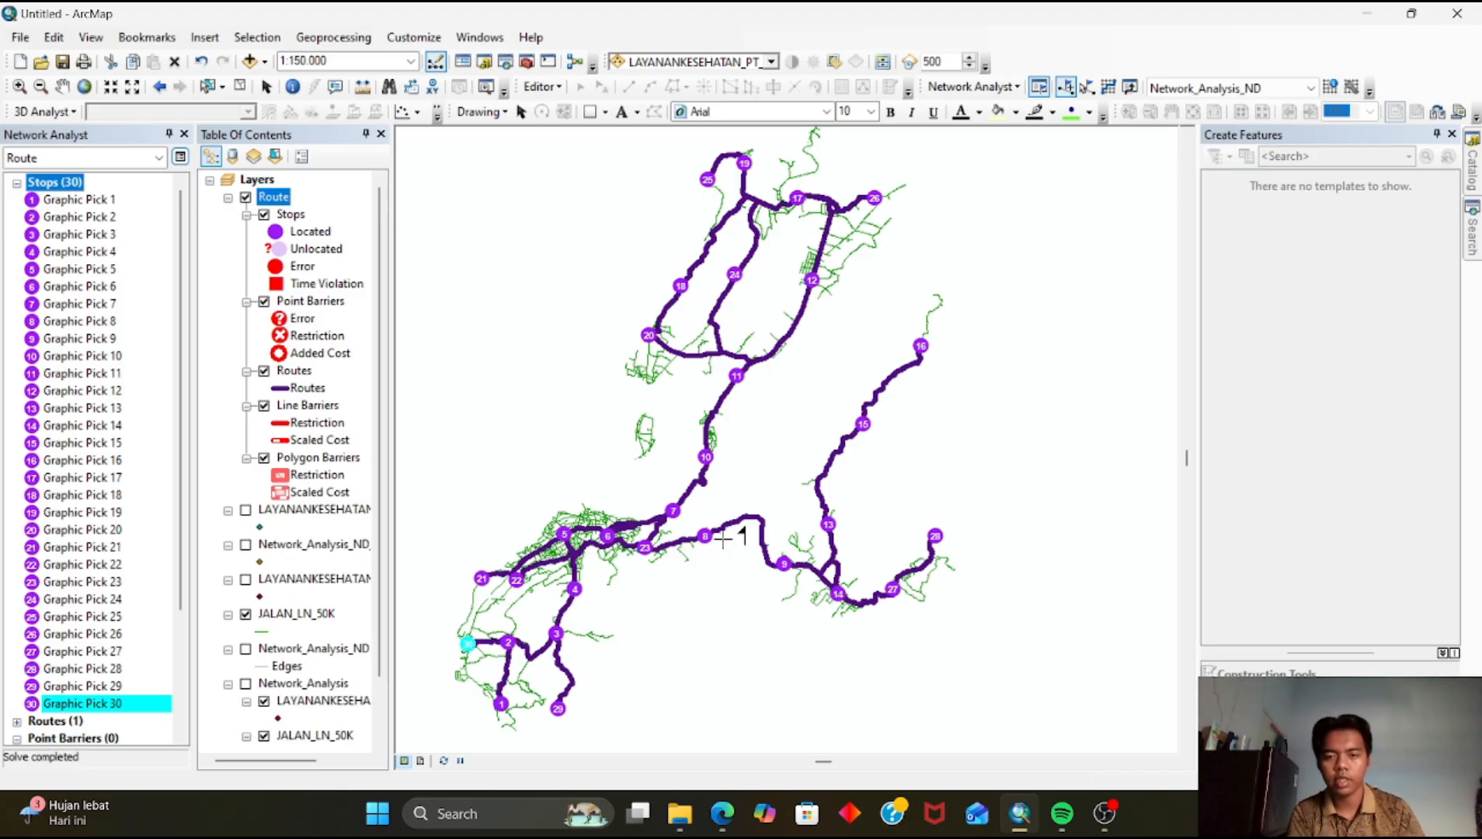
left_click_drag(783, 515, 840, 491)
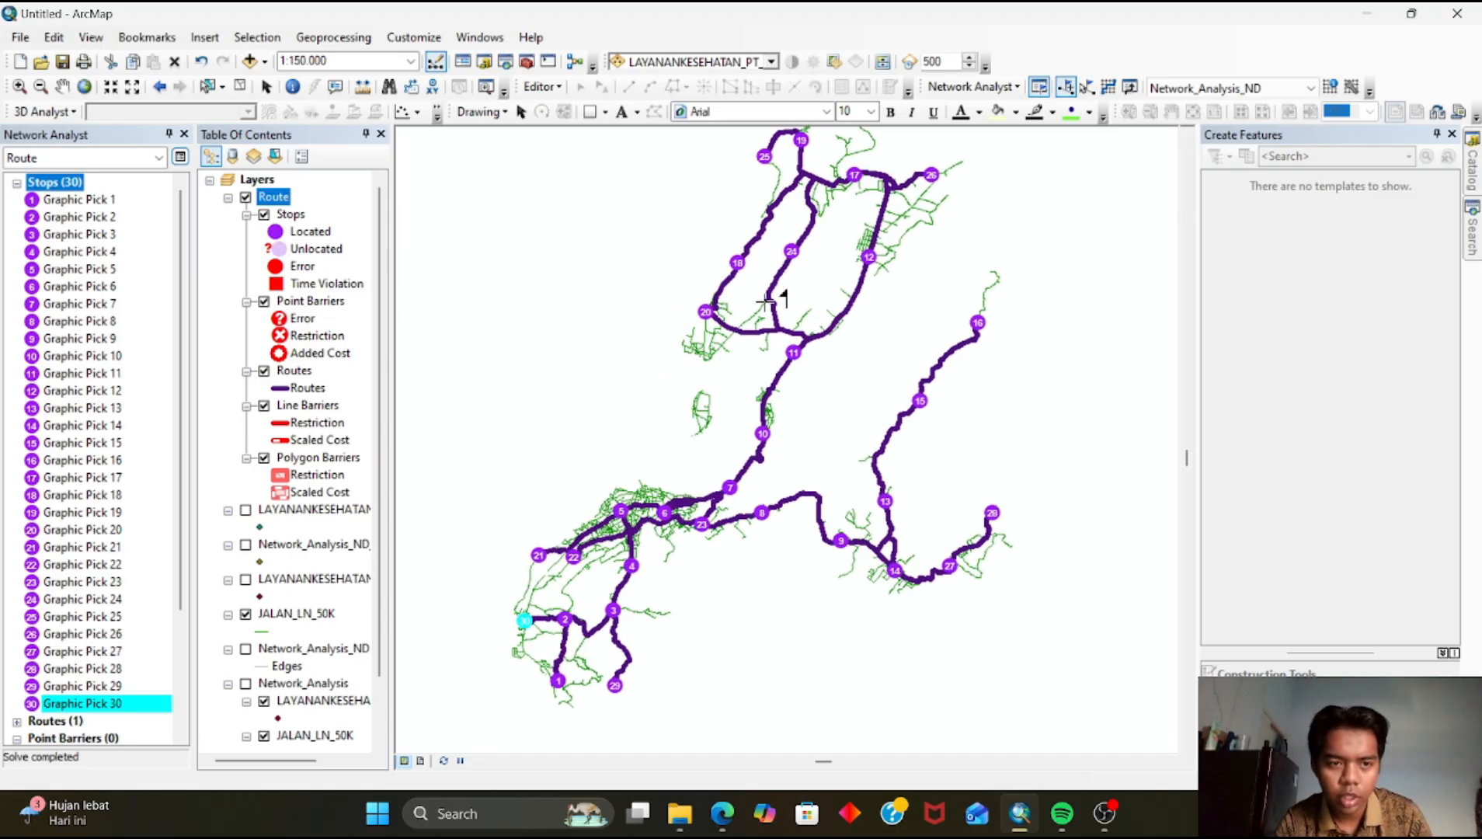
left_click_drag(765, 302, 746, 330)
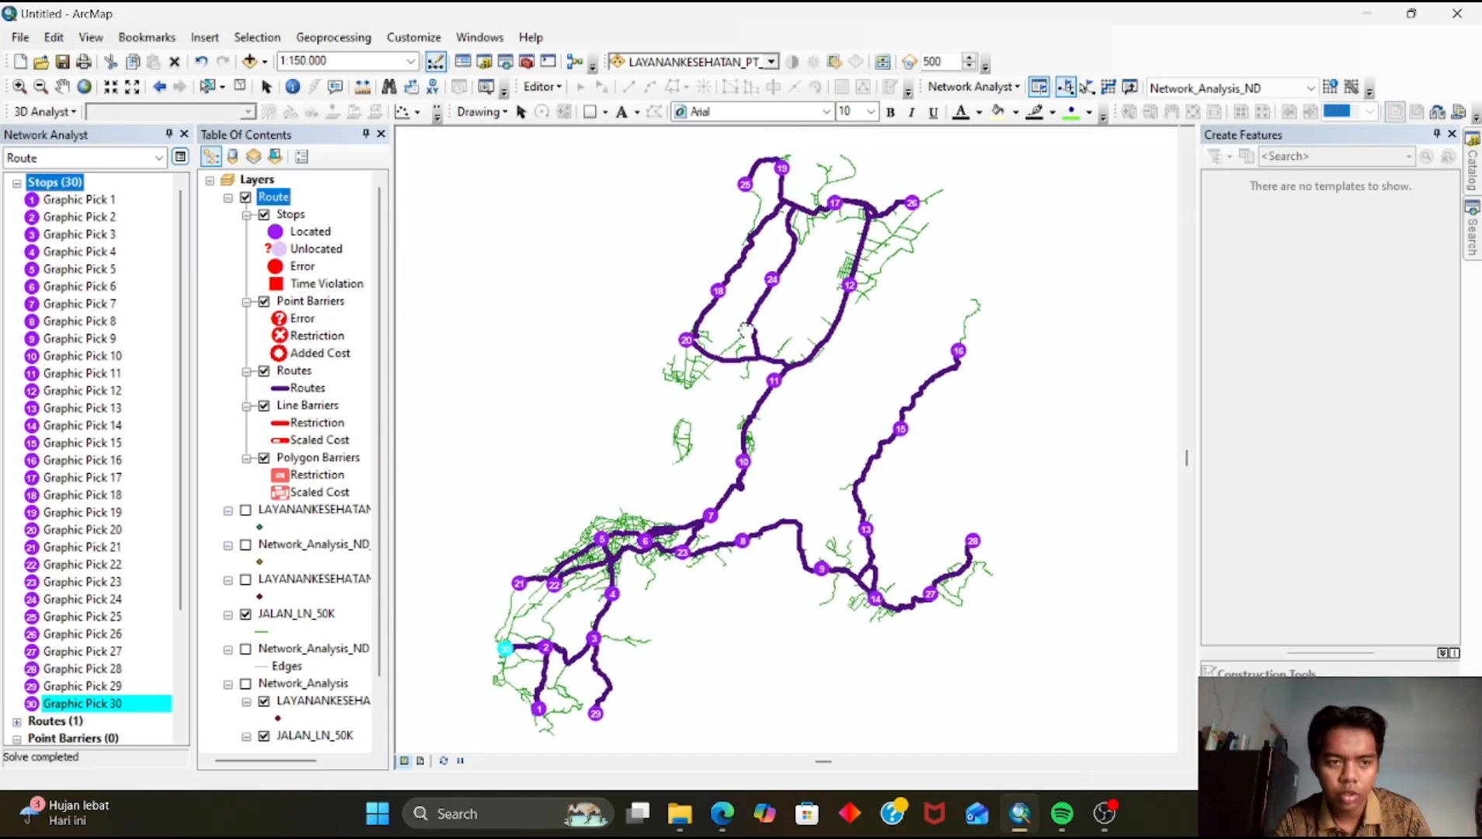
left_click(274, 198)
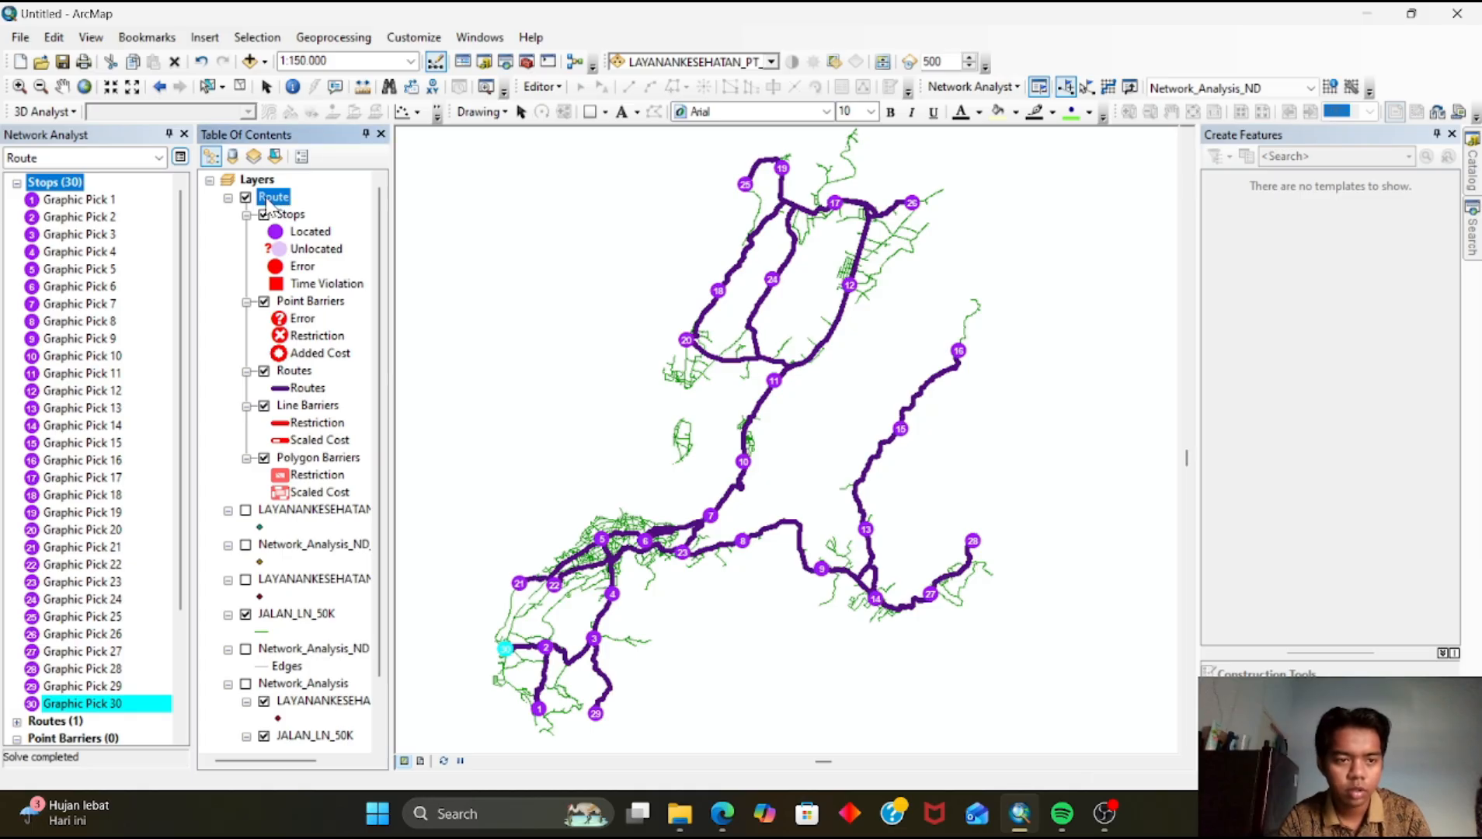
left_click(261, 199)
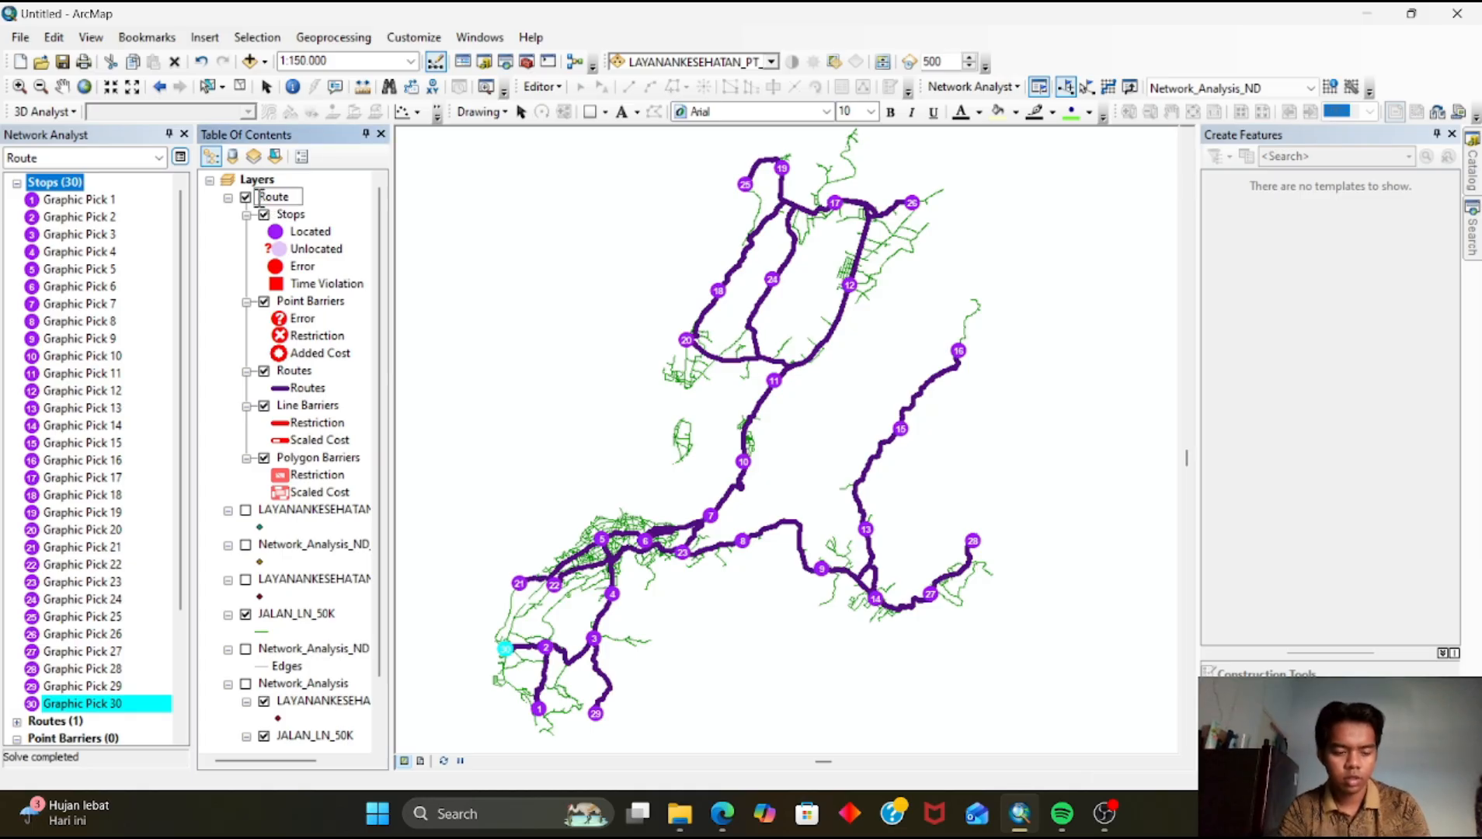
type("Metode ")
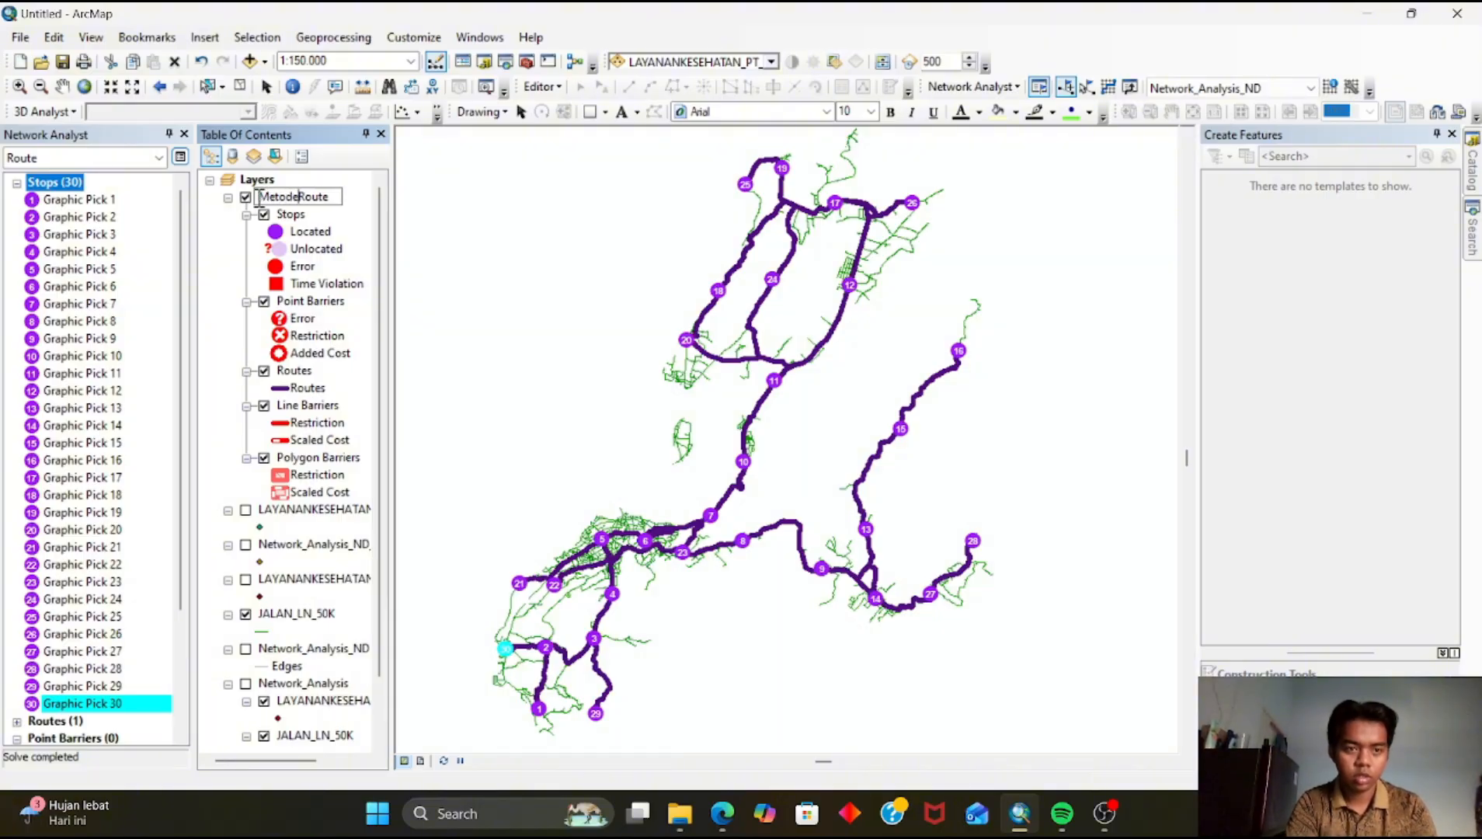
type("New")
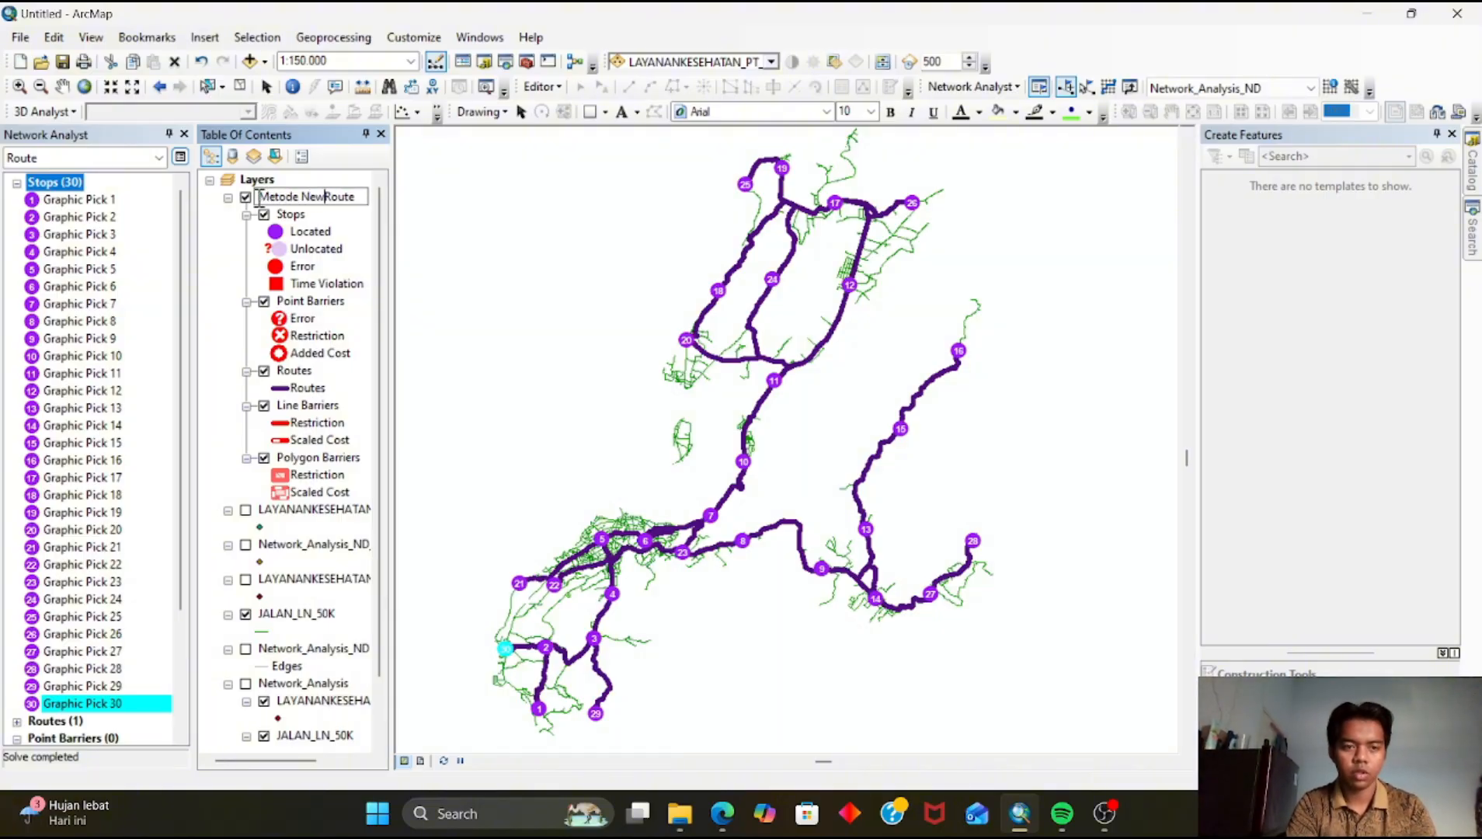
key("Return")
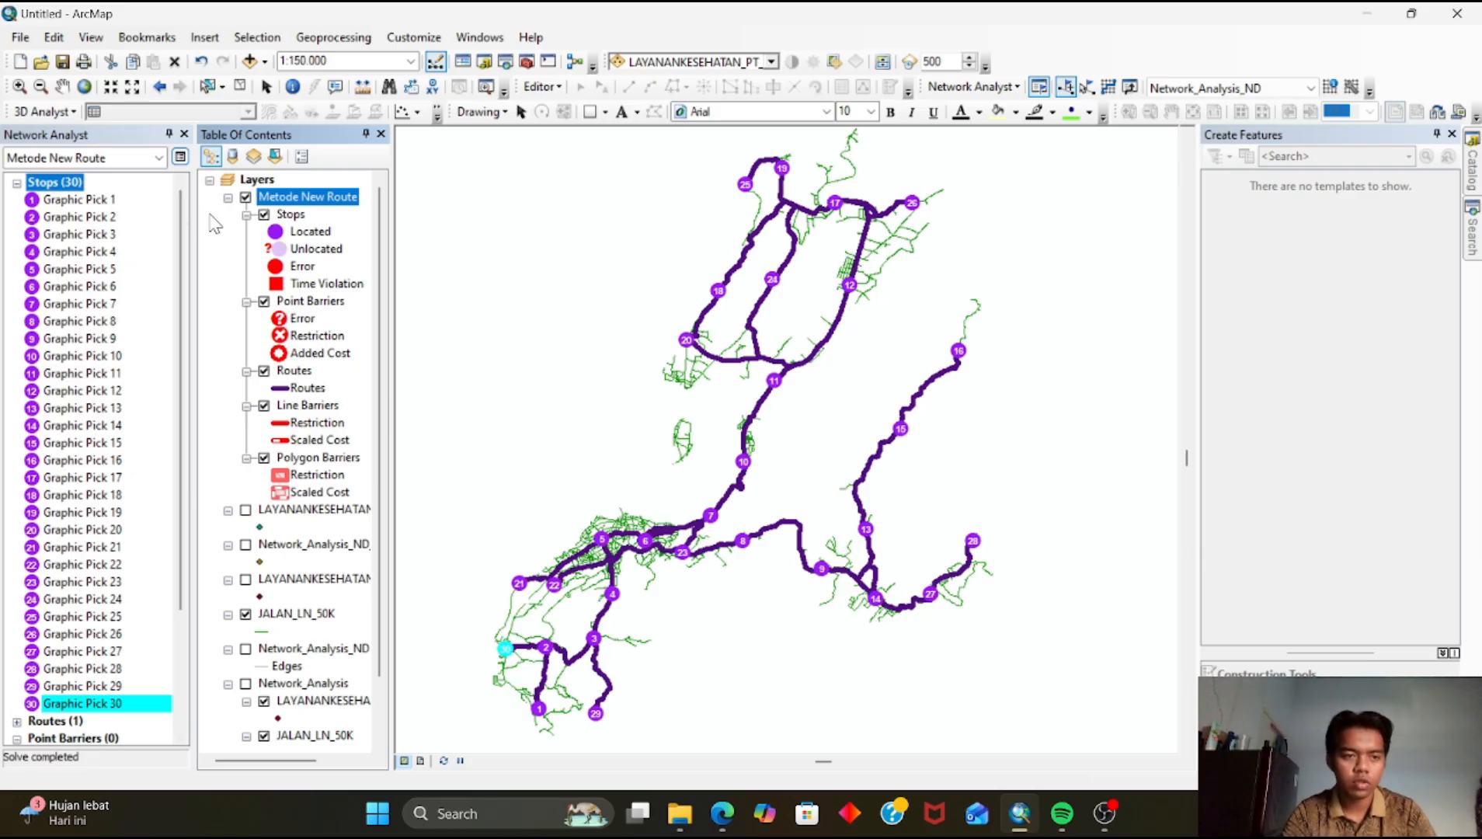
Hide the Metode New Route layer and collapse its legend
left_click_drag(742, 464, 713, 458)
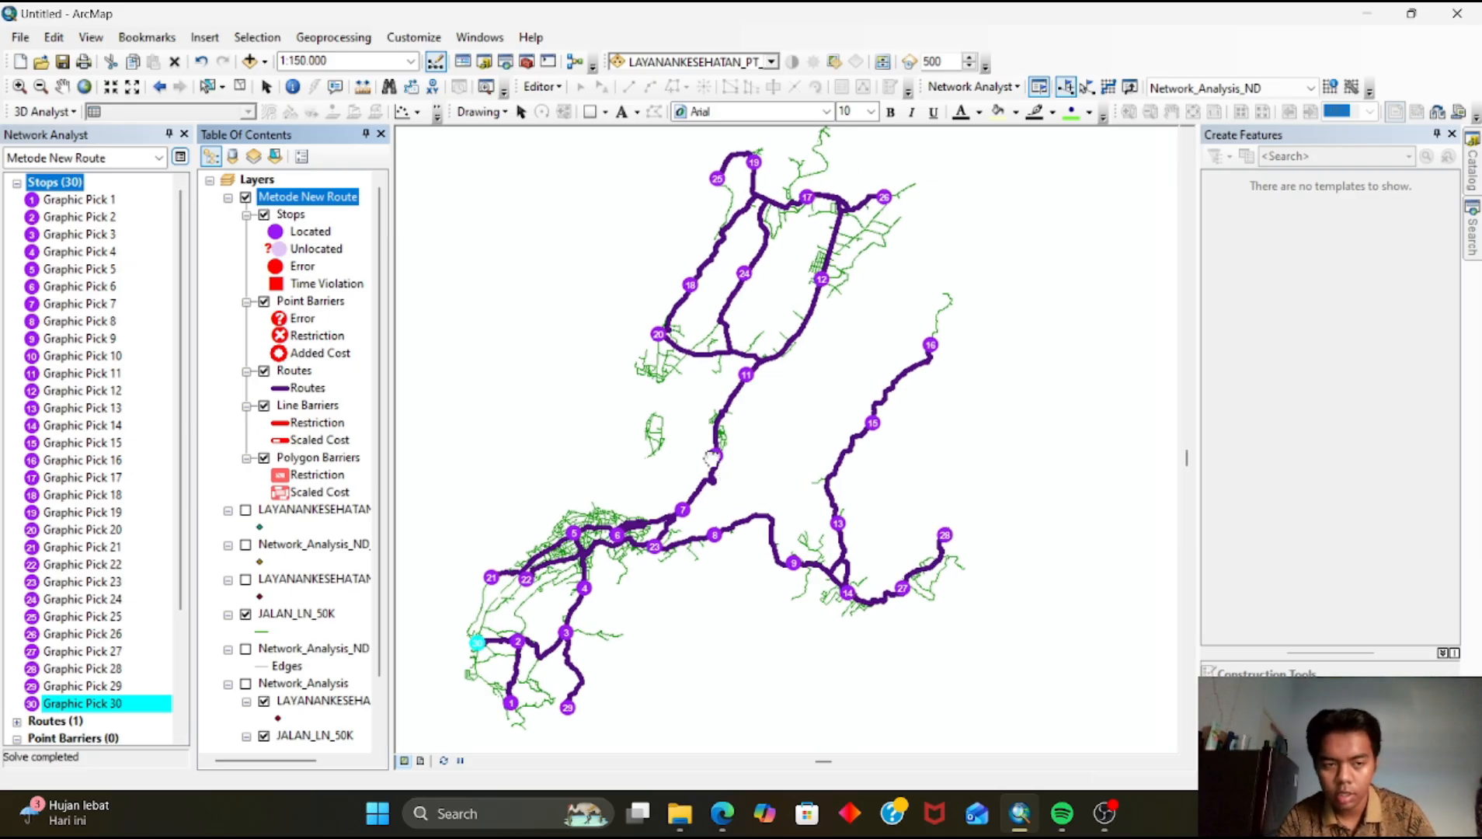
left_click(246, 199)
left_click(227, 198)
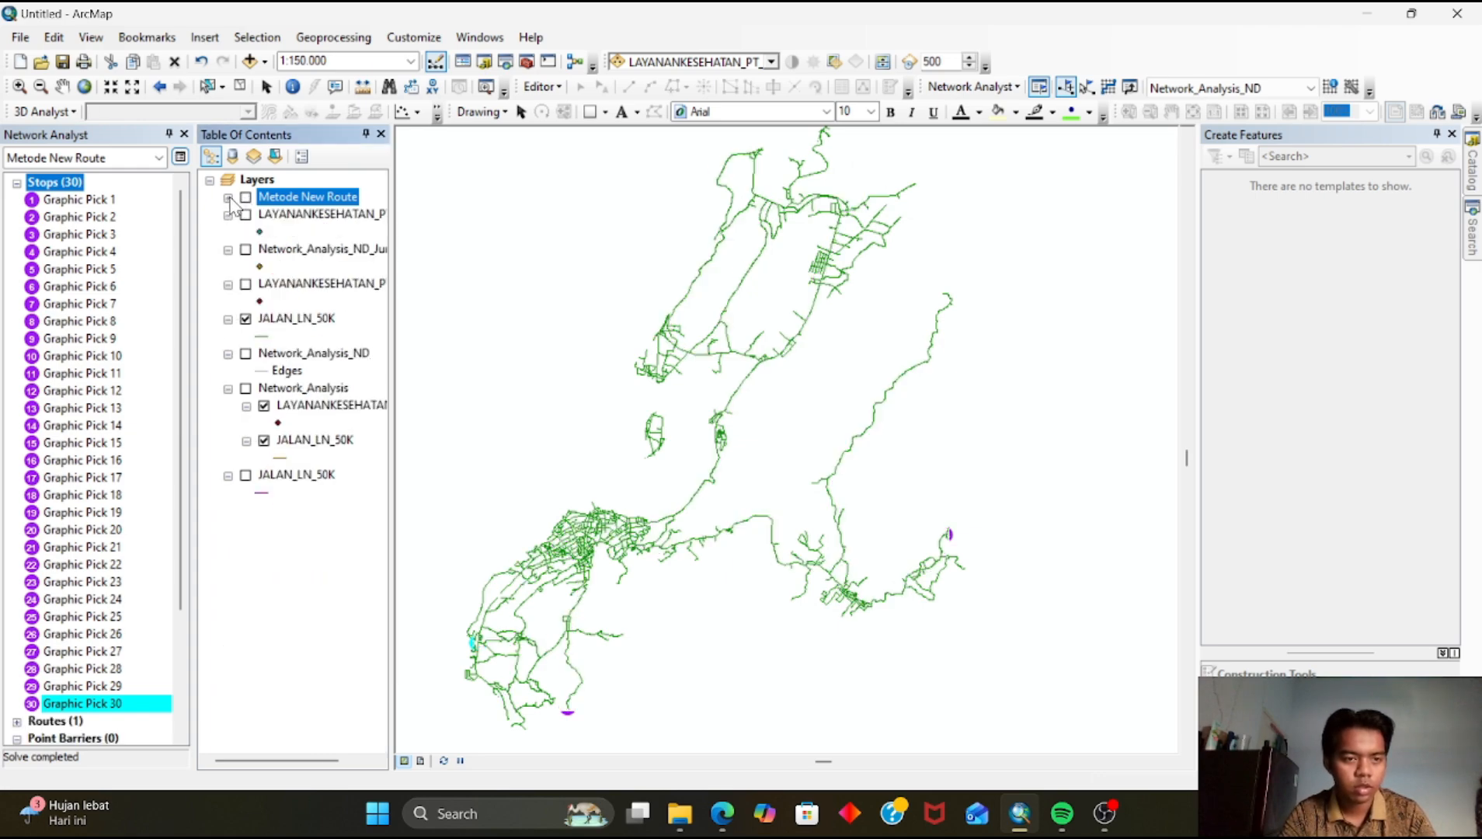
Create a new Service Area analysis layer
left_click(1005, 87)
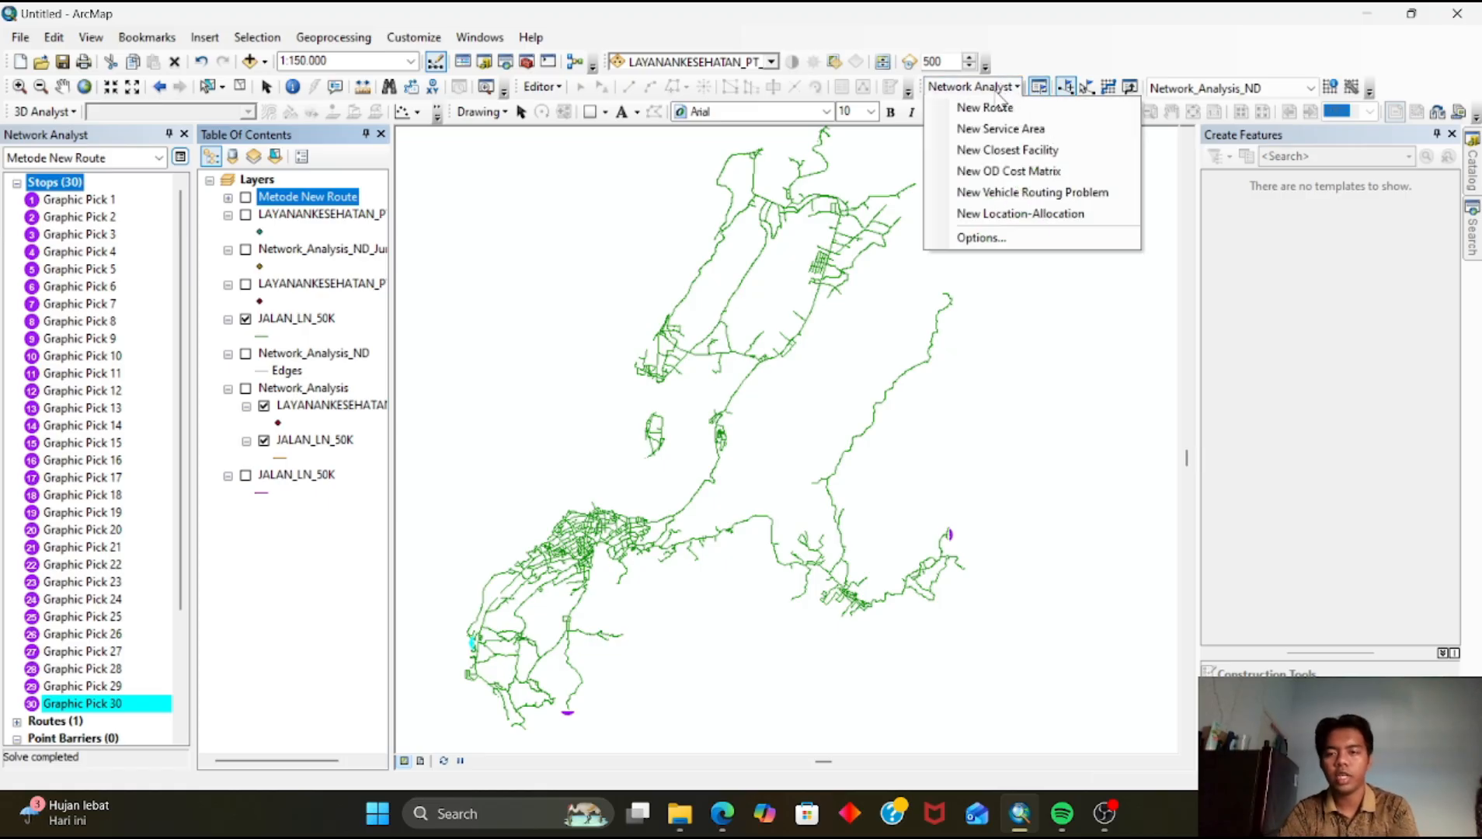
left_click(1003, 129)
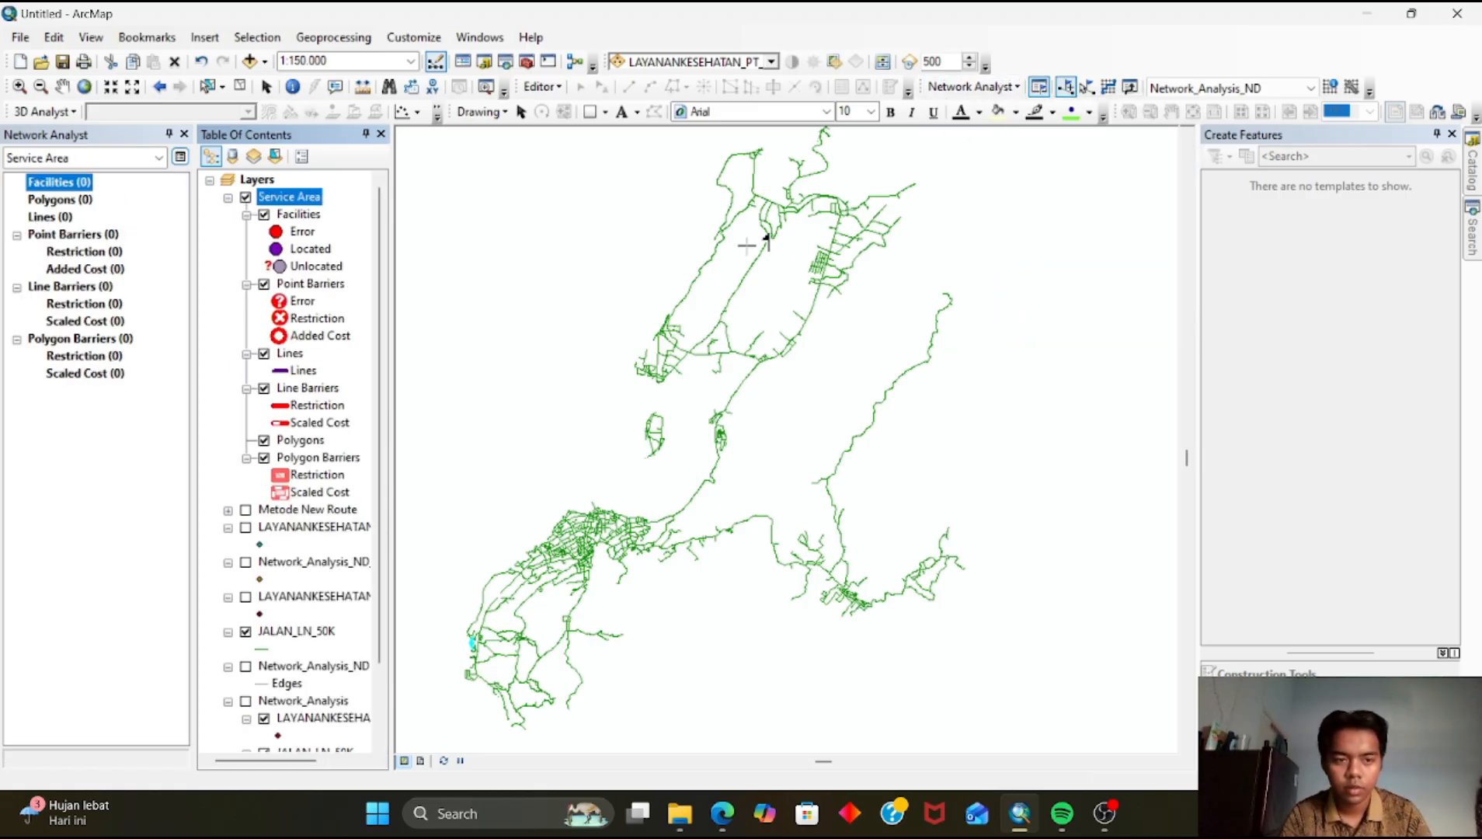
Open the Service Area layer properties and set polygon generation for multiple facilities to merge by break value
scroll(604, 534, "up", 3)
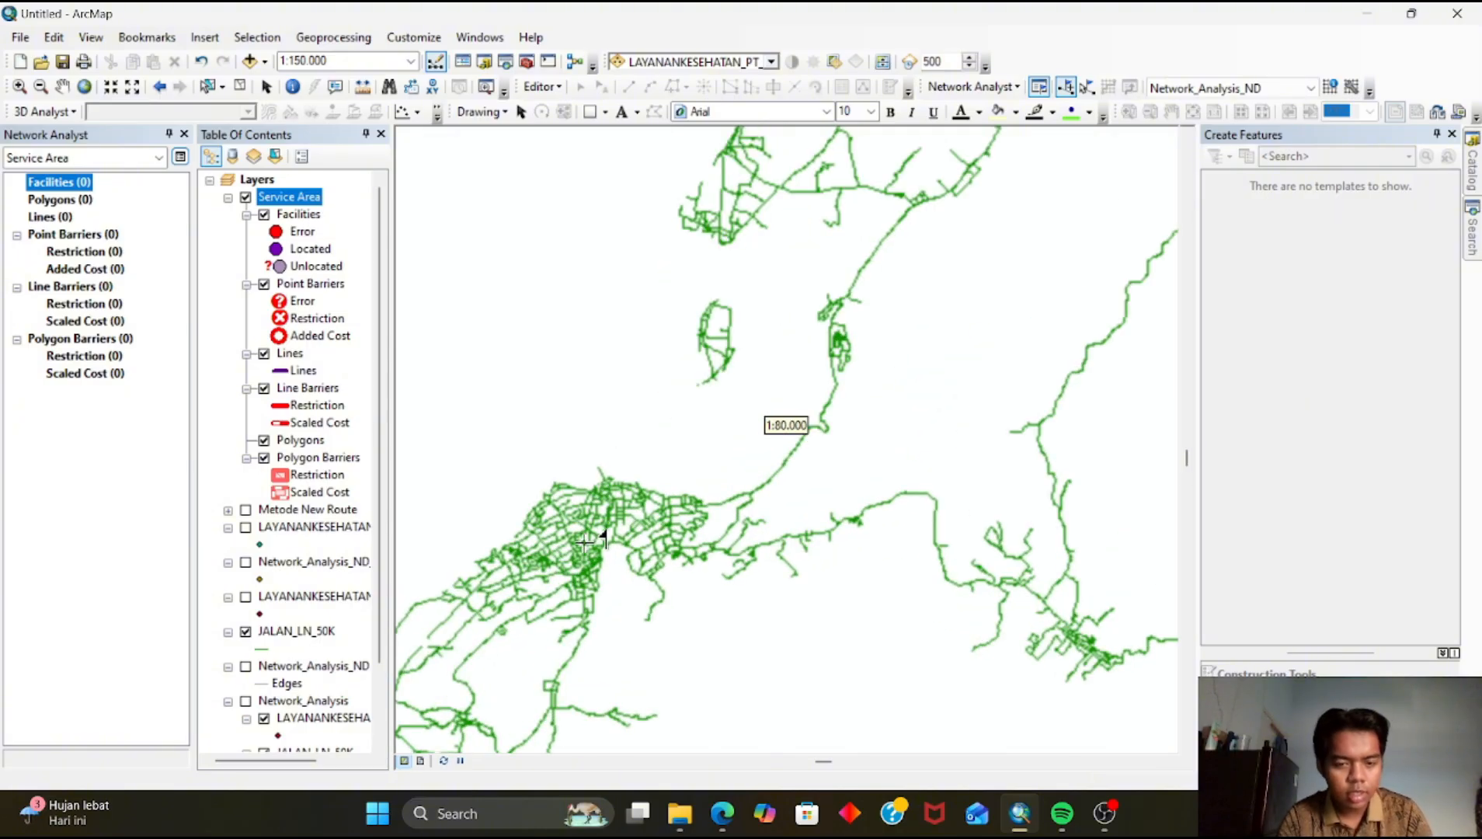
scroll(621, 525, "up", 2)
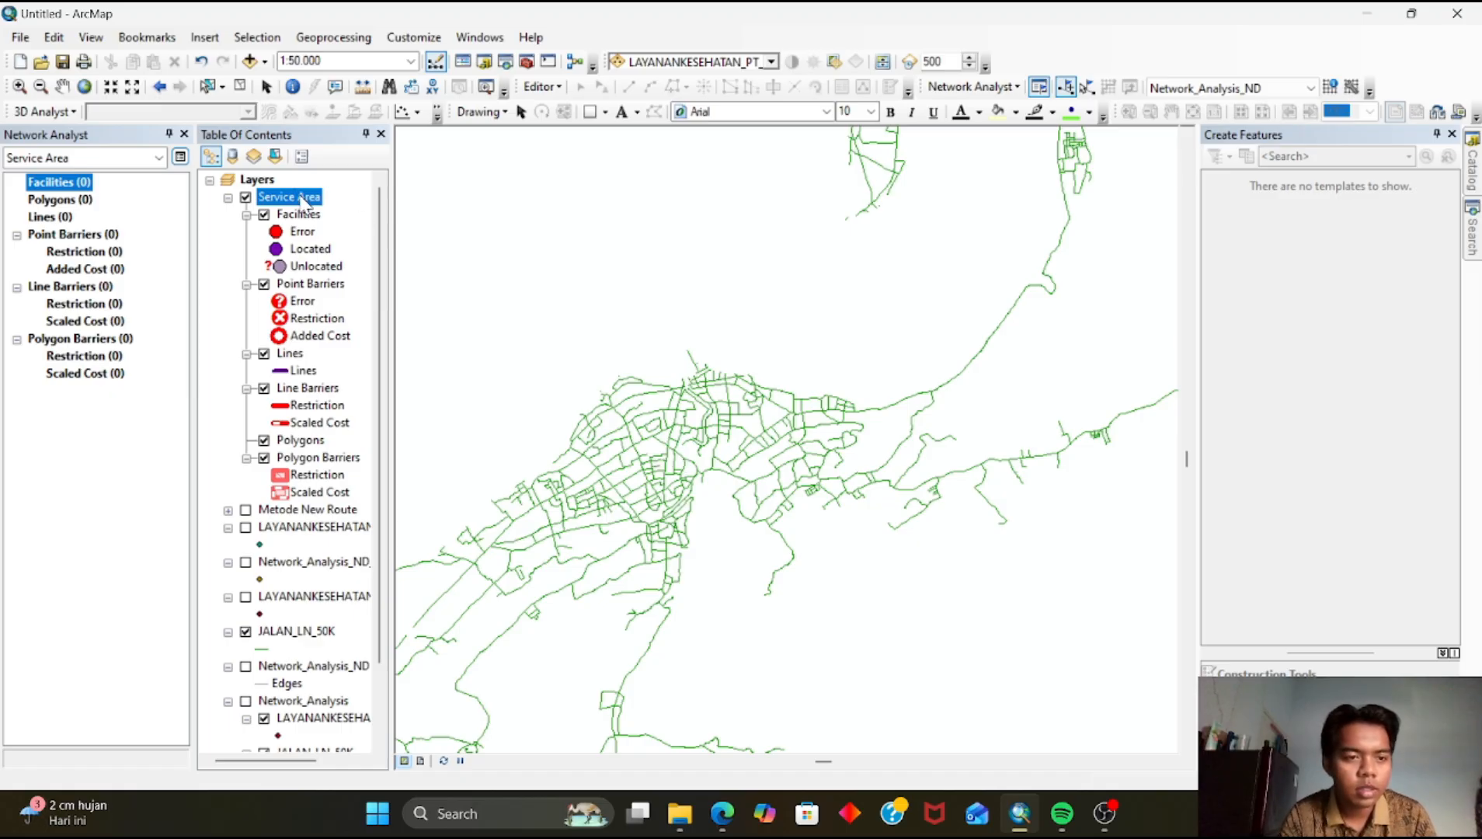
left_click(362, 218)
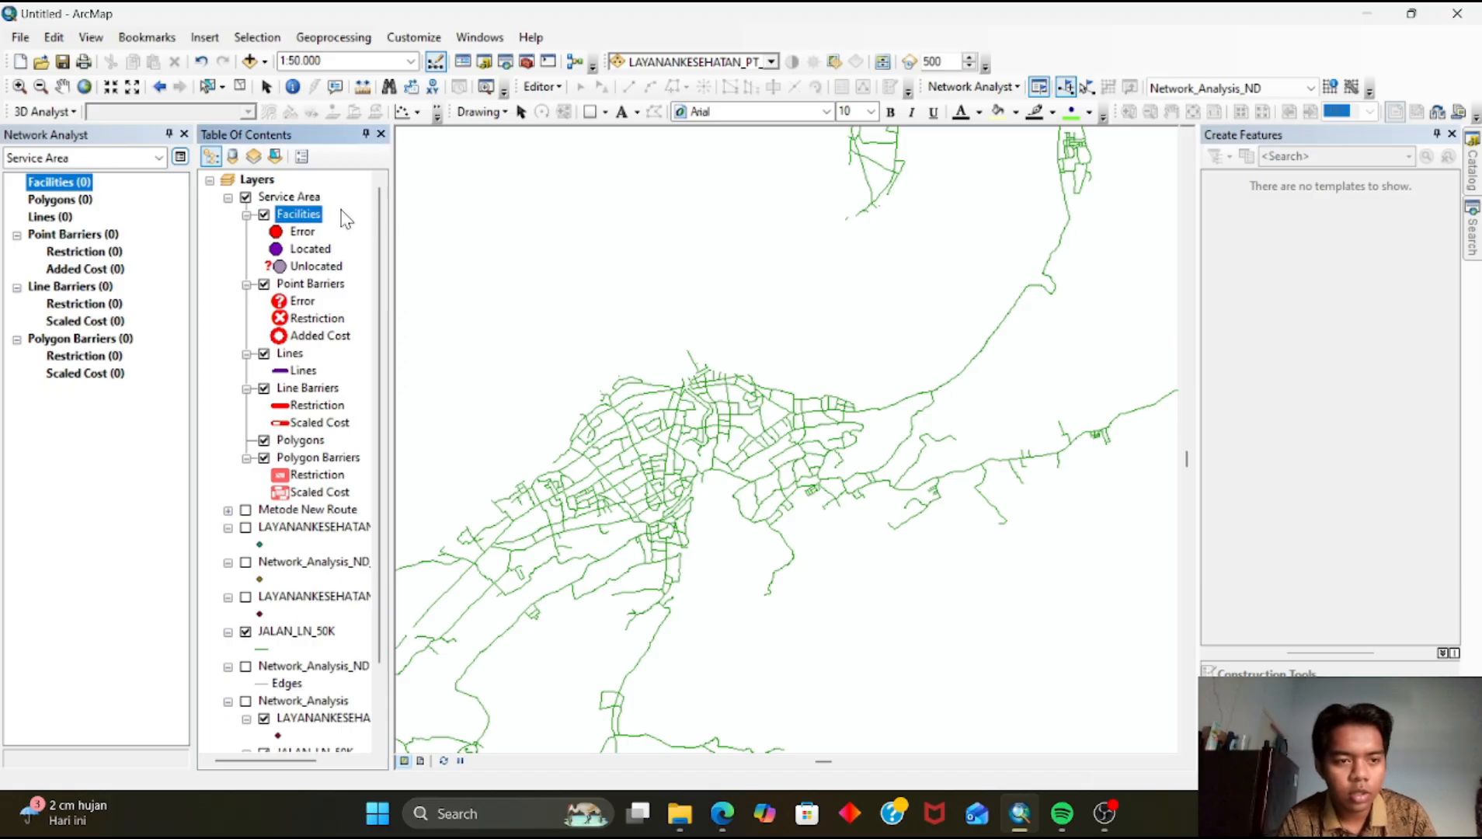
right_click(311, 200)
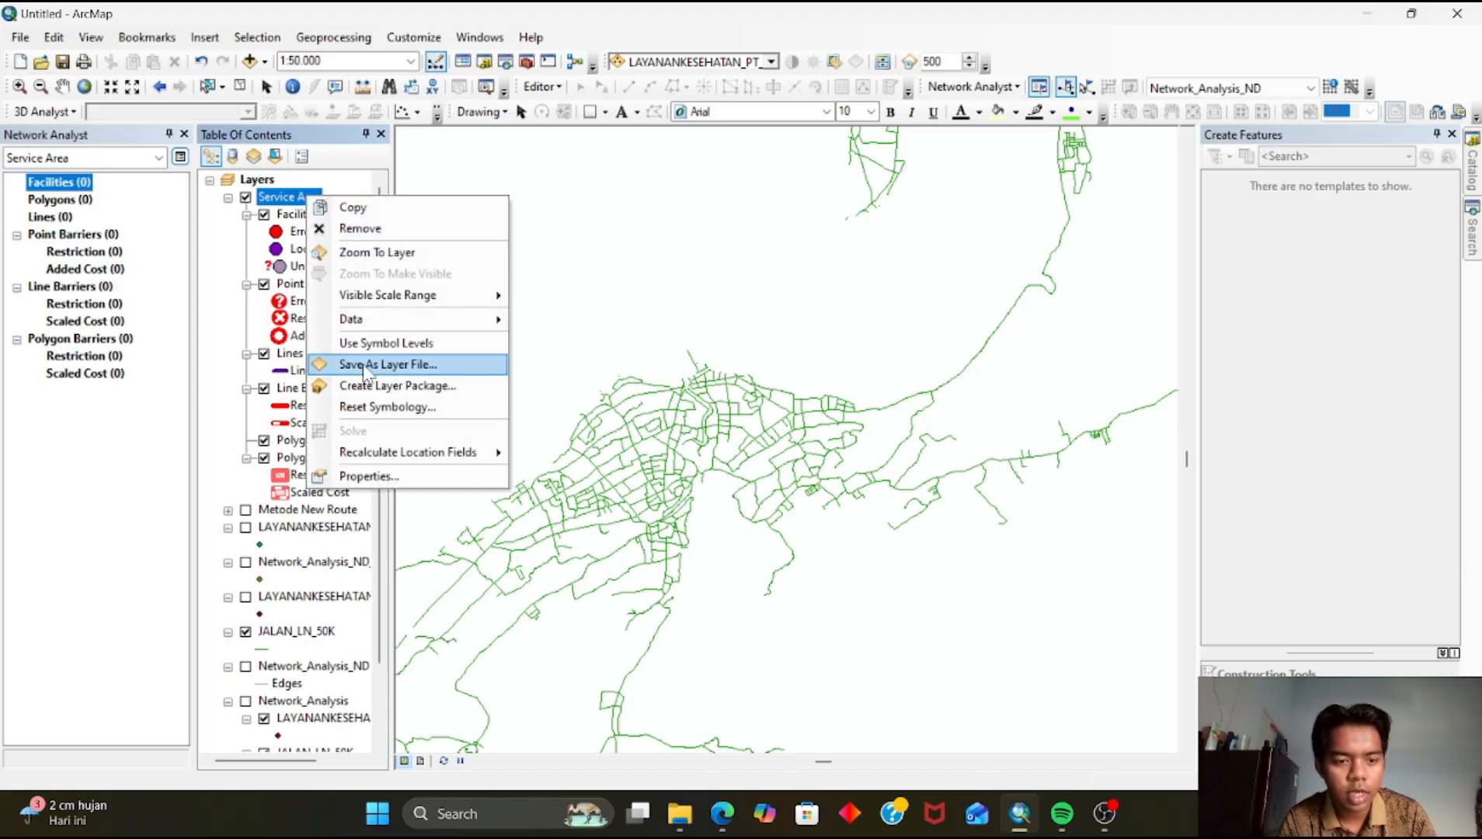
left_click(385, 476)
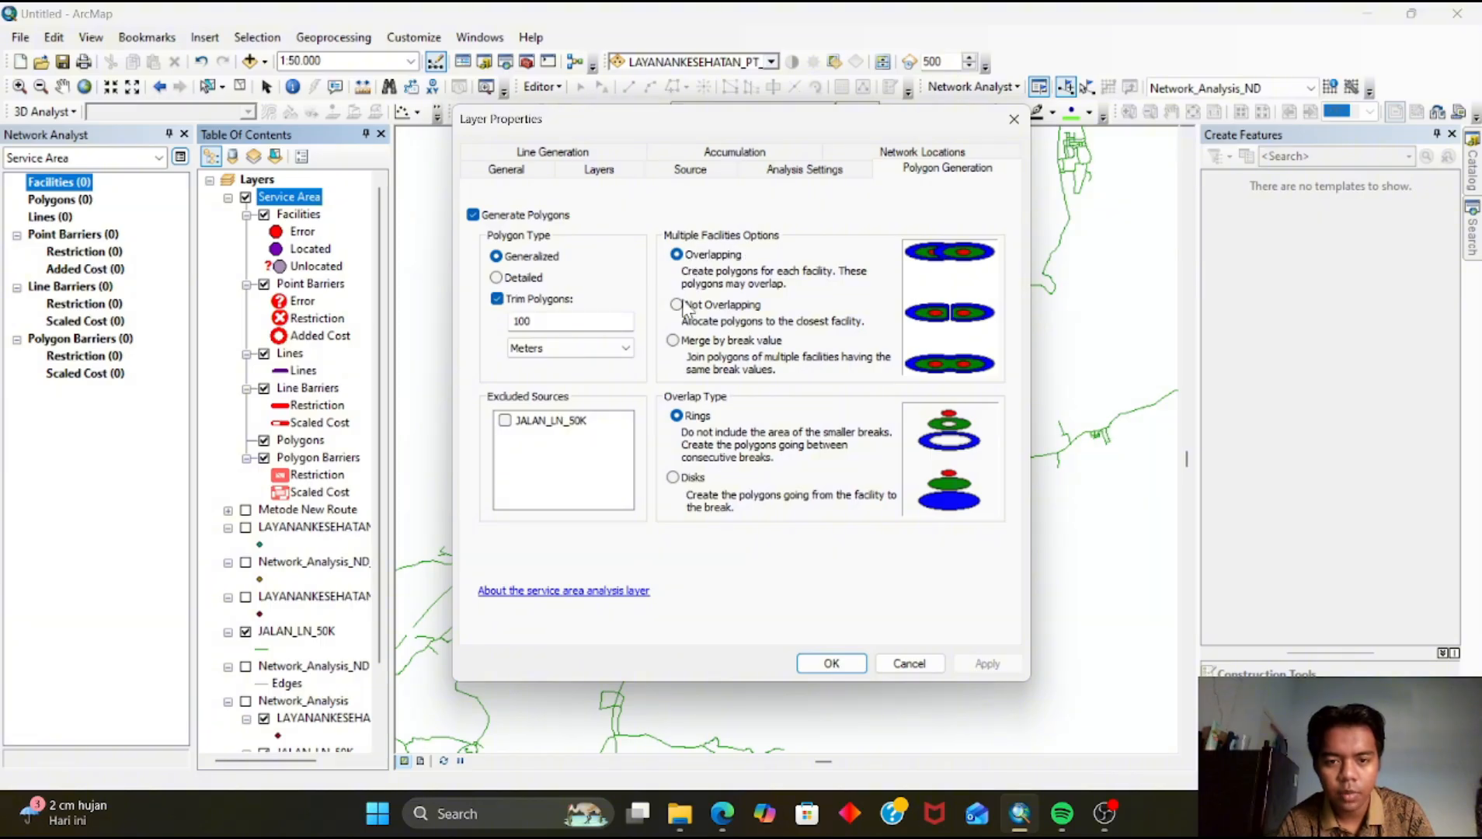
left_click(672, 341)
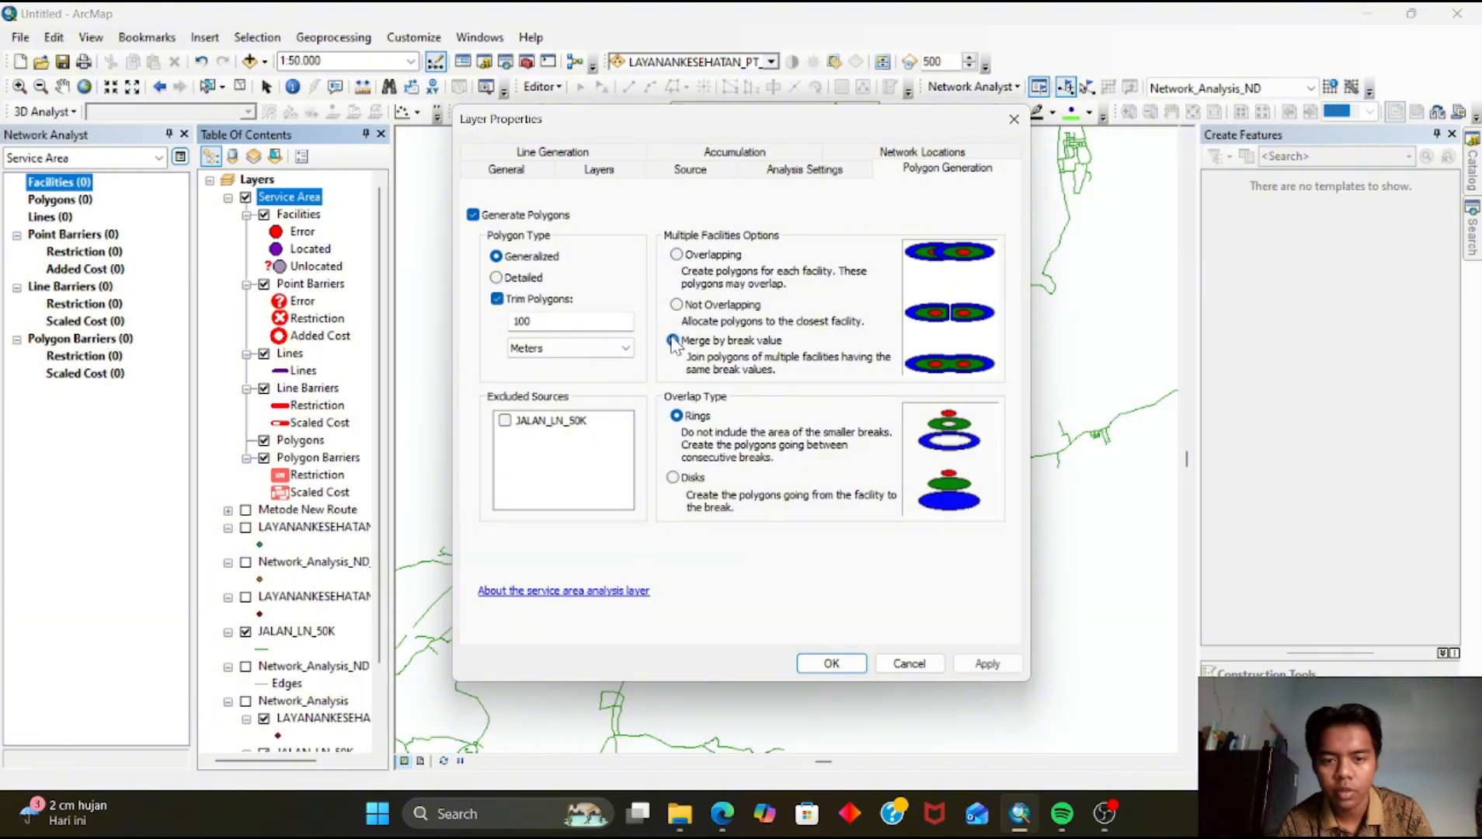
left_click(703, 153)
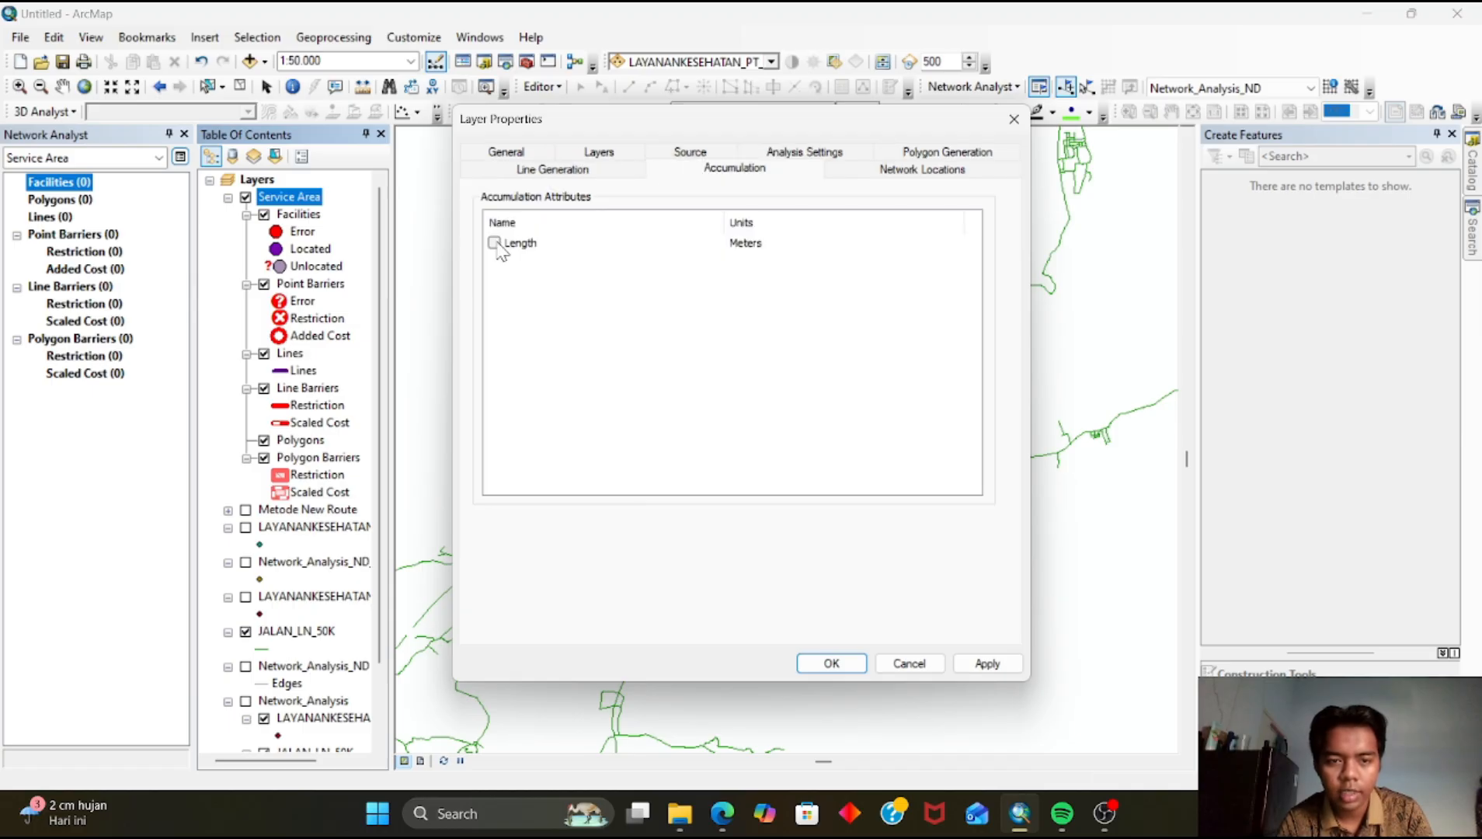
left_click(786, 155)
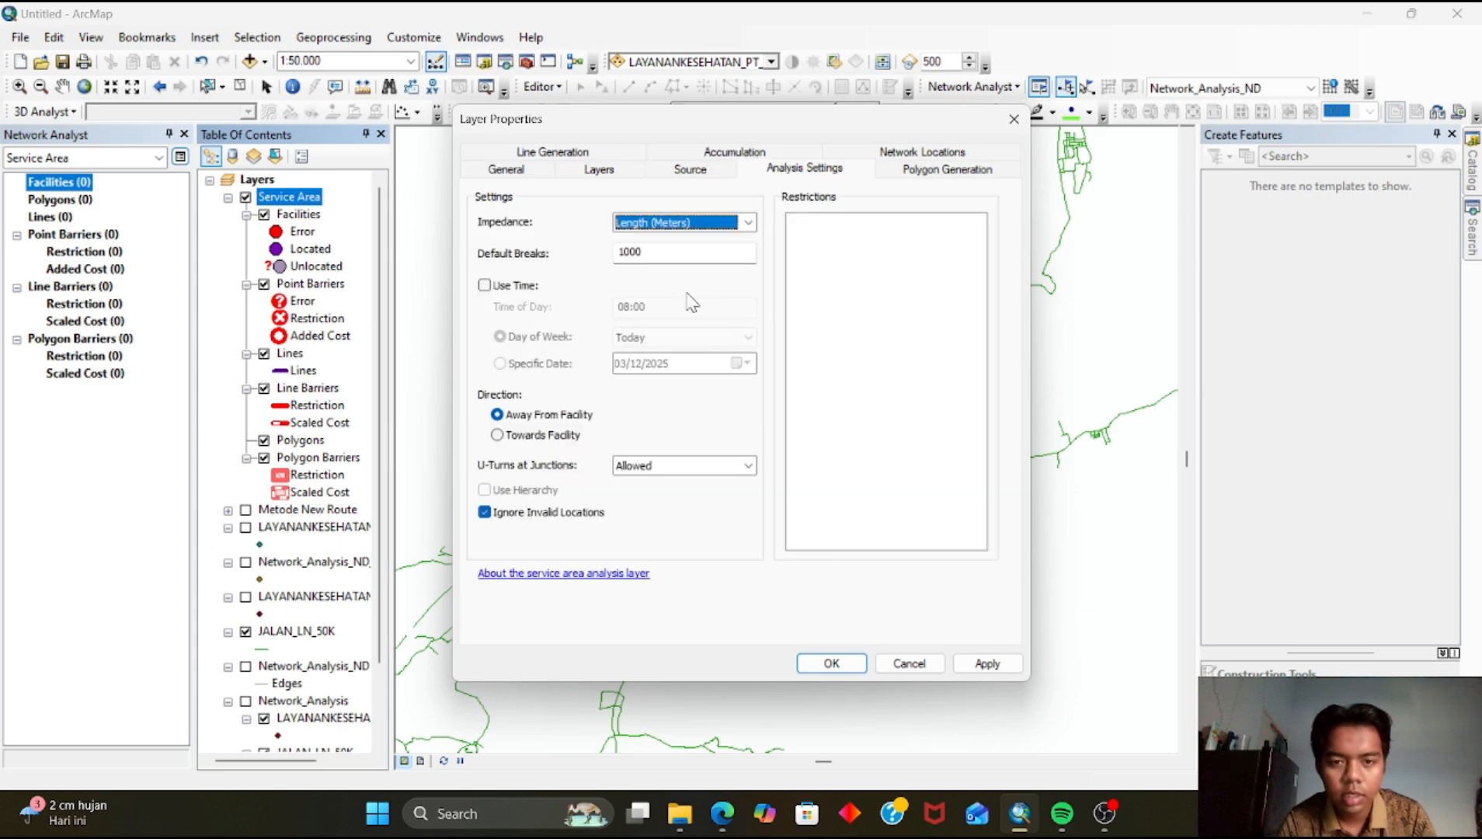
left_click(676, 250)
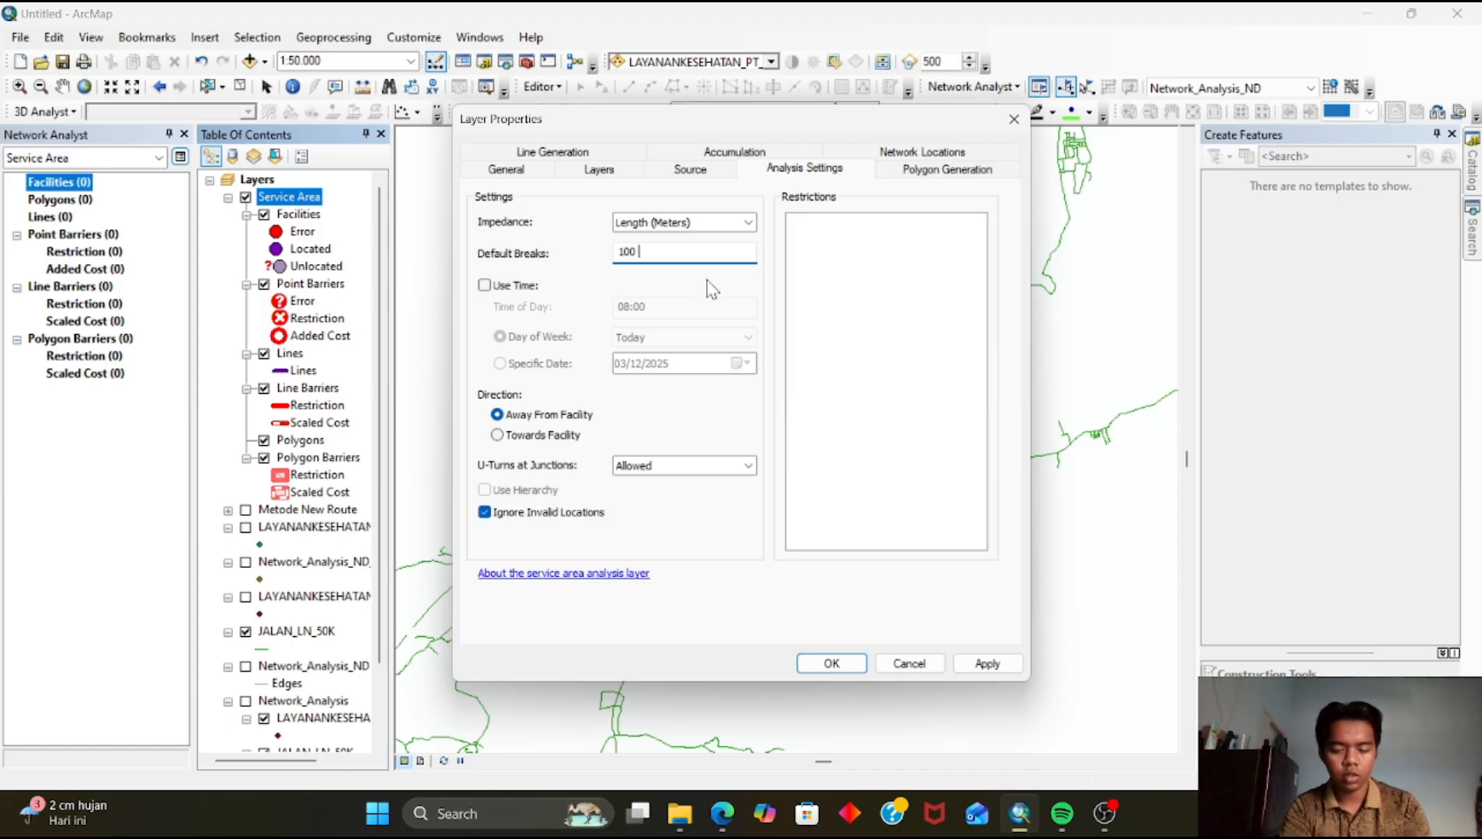
type("200 300 400 500")
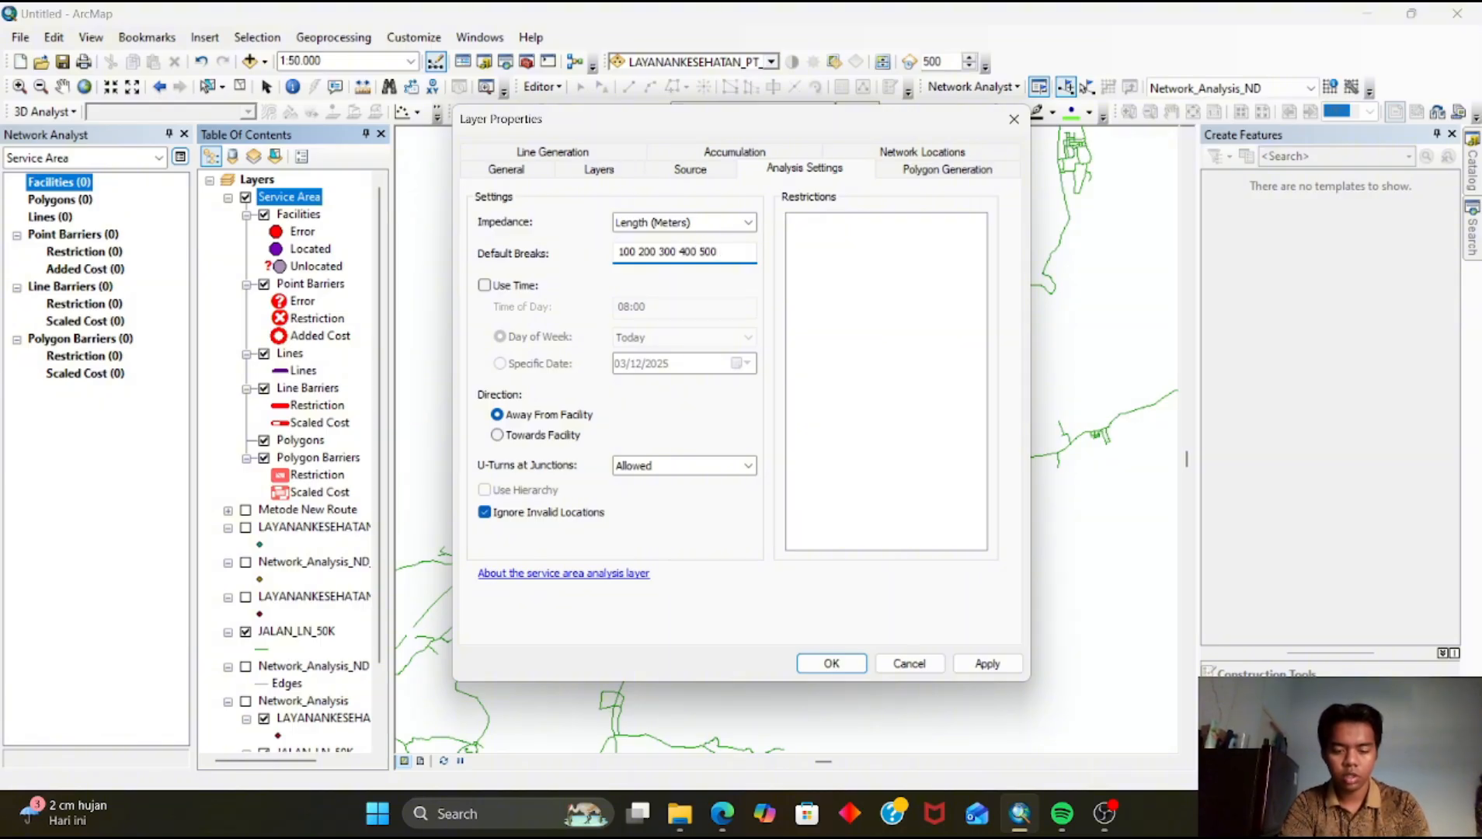
type("600 7")
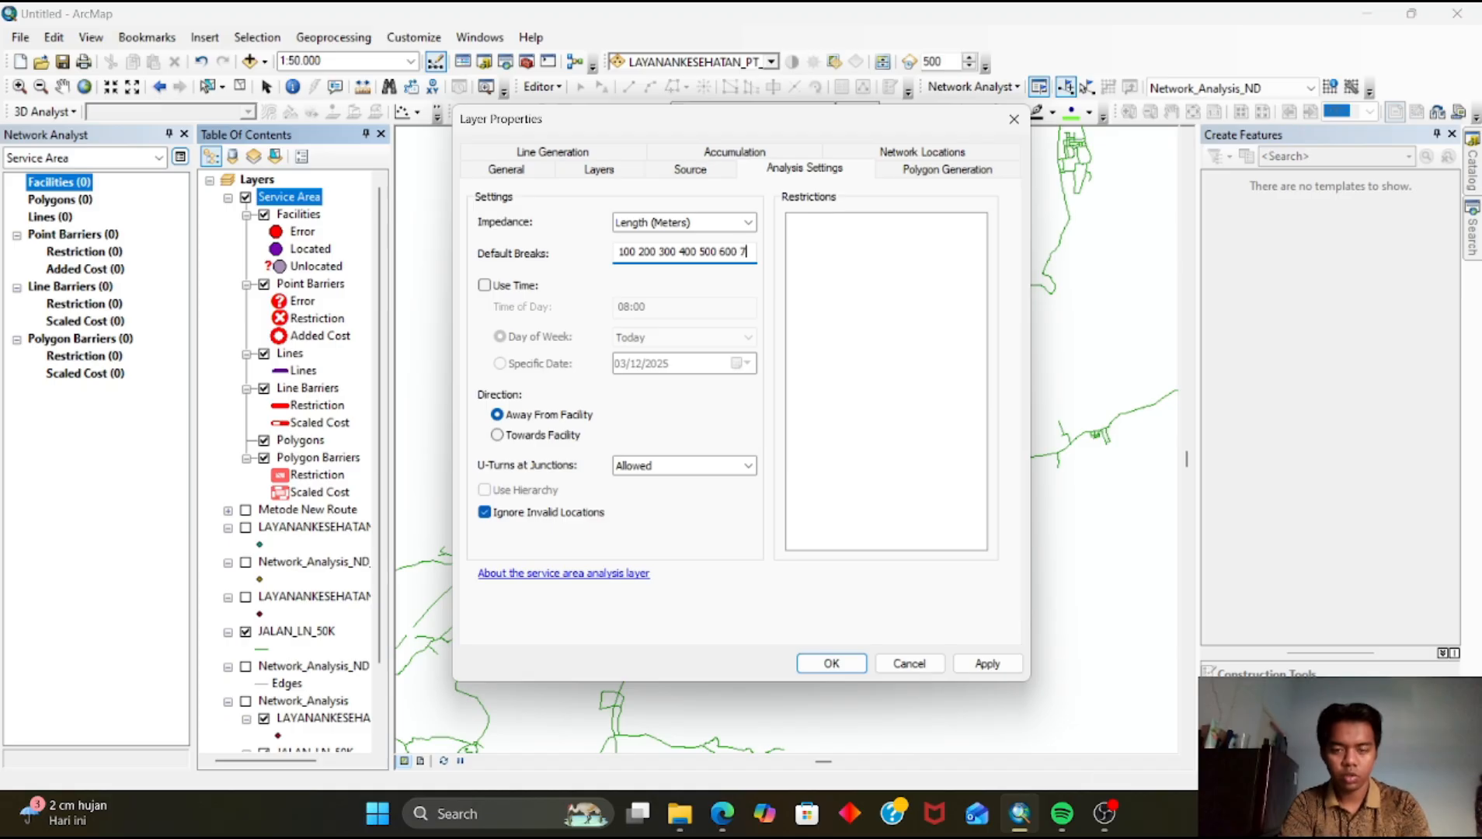
type("00 800")
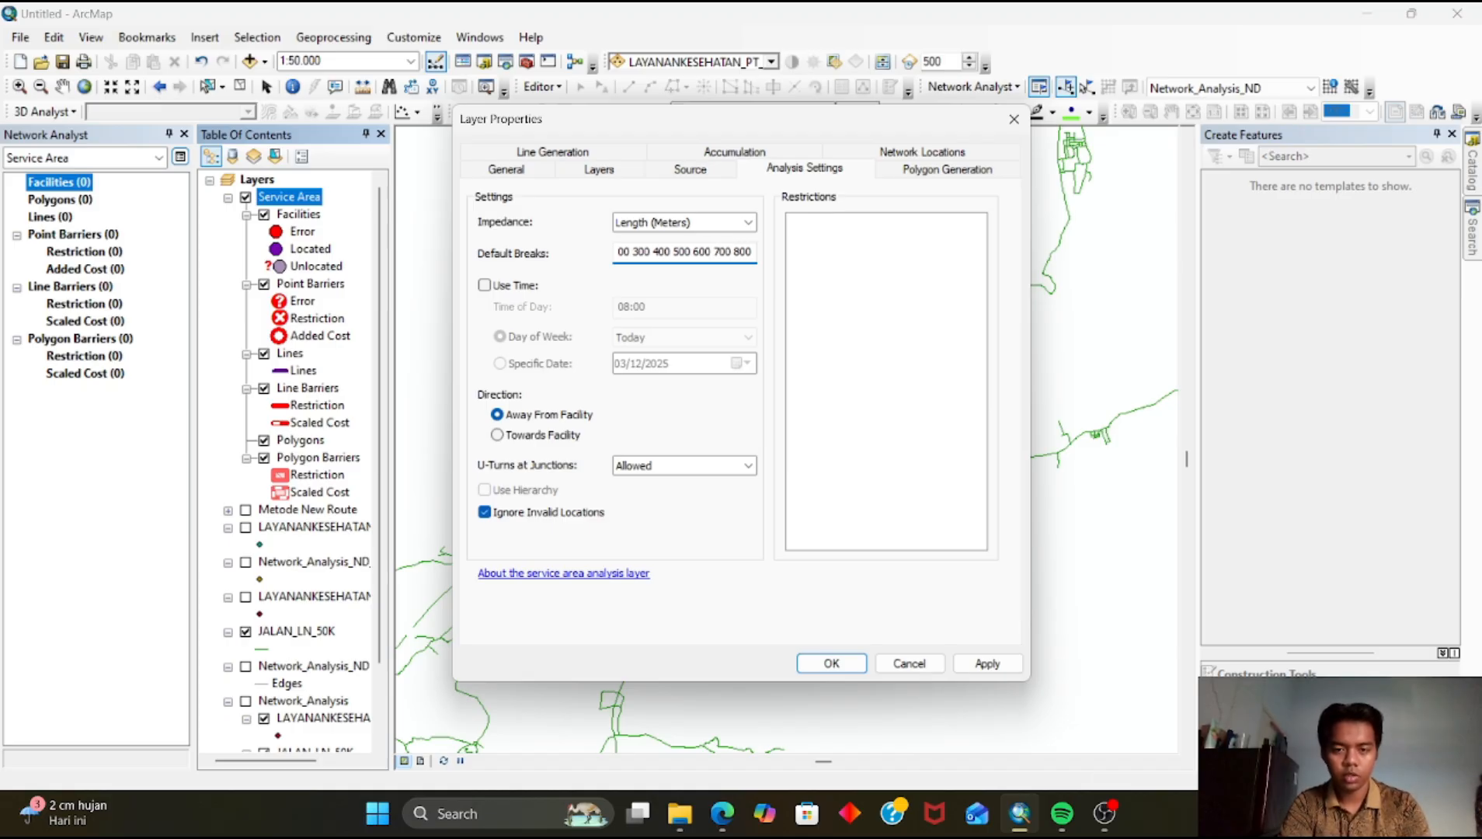
type(" 900 1000")
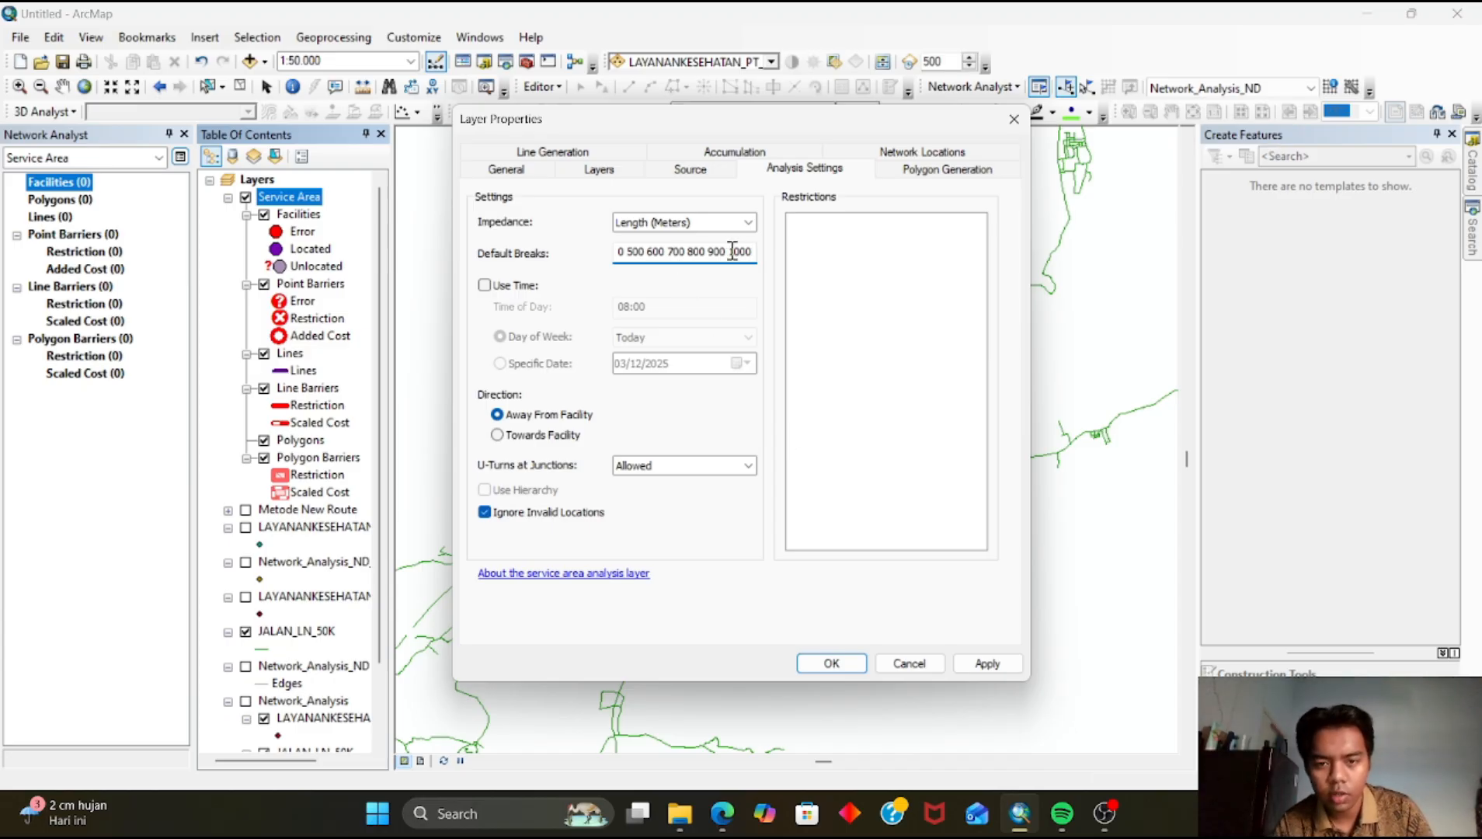
left_click(831, 664)
Load the Facilities from LAYANANKESEHATAN_PT_50K and solve the service area analysis
scroll(705, 484, "up", 2)
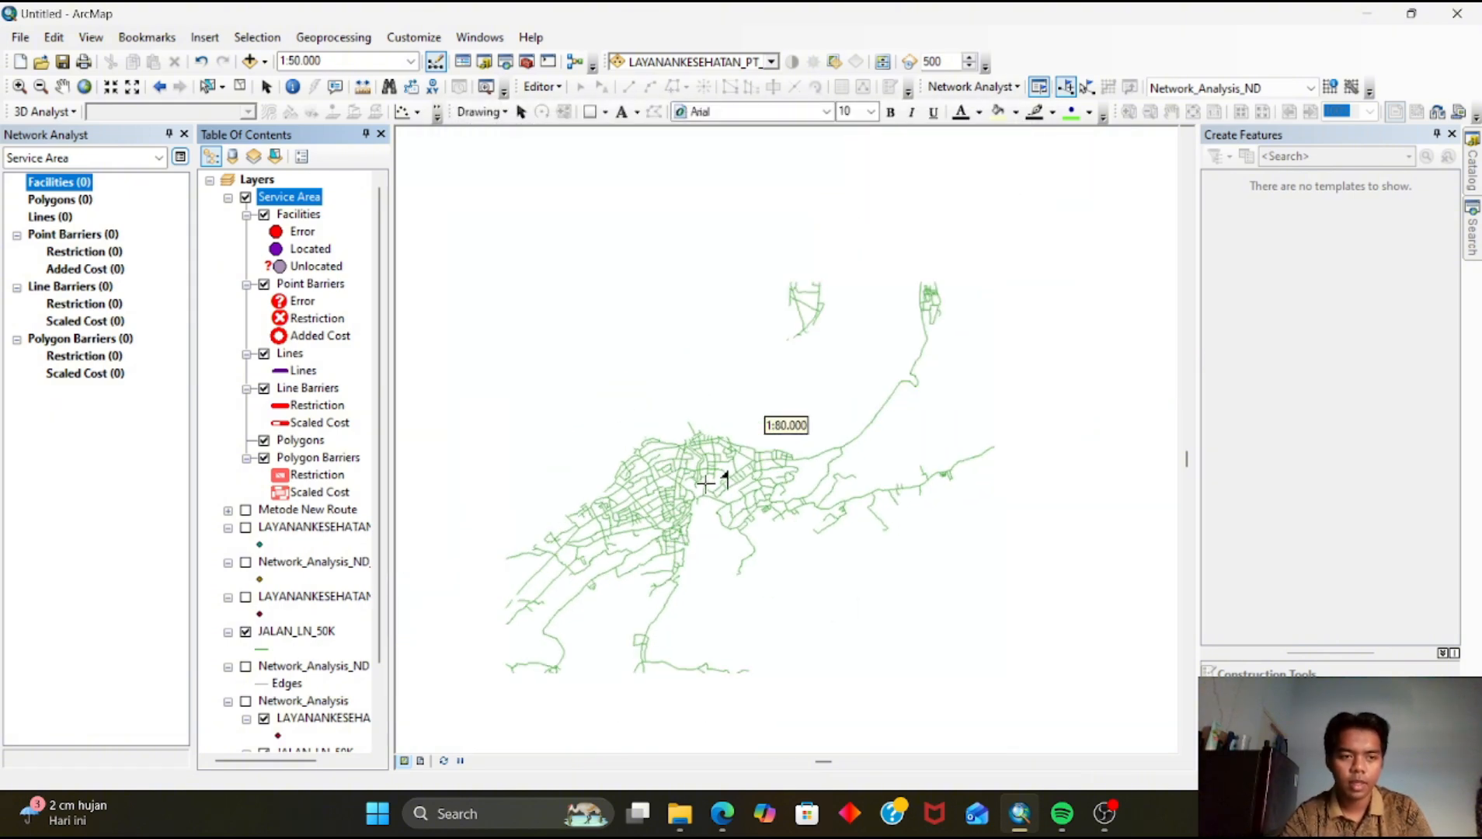
scroll(676, 536, "up", 2)
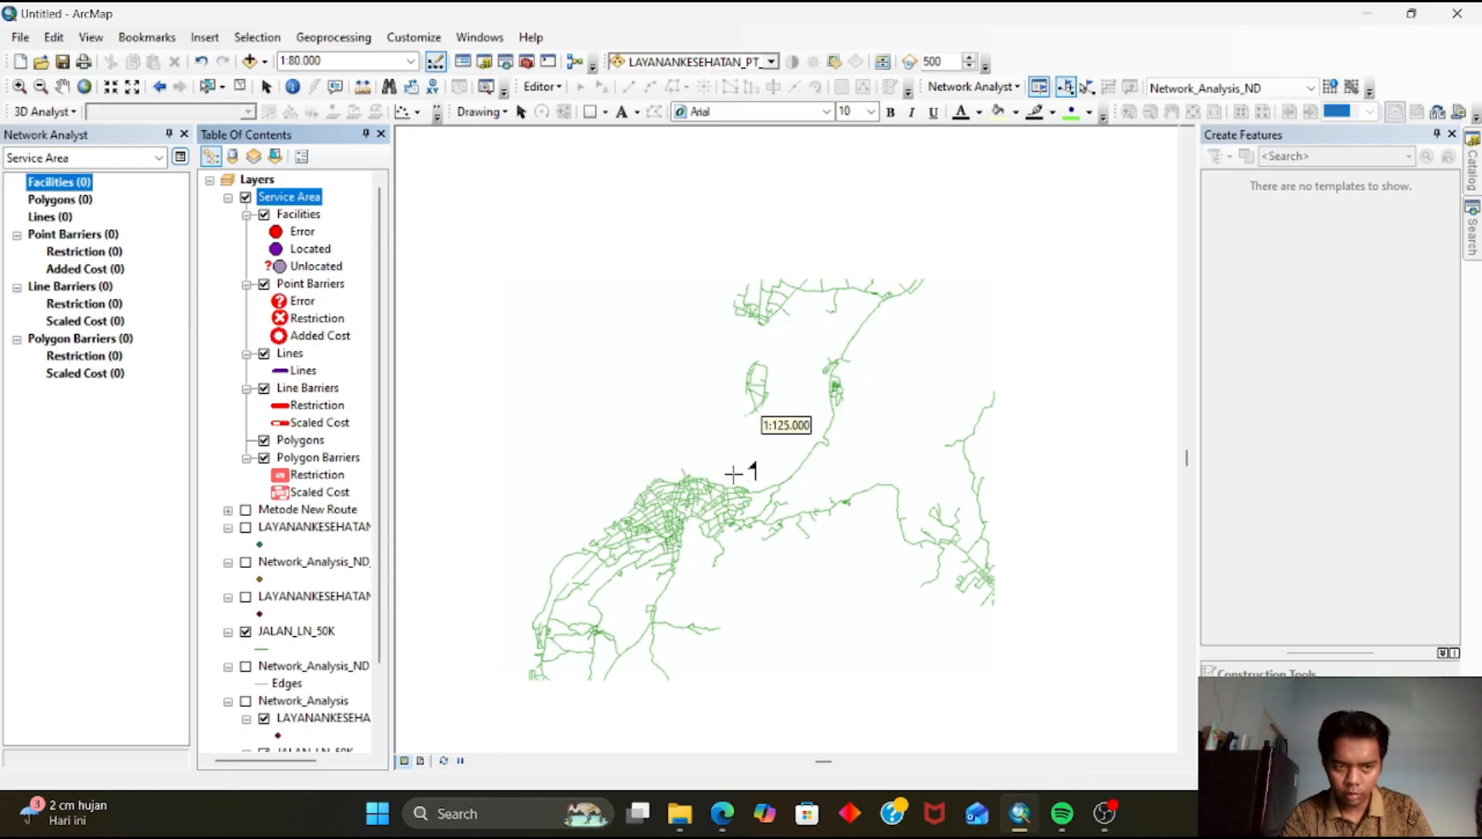
right_click(74, 186)
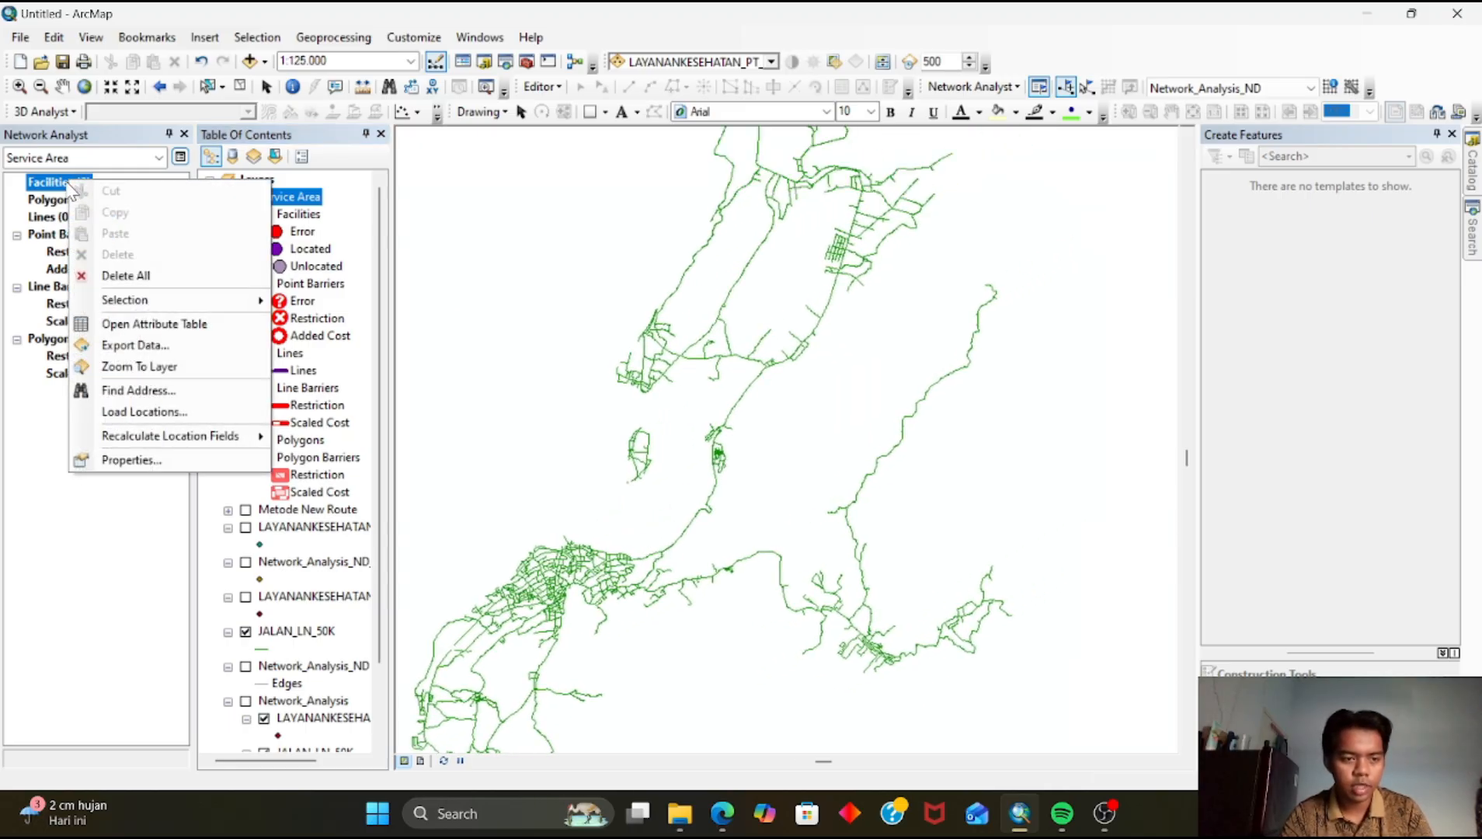
left_click(107, 413)
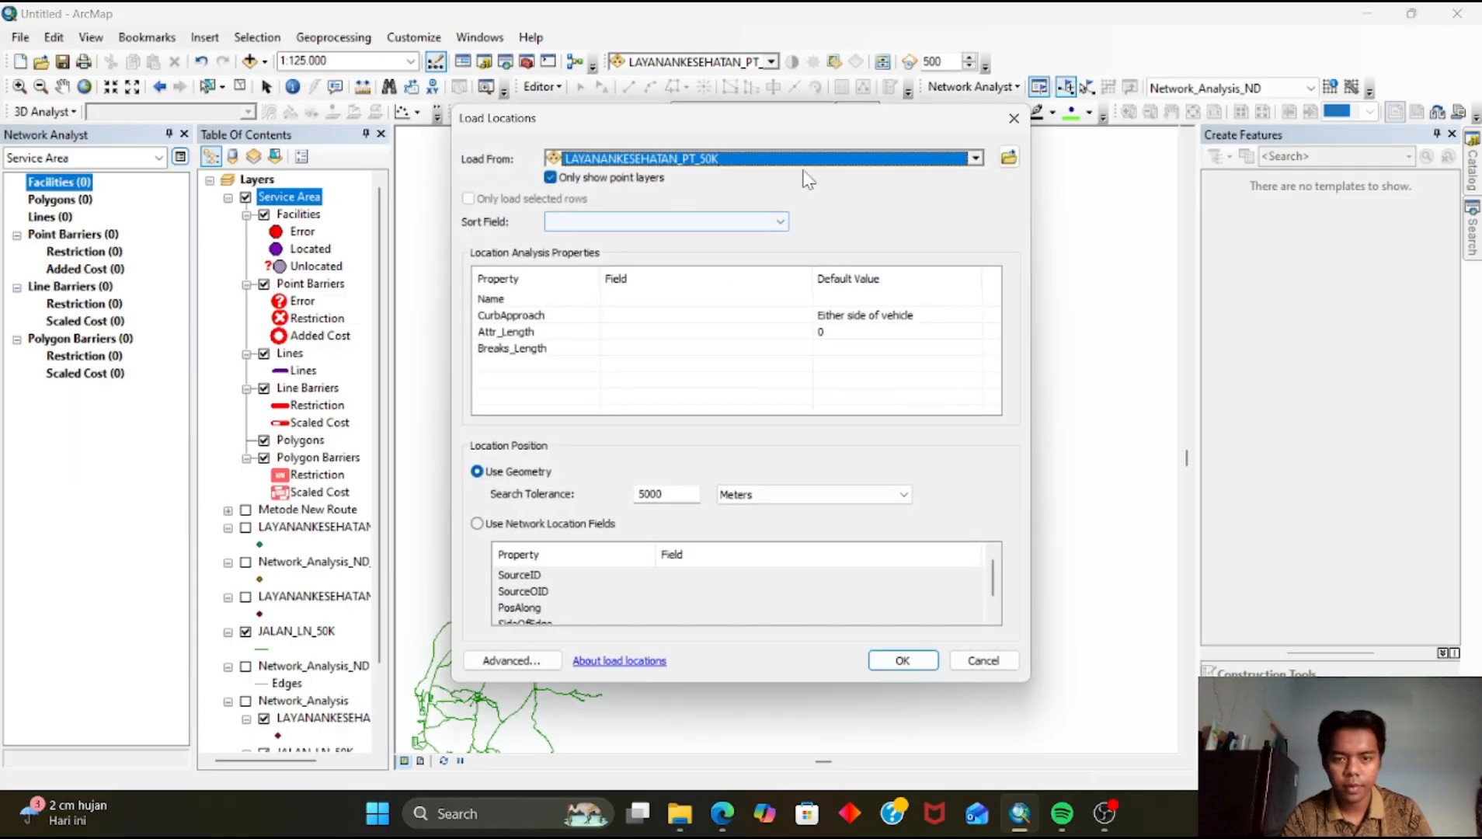
left_click(975, 159)
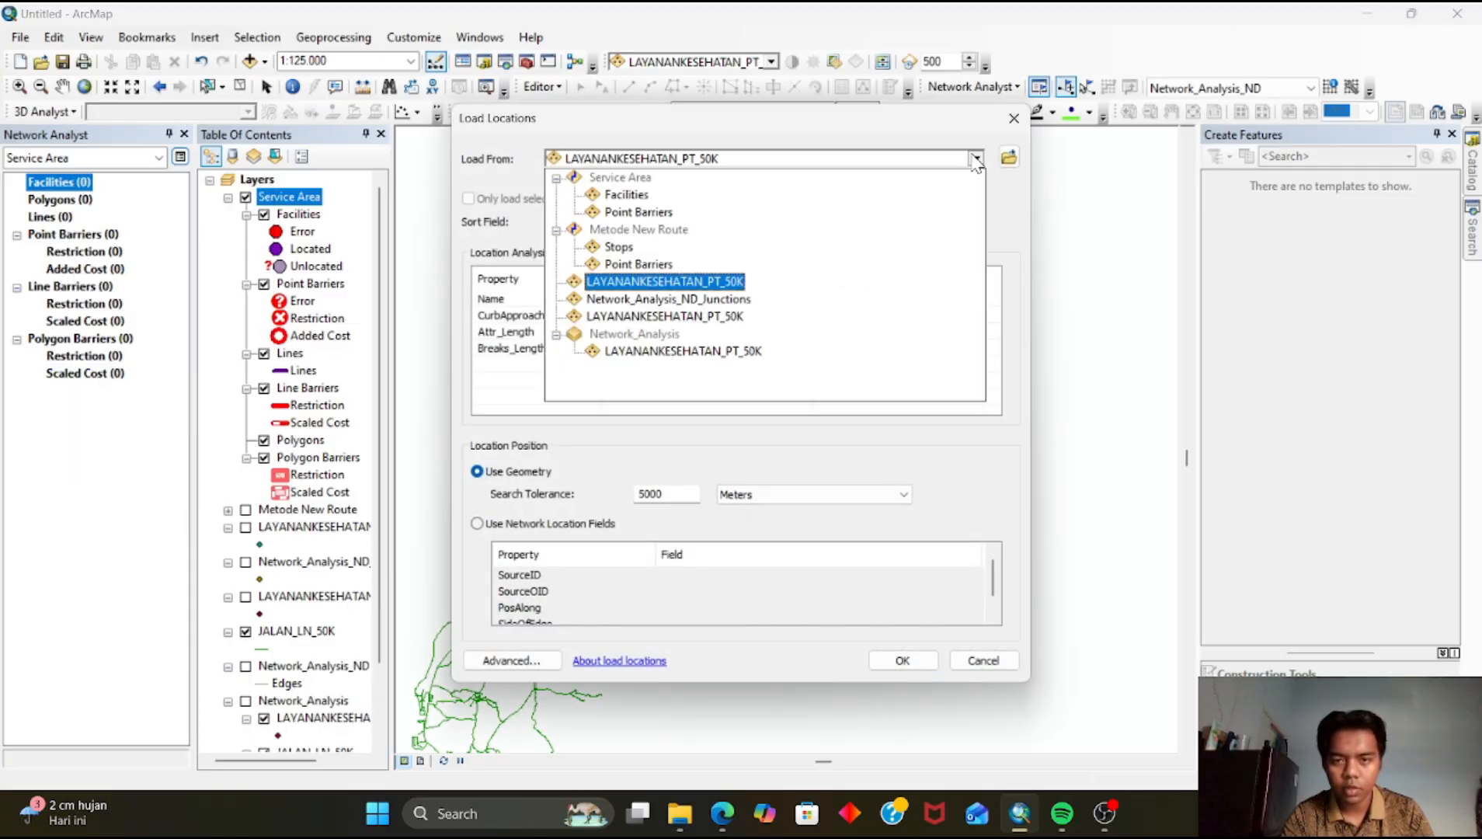
left_click(684, 281)
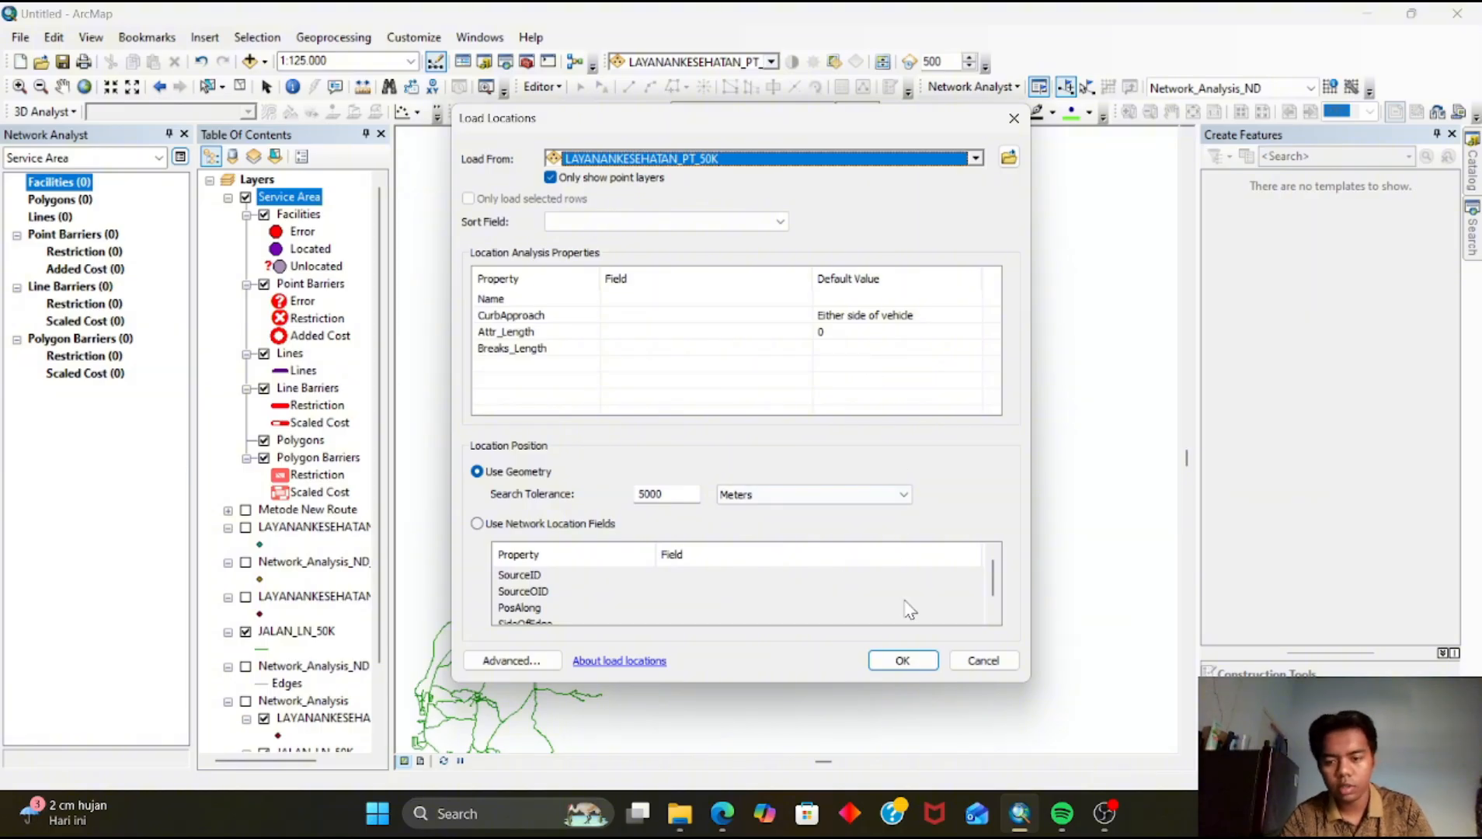
left_click(903, 660)
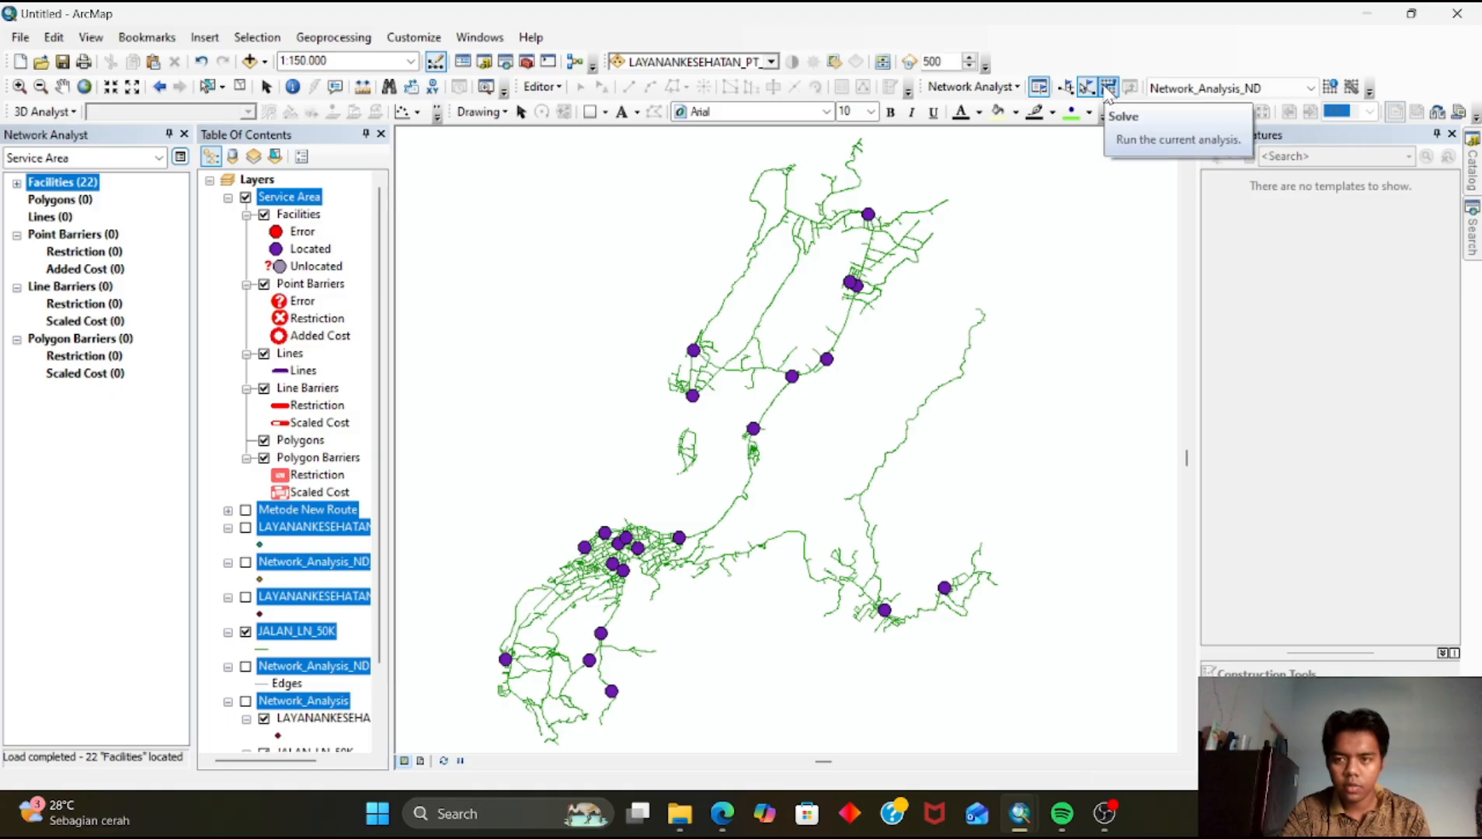
left_click(1108, 87)
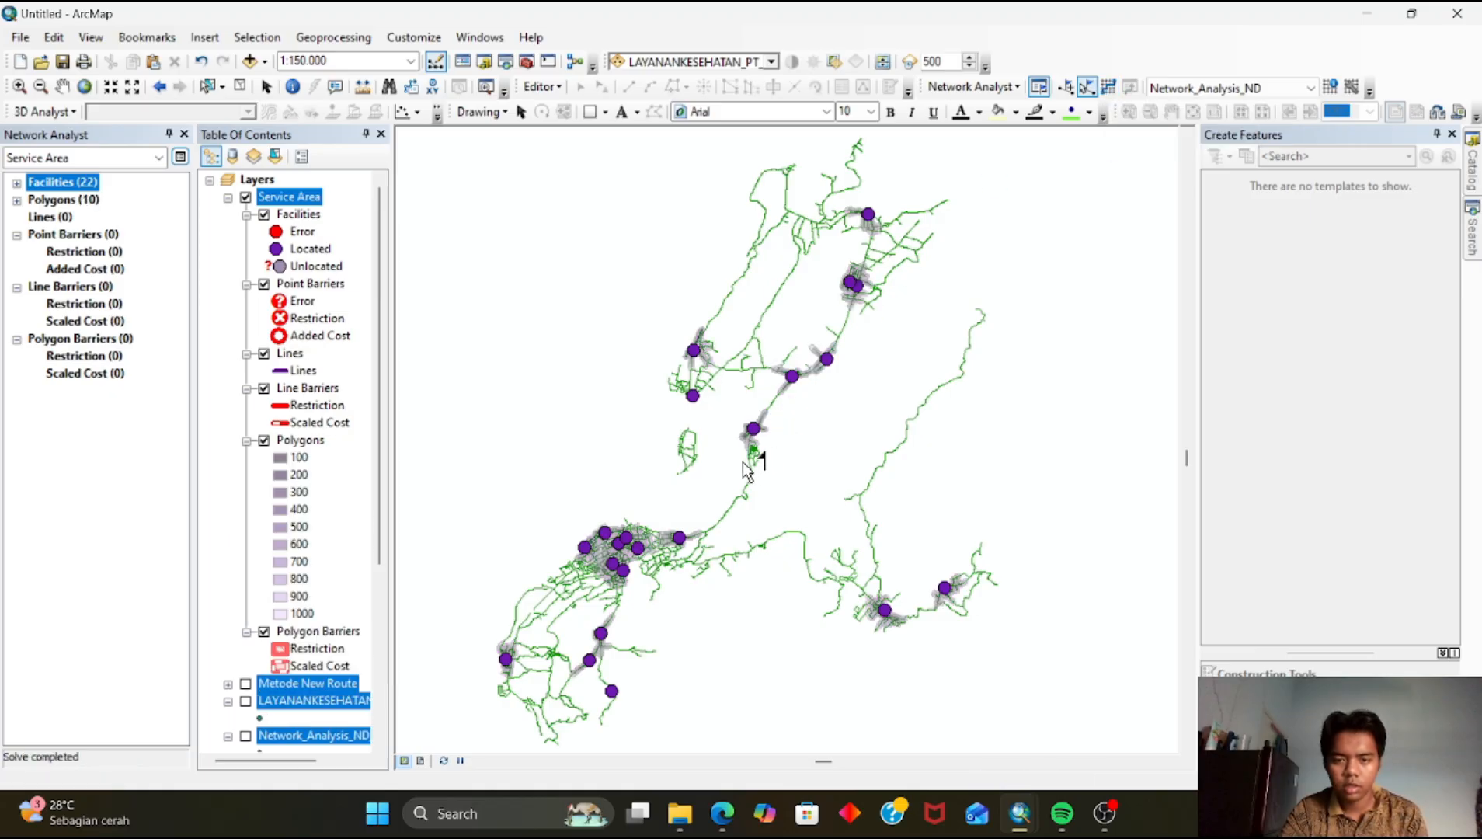
Examine the generated service area polygons around the health facilities at different zoom levels
left_click_drag(738, 467, 781, 398)
left_click_drag(612, 542, 640, 463)
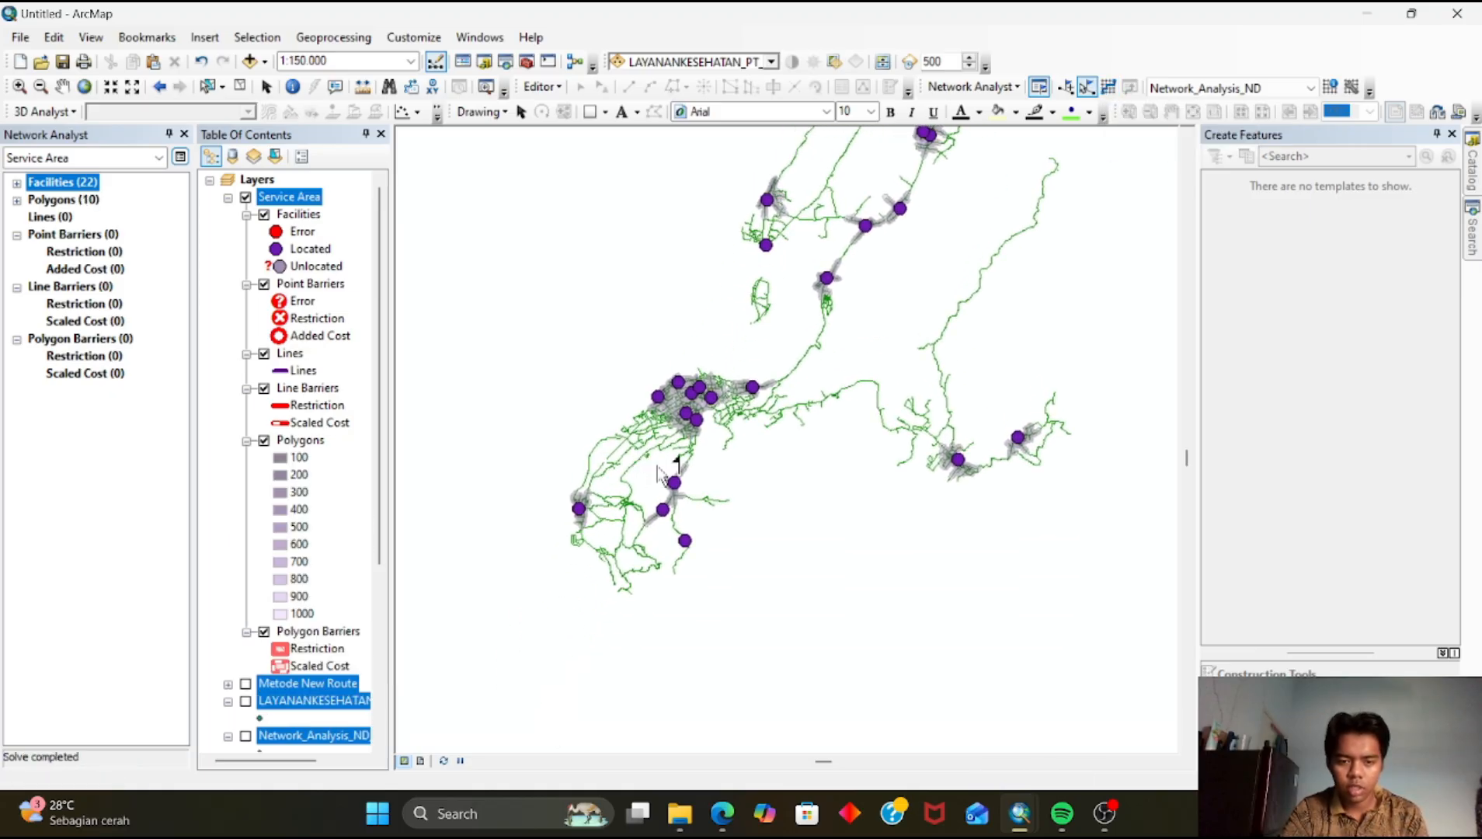
scroll(663, 468, "down", 3)
scroll(663, 473, "down", 3)
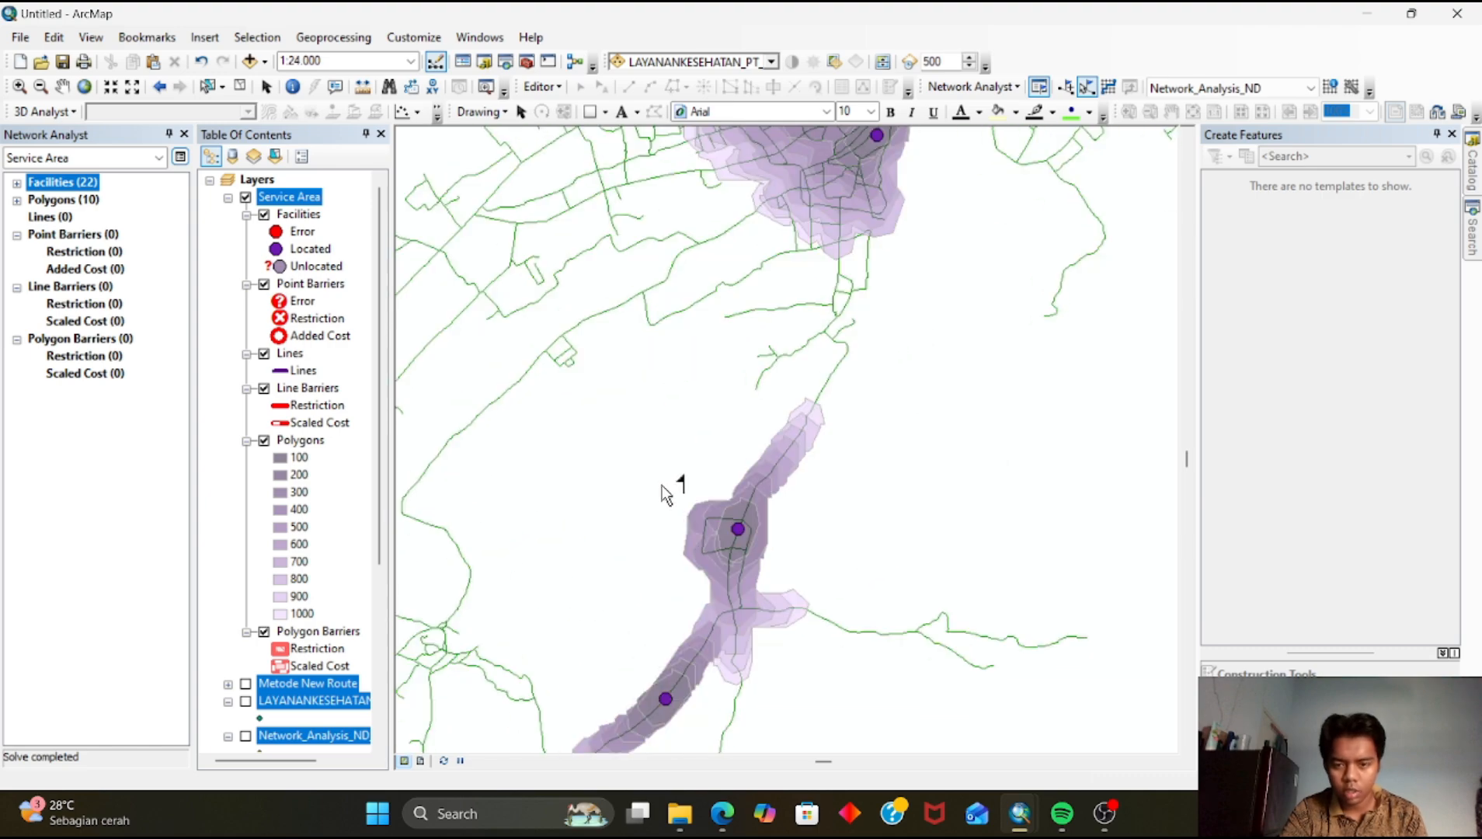
scroll(693, 499, "up", 3)
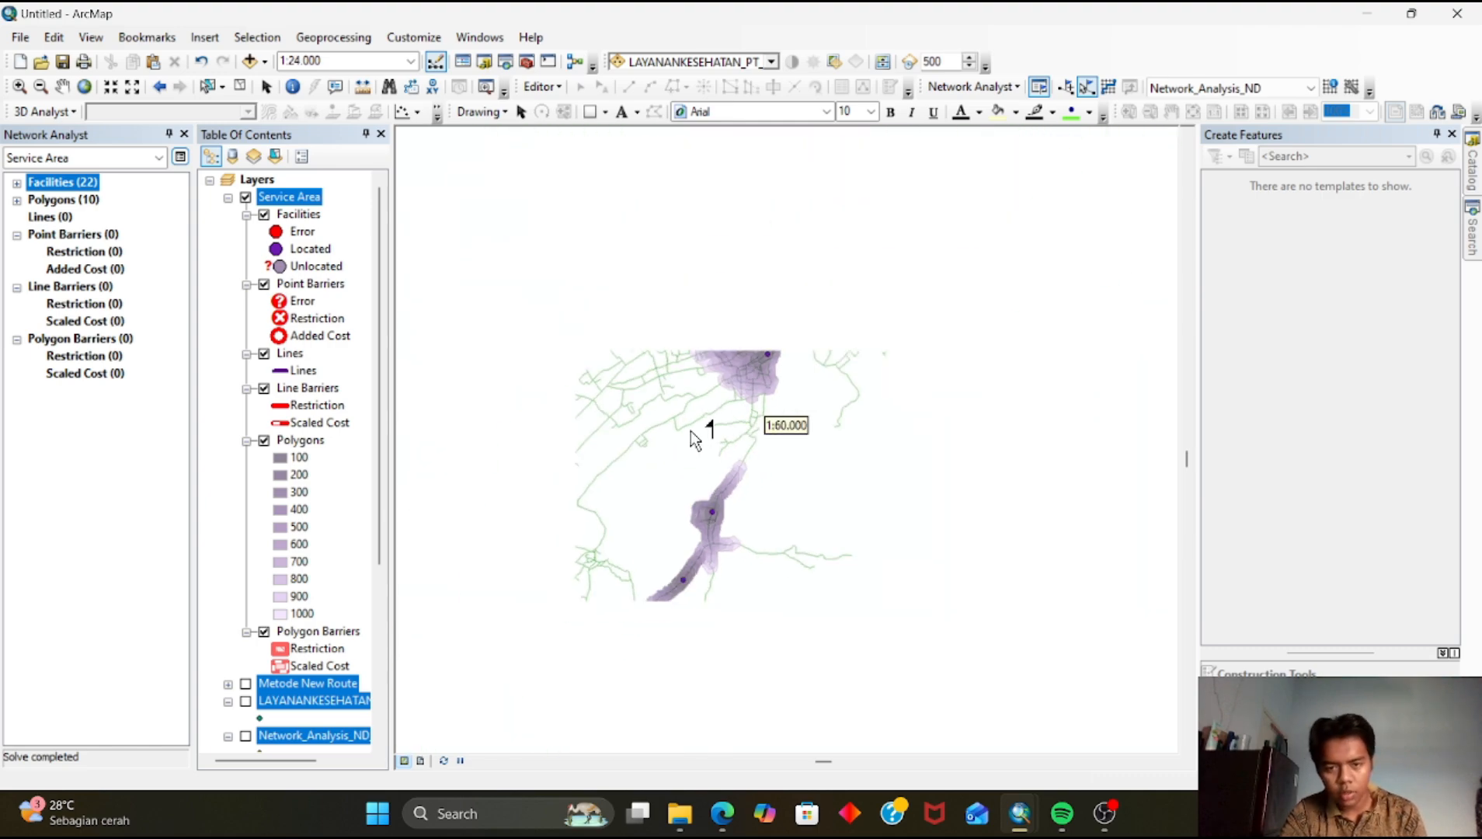
scroll(672, 469, "down", 5)
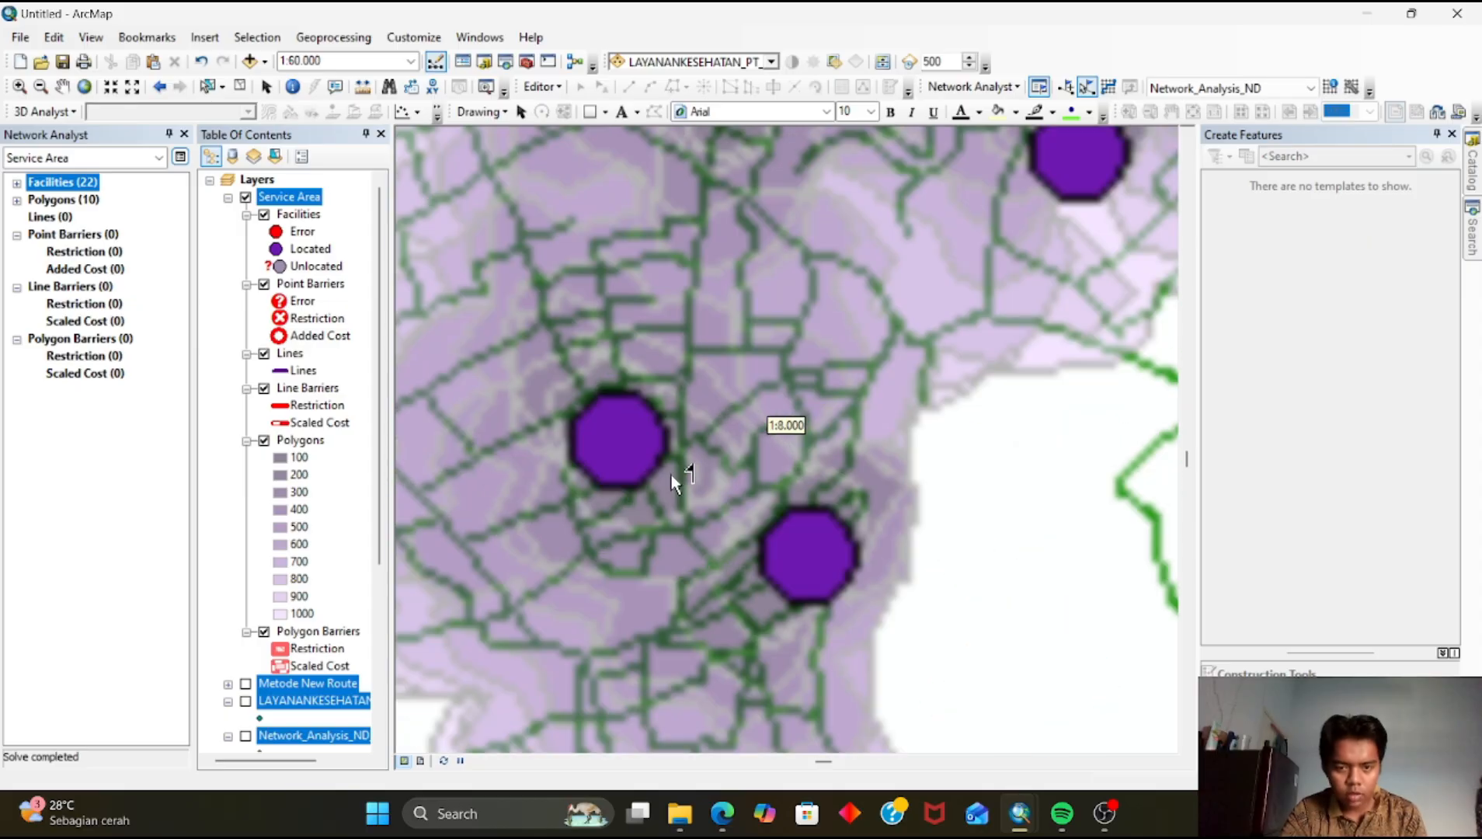
scroll(672, 488, "up", 3)
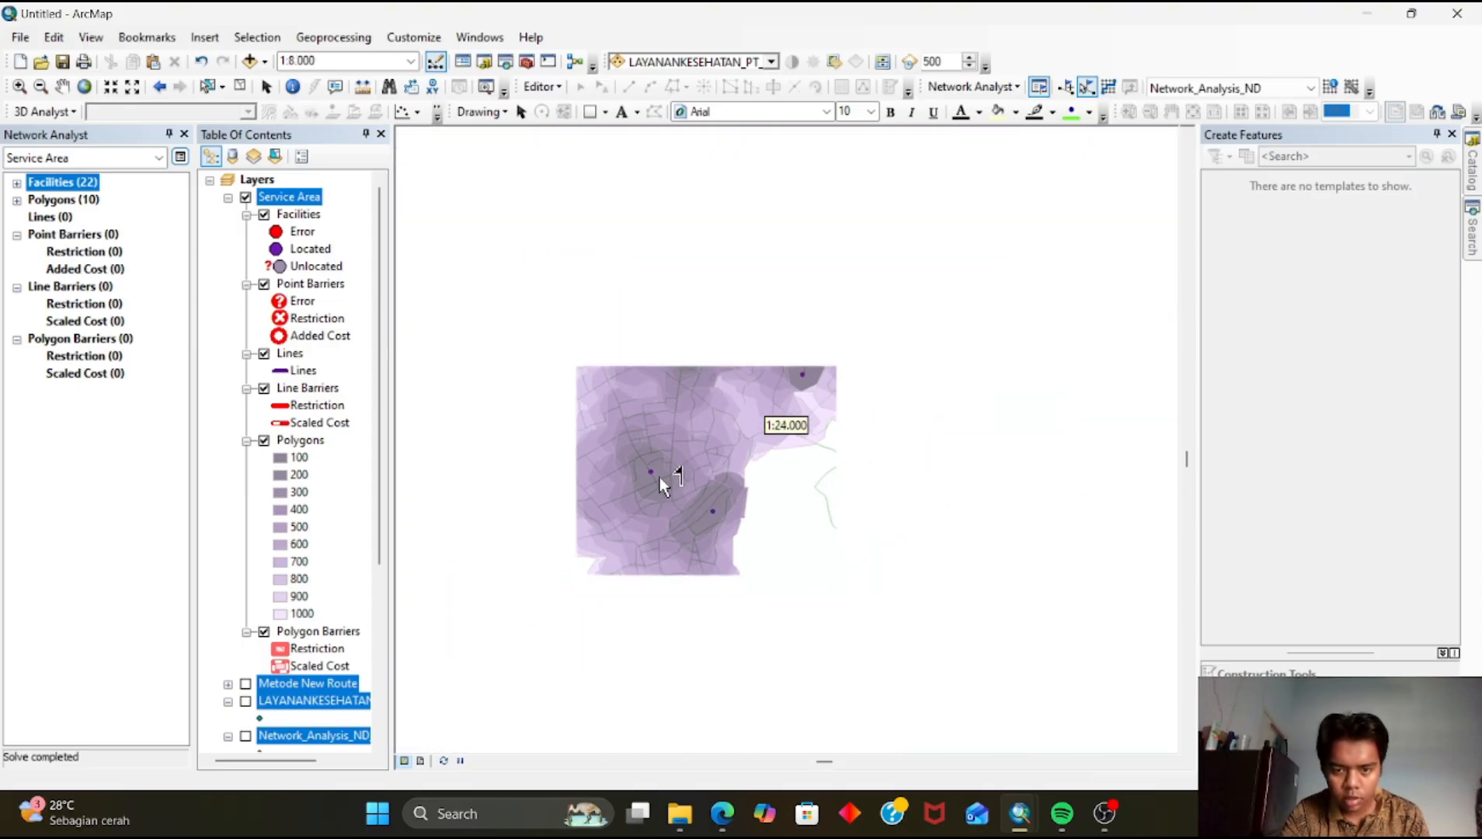
scroll(734, 477, "up", 2)
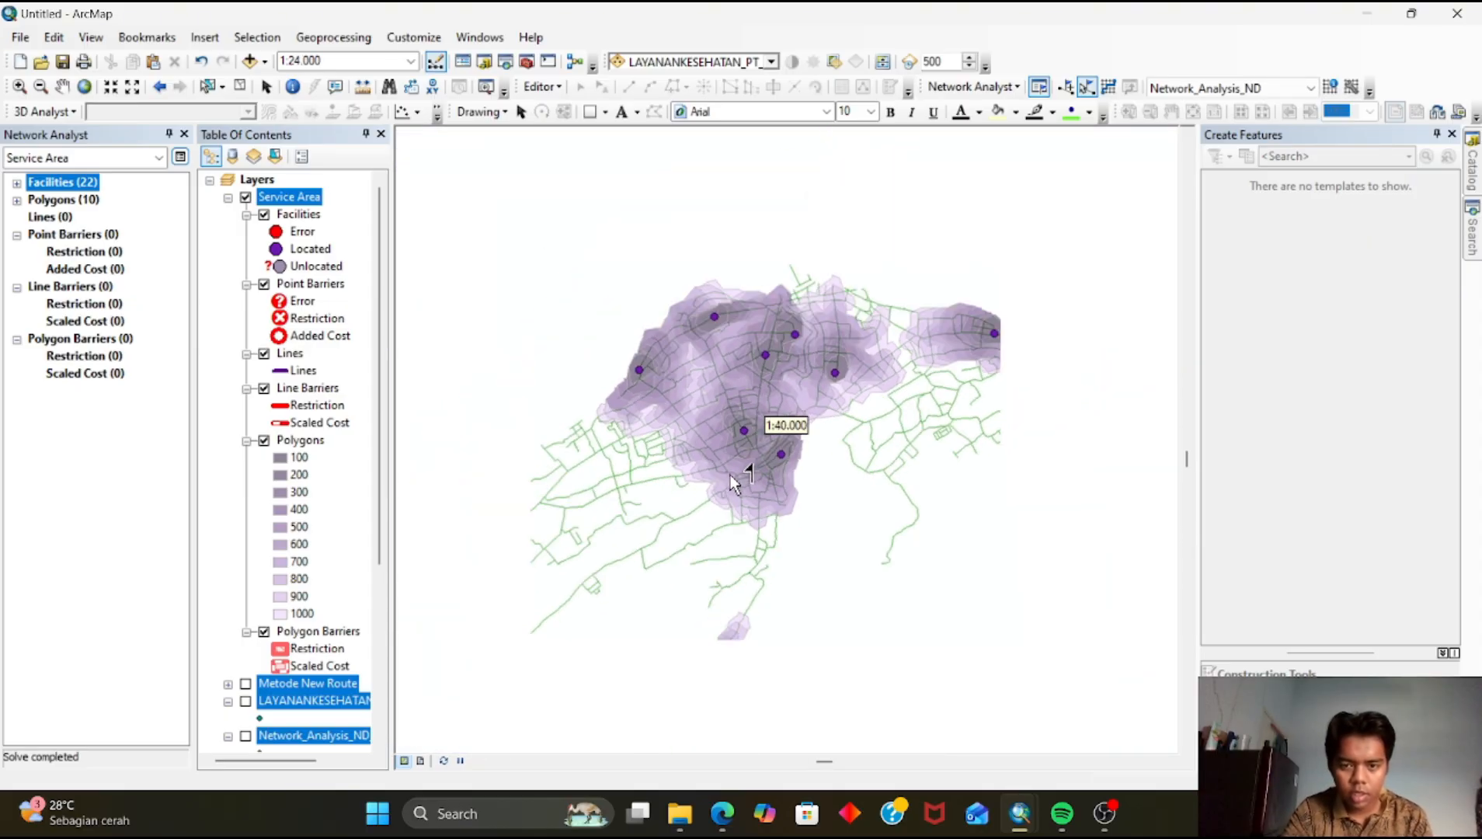
scroll(733, 480, "down", 4)
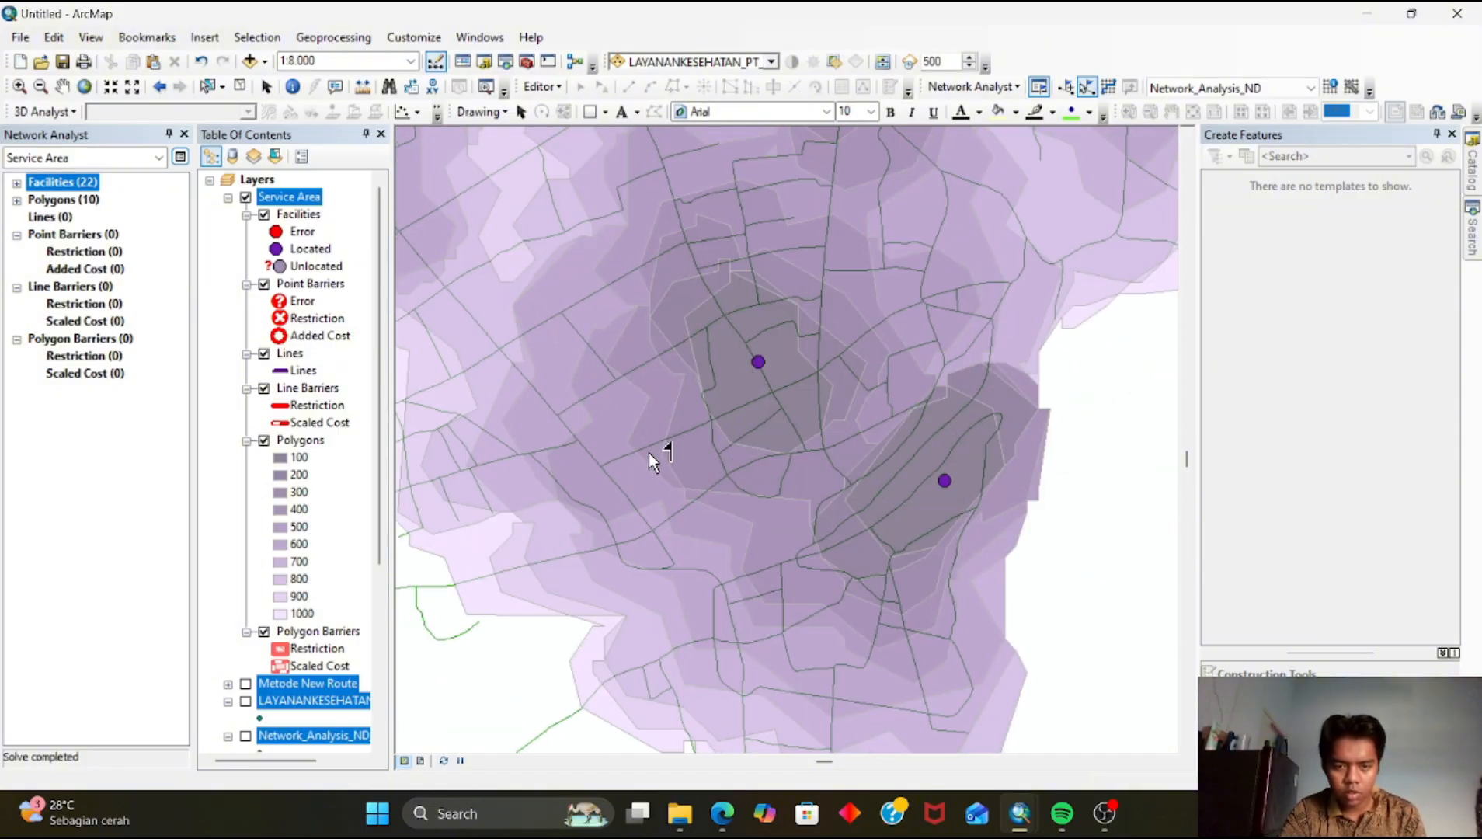
left_click_drag(618, 472, 751, 394)
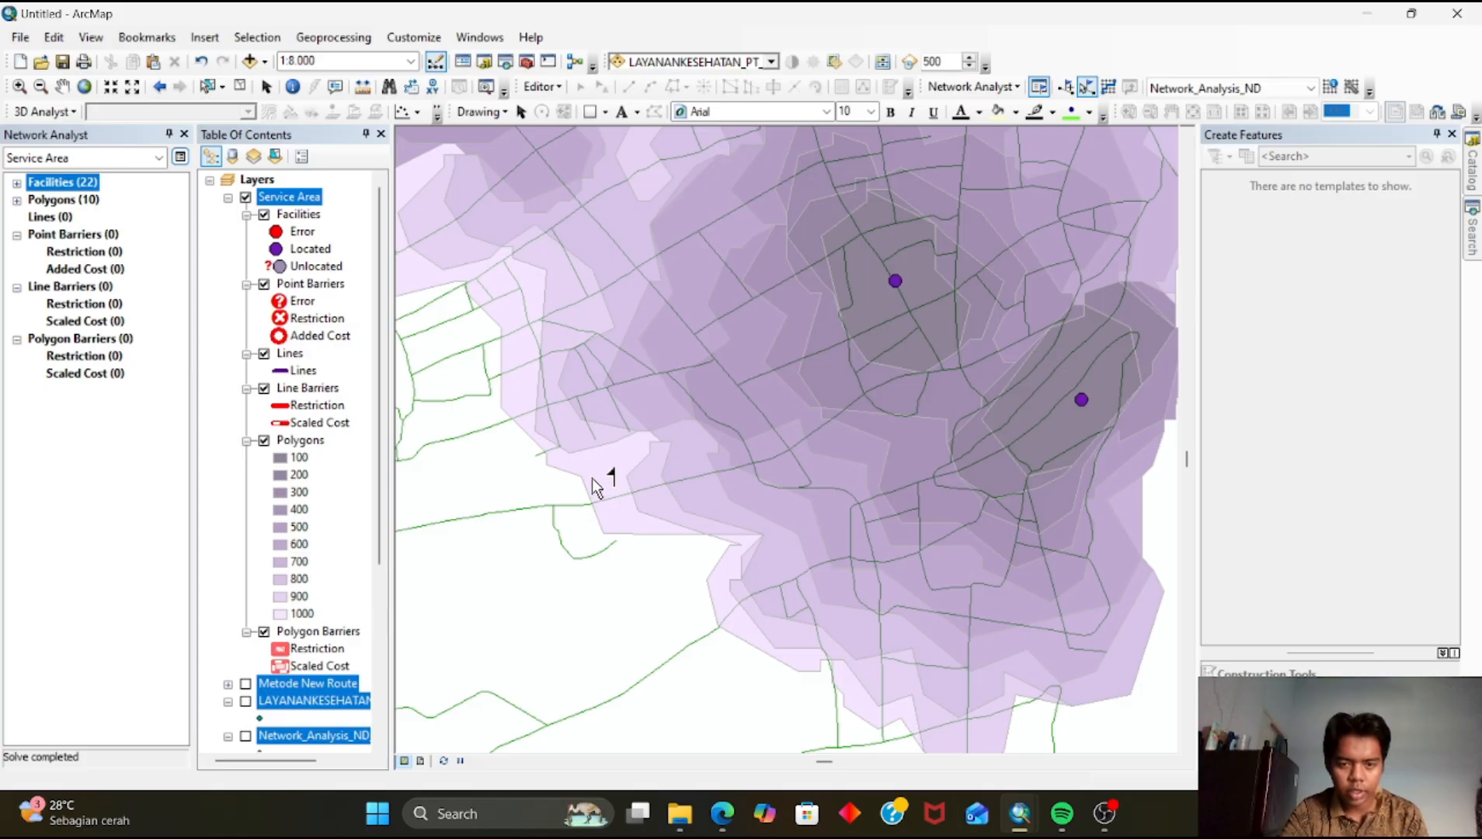
scroll(638, 538, "up", 2)
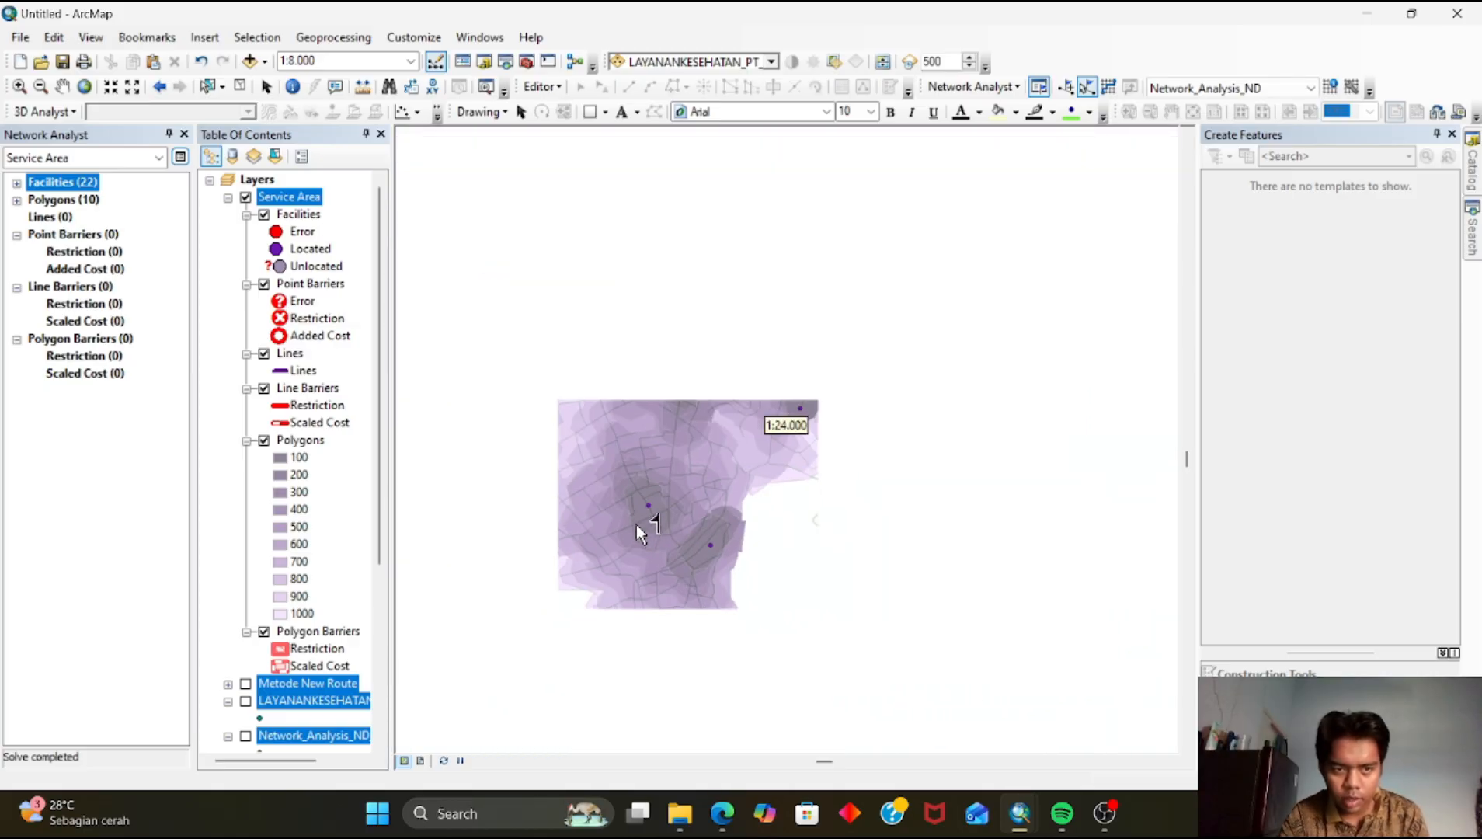
scroll(637, 529, "up", 2)
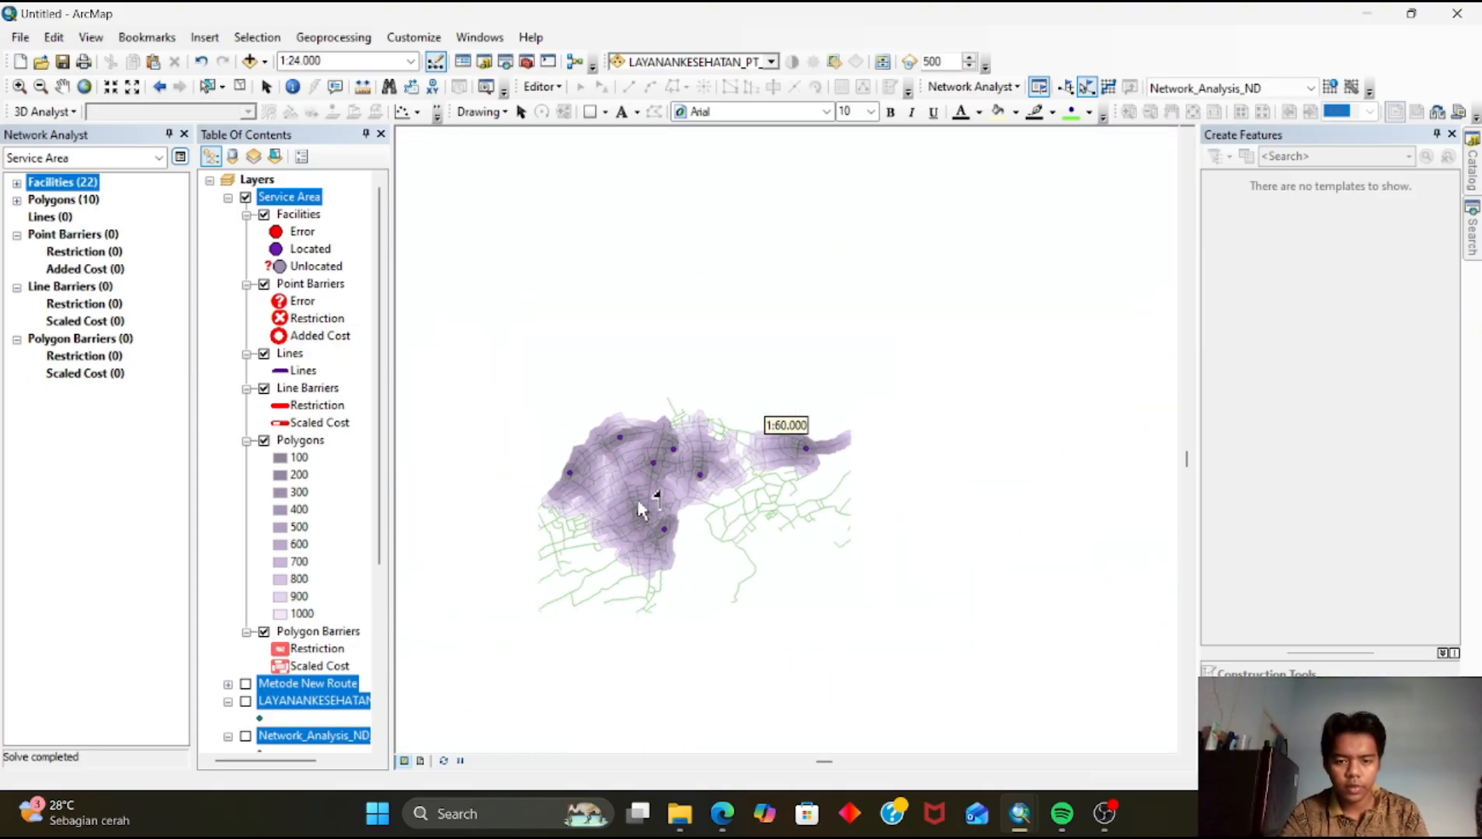
left_click_drag(660, 502, 667, 396)
scroll(677, 452, "up", 1)
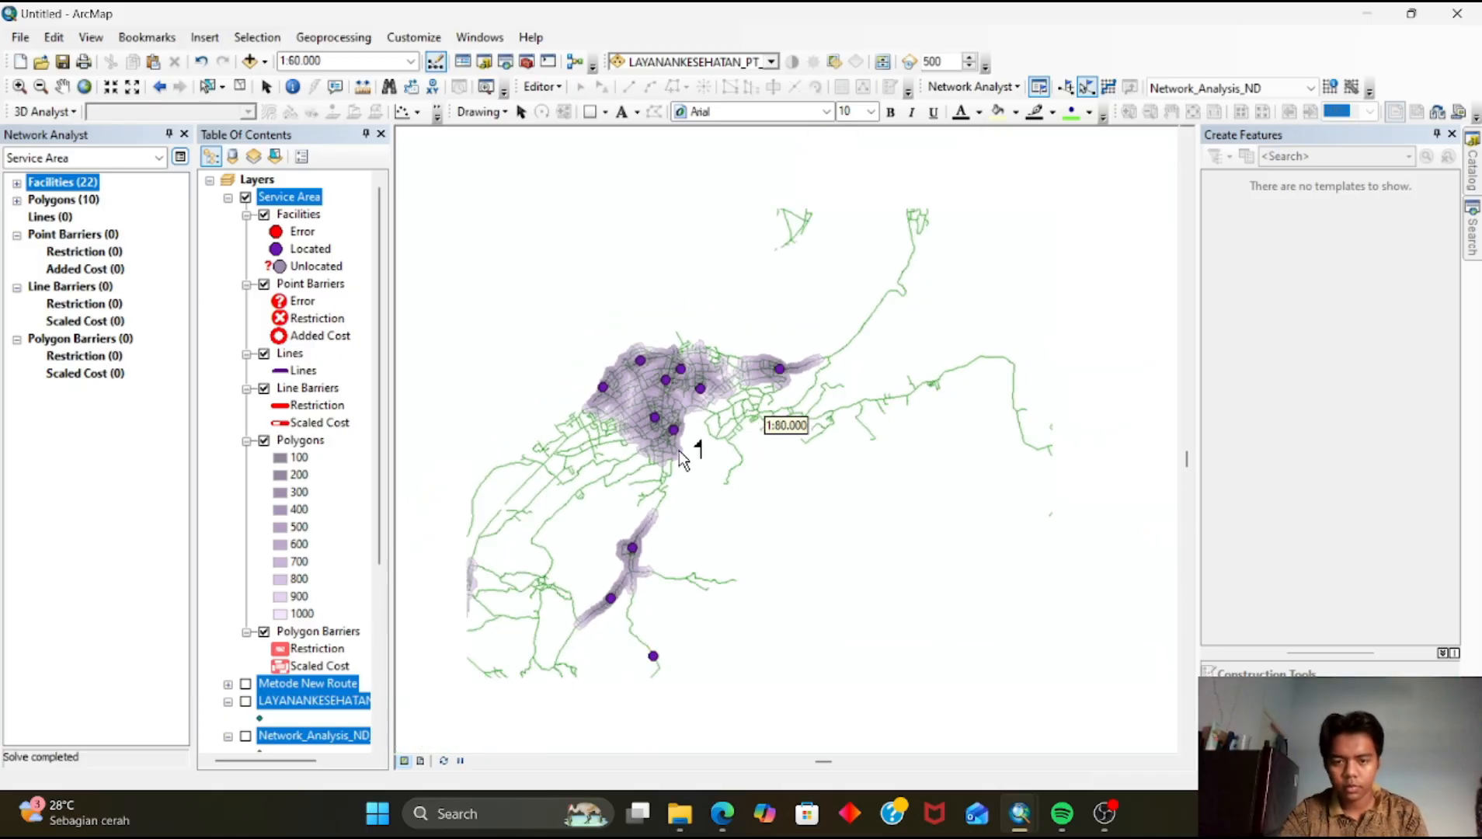
scroll(696, 462, "up", 1)
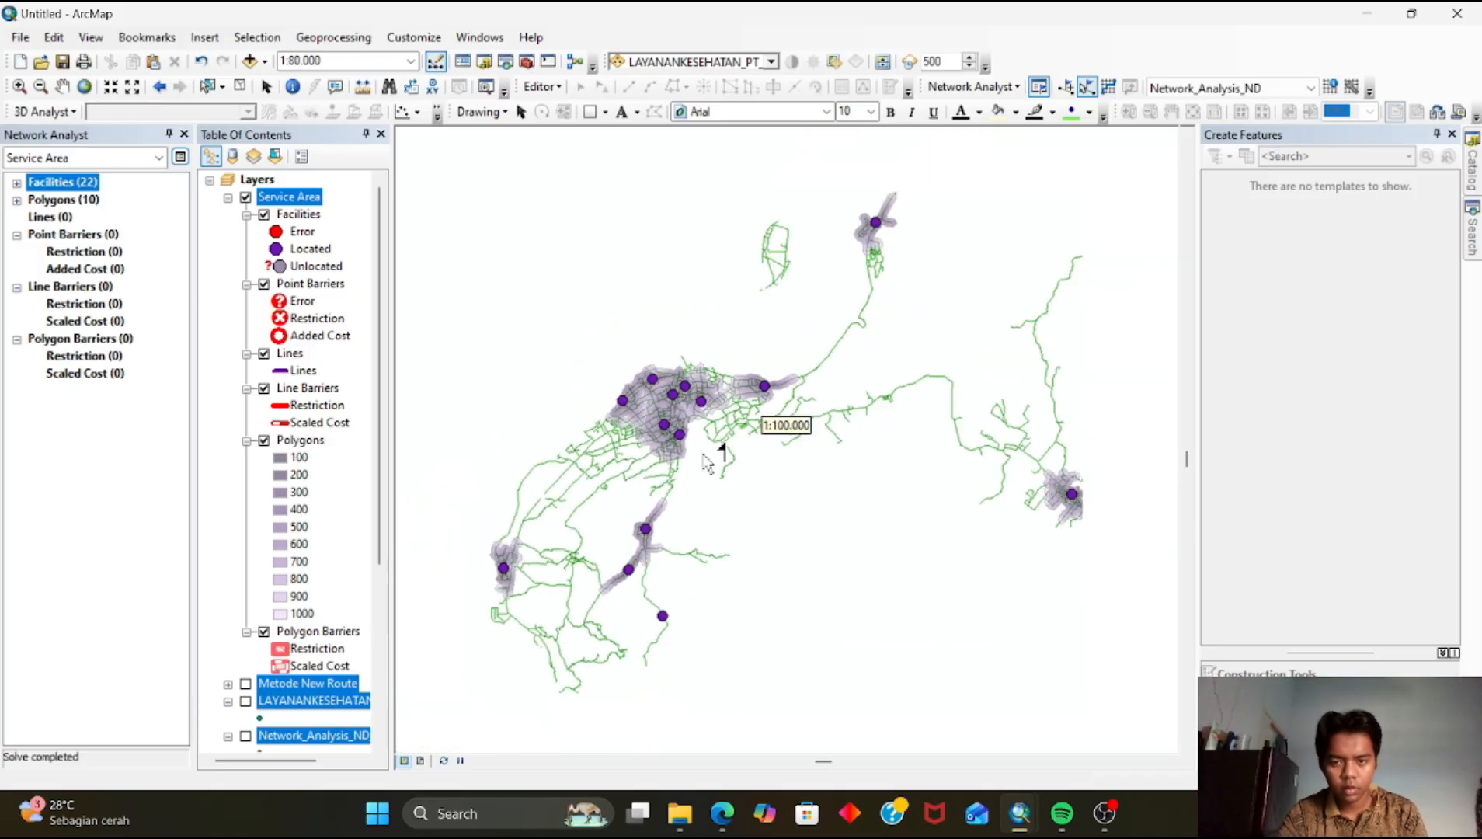
Change the Service Area's located facilities symbol to the ArcGIS_Explorer Hospital symbol
left_click(277, 249)
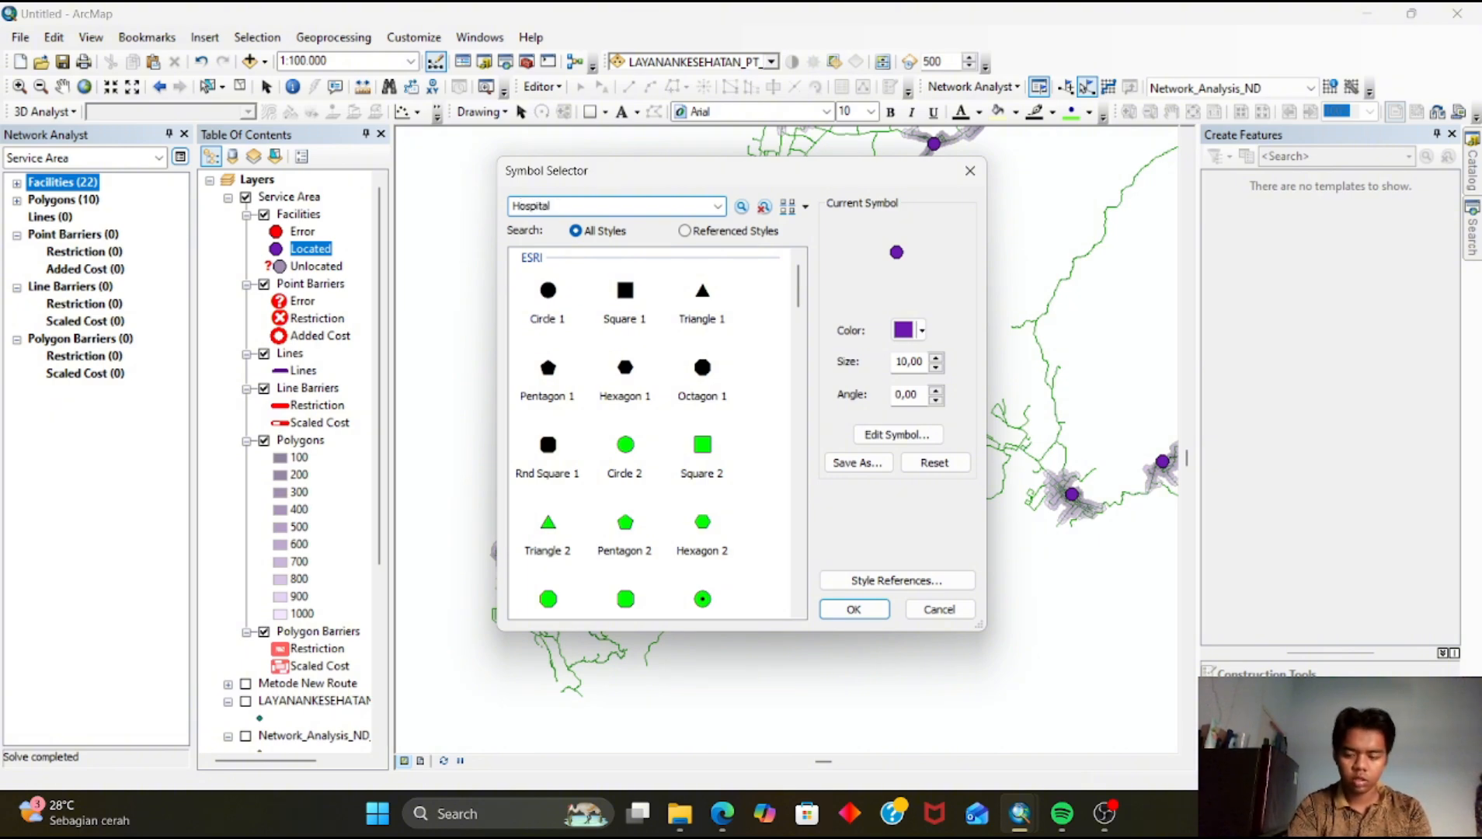
key("Return")
left_click(561, 405)
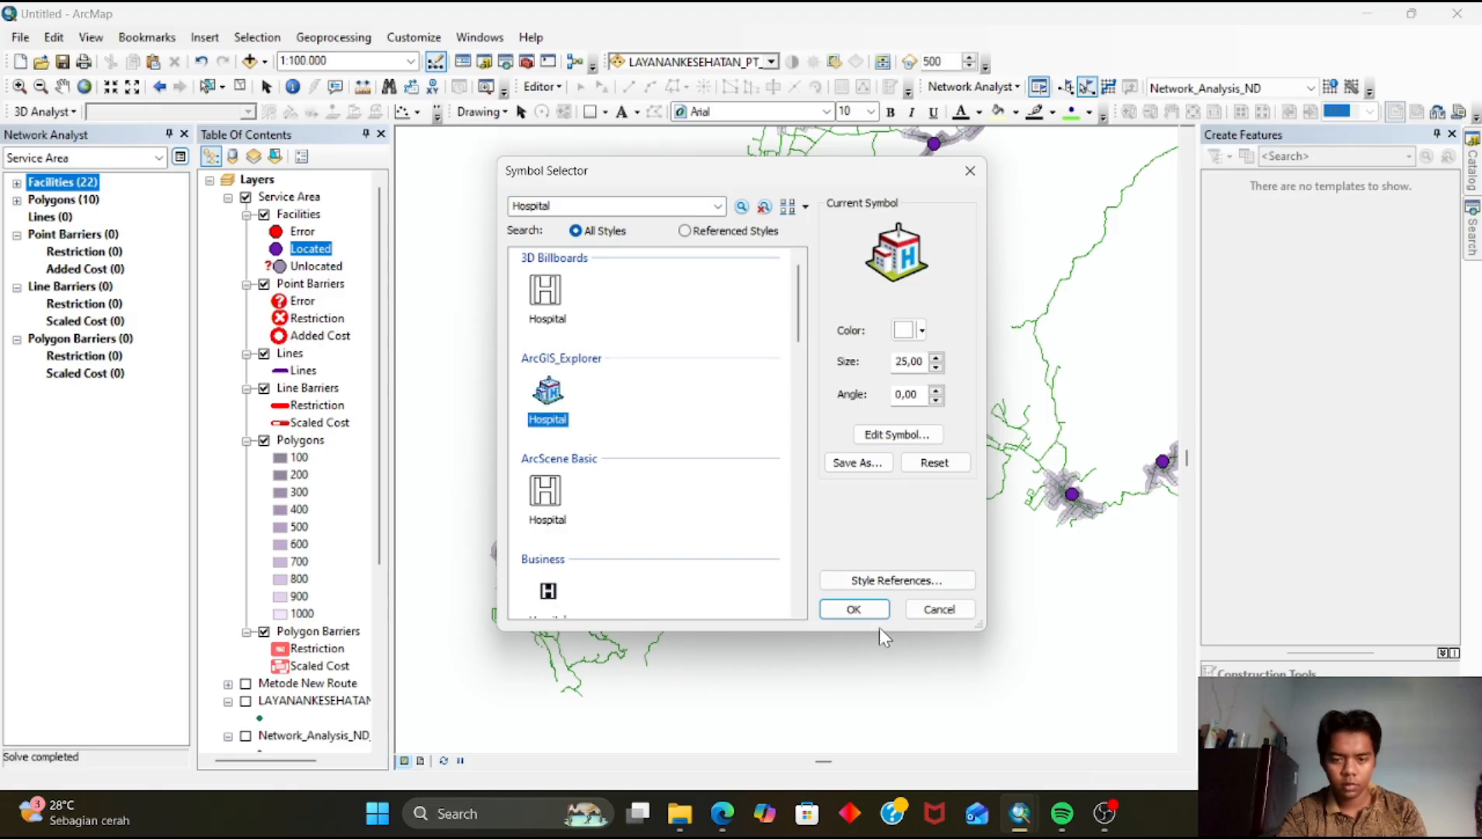
left_click(854, 610)
Turn off and collapse the Service Area layer
scroll(682, 476, "up", 3)
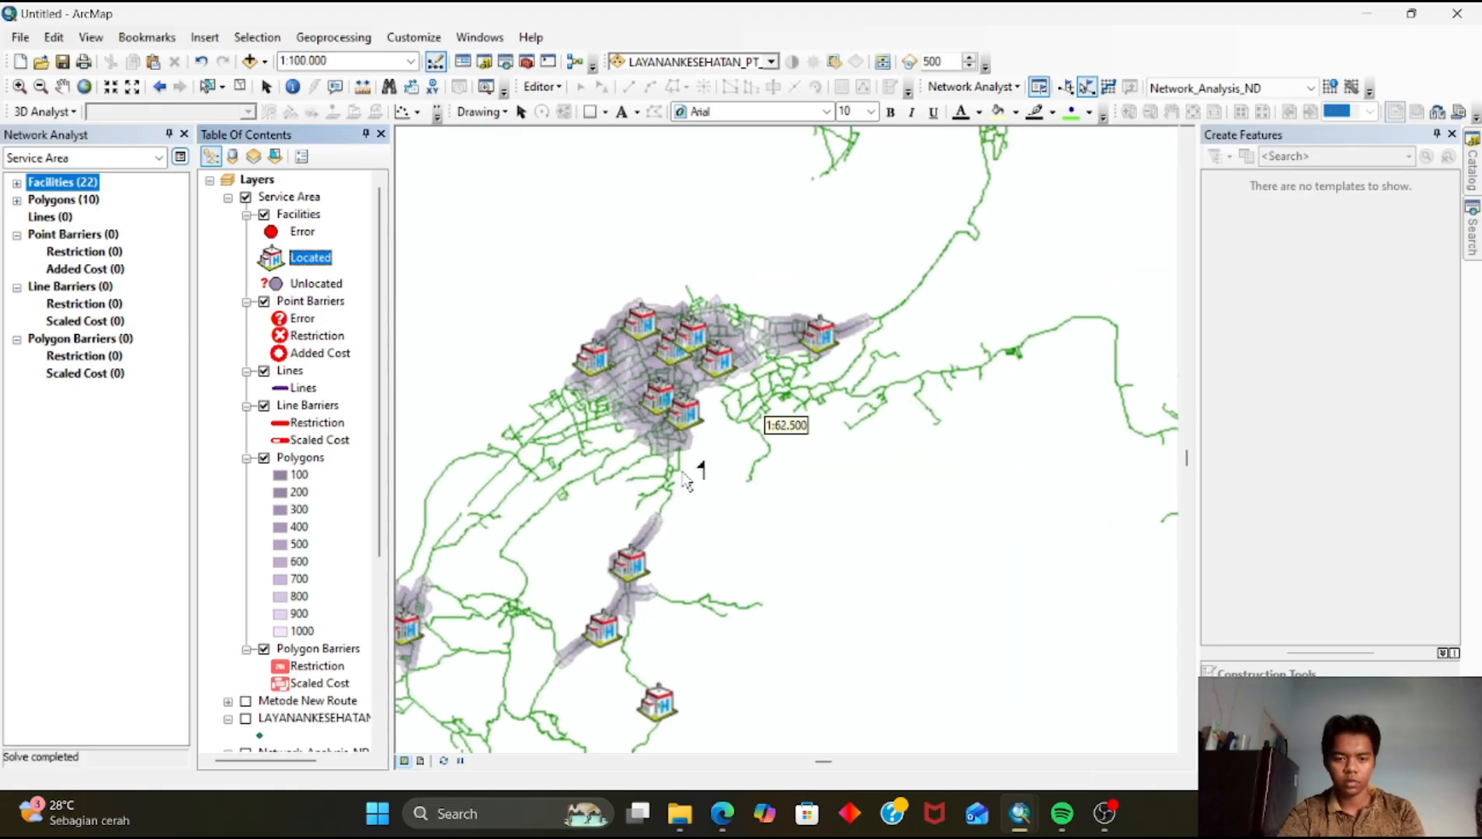
scroll(750, 462, "down", 2)
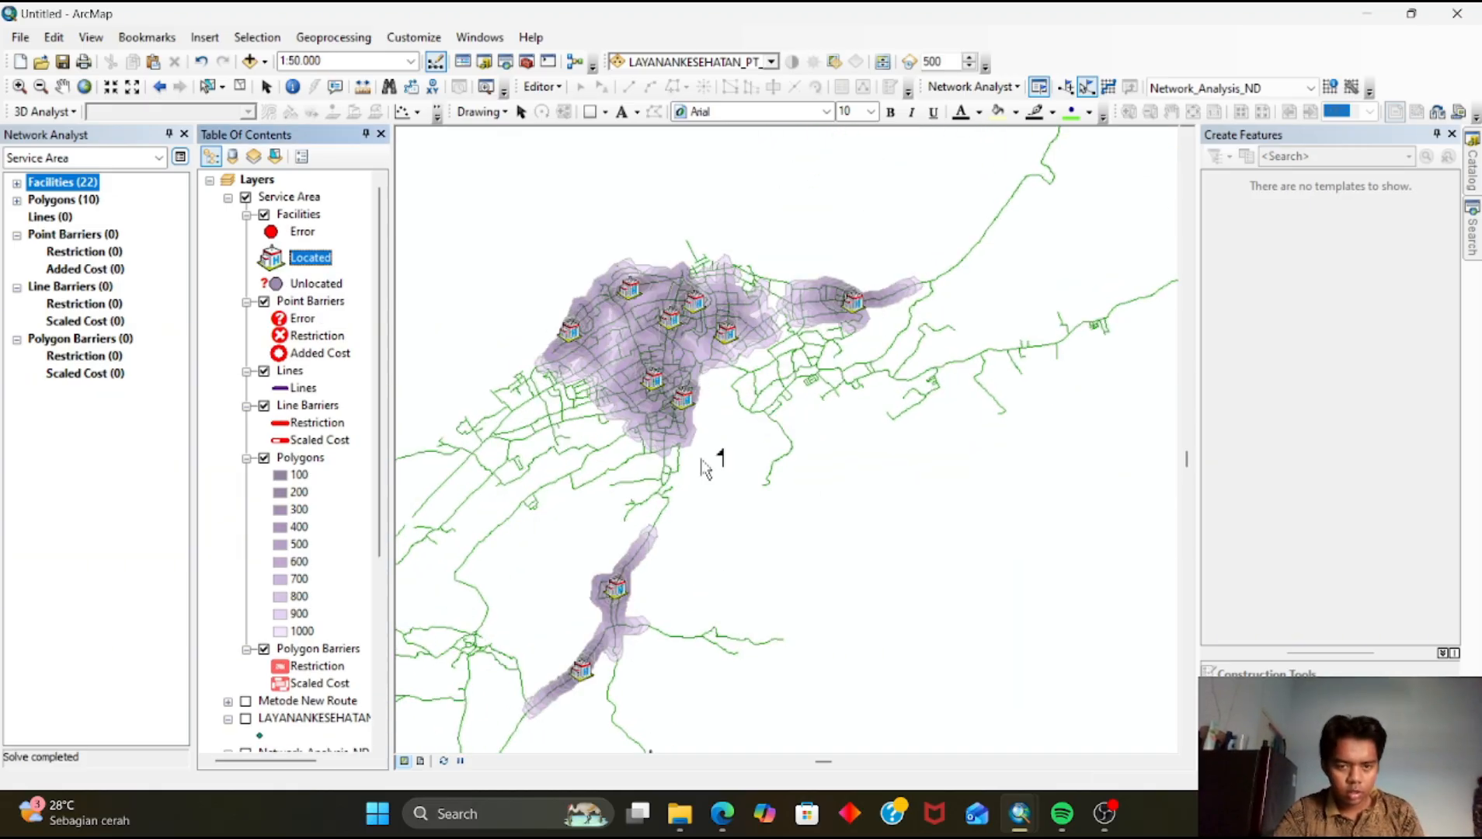
scroll(751, 462, "down", 3)
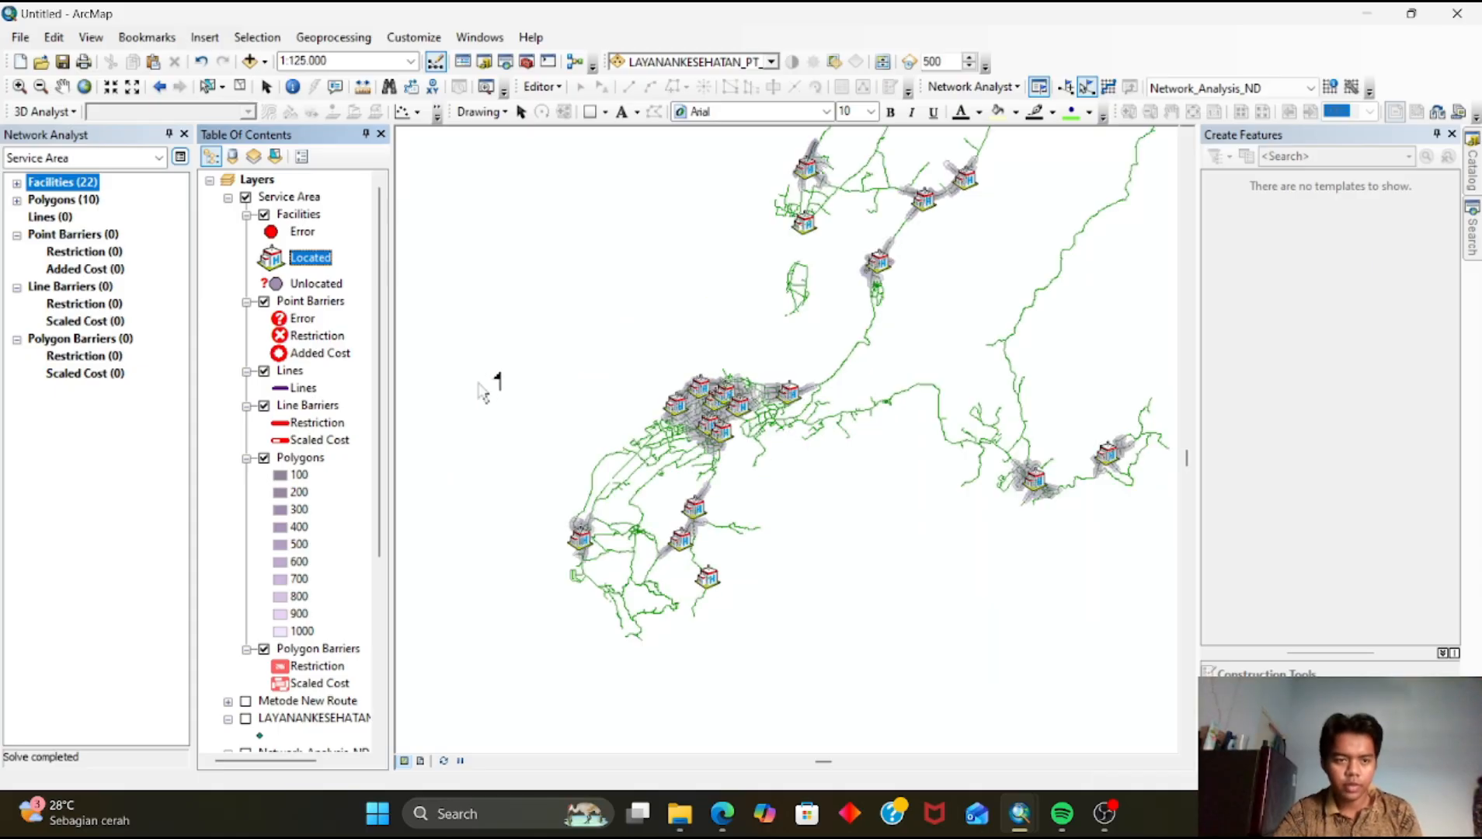
left_click(245, 197)
left_click(228, 197)
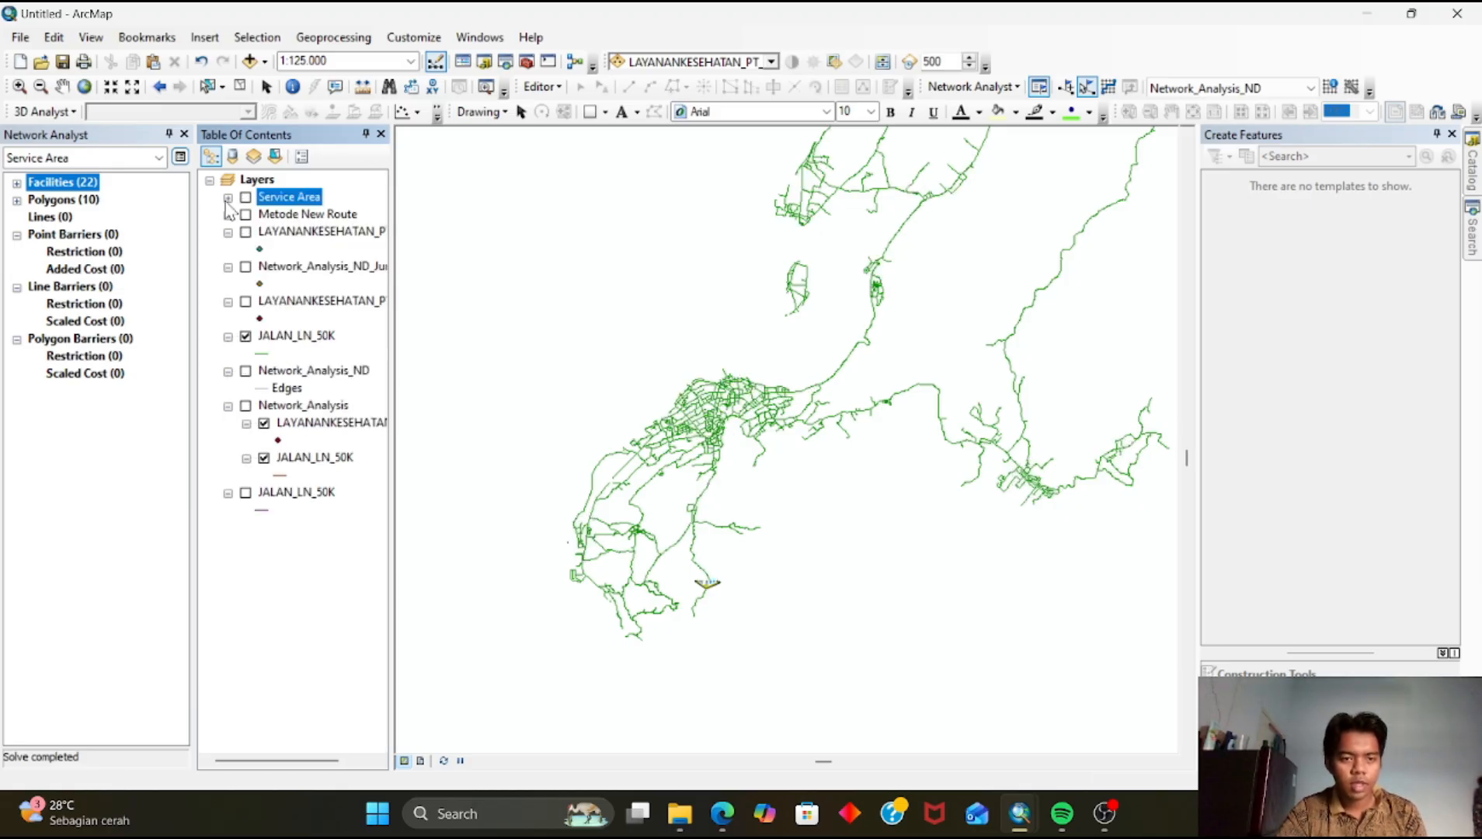
Create a new Closest Facility analysis layer
left_click(971, 86)
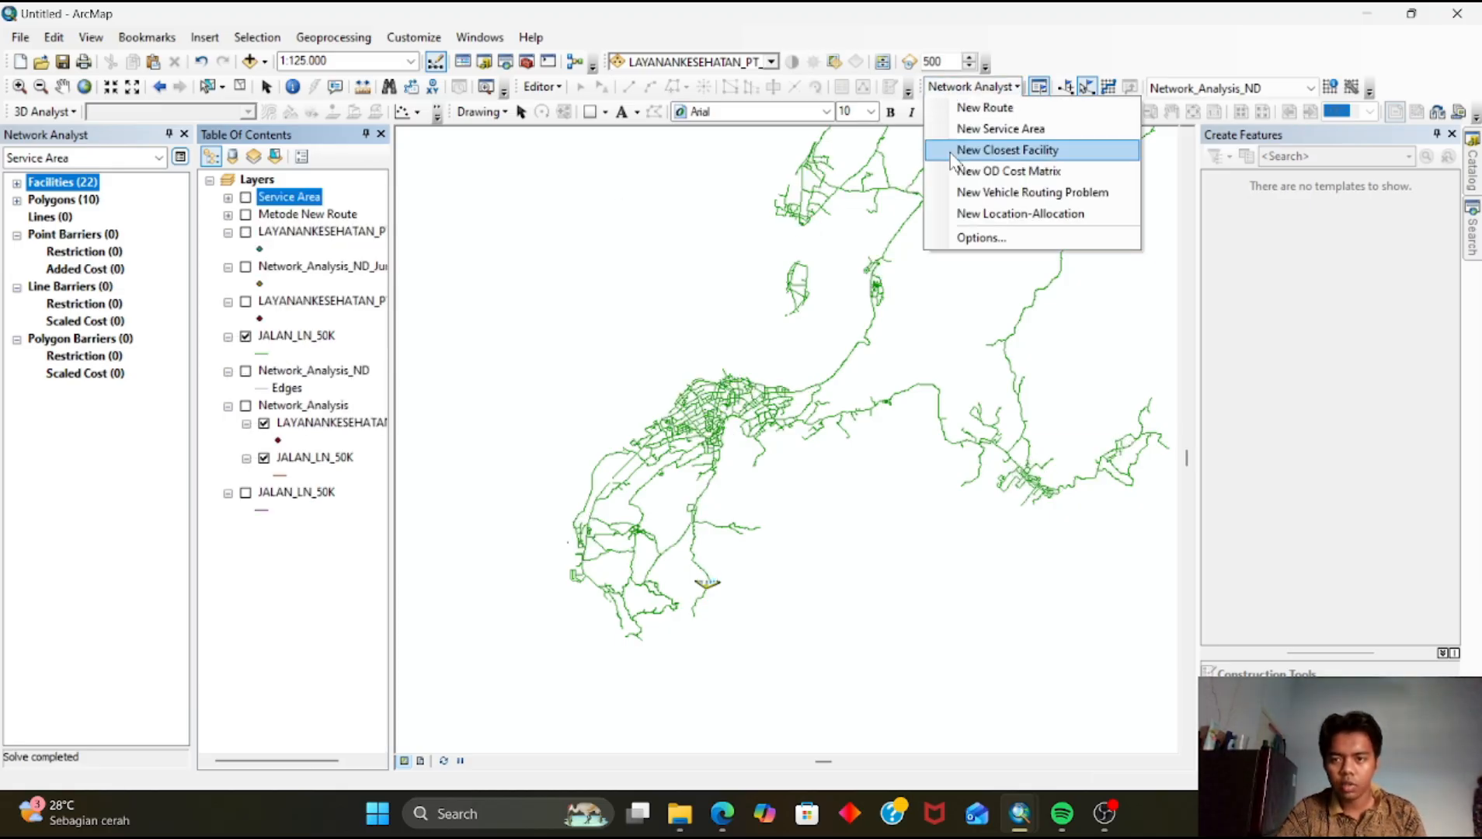
left_click(953, 152)
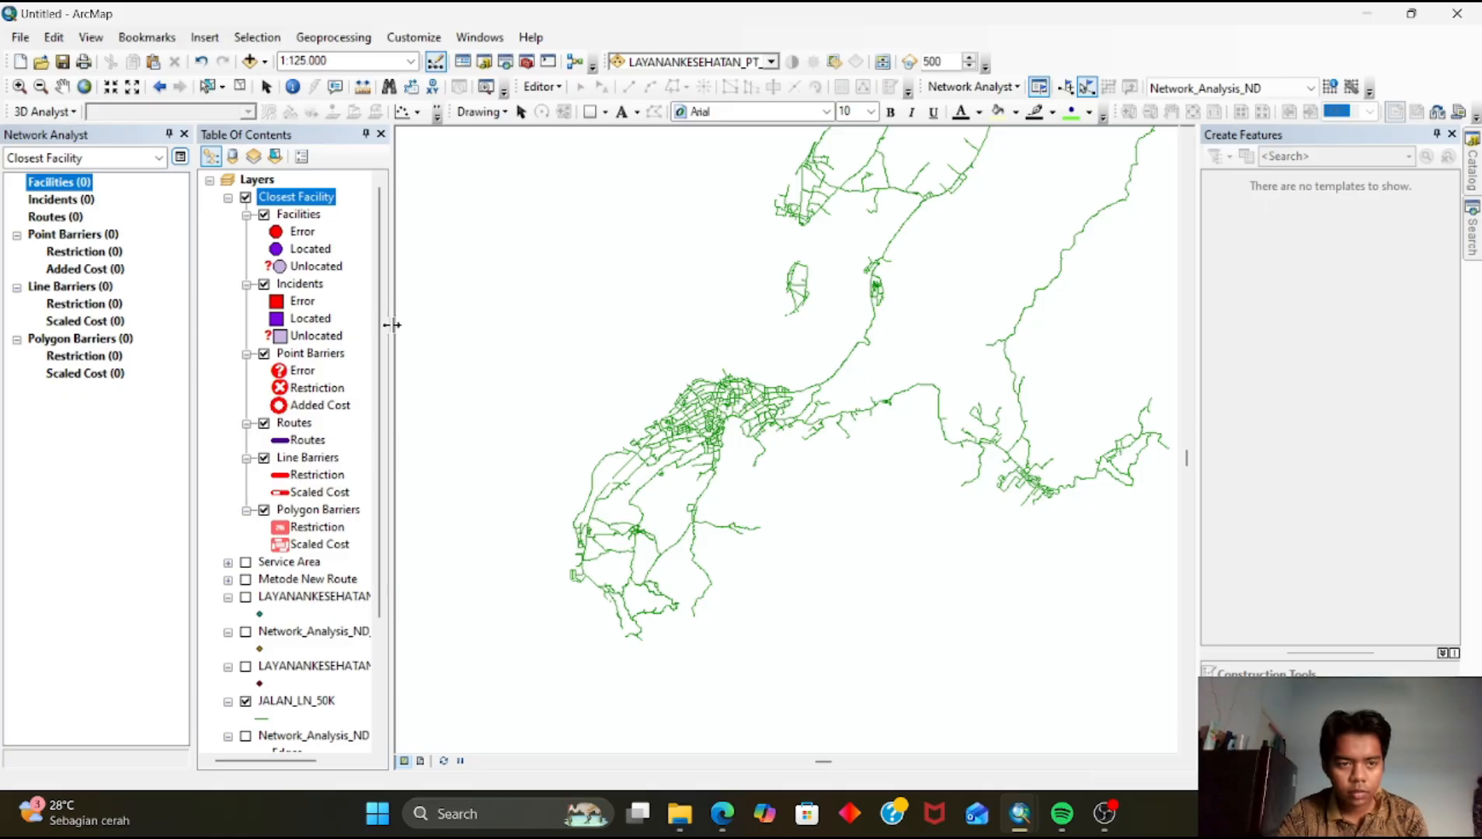
left_click_drag(700, 444, 584, 515)
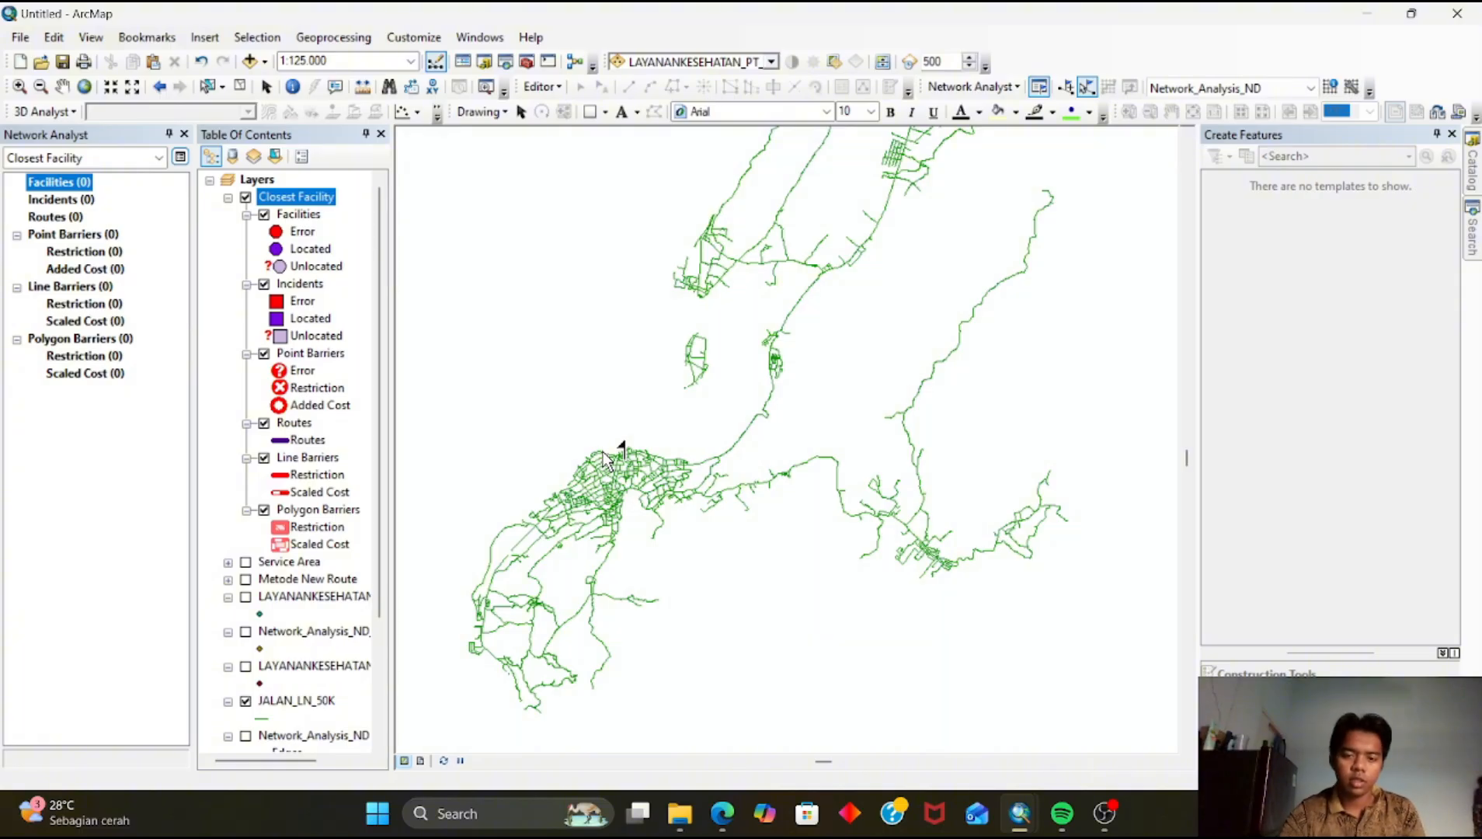
scroll(656, 525, "up", 3)
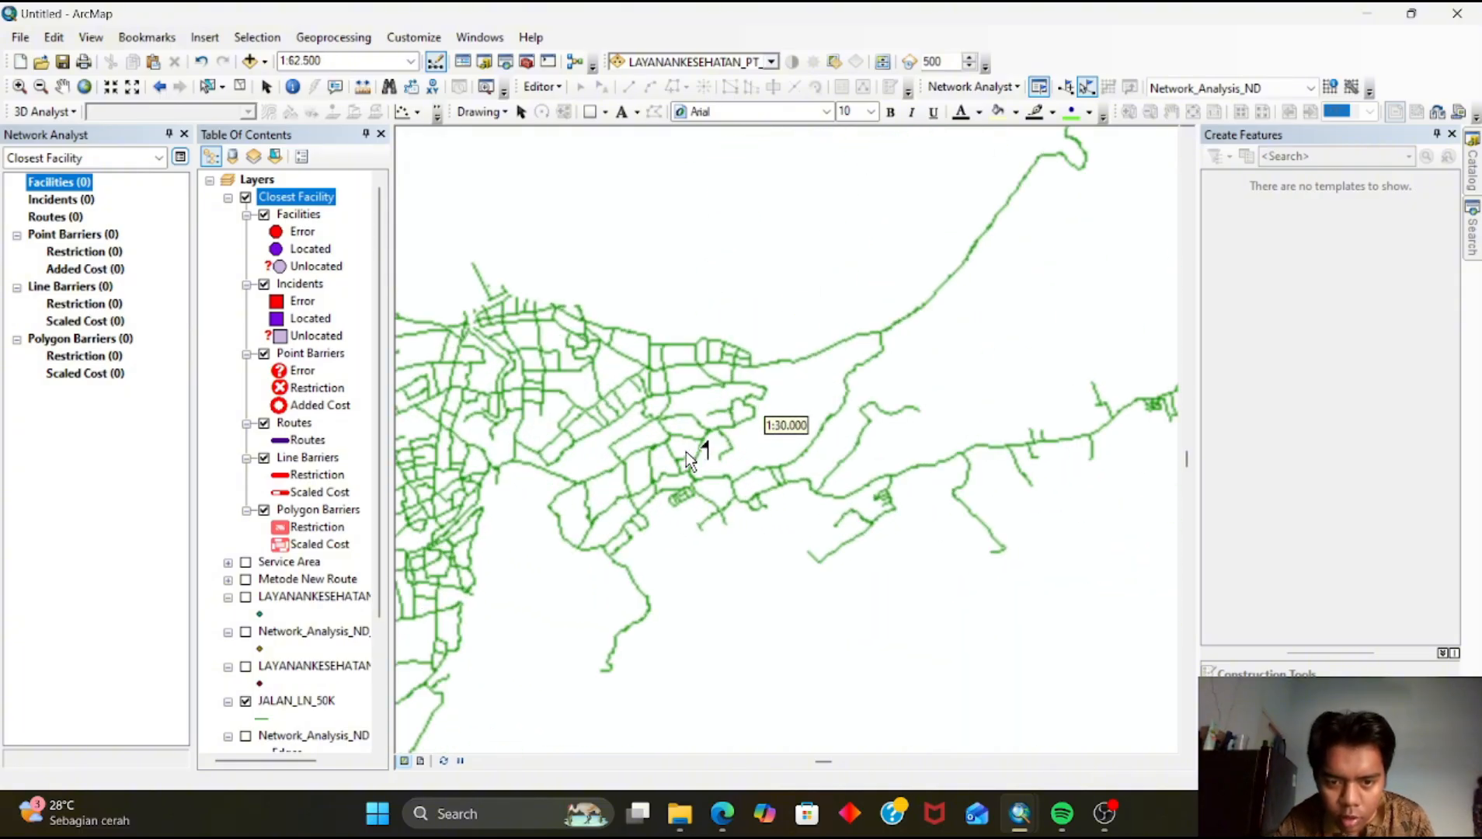
scroll(687, 446, "down", 4)
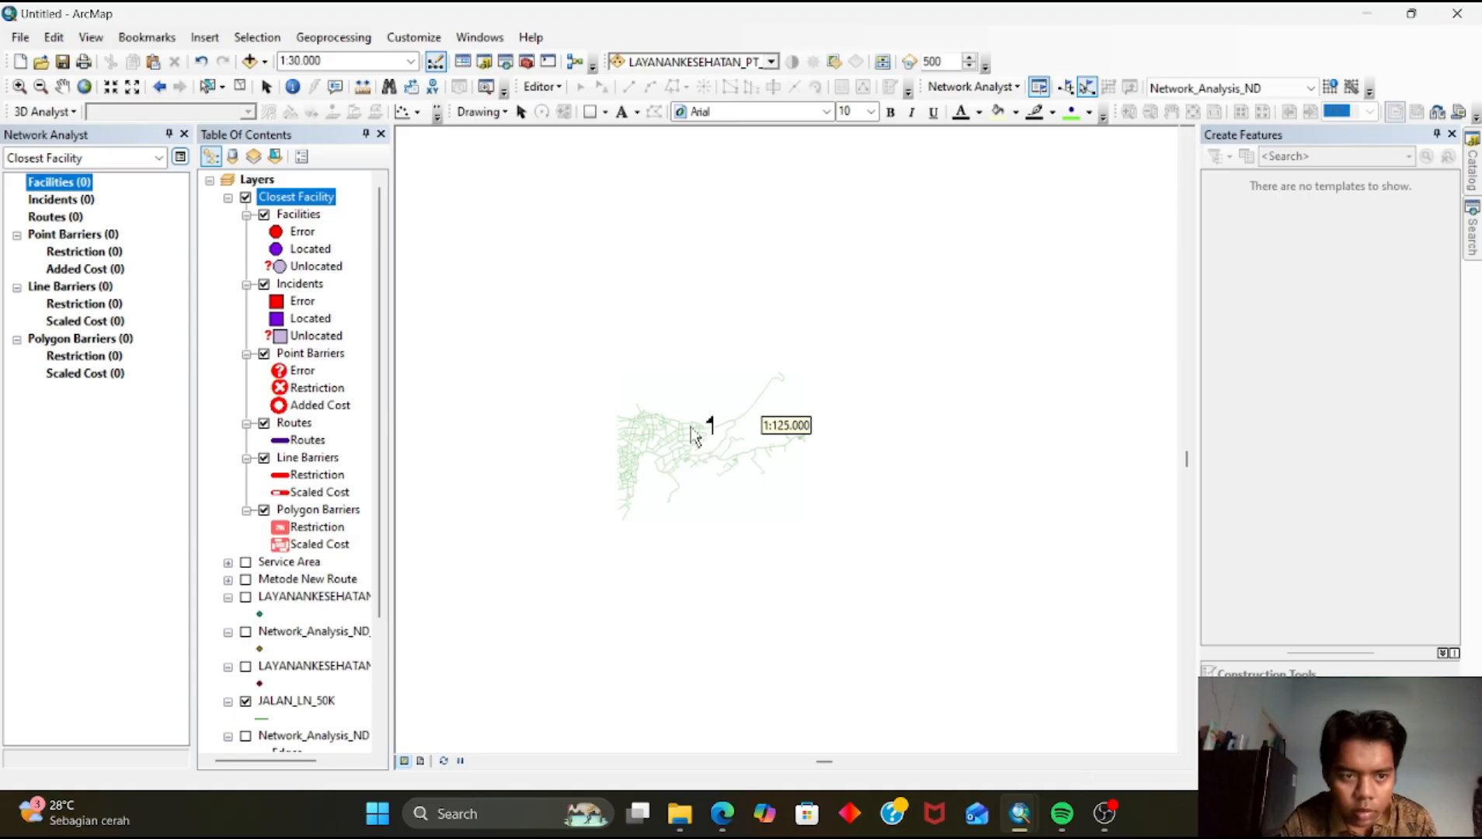
left_click_drag(690, 403, 676, 508)
scroll(763, 439, "down", 2)
scroll(766, 445, "up", 1)
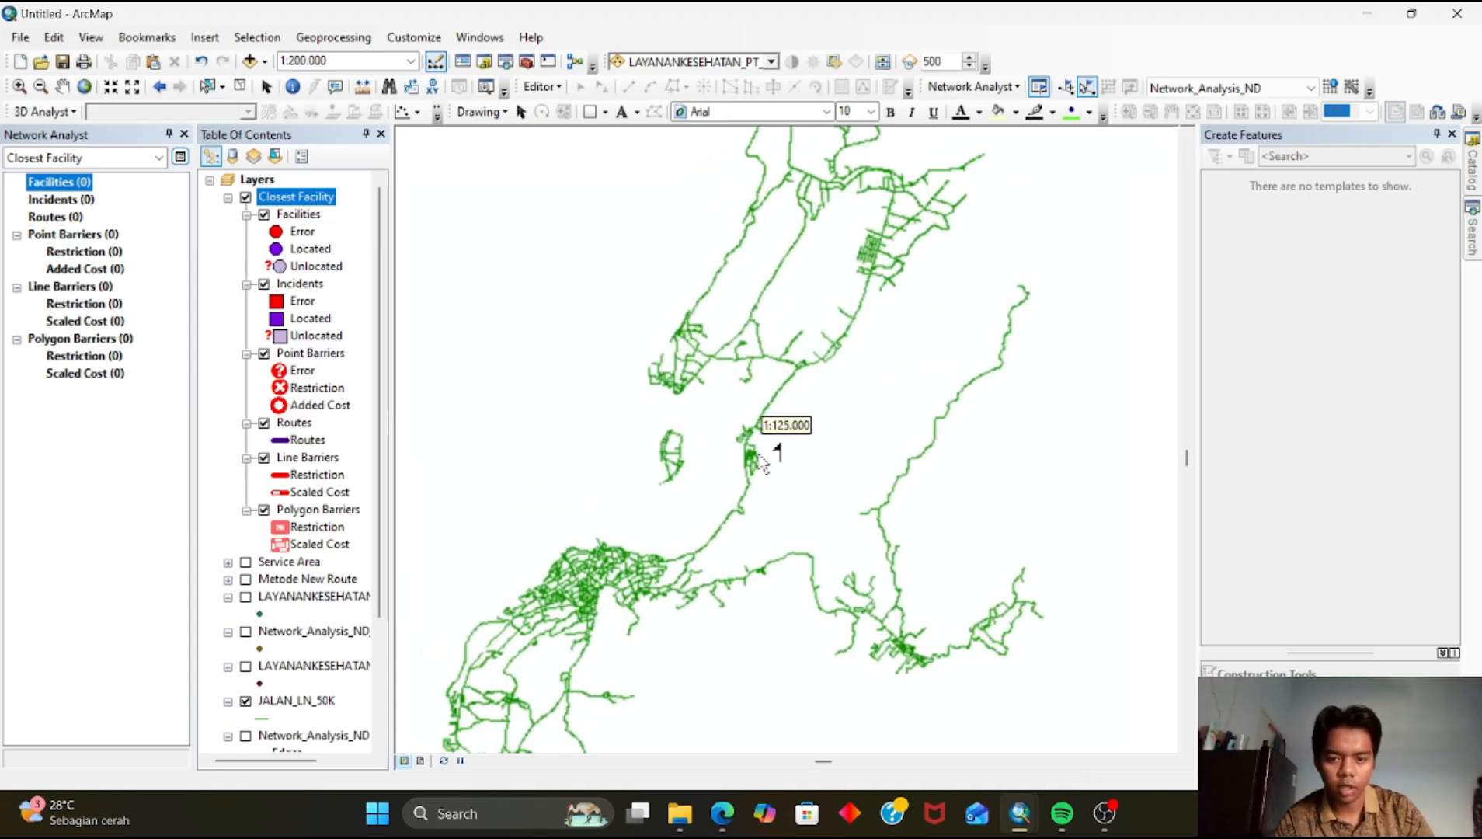
Open the Closest Facility layer properties, keep Length as the accumulation attribute, and confirm
right_click(305, 204)
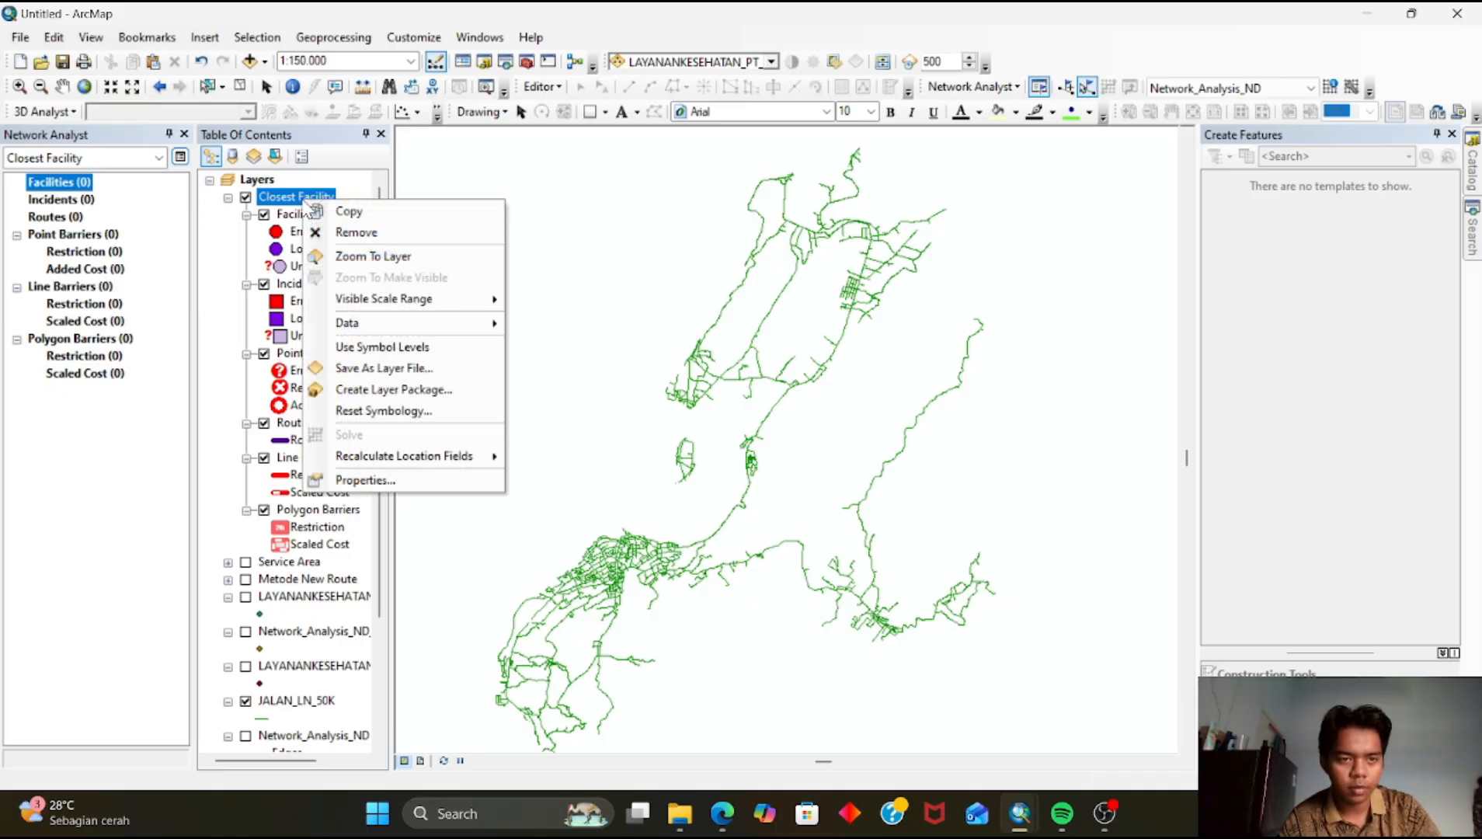
left_click(370, 483)
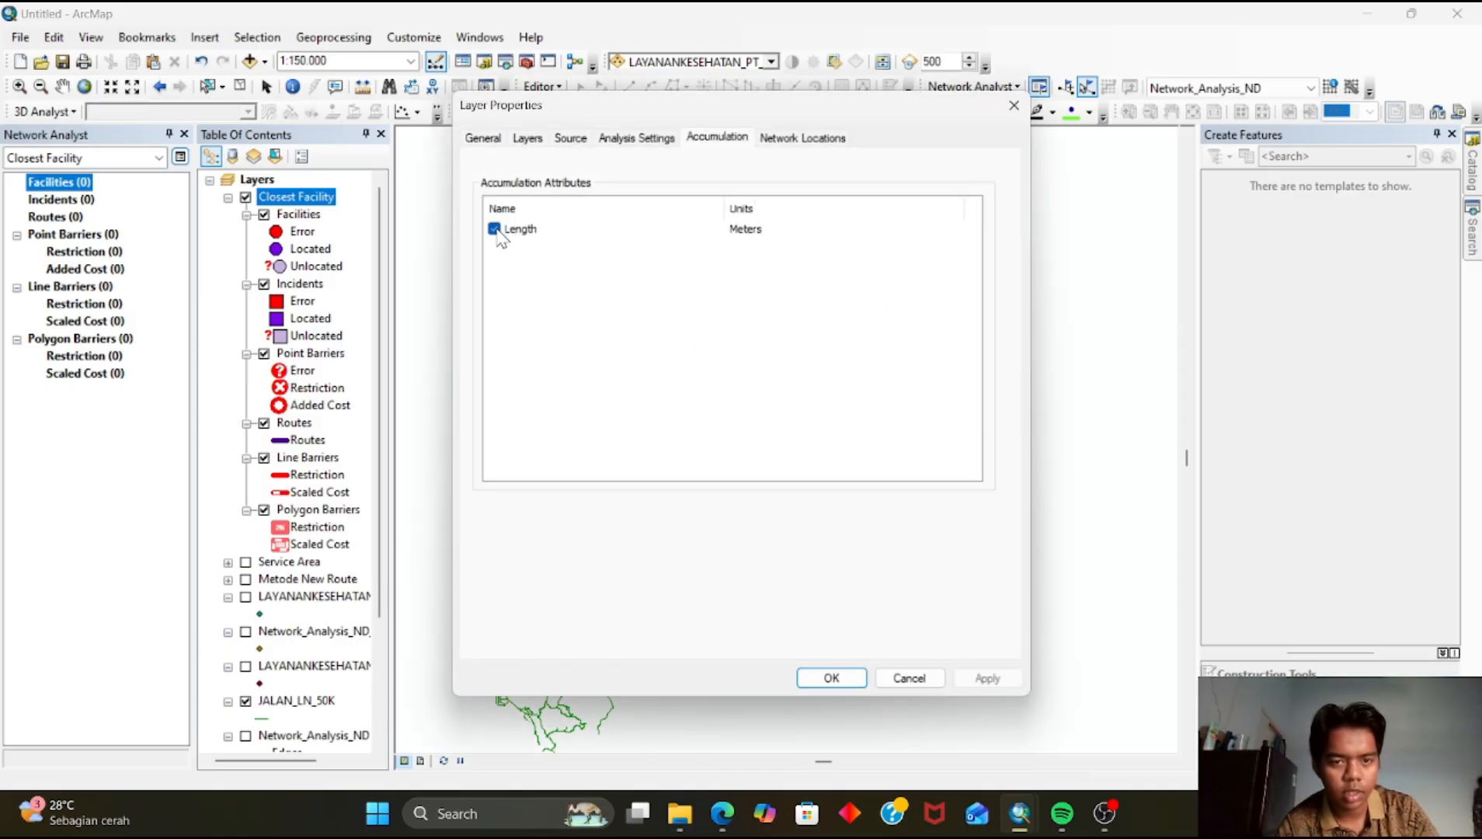
left_click(865, 680)
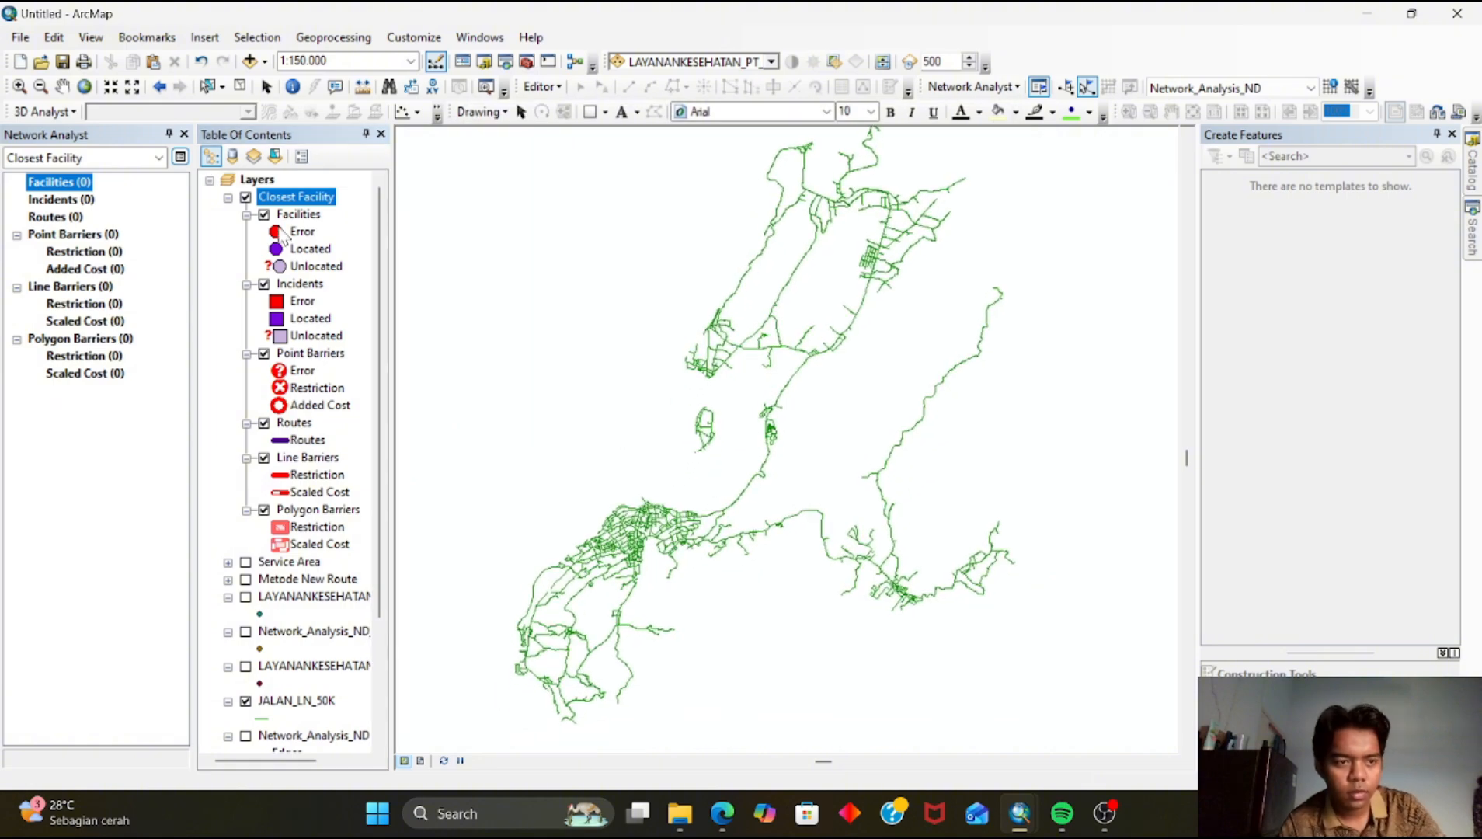
left_click(62, 201)
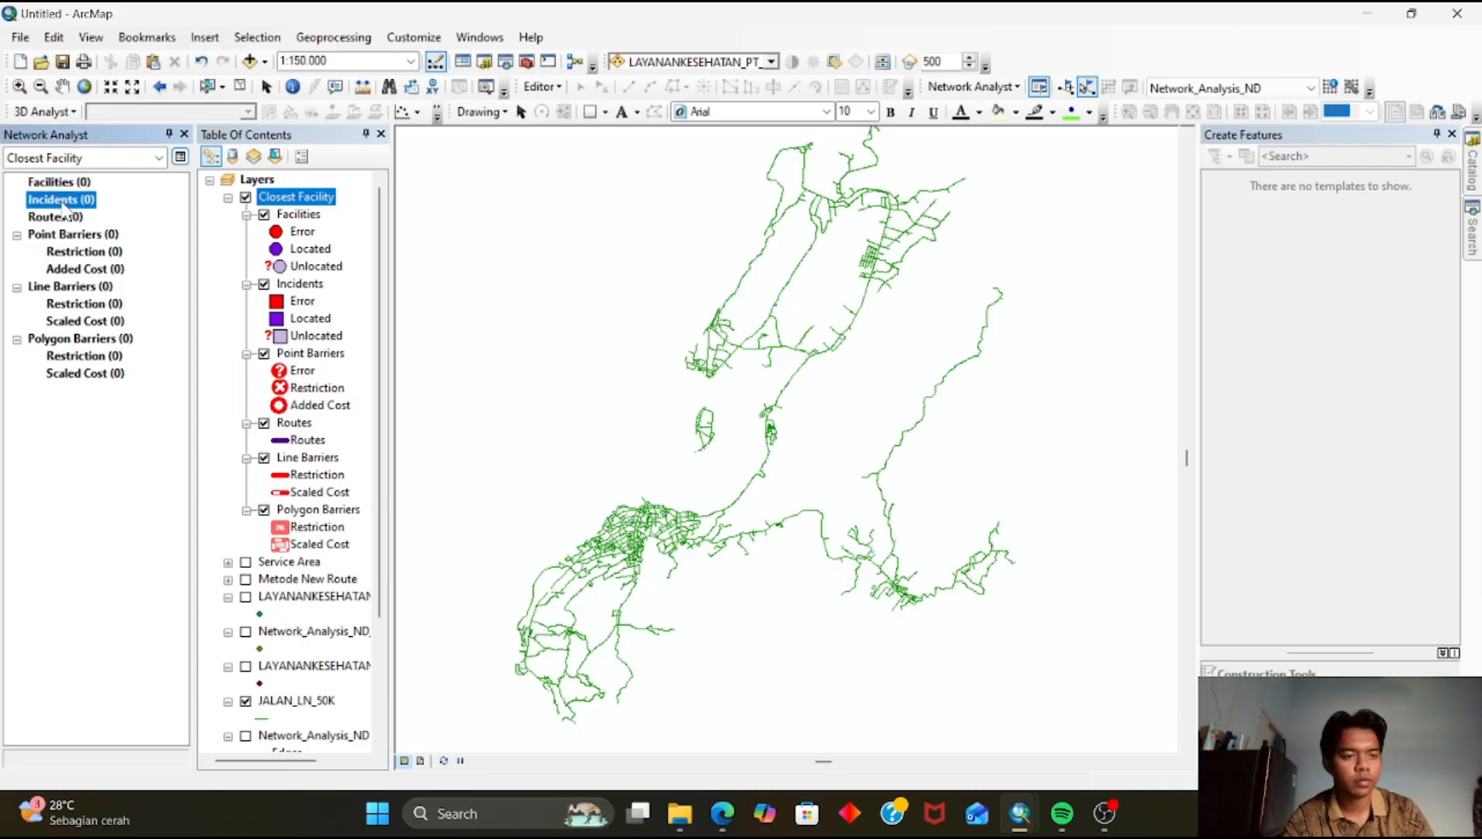
right_click(63, 204)
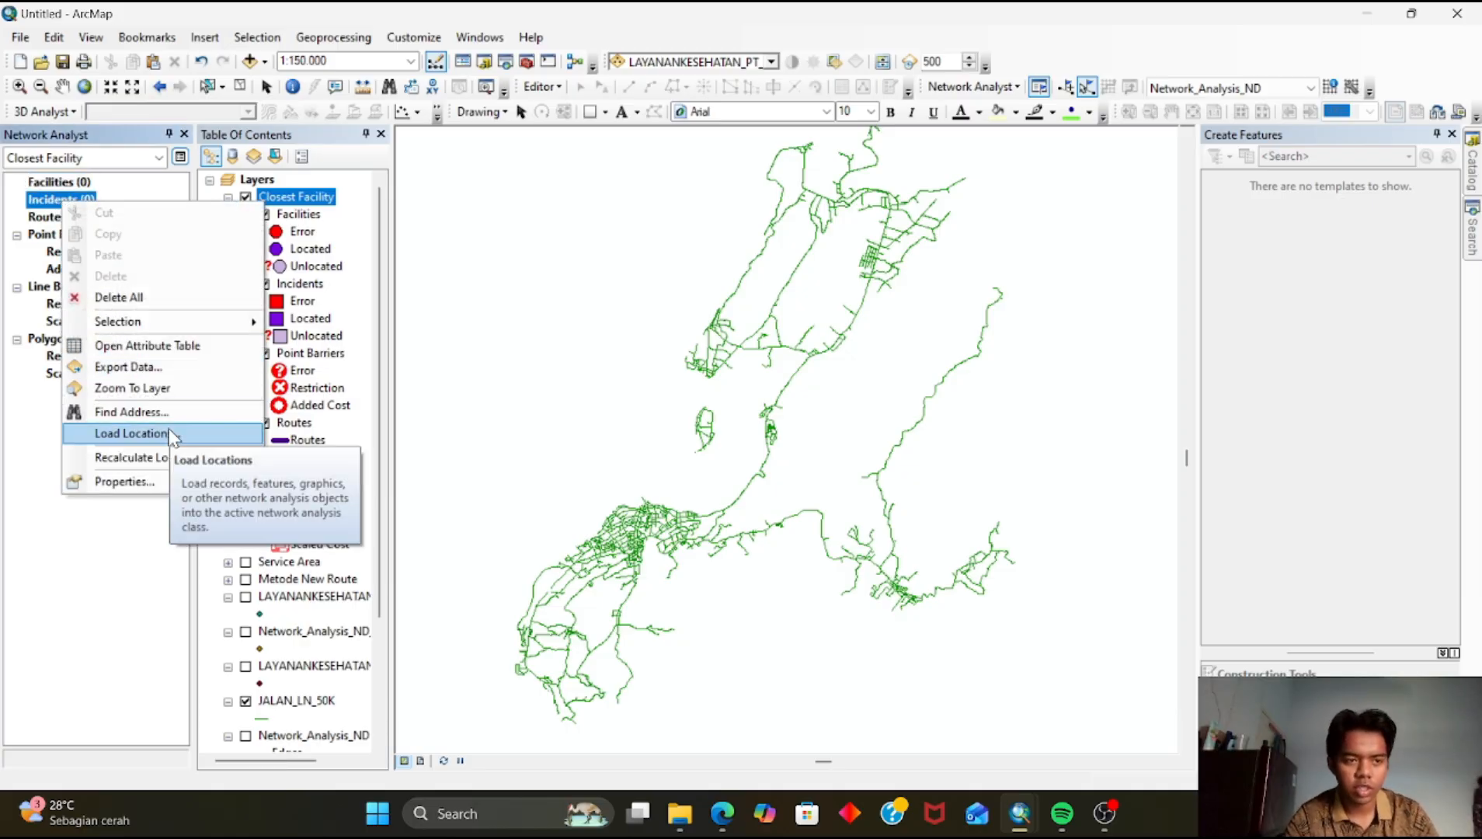
left_click(131, 433)
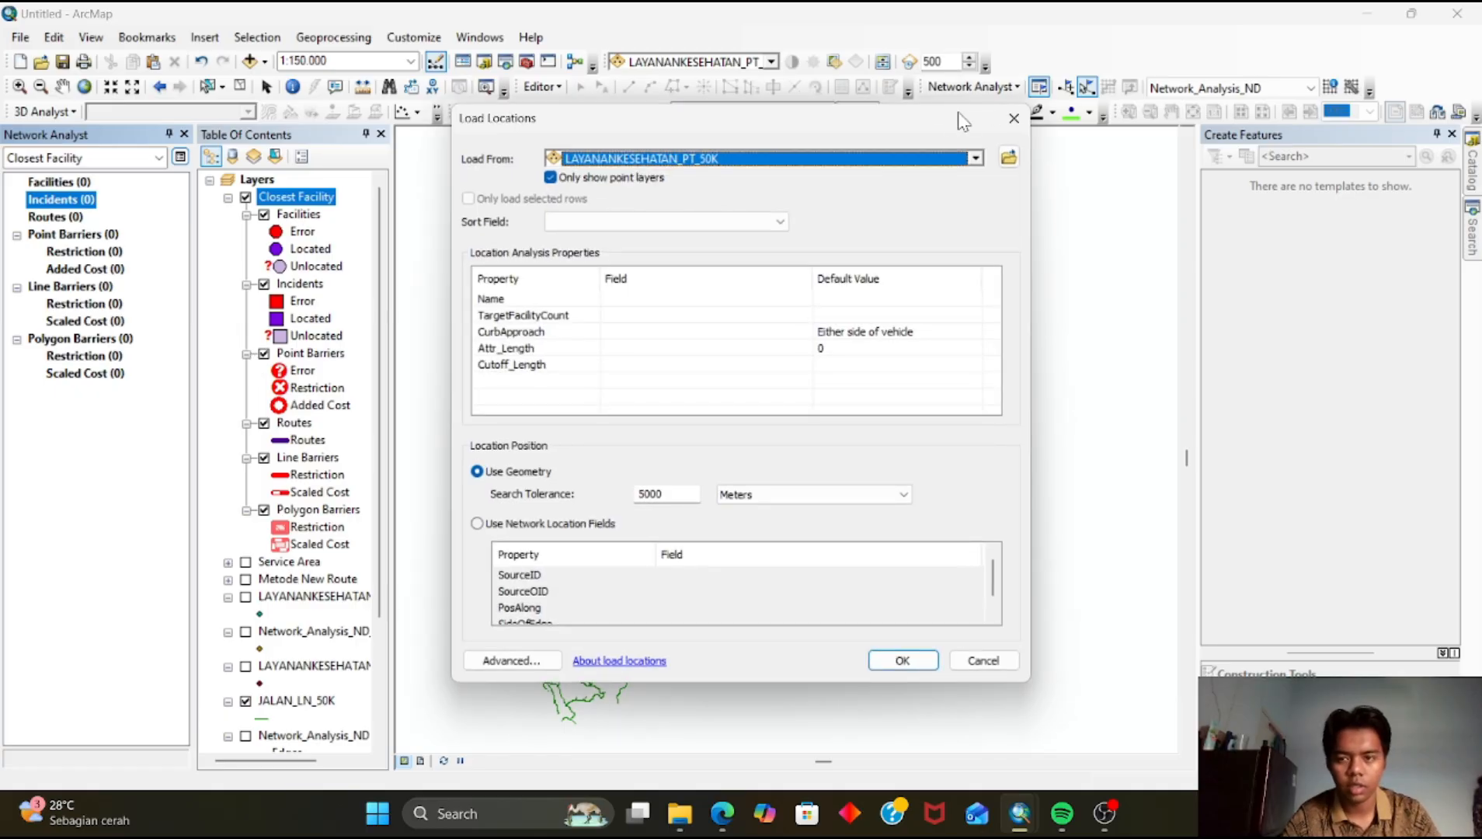
left_click(1013, 118)
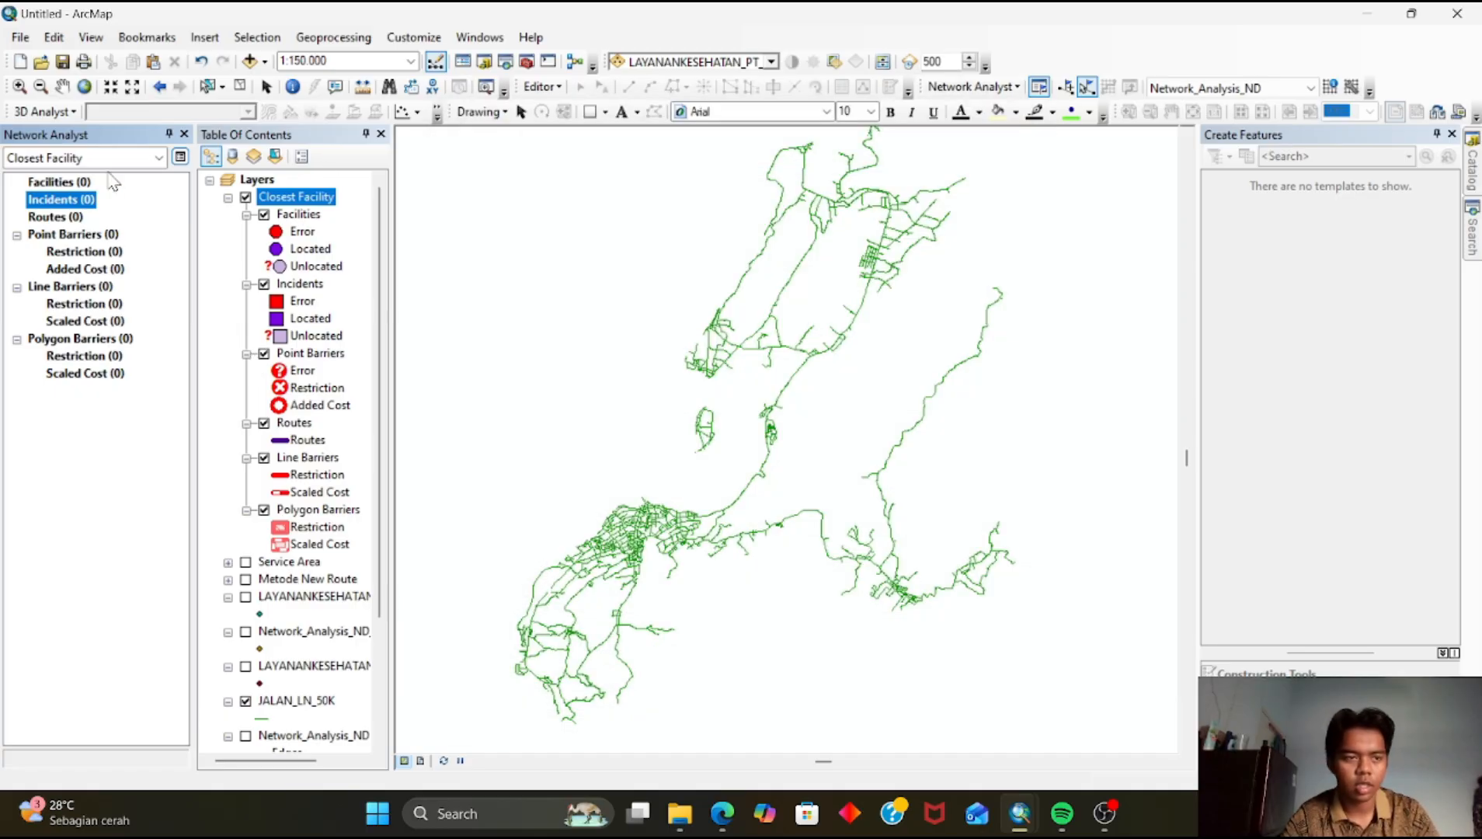
Load the Facilities from PUSKESMAS_PT_50K.shp in the KOTA BAU BAU folder
left_click(62, 184)
right_click(62, 185)
left_click(169, 416)
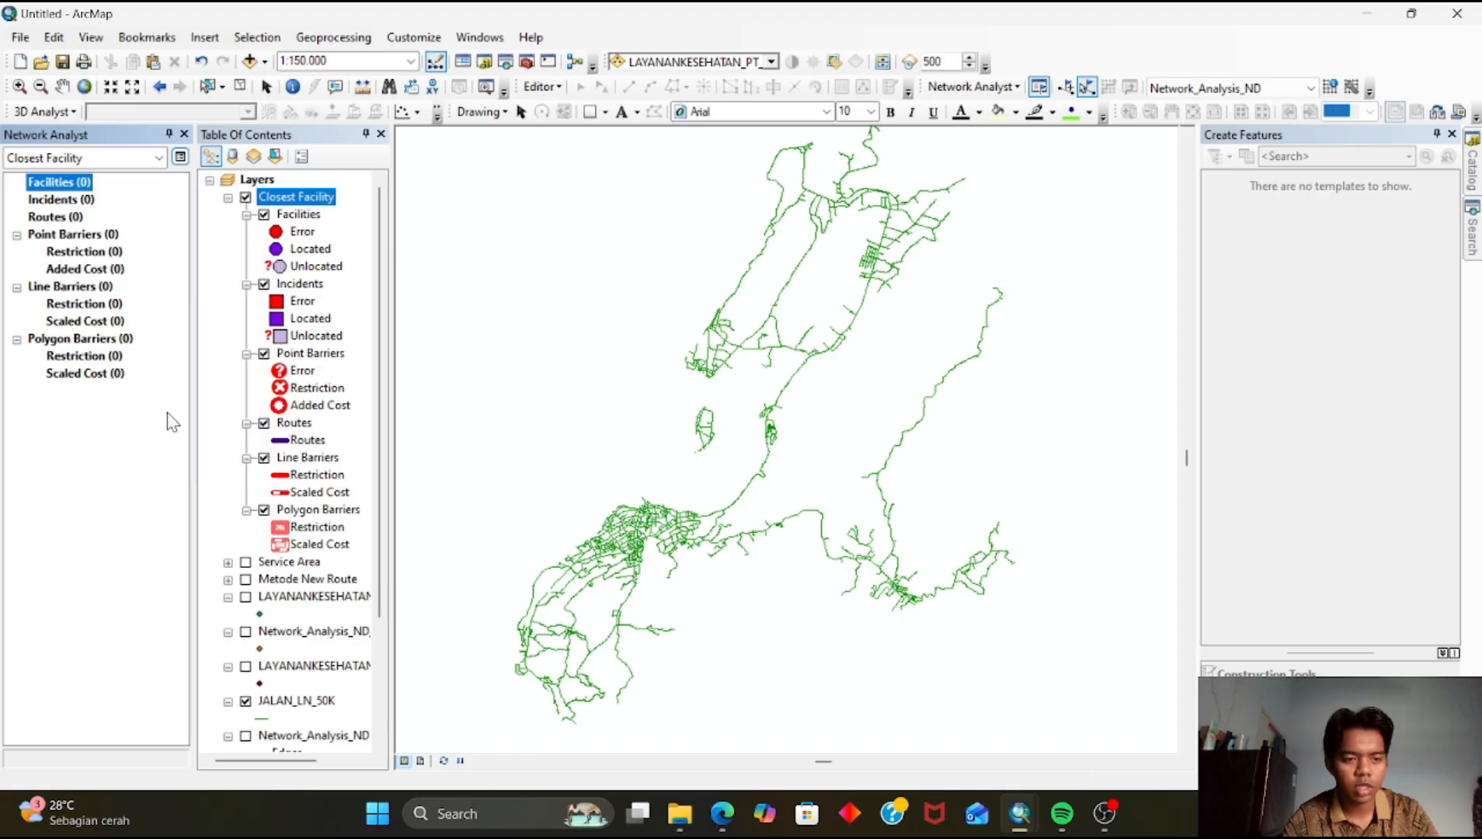
left_click(1008, 157)
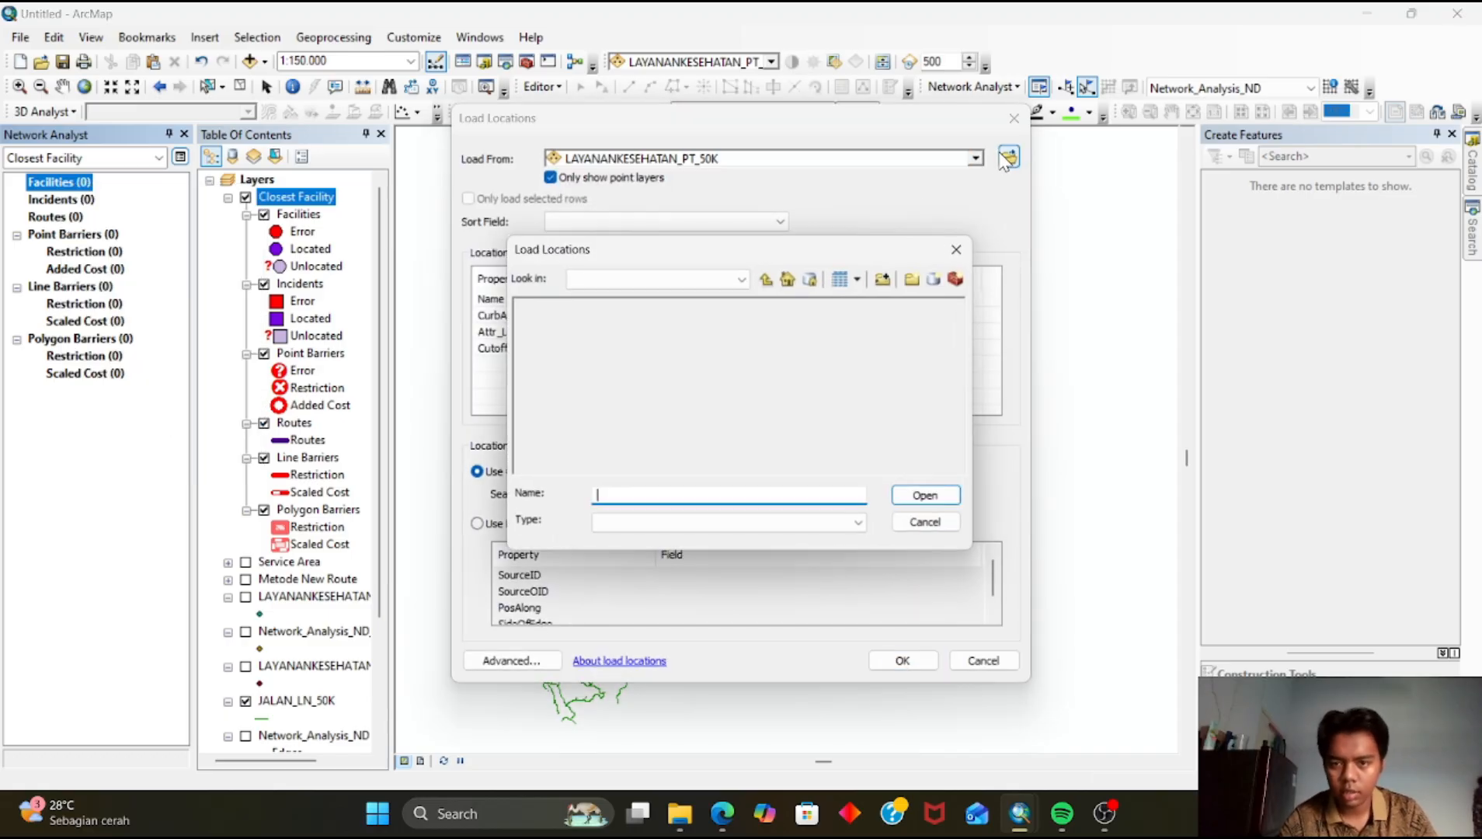
left_click(773, 338)
left_click(931, 498)
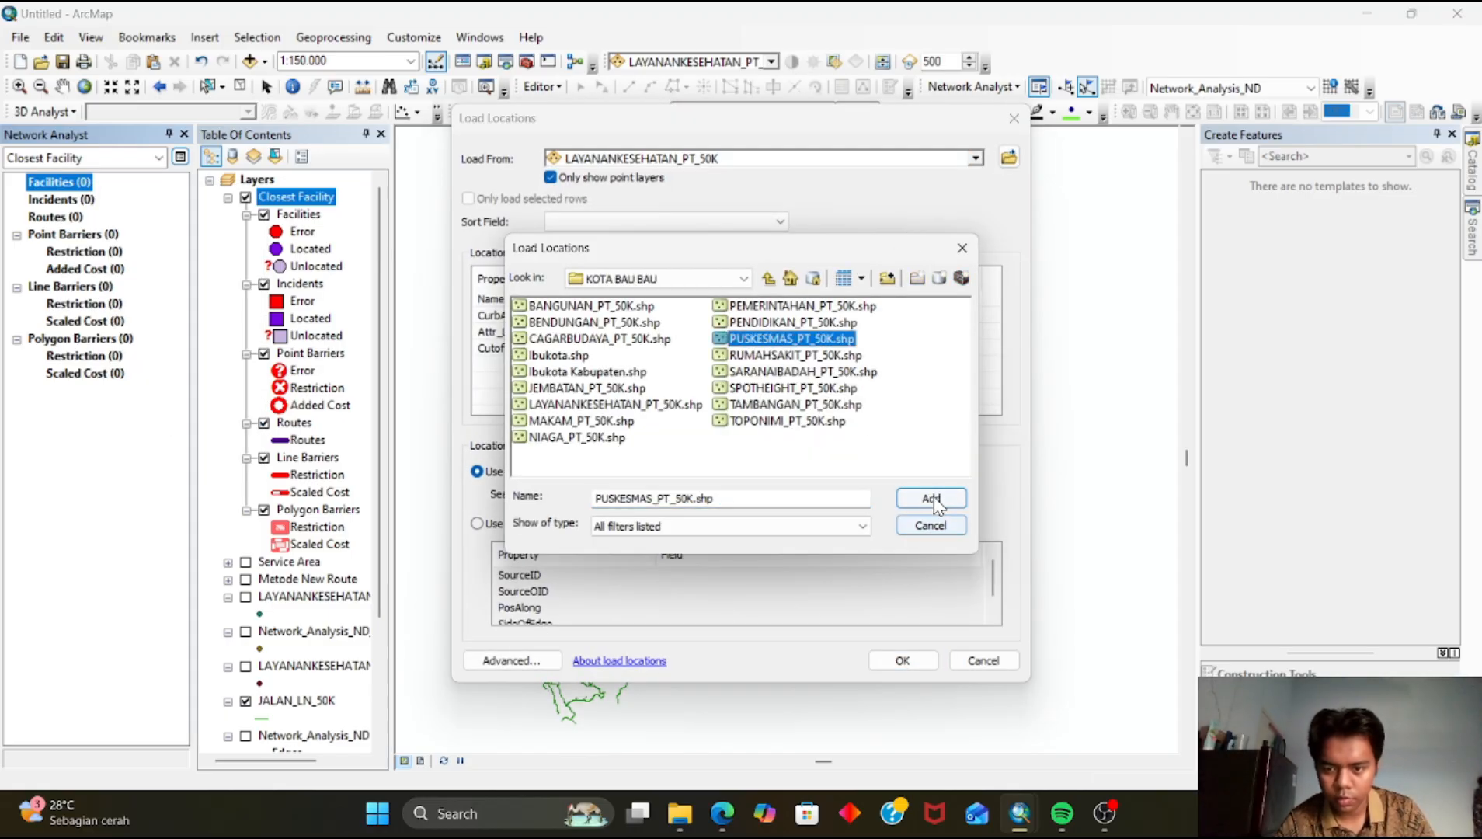
left_click(920, 669)
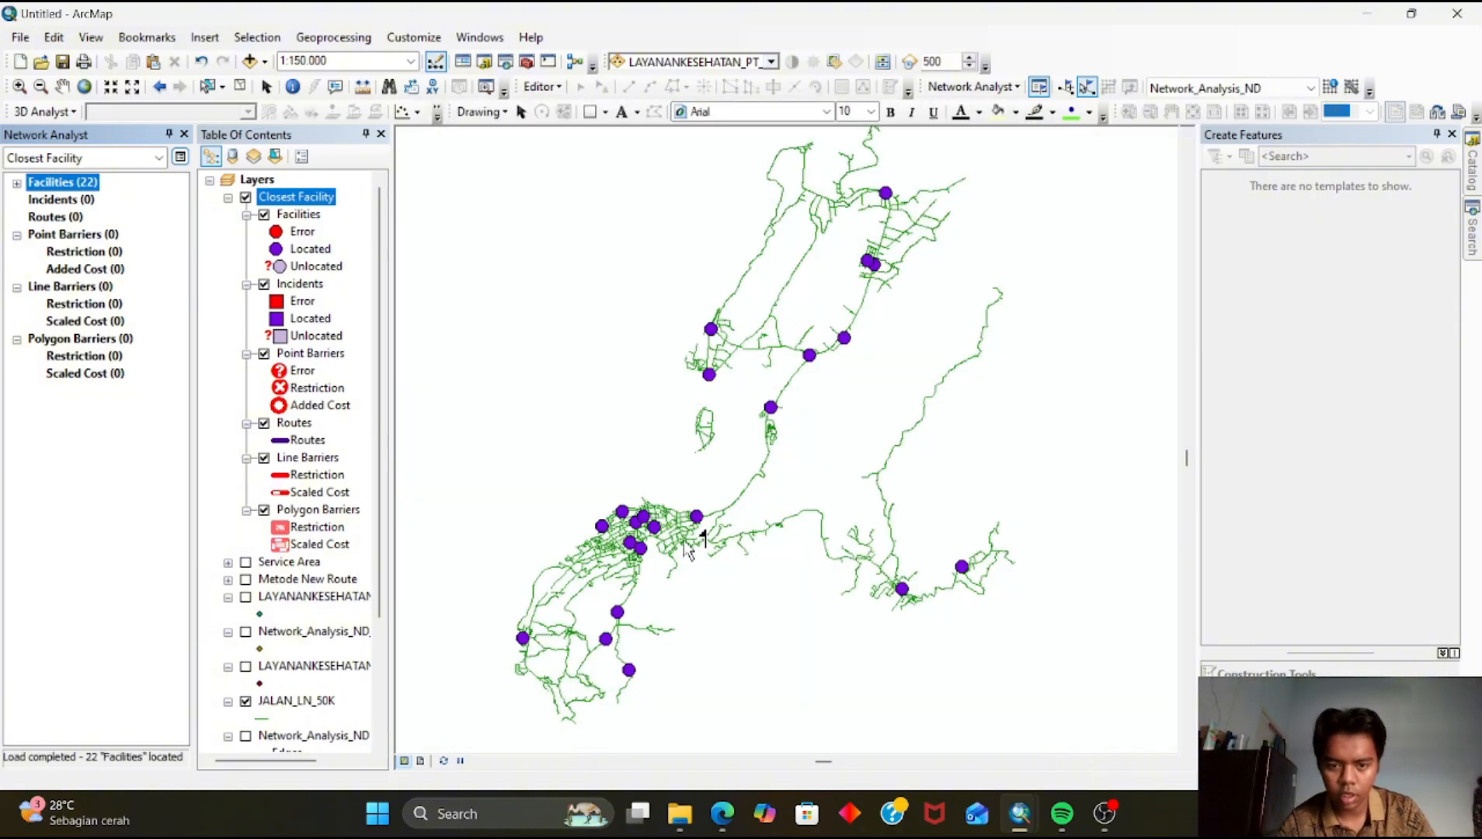
Place three incidents on roads in the city centre with the Create Network Location tool
scroll(645, 474, "up", 3)
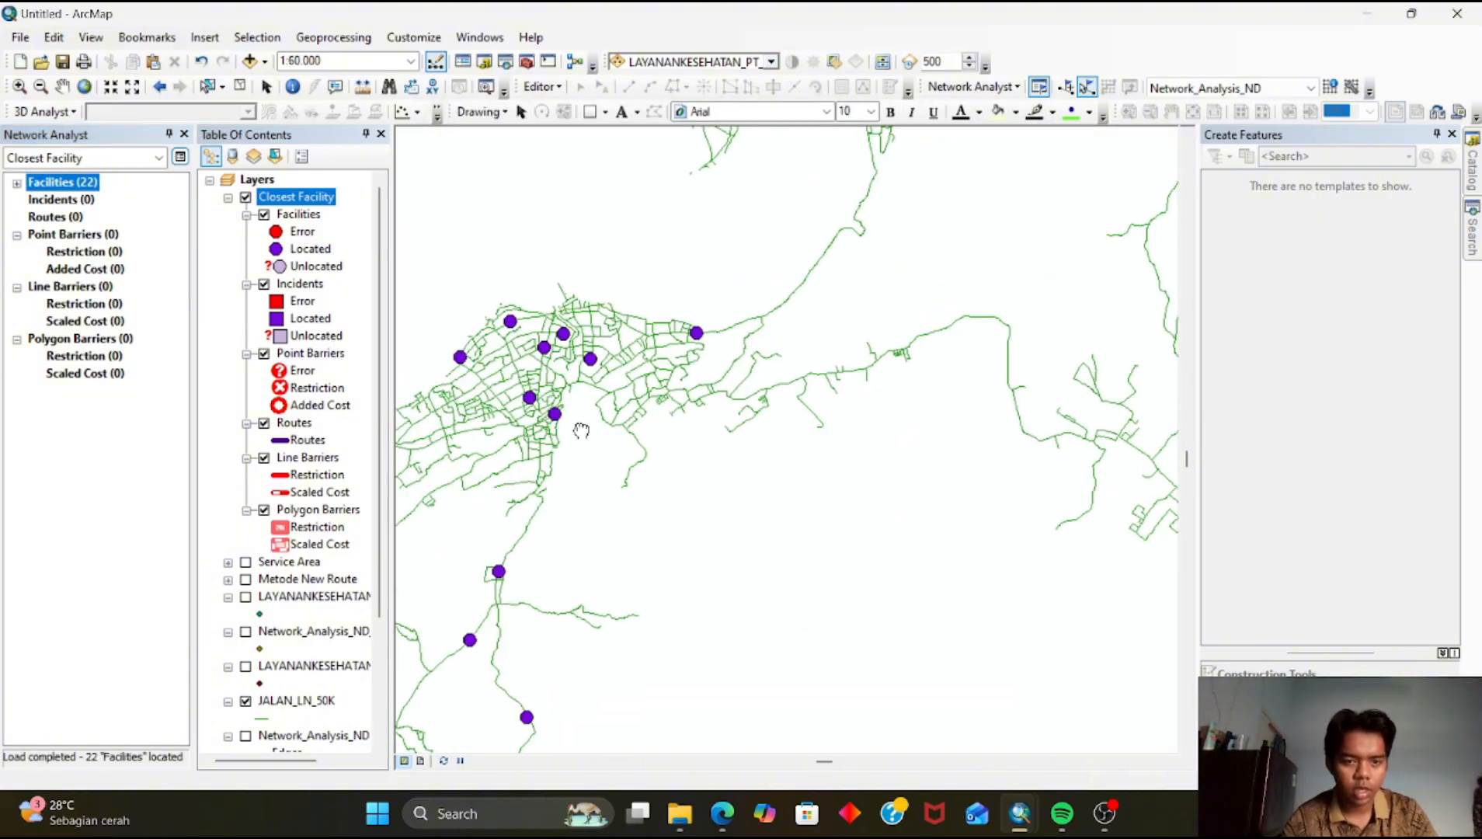
left_click(61, 200)
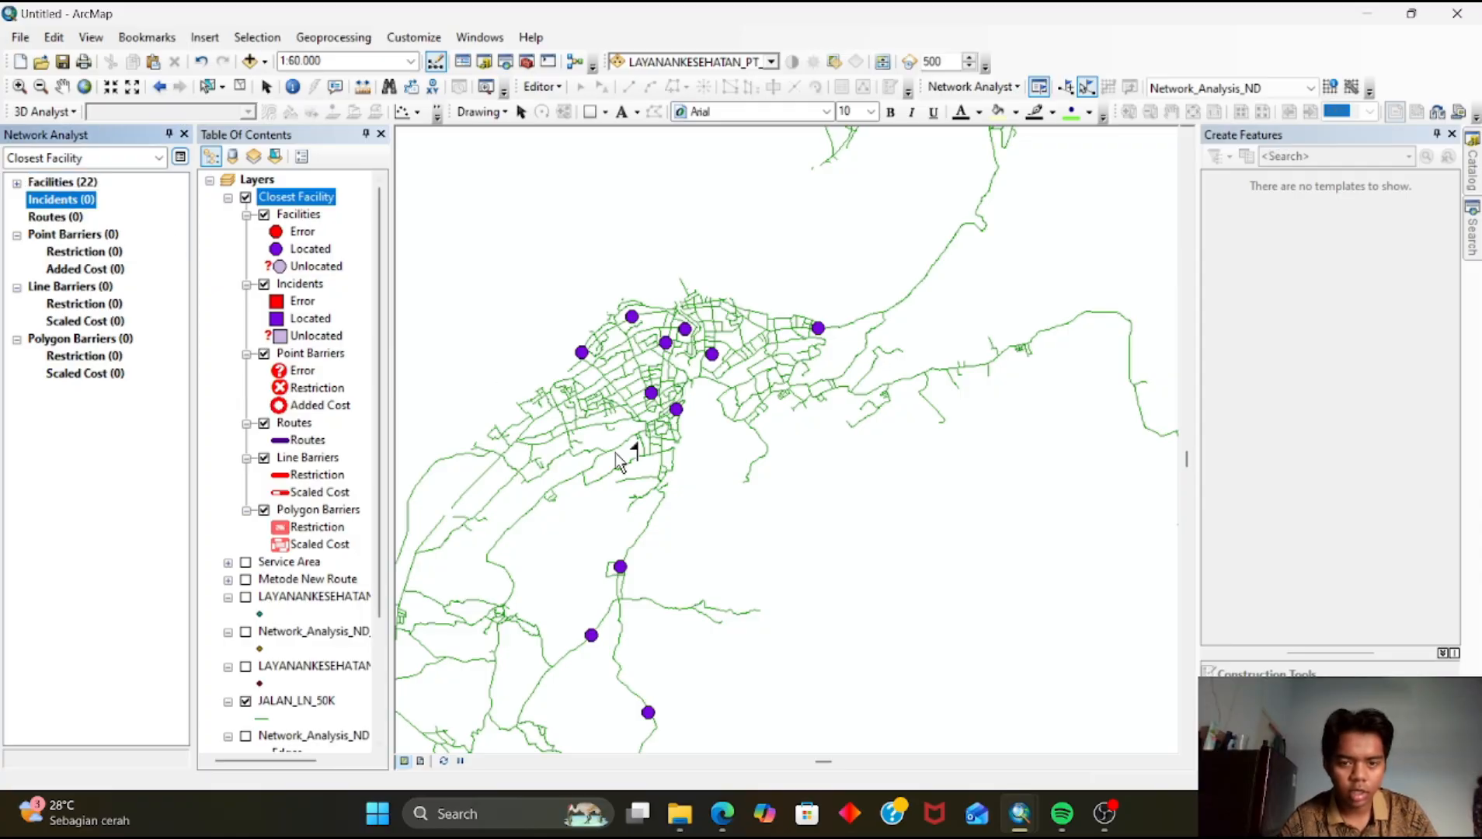
scroll(629, 410, "up", 3)
scroll(639, 380, "up", 2)
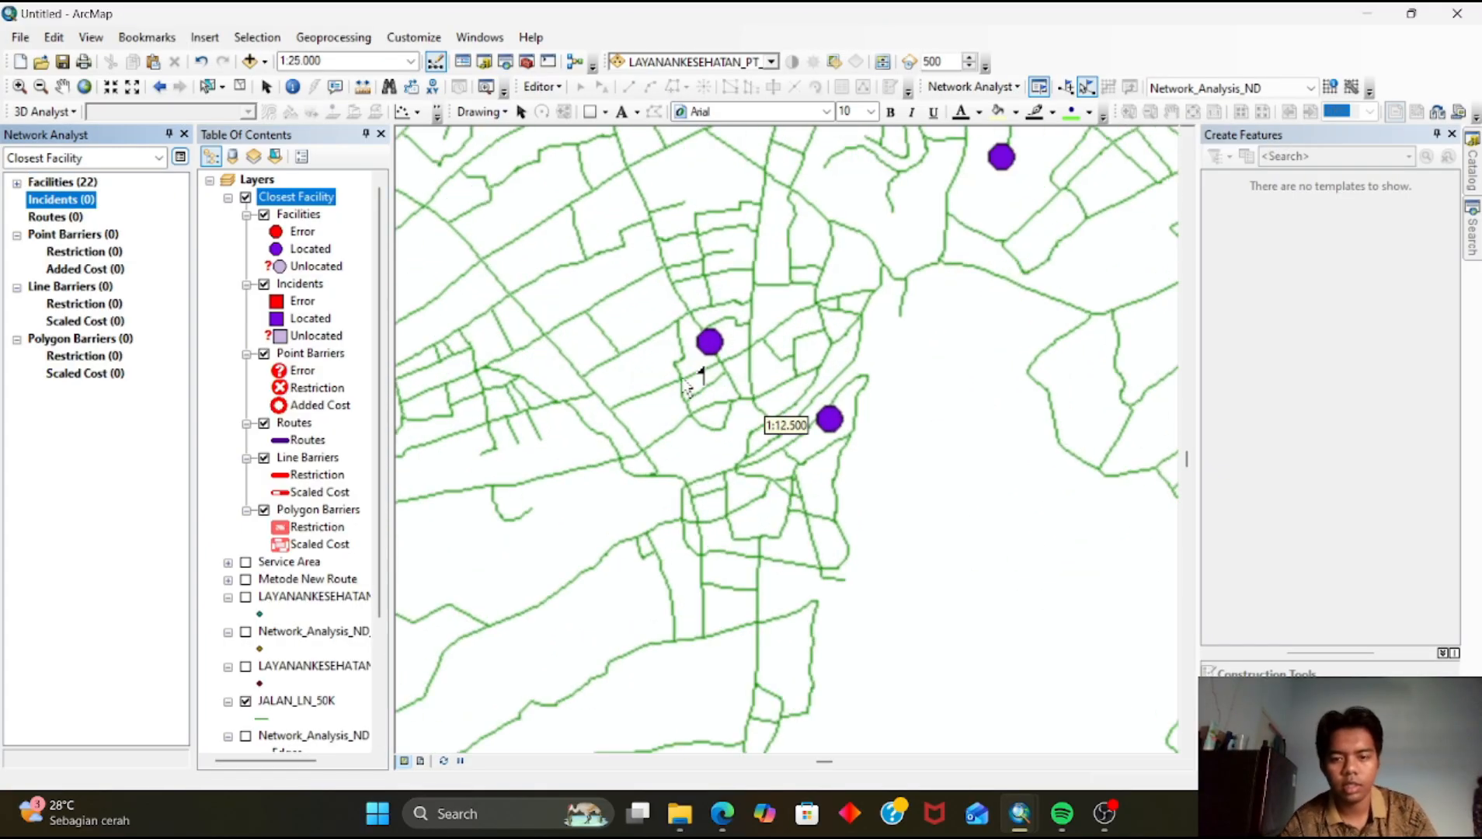
left_click_drag(732, 422, 846, 494)
left_click_drag(722, 393, 595, 423)
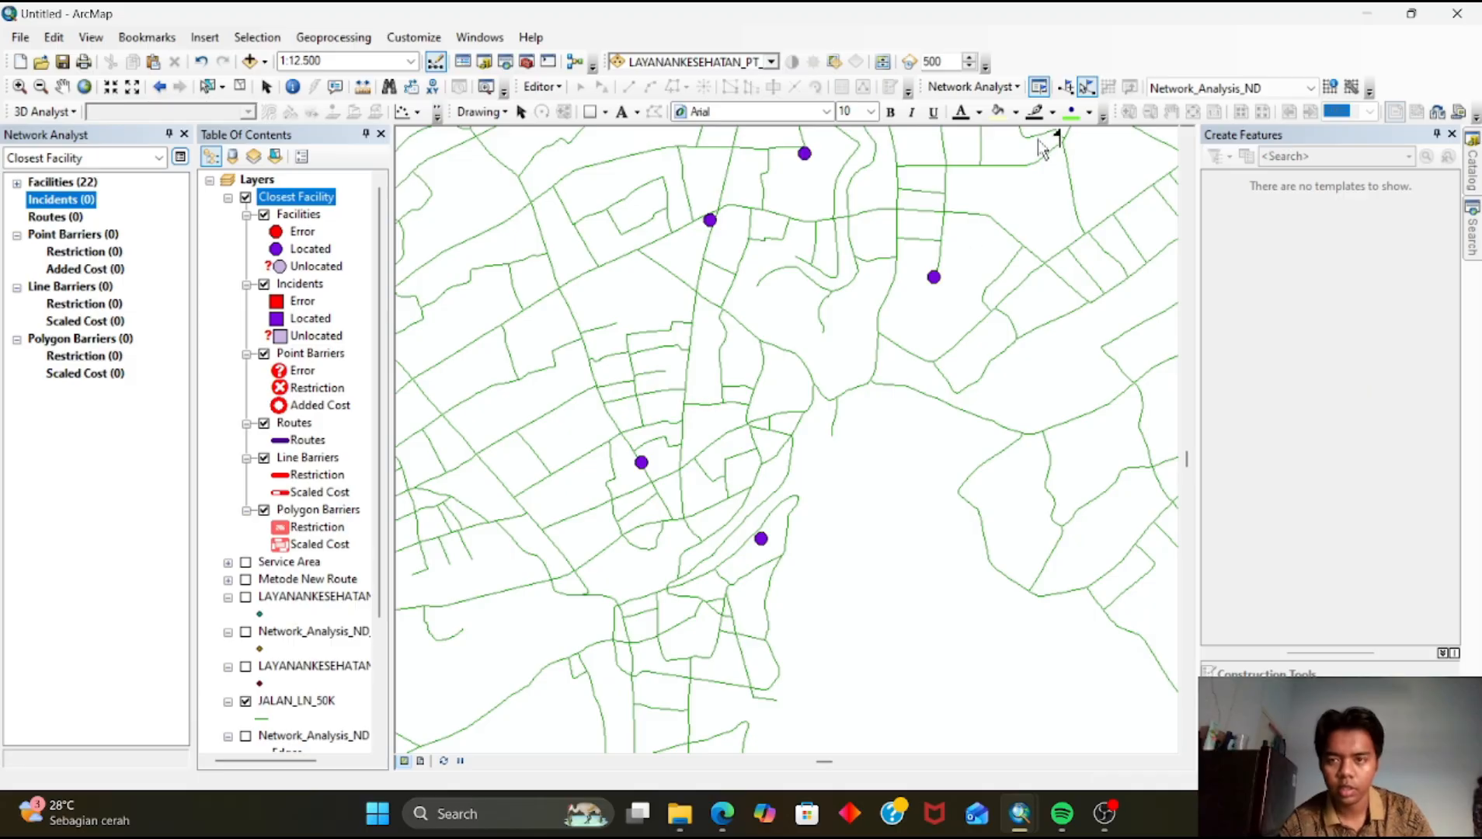
left_click(1071, 92)
left_click_drag(901, 289, 970, 448)
left_click_drag(747, 430, 658, 224)
left_click_drag(683, 566, 801, 407)
left_click_drag(739, 509, 853, 555)
left_click_drag(762, 453, 781, 555)
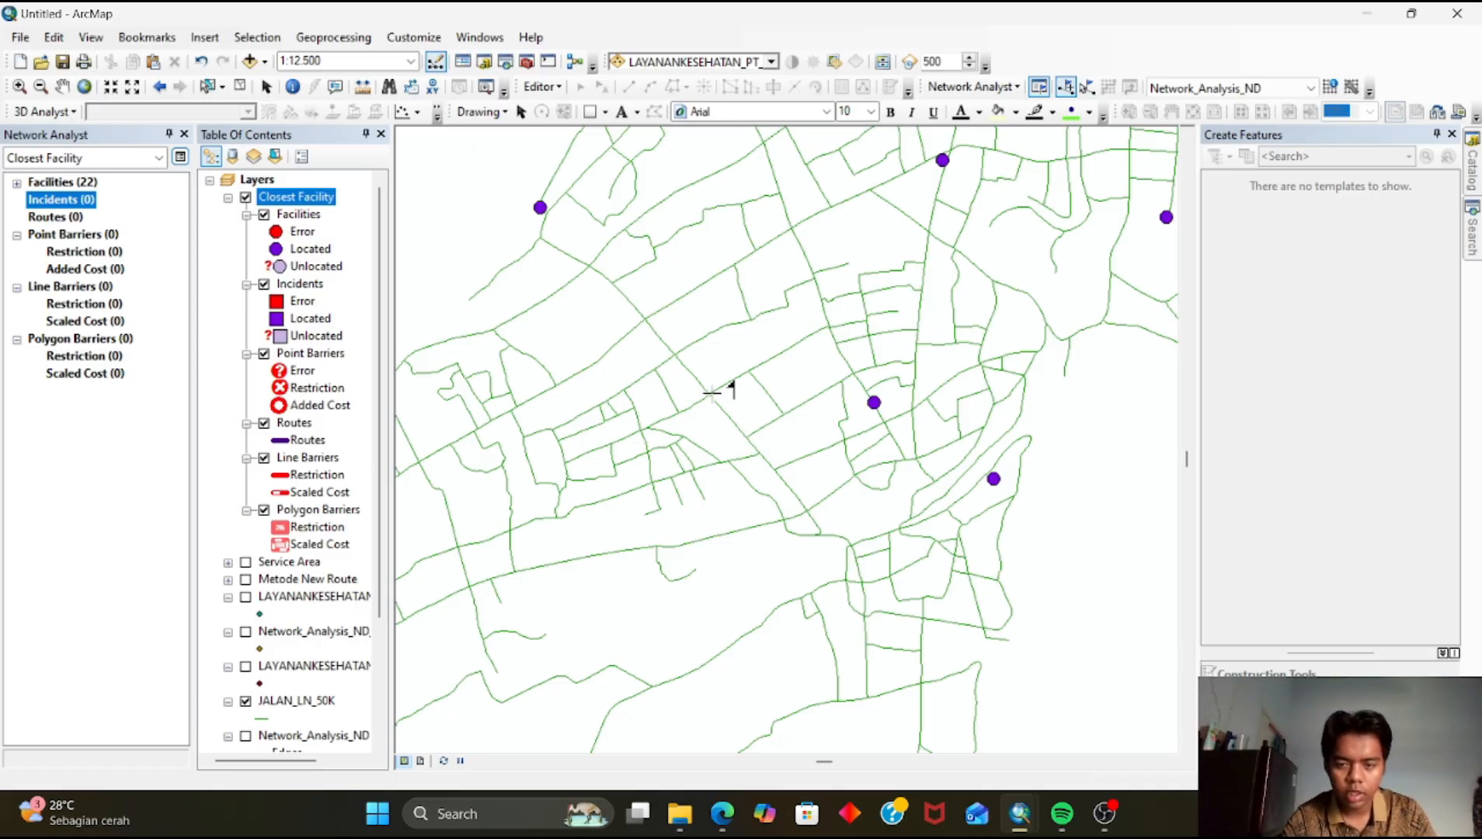
left_click_drag(738, 408, 605, 523)
left_click_drag(664, 417, 725, 346)
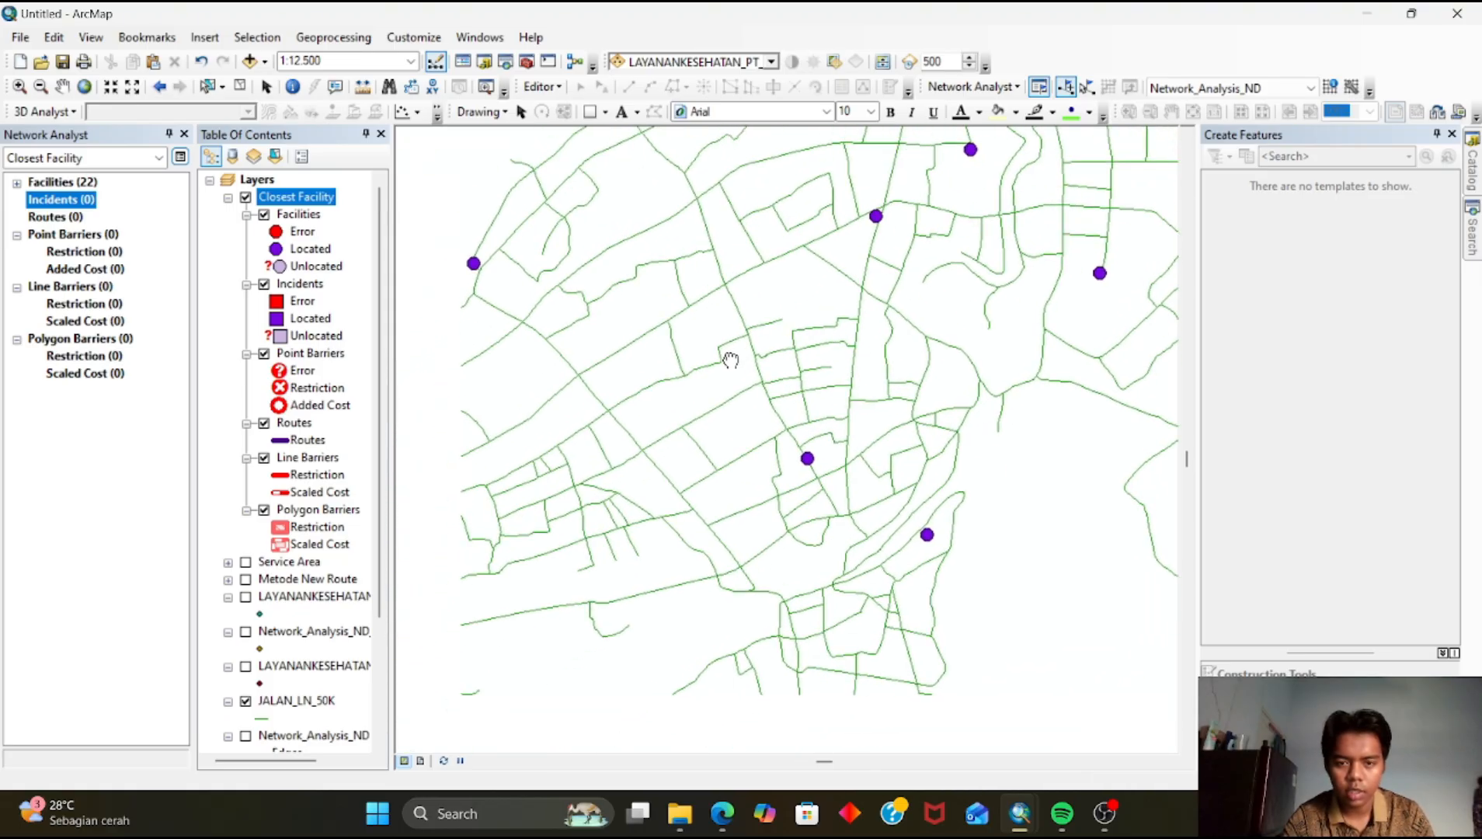
left_click(722, 295)
left_click_drag(848, 323, 708, 477)
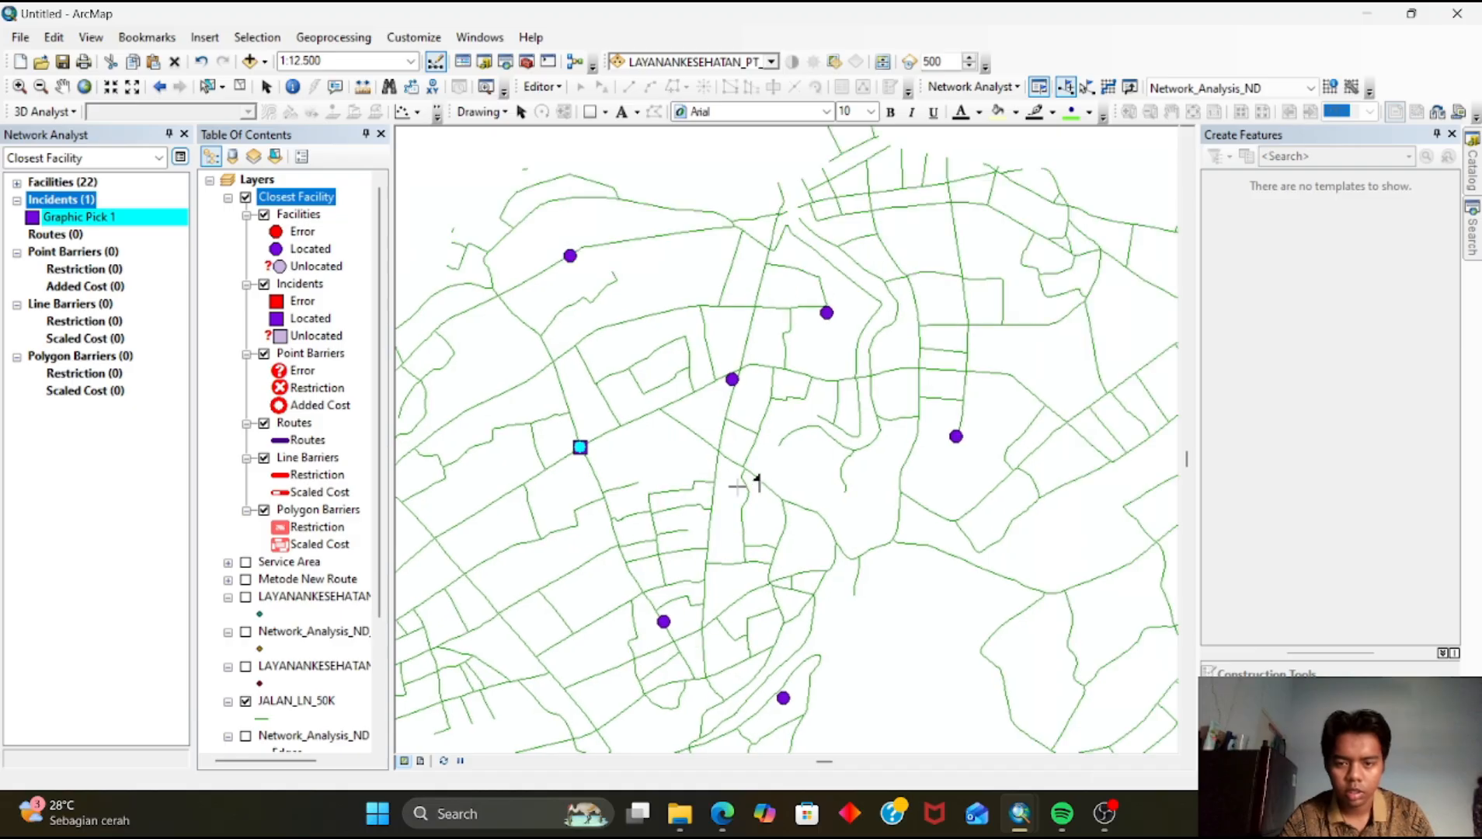
left_click(794, 502)
mouse_move(779, 372)
left_mouse_down()
mouse_move(784, 500)
mouse_move(769, 438)
mouse_move(781, 347)
left_mouse_up()
left_click(739, 354)
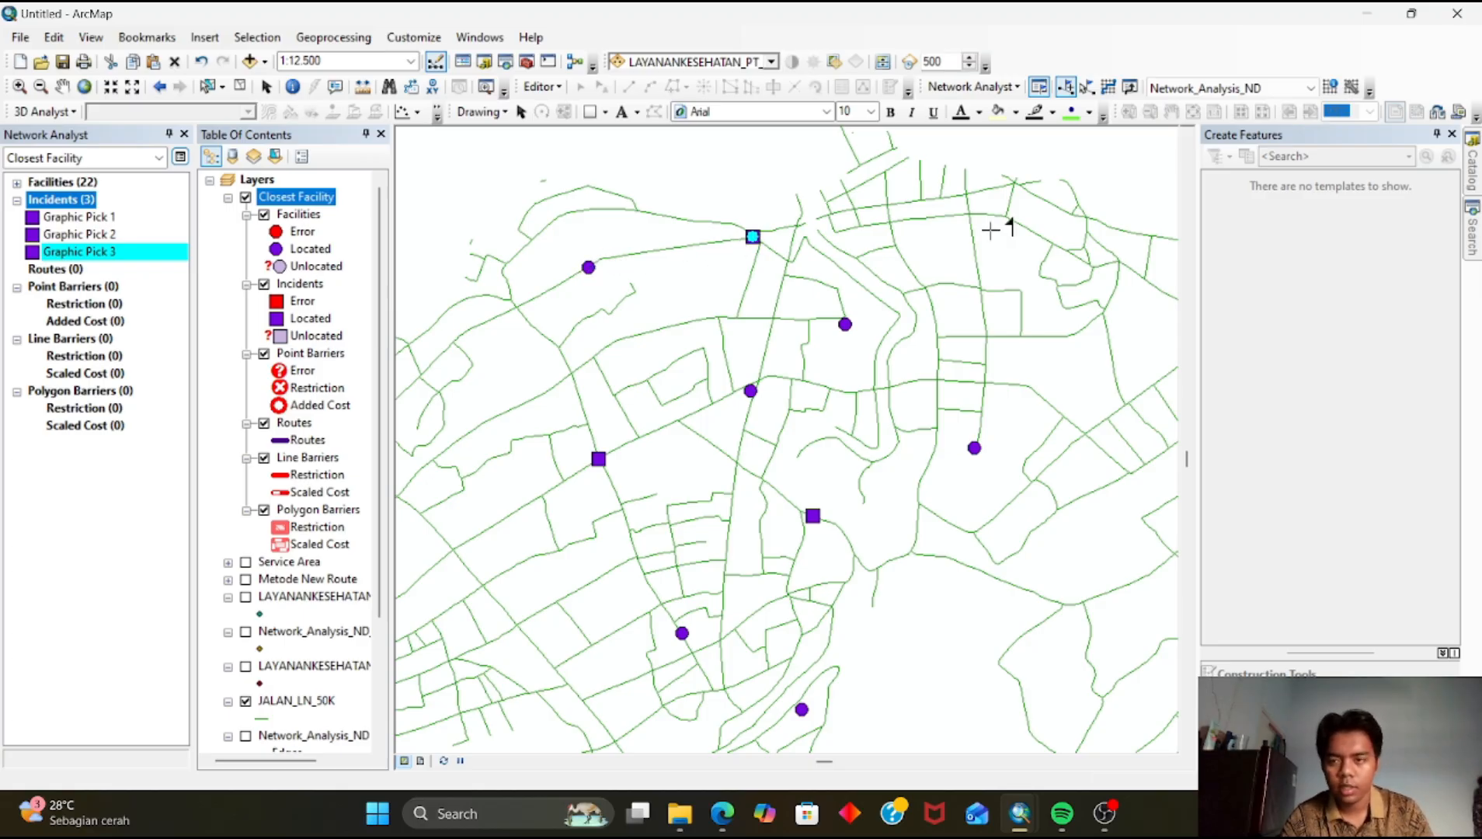
Solve the closest facility analysis to route each incident to its nearest health facility
left_click(1111, 90)
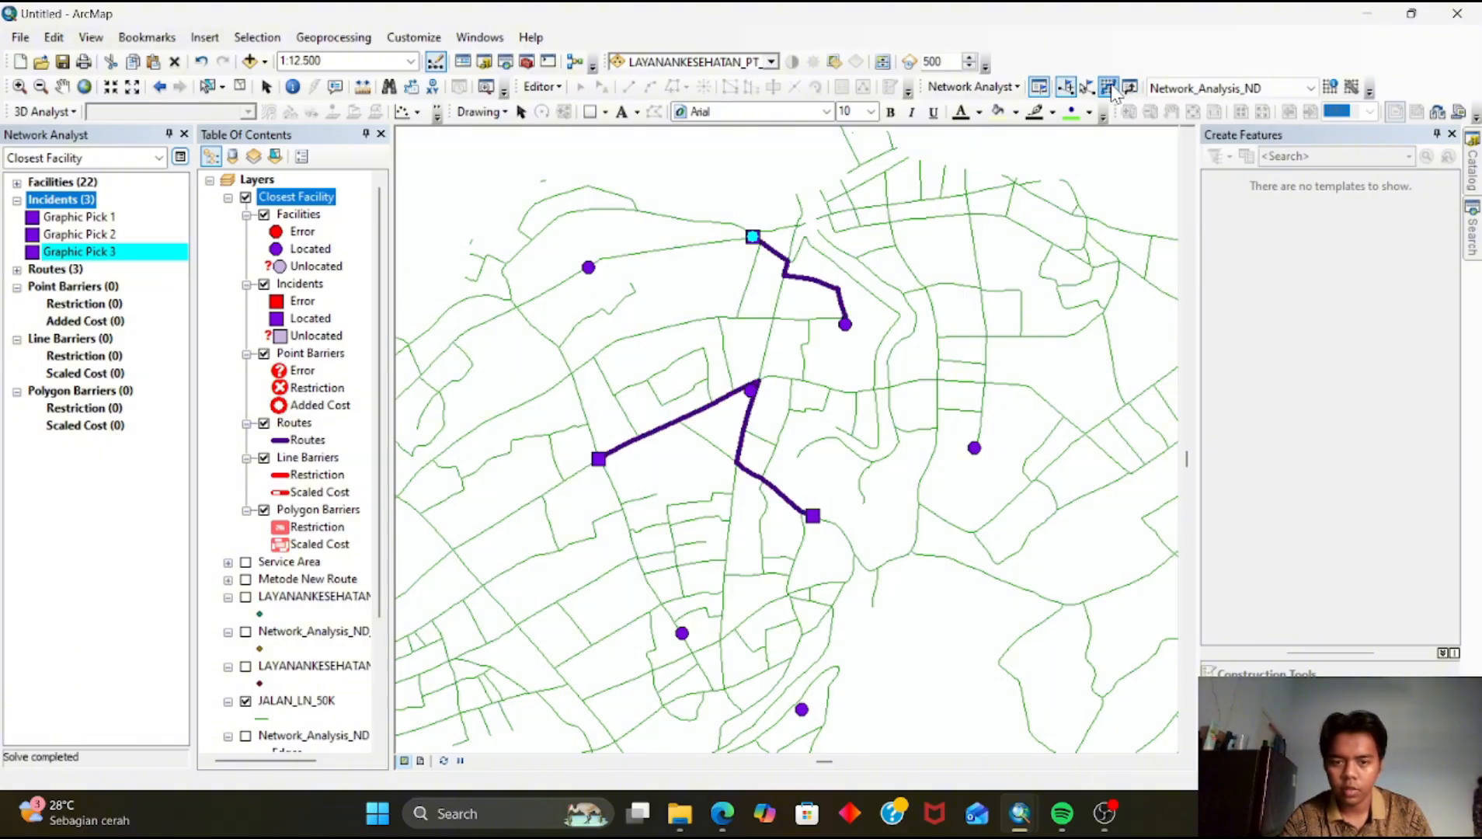
left_click_drag(720, 476, 745, 542)
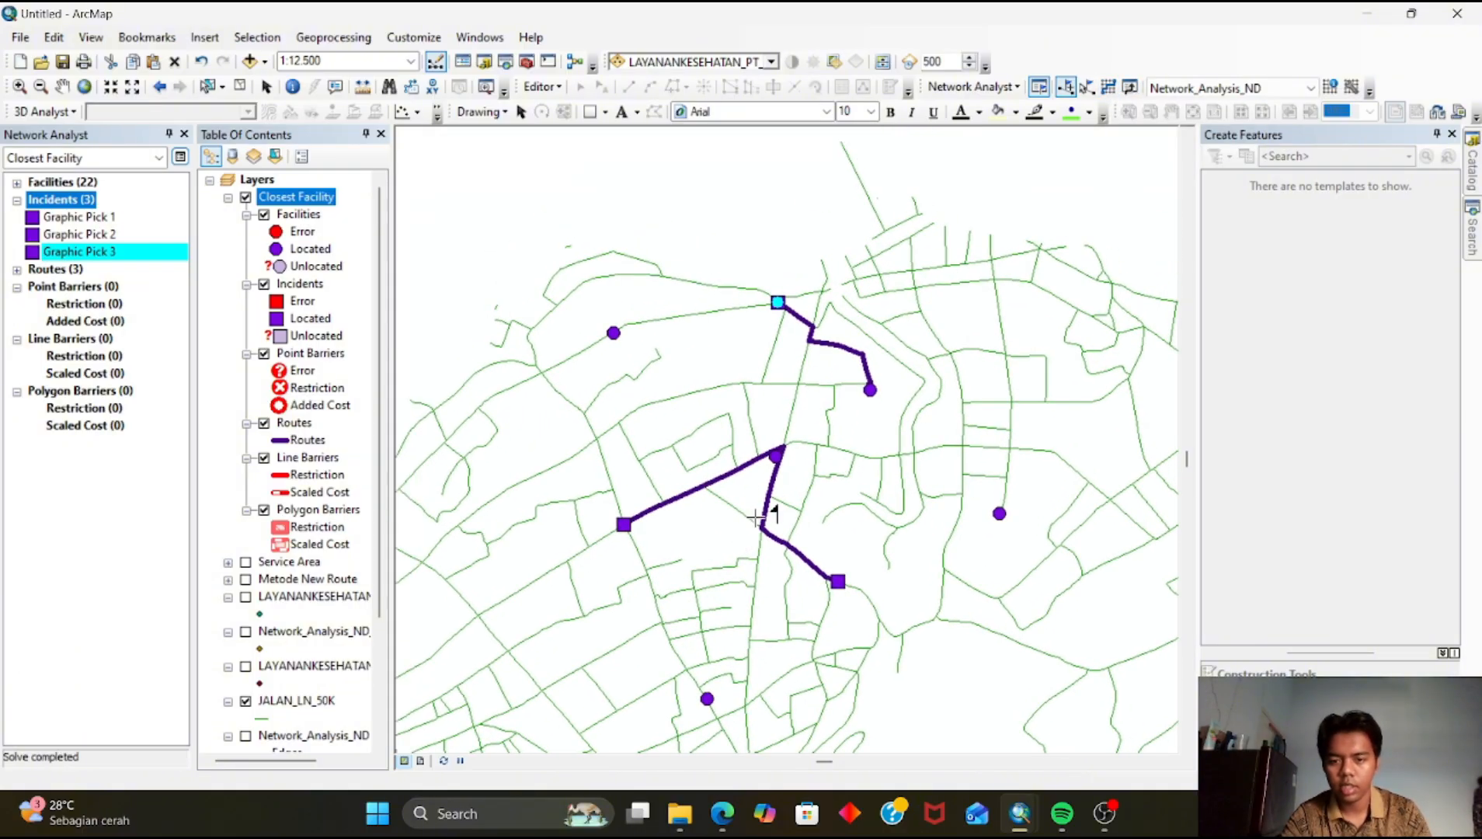
scroll(754, 513, "up", 2)
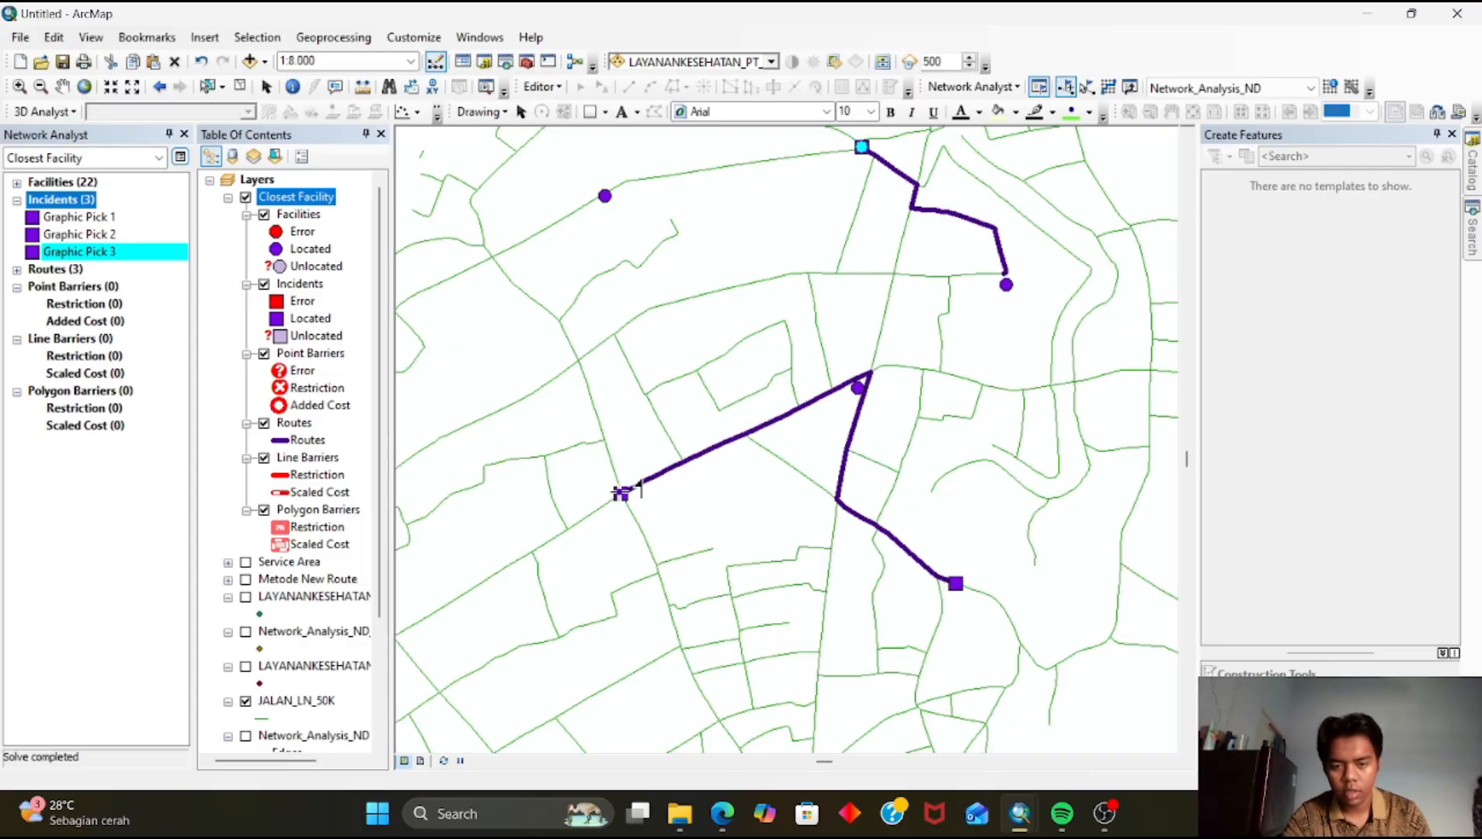
left_click_drag(660, 476, 585, 492)
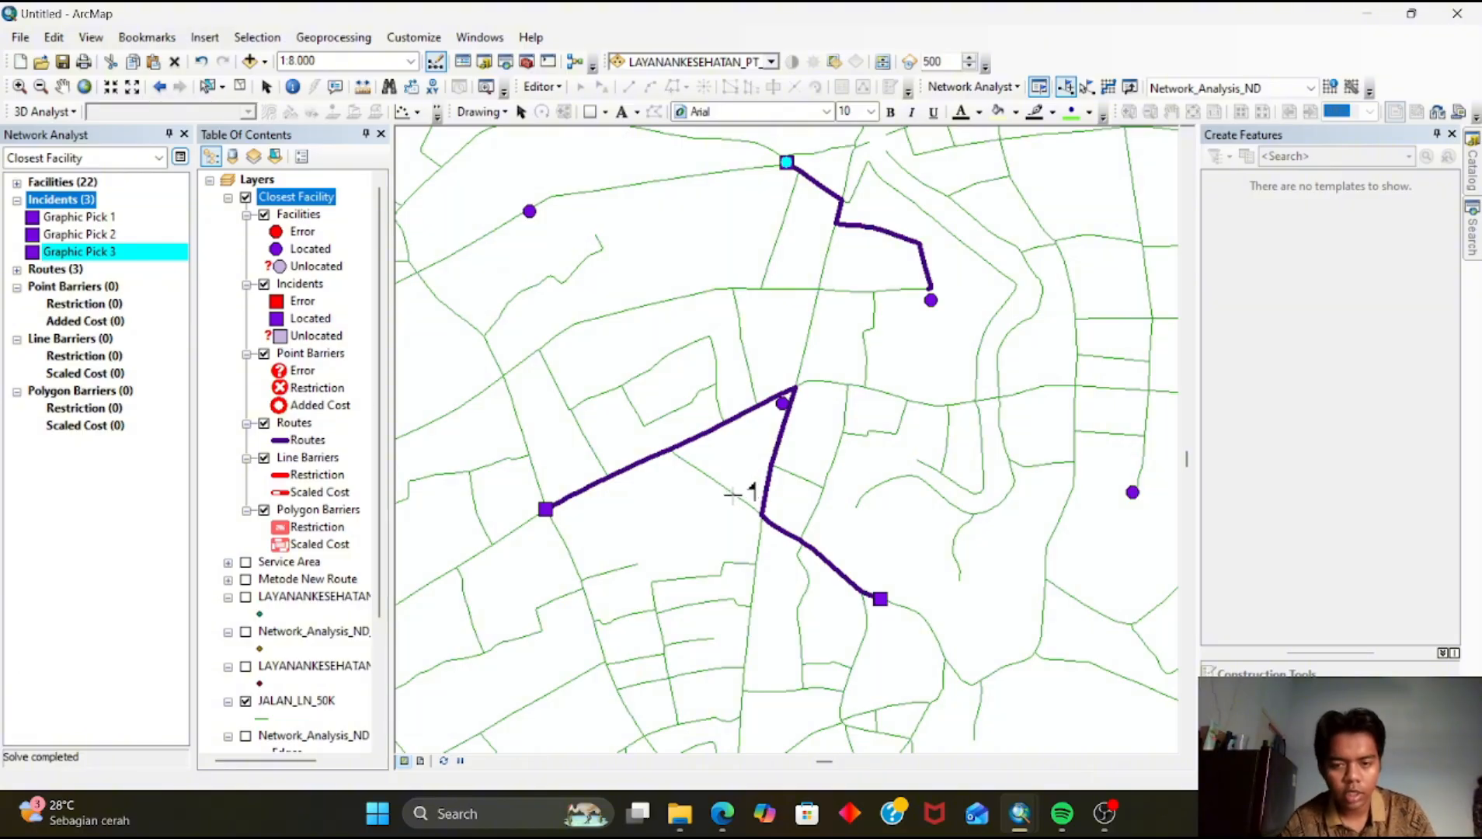
Add three more incidents on roads in the city centre with the Create Network Location tool
left_click_drag(743, 498, 696, 625)
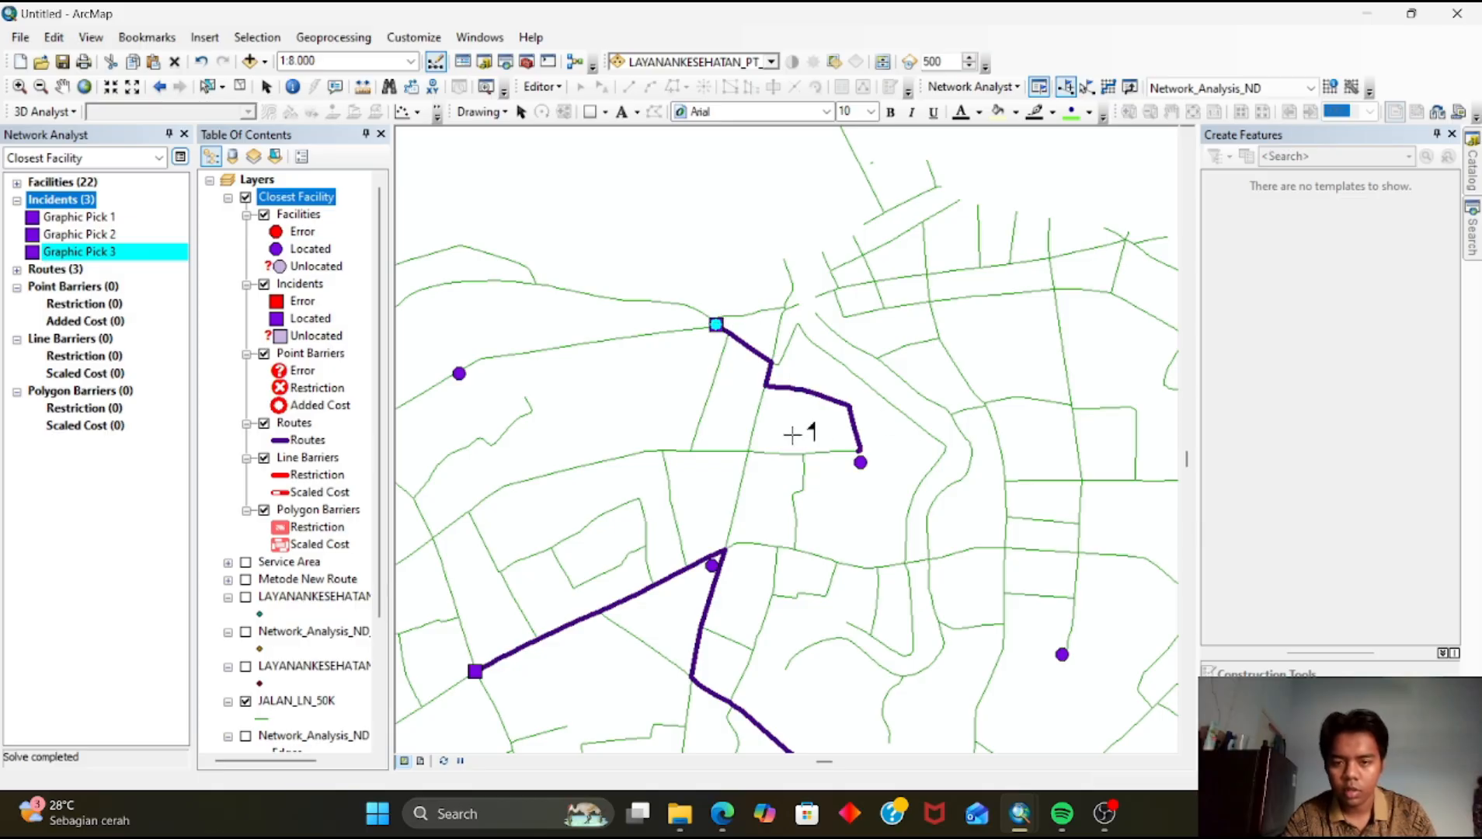
left_click_drag(793, 439, 733, 430)
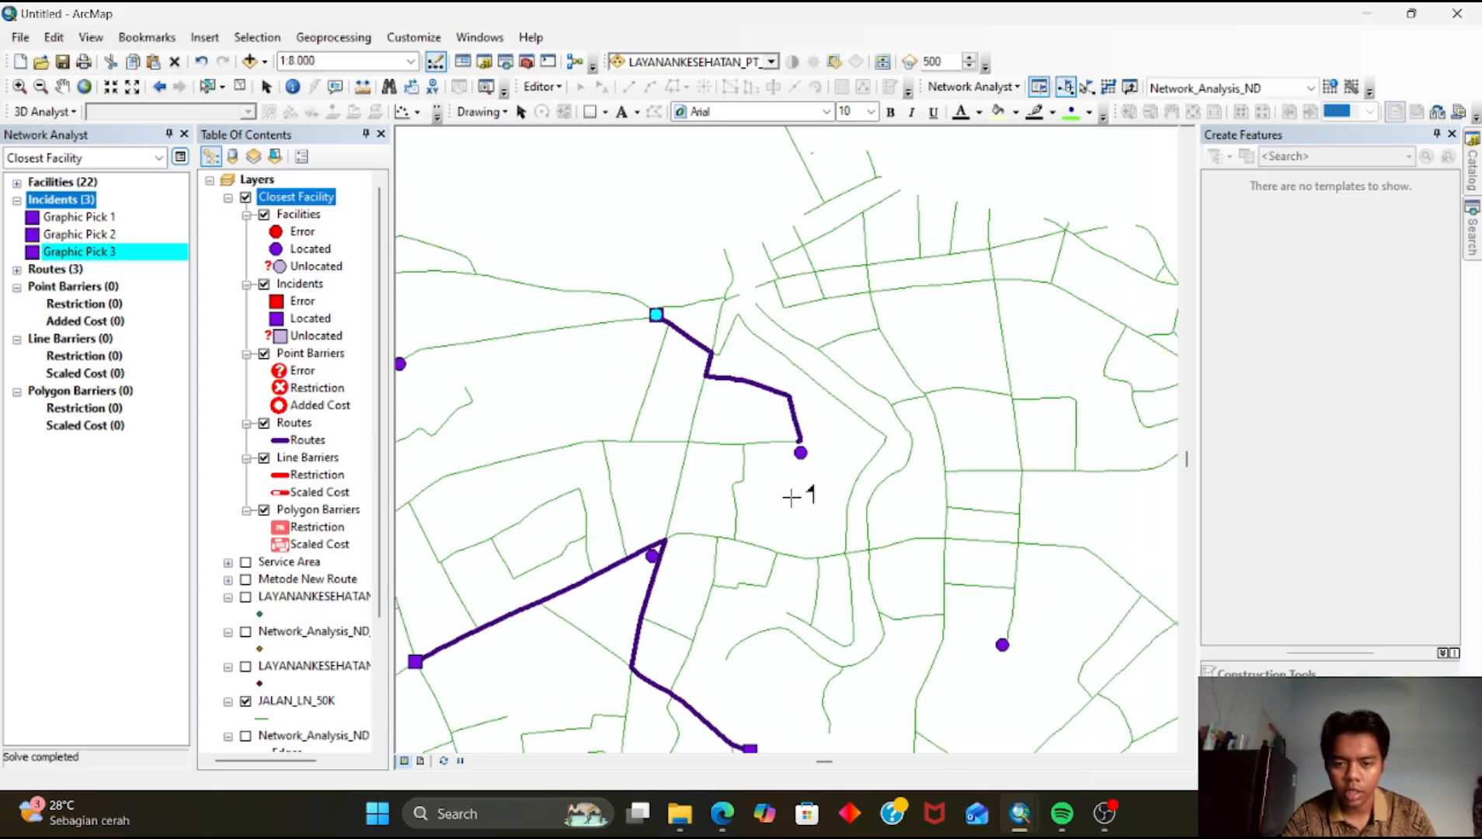
scroll(788, 504, "up", 2)
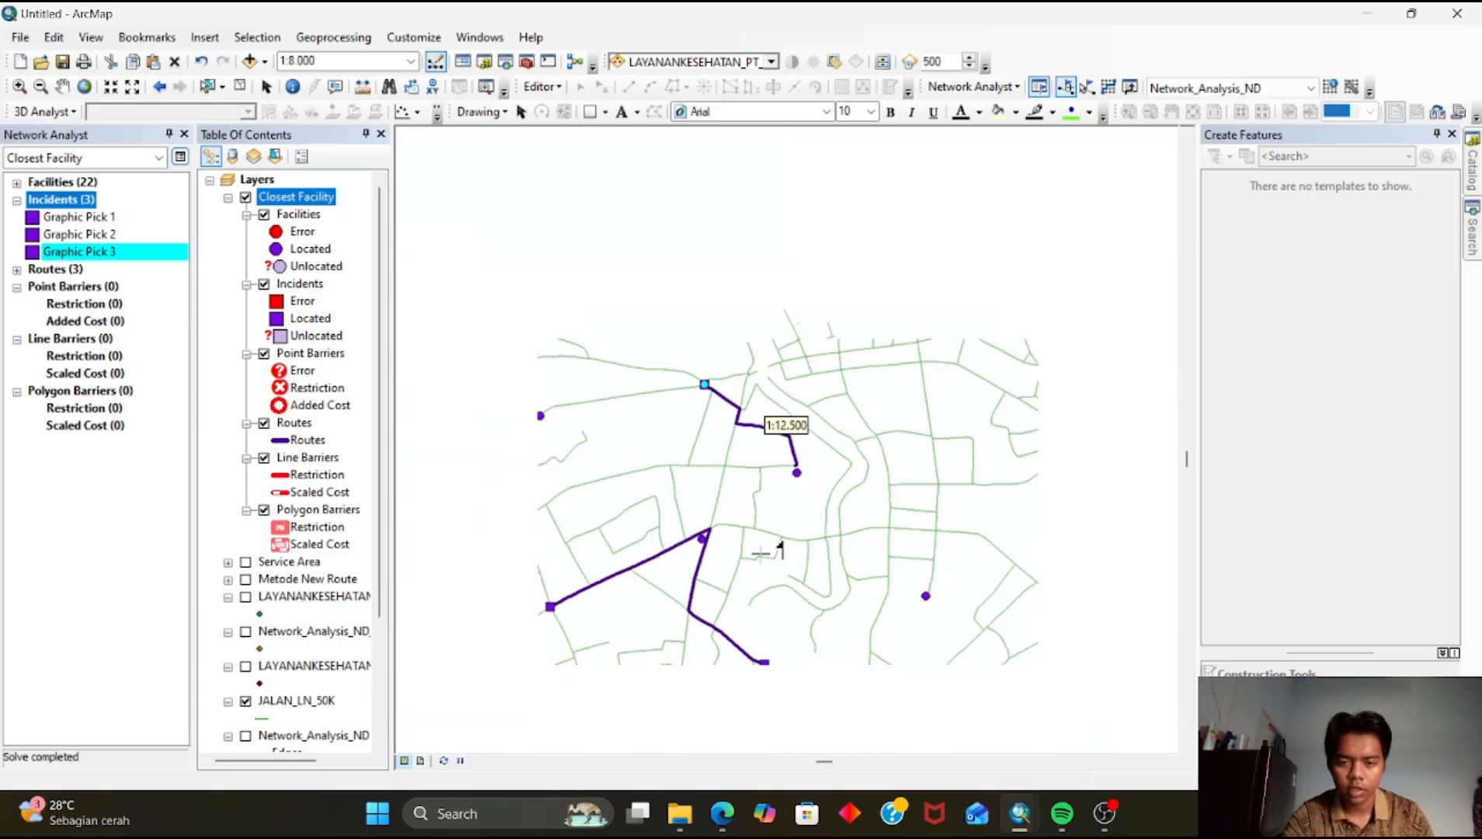
scroll(760, 553, "up", 3)
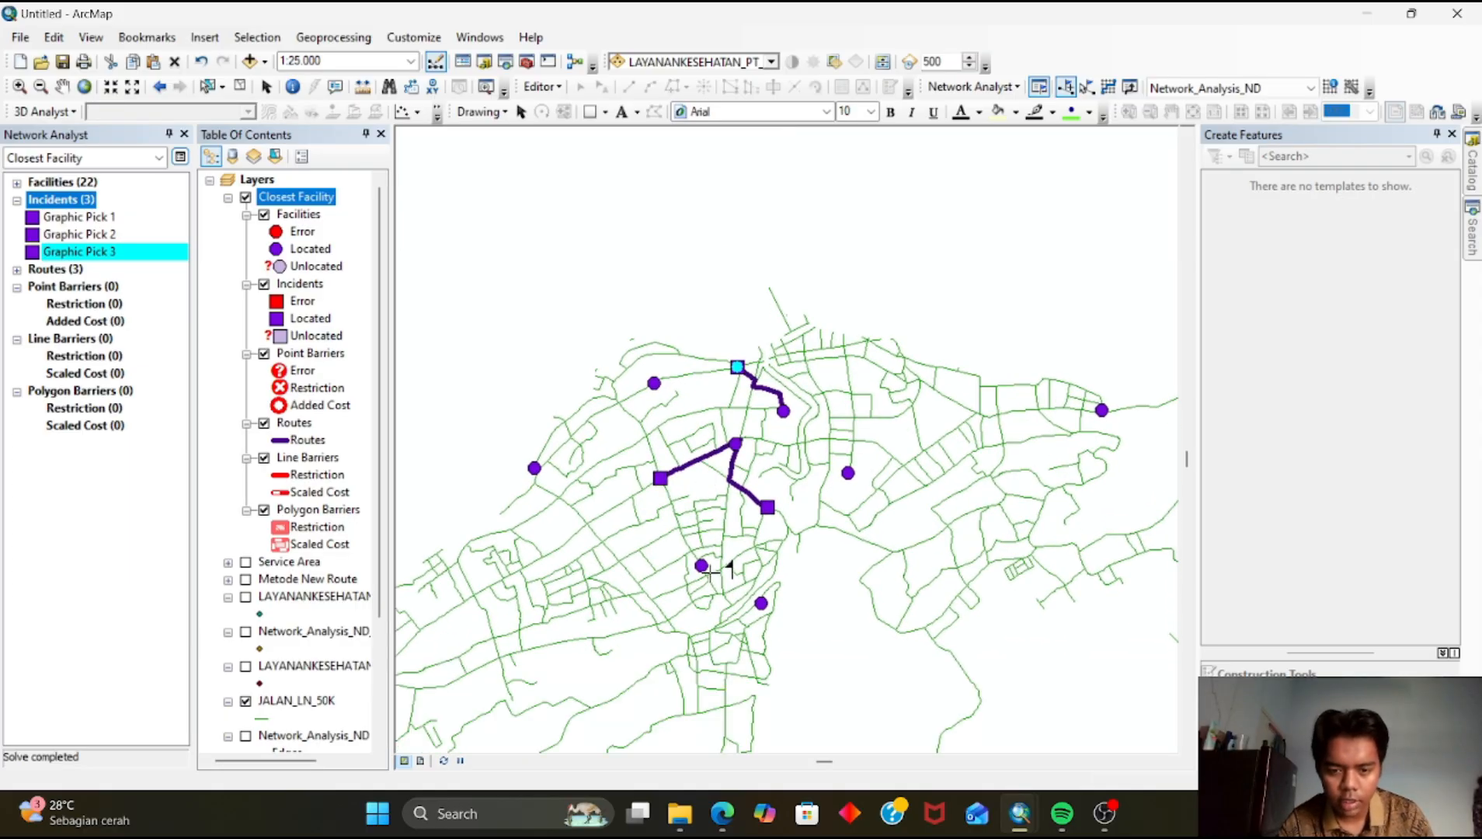
scroll(745, 466, "down", 4)
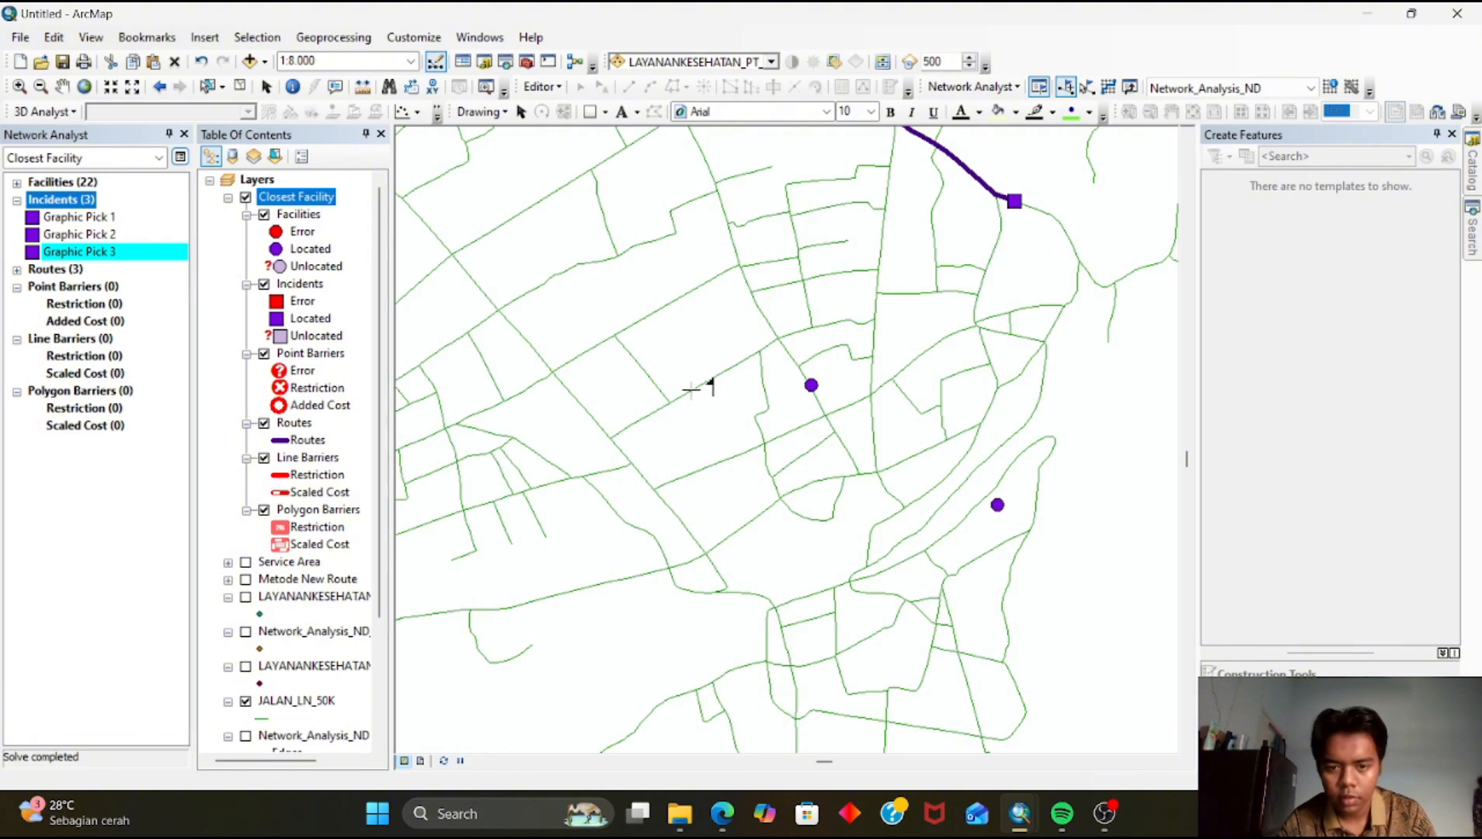
left_click(670, 403)
left_click_drag(894, 414, 791, 304)
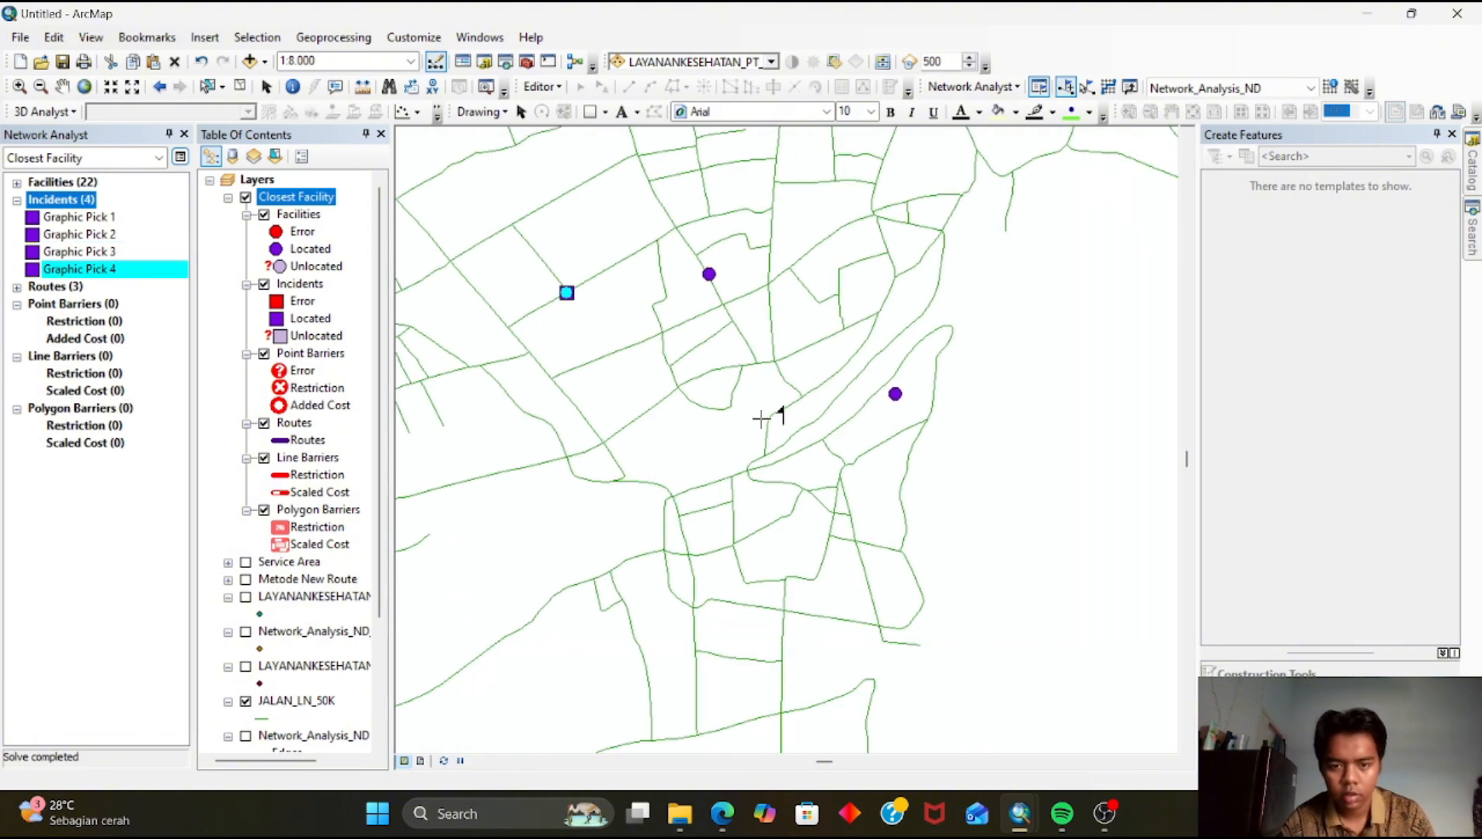
left_click(799, 393)
key("Down")
left_click(819, 477)
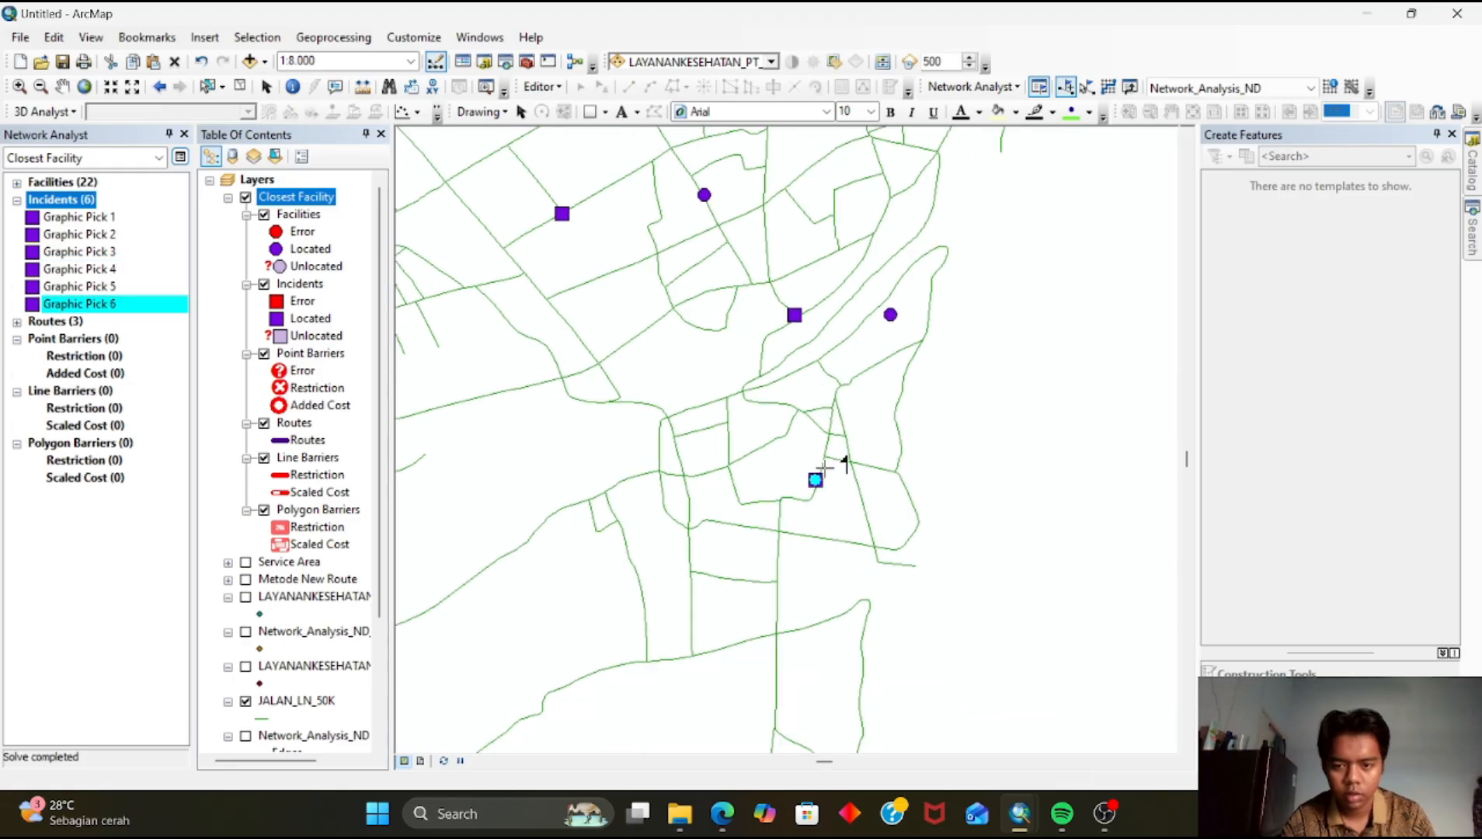
left_click_drag(867, 413, 895, 659)
left_click_drag(812, 334, 979, 653)
left_click_drag(786, 507, 940, 659)
Place six more incidents on roads across the central and eastern parts of the city
left_click(721, 438)
left_click_drag(760, 459, 913, 231)
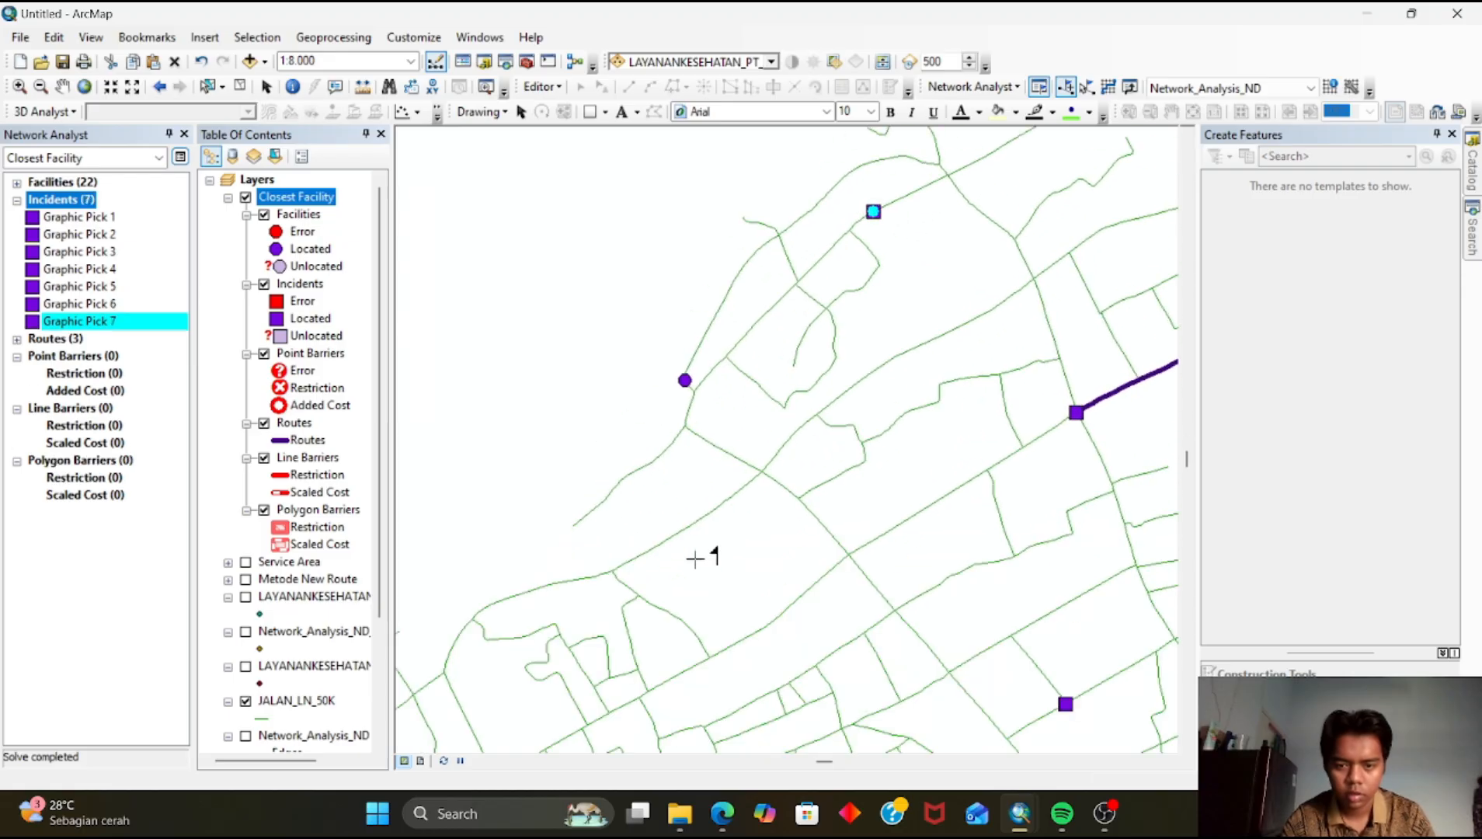
left_click(842, 541)
left_click(778, 232)
scroll(783, 344, "down", 2)
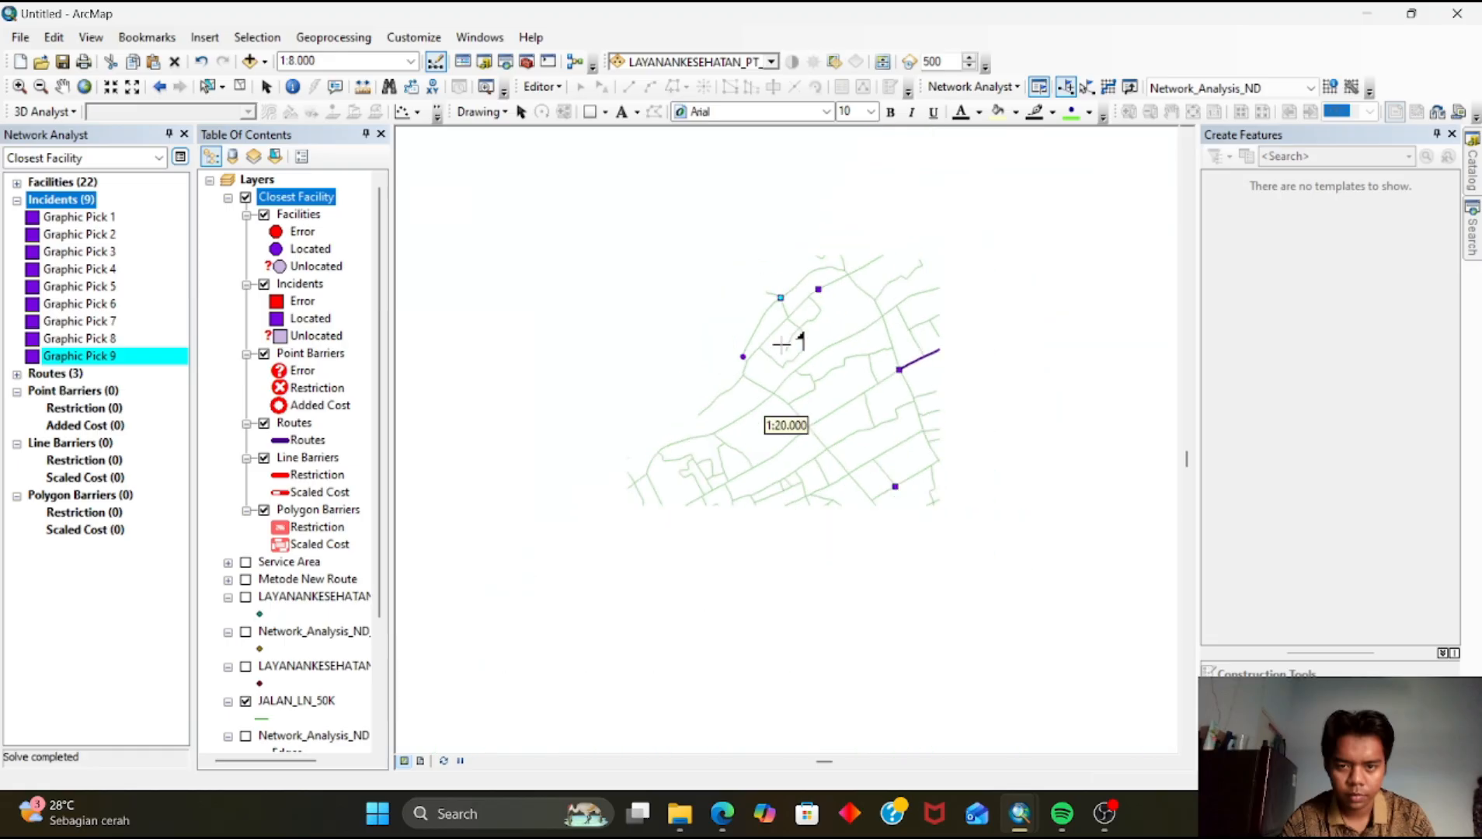
left_click_drag(868, 505, 575, 409)
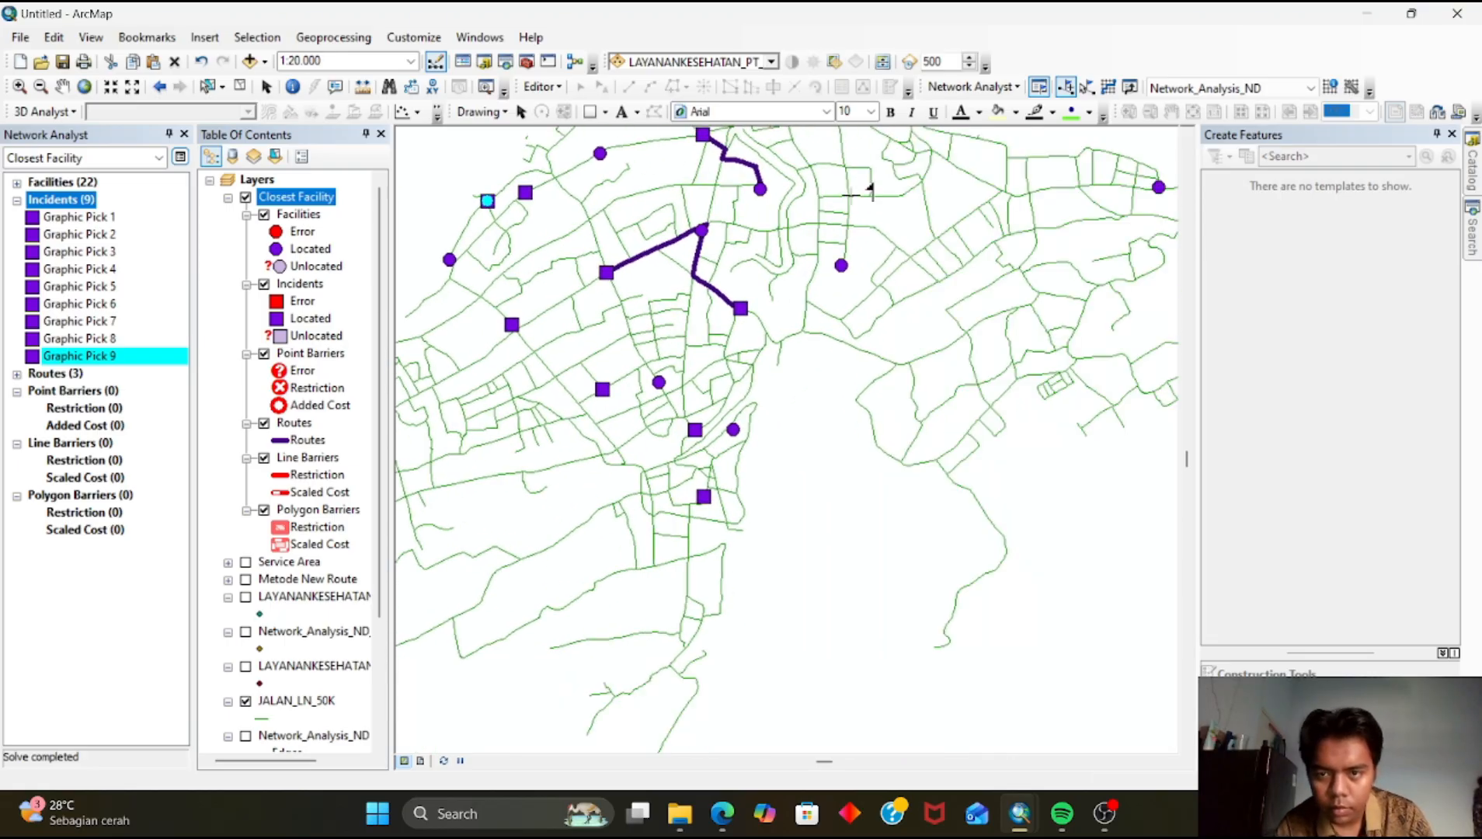
left_click(821, 198)
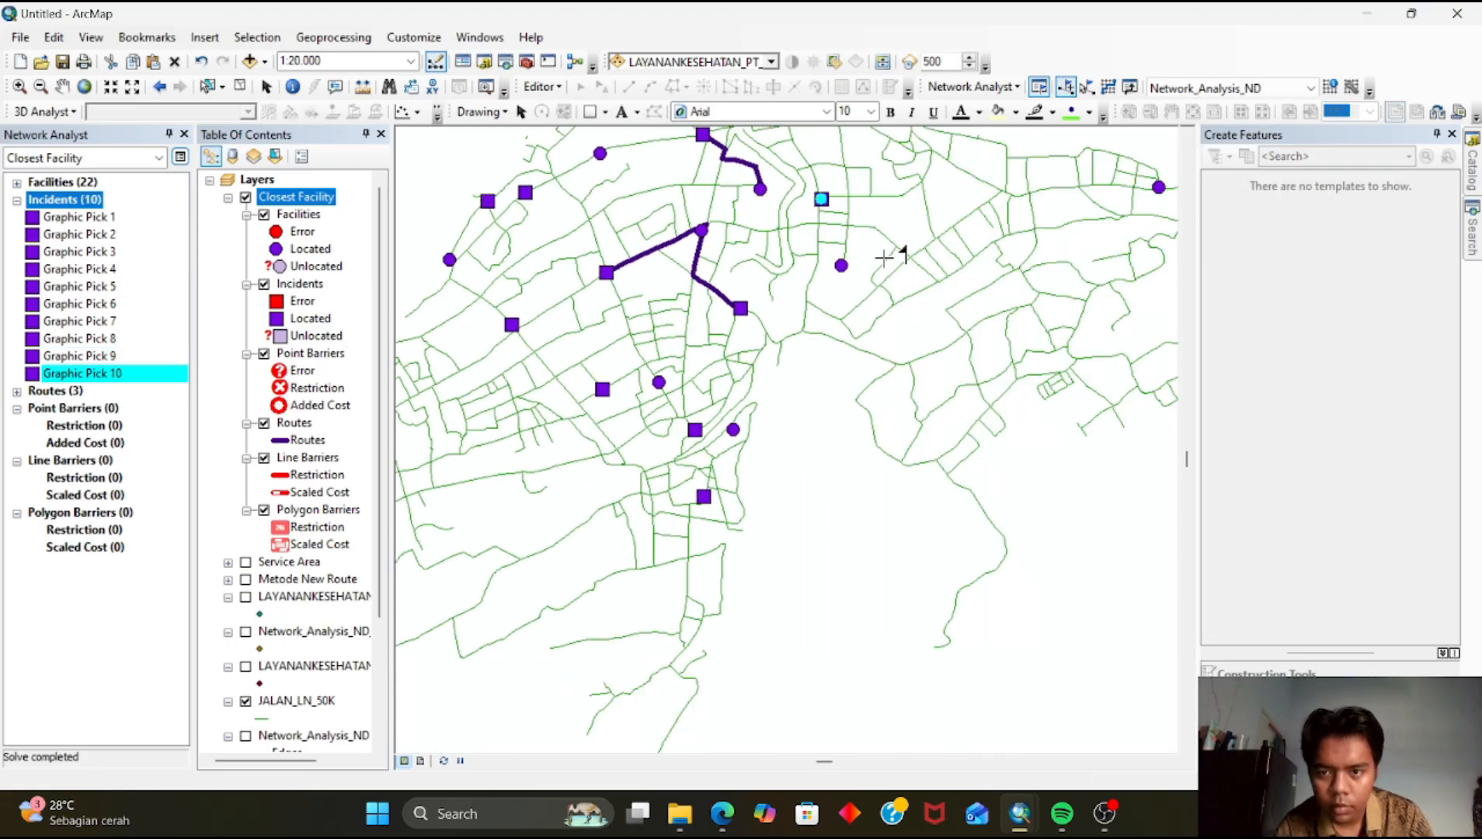
left_click(802, 326)
left_click_drag(957, 249, 656, 354)
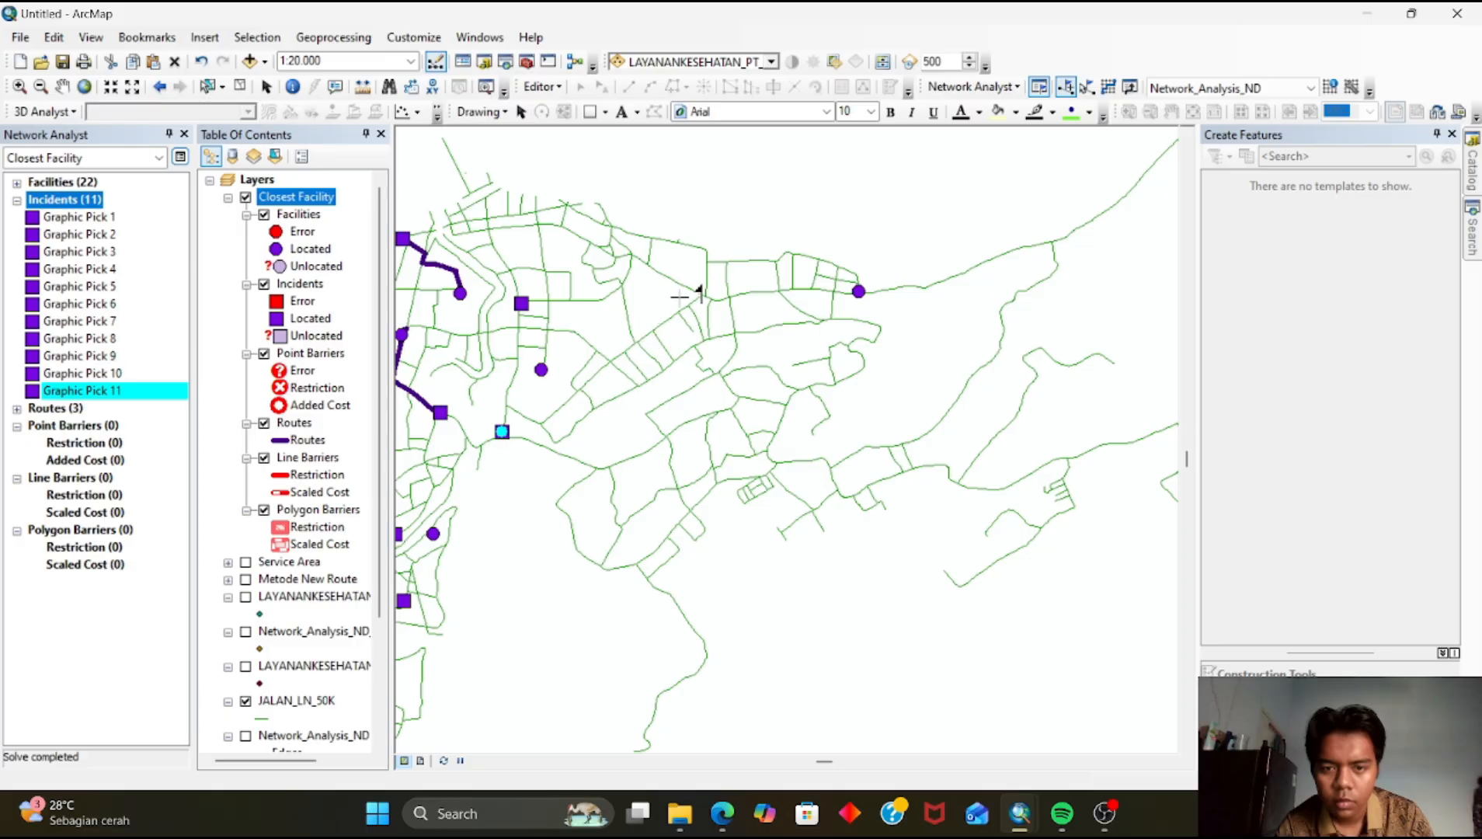
left_click(717, 301)
left_click_drag(953, 274, 504, 164)
scroll(771, 504, "up", 5)
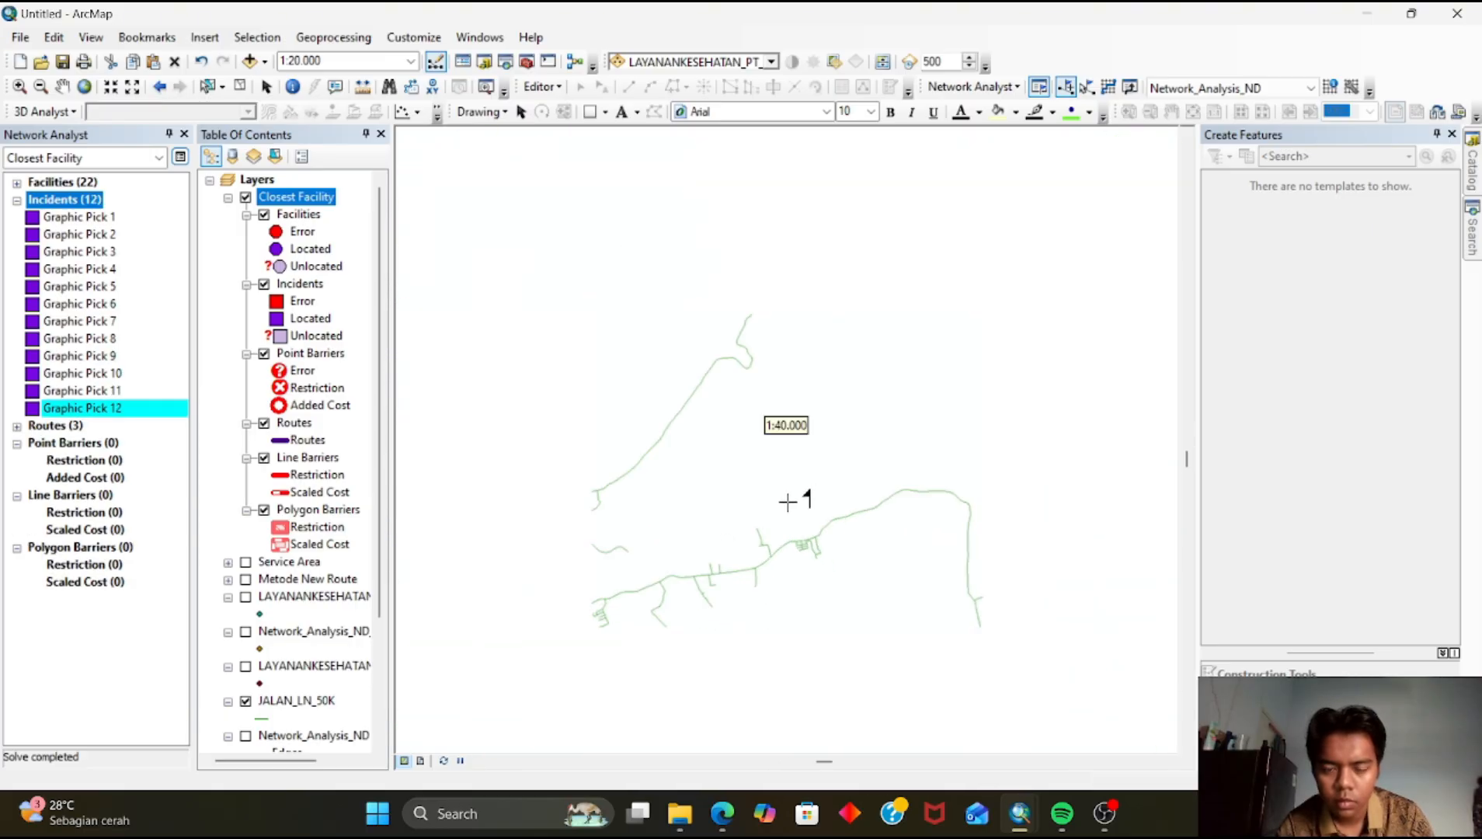
left_click_drag(723, 524, 913, 327)
scroll(722, 470, "down", 3)
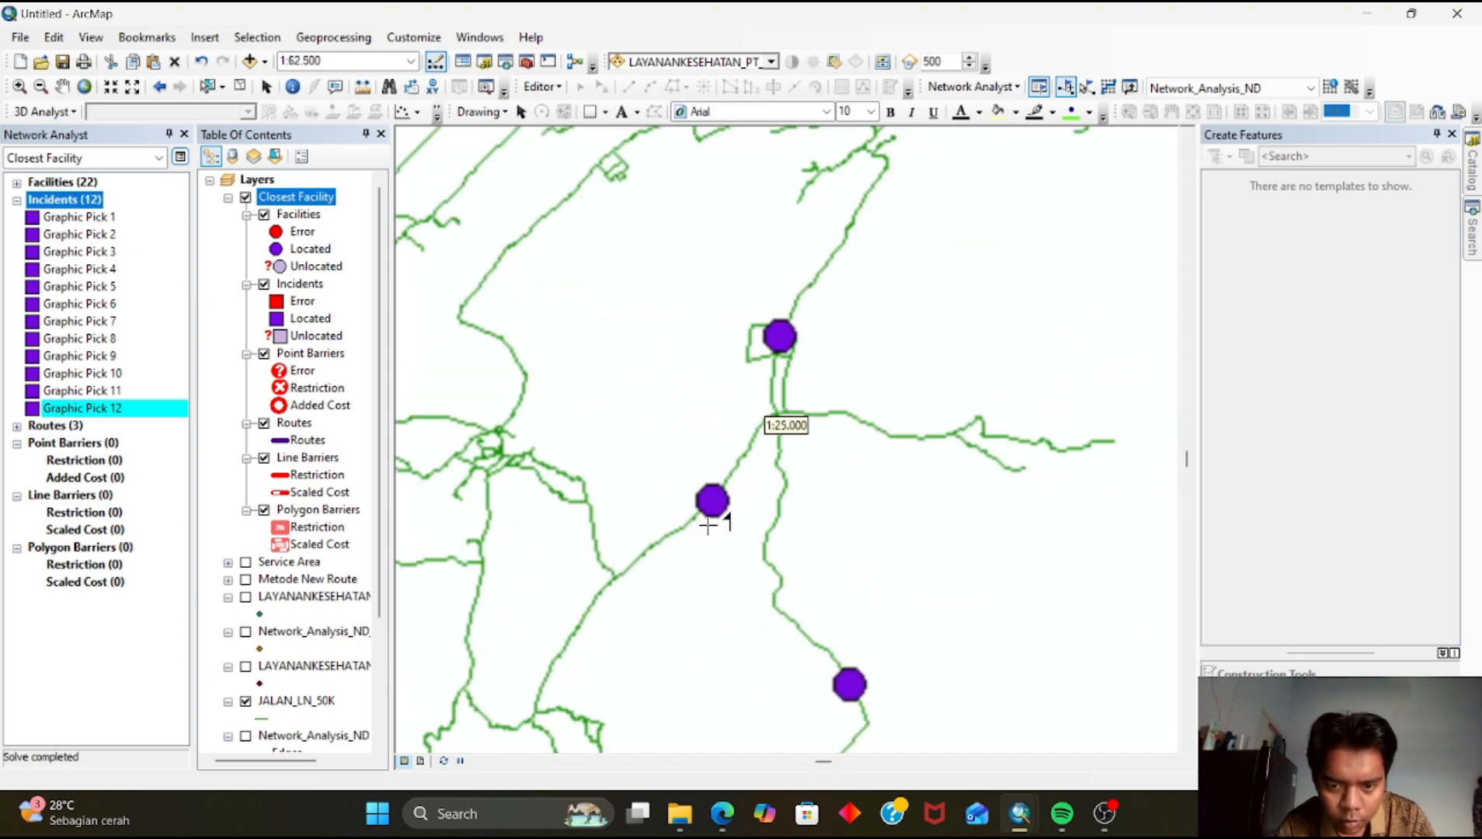
Add five more incidents along the roads on the northern and eastern outskirts
left_click(777, 410)
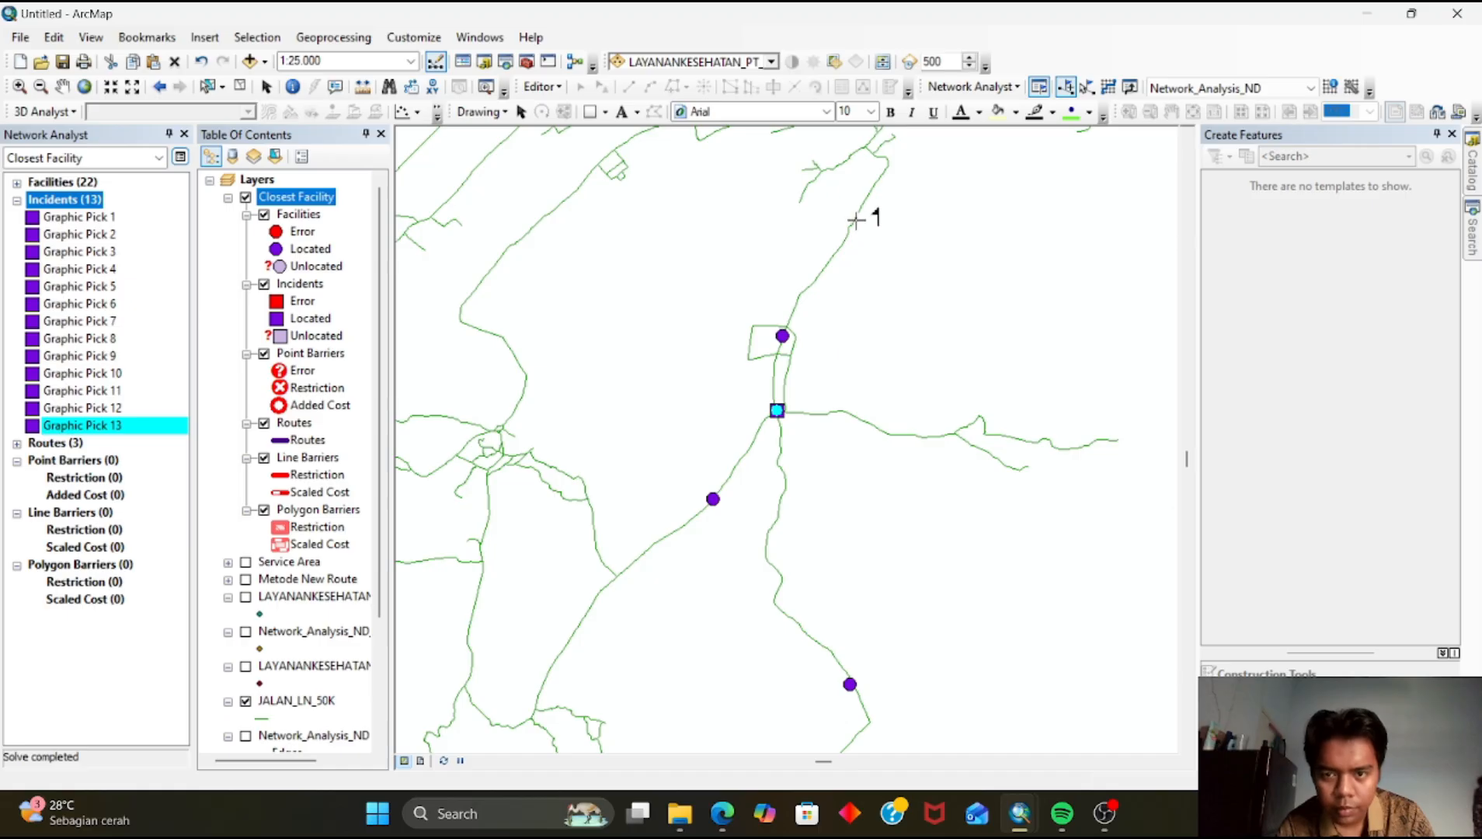
left_click(856, 219)
left_click(676, 396)
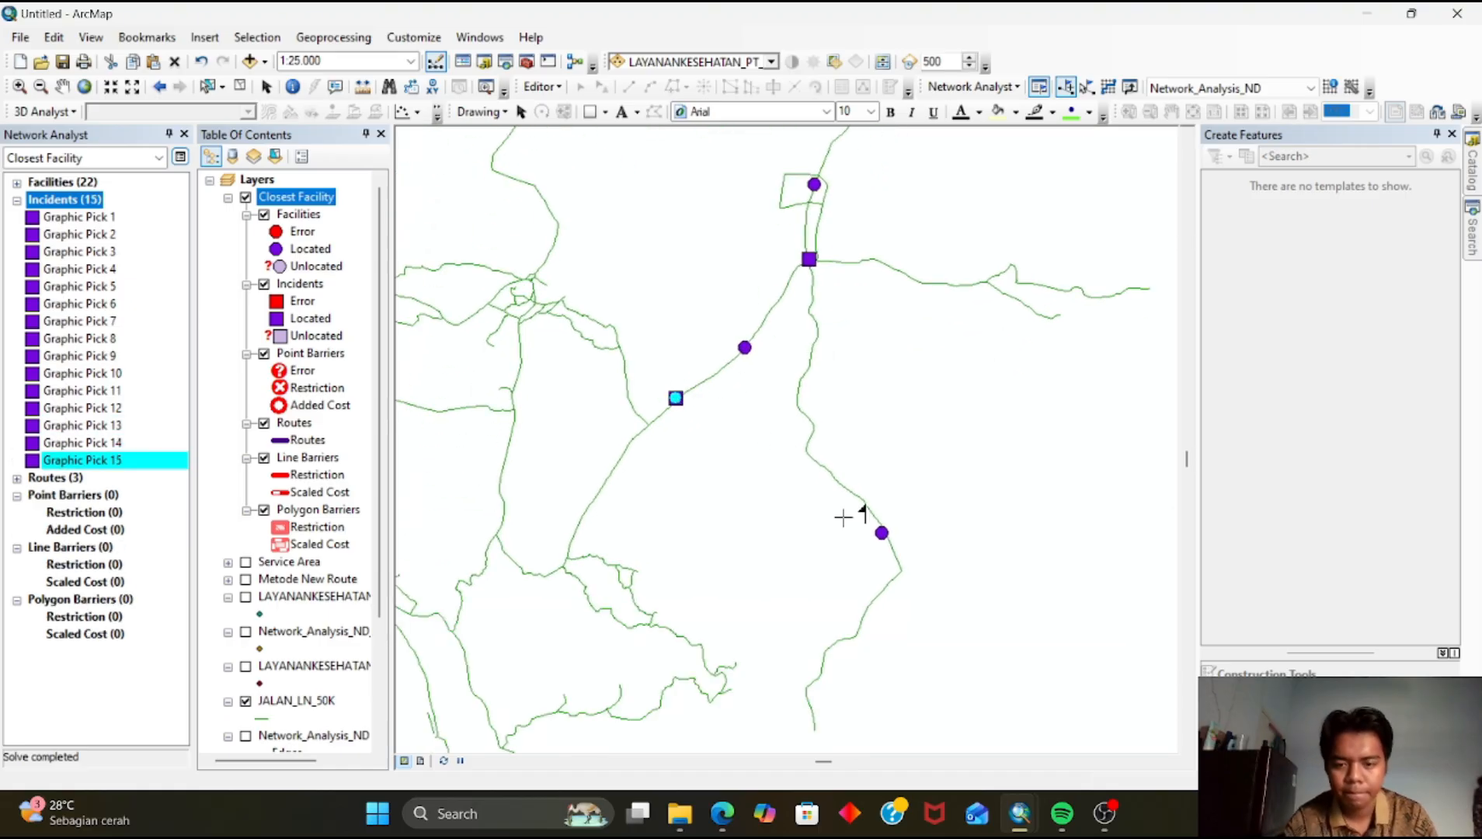
left_click_drag(686, 485, 910, 457)
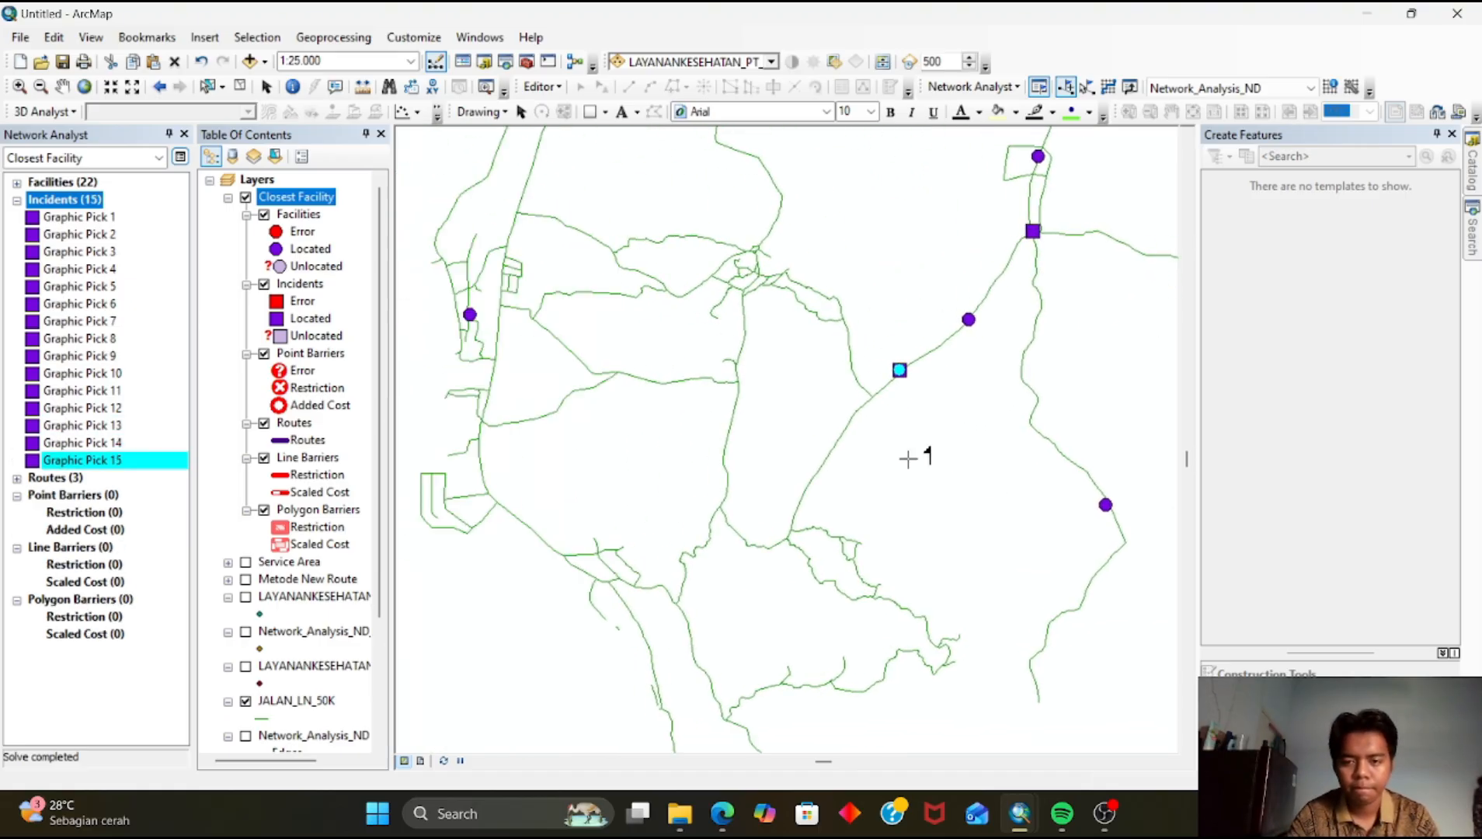
left_click_drag(739, 408, 901, 441)
left_click(647, 212)
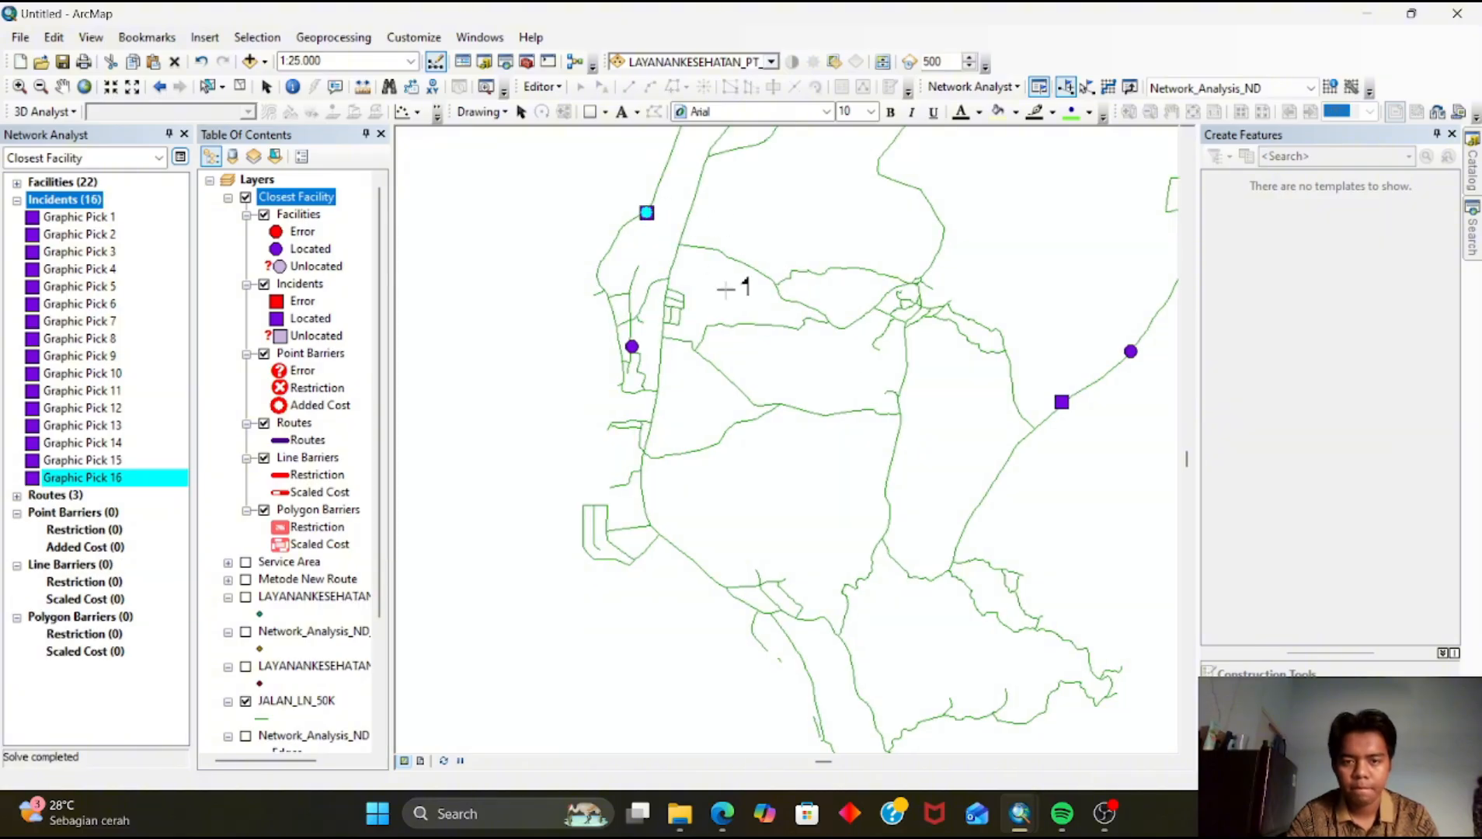
left_click_drag(731, 285, 478, 571)
left_click_drag(739, 364, 454, 623)
mouse_move(821, 342)
left_mouse_down()
mouse_move(701, 393)
mouse_move(583, 519)
left_mouse_up()
left_click_drag(820, 354, 632, 359)
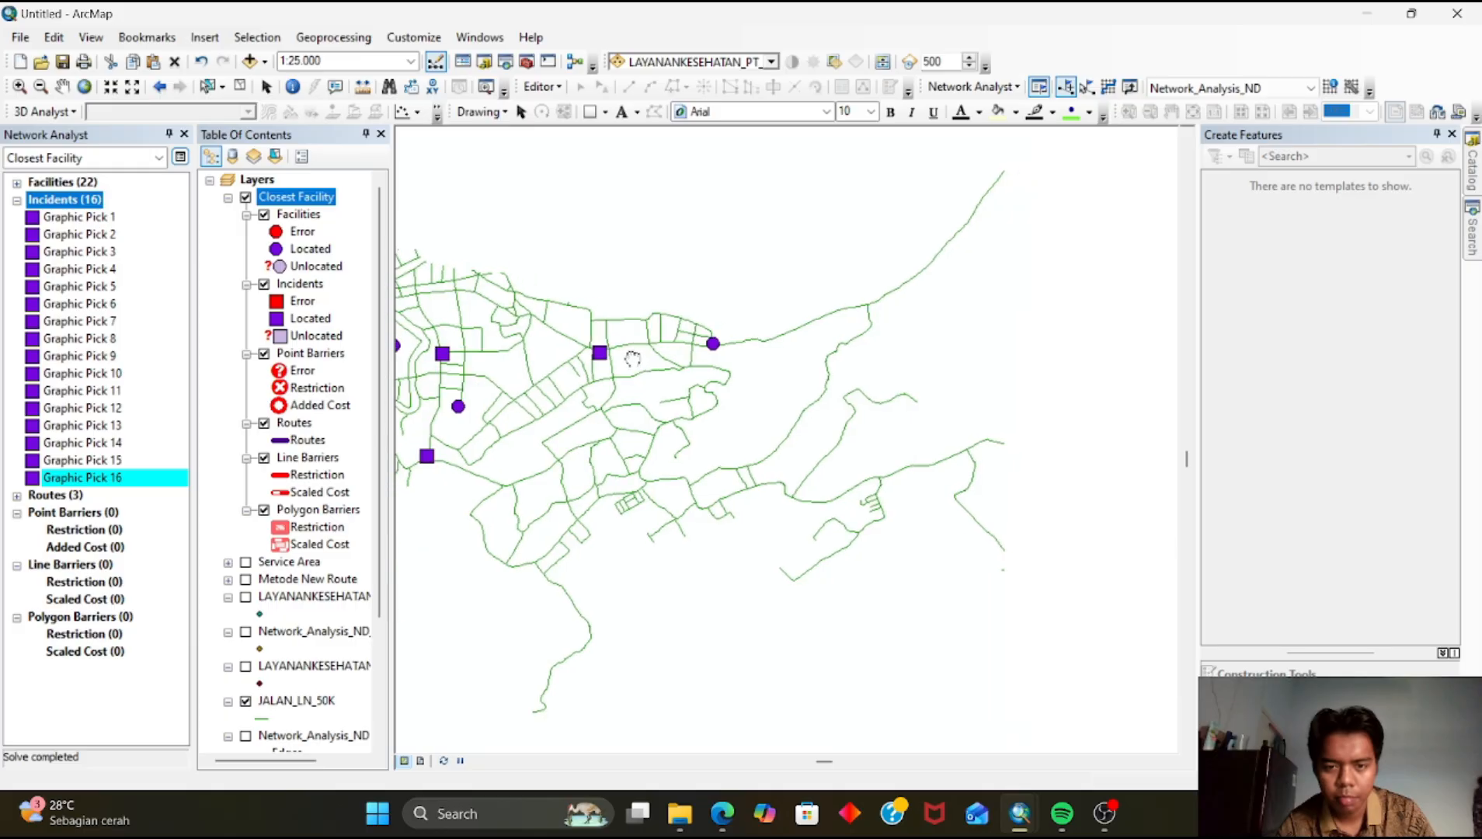
left_click(536, 382)
left_click_drag(754, 381, 419, 552)
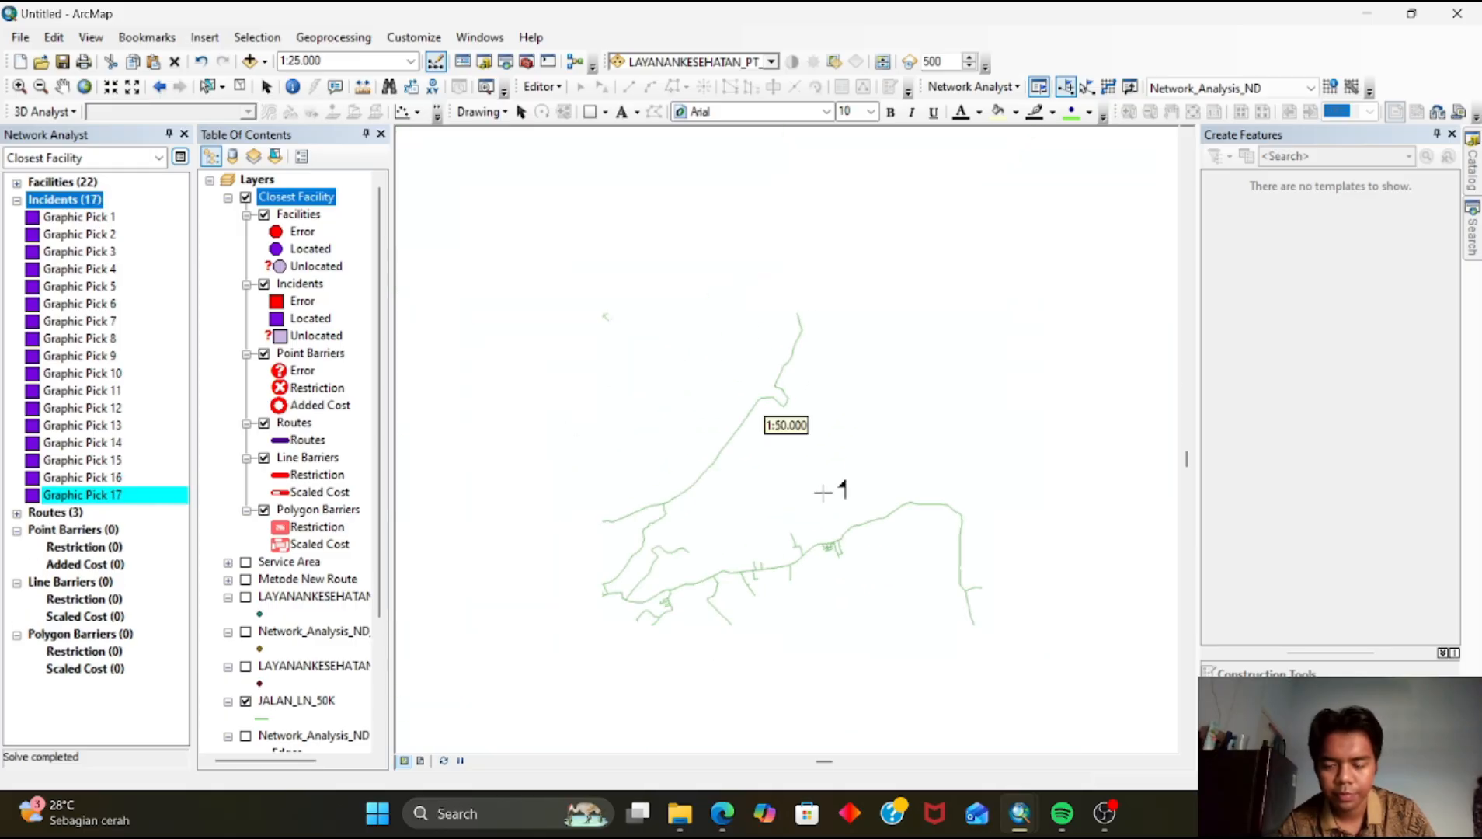
Place five incidents along the coastal road running north of the city
scroll(808, 492, "up", 2)
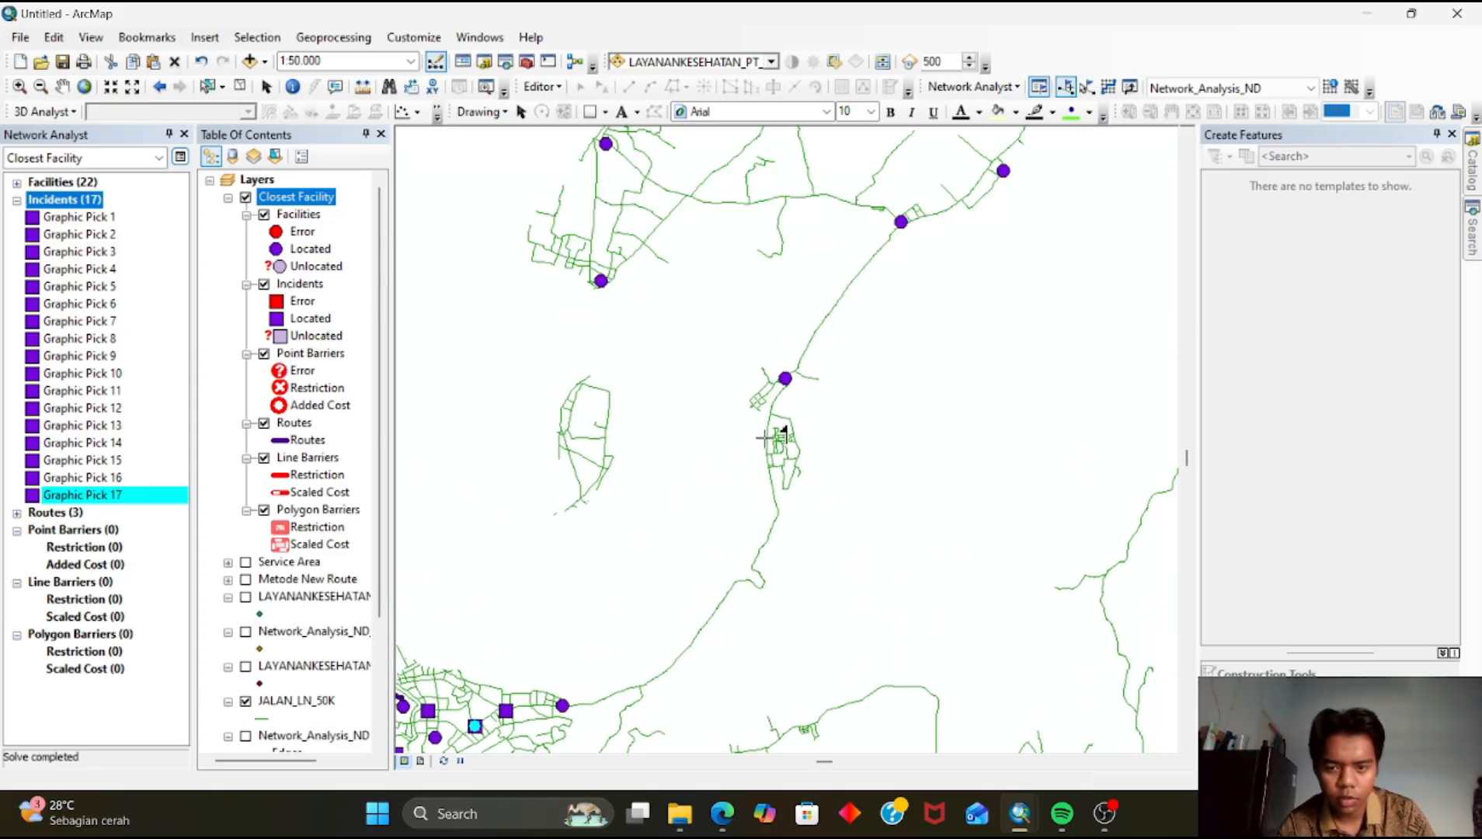
left_click(769, 446)
left_click(840, 293)
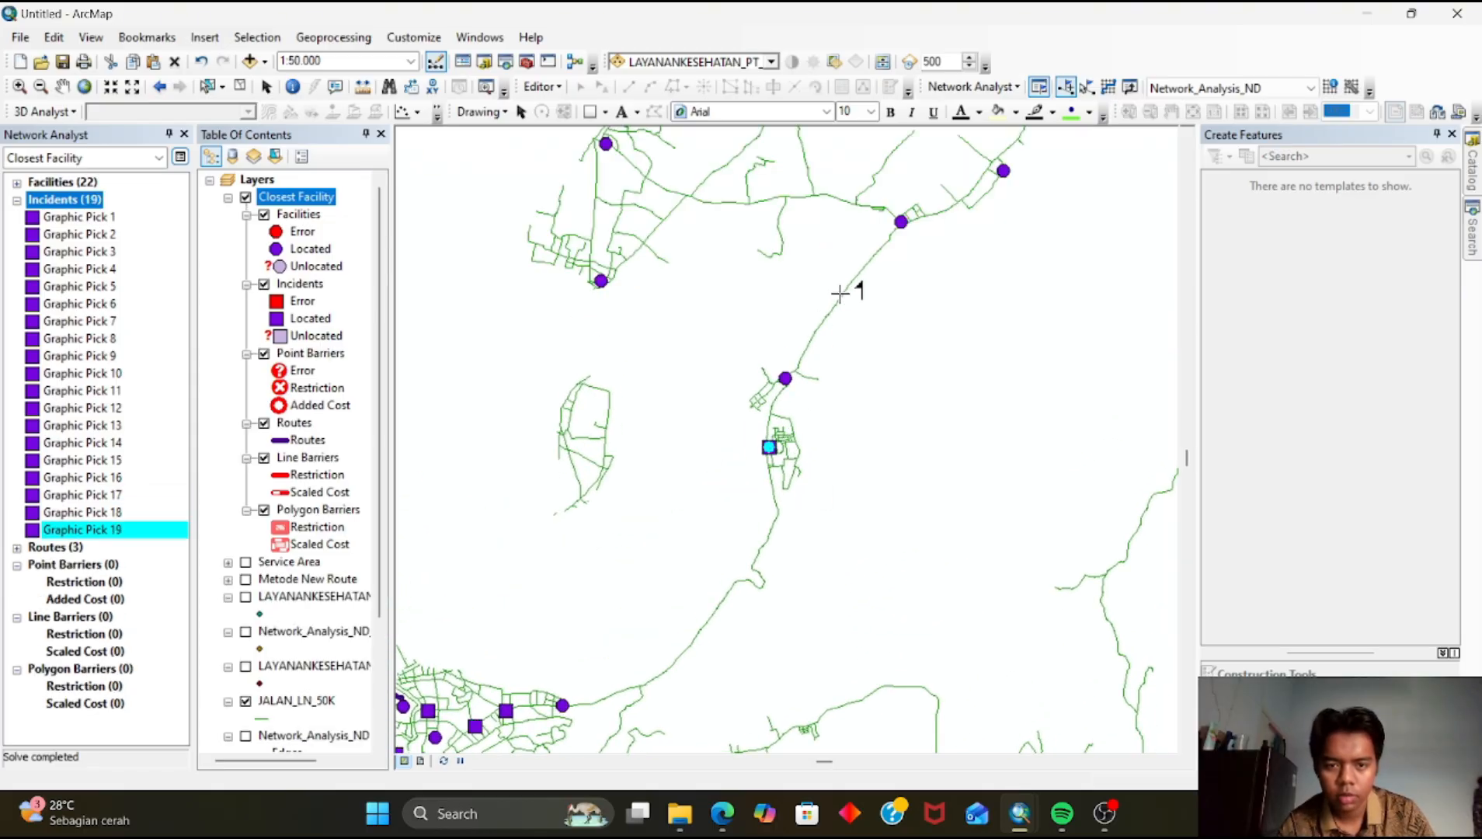
left_click_drag(802, 314, 874, 518)
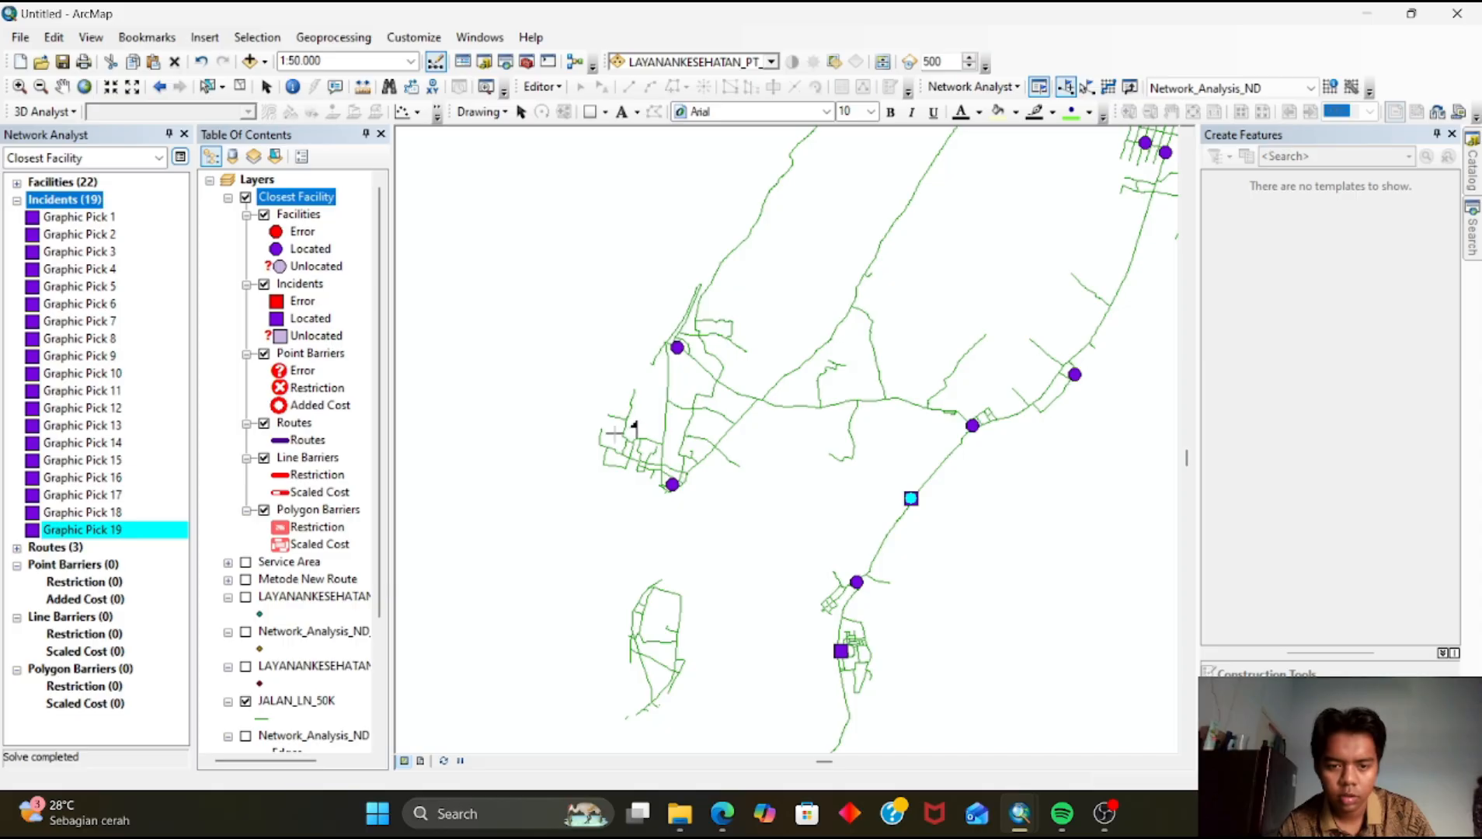
left_click(762, 402)
left_click_drag(840, 416, 511, 494)
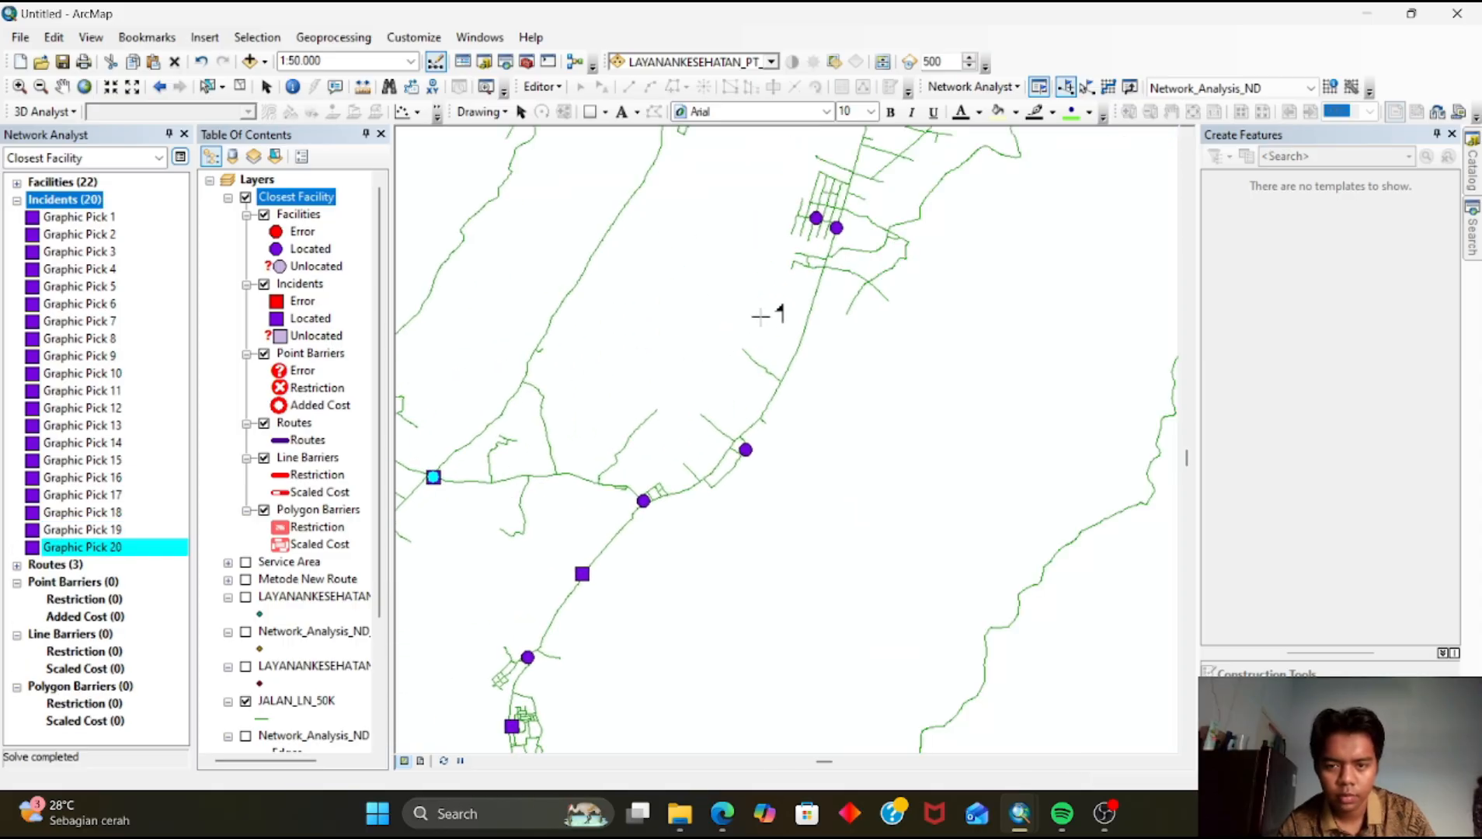
left_click_drag(792, 279, 718, 509)
left_click(790, 372)
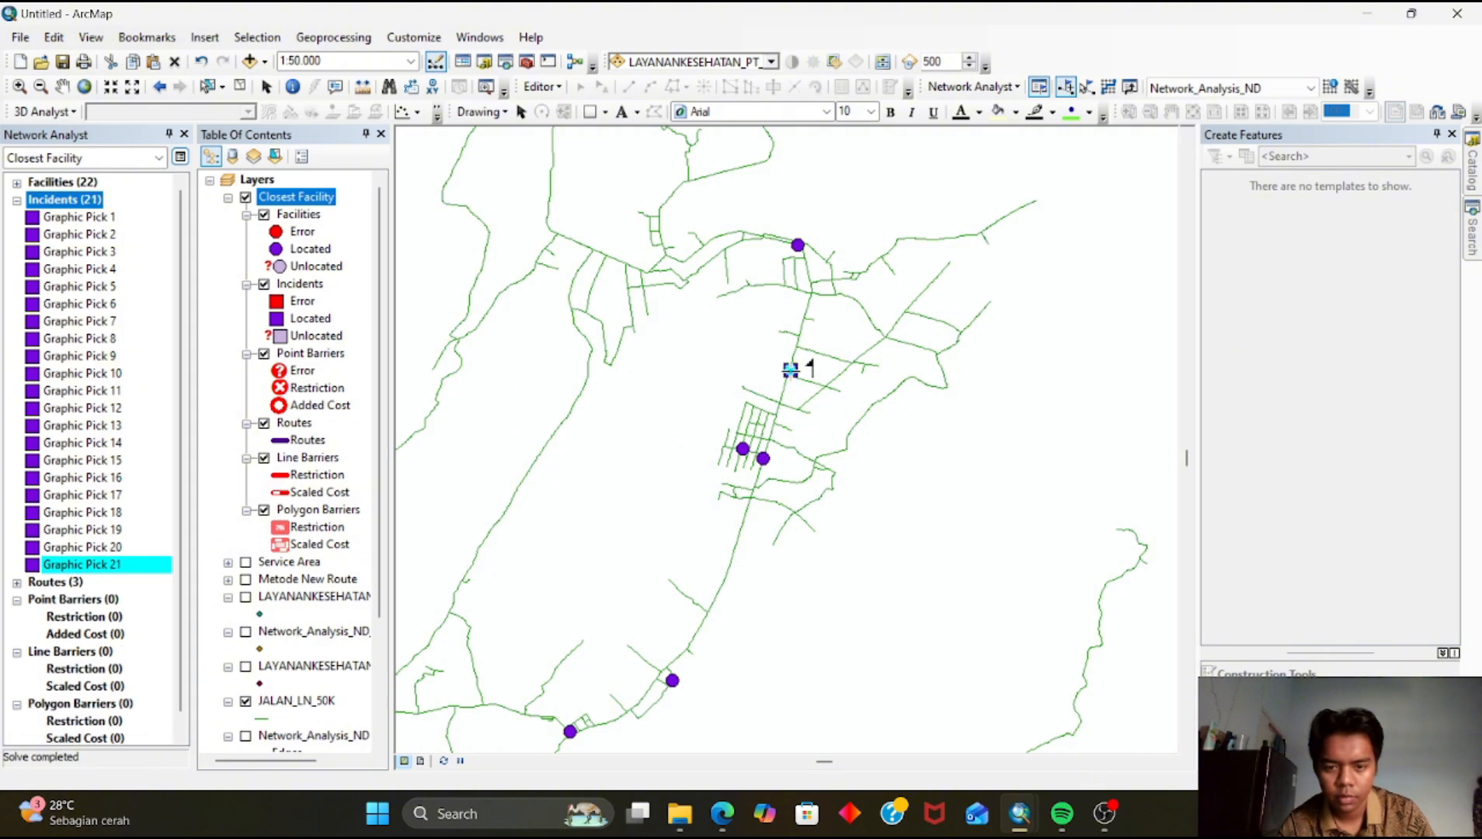
left_click(797, 513)
Add five more incidents on roads in the far northern and eastern settlements
left_click_drag(739, 337, 785, 470)
left_click(747, 399)
left_click(899, 435)
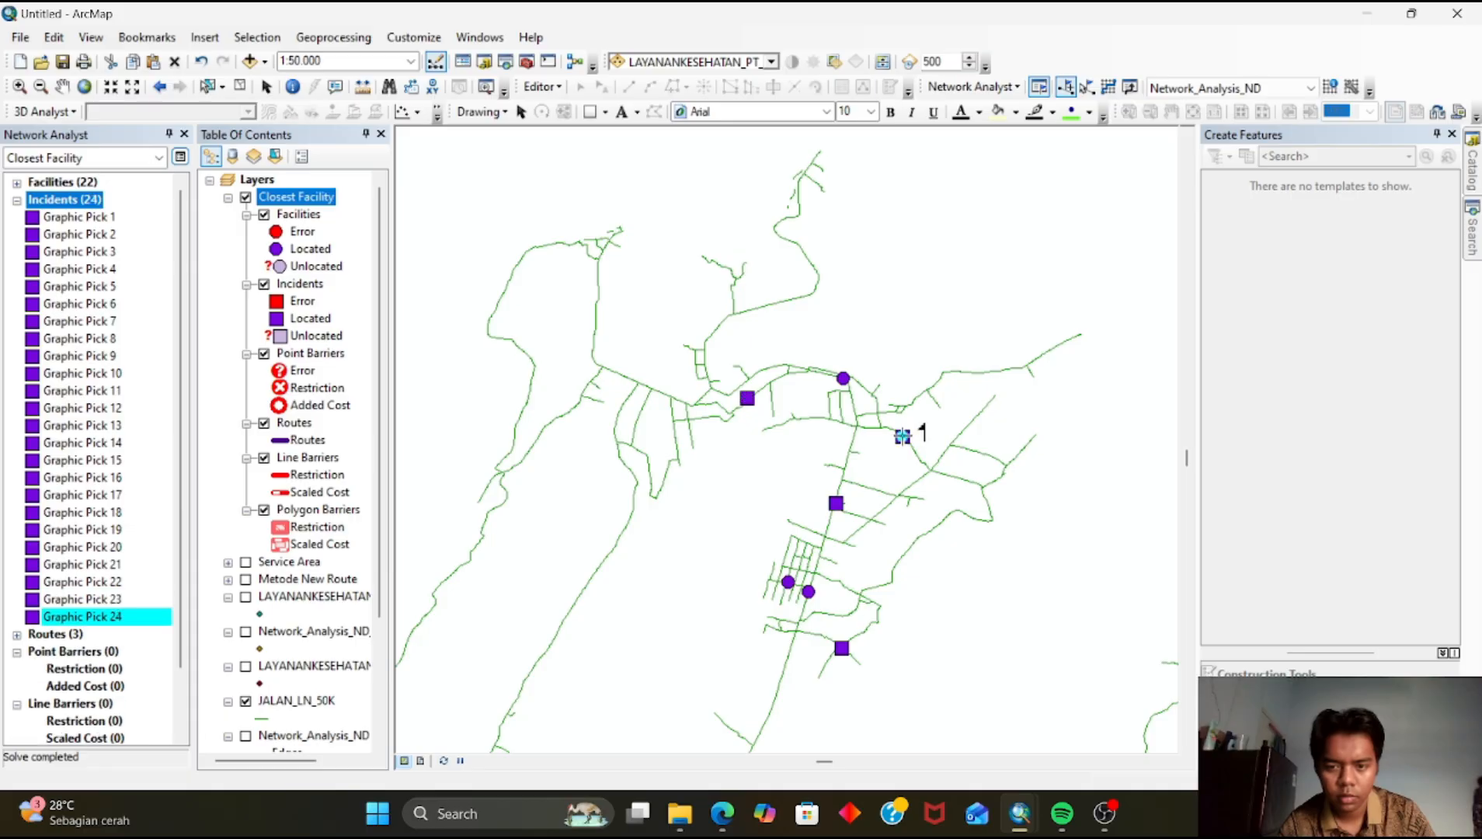
left_click_drag(900, 435, 845, 212)
left_click_drag(804, 562, 742, 293)
scroll(867, 615, "down", 1)
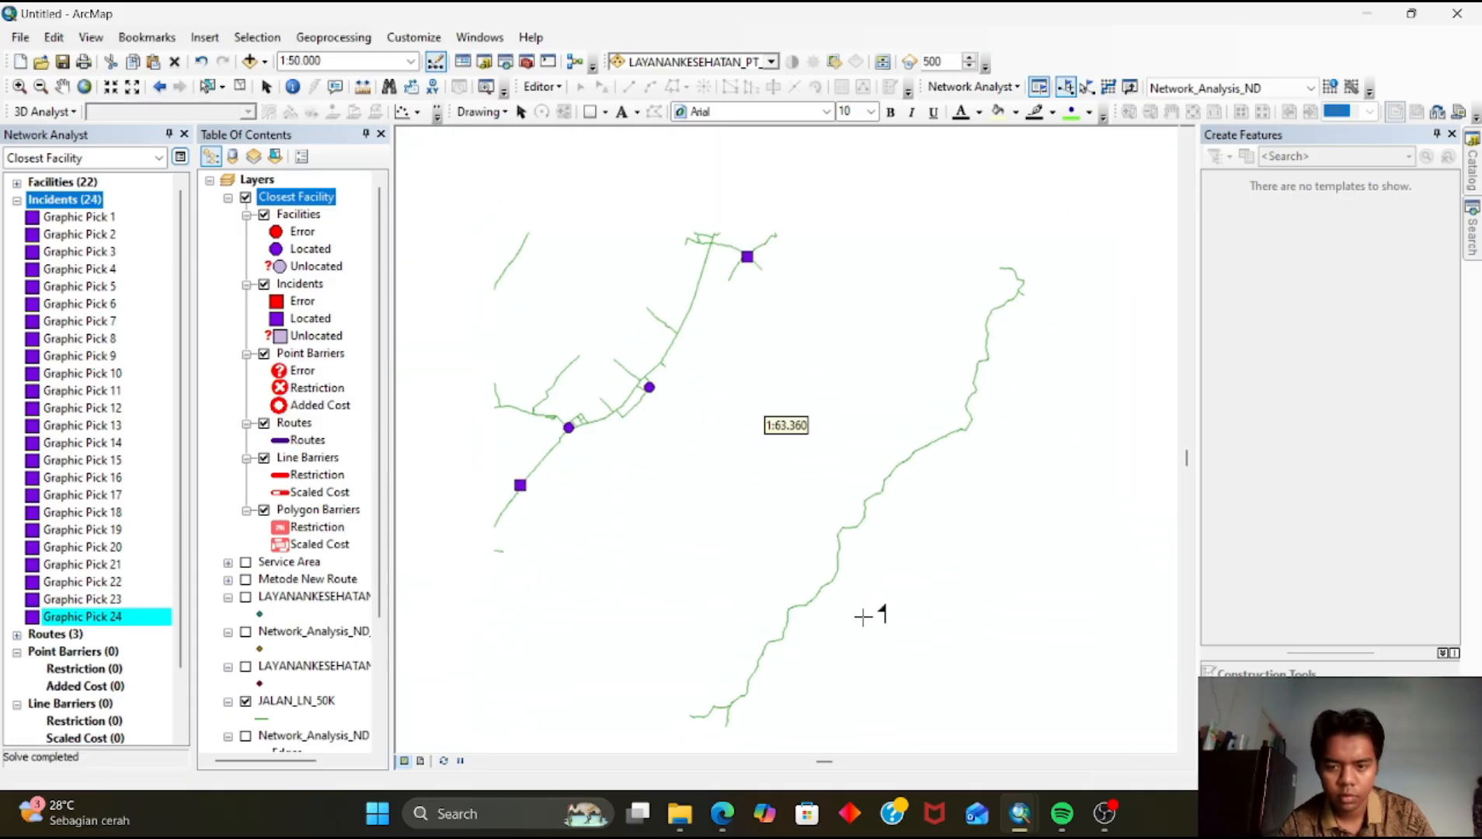
left_click_drag(812, 652, 743, 344)
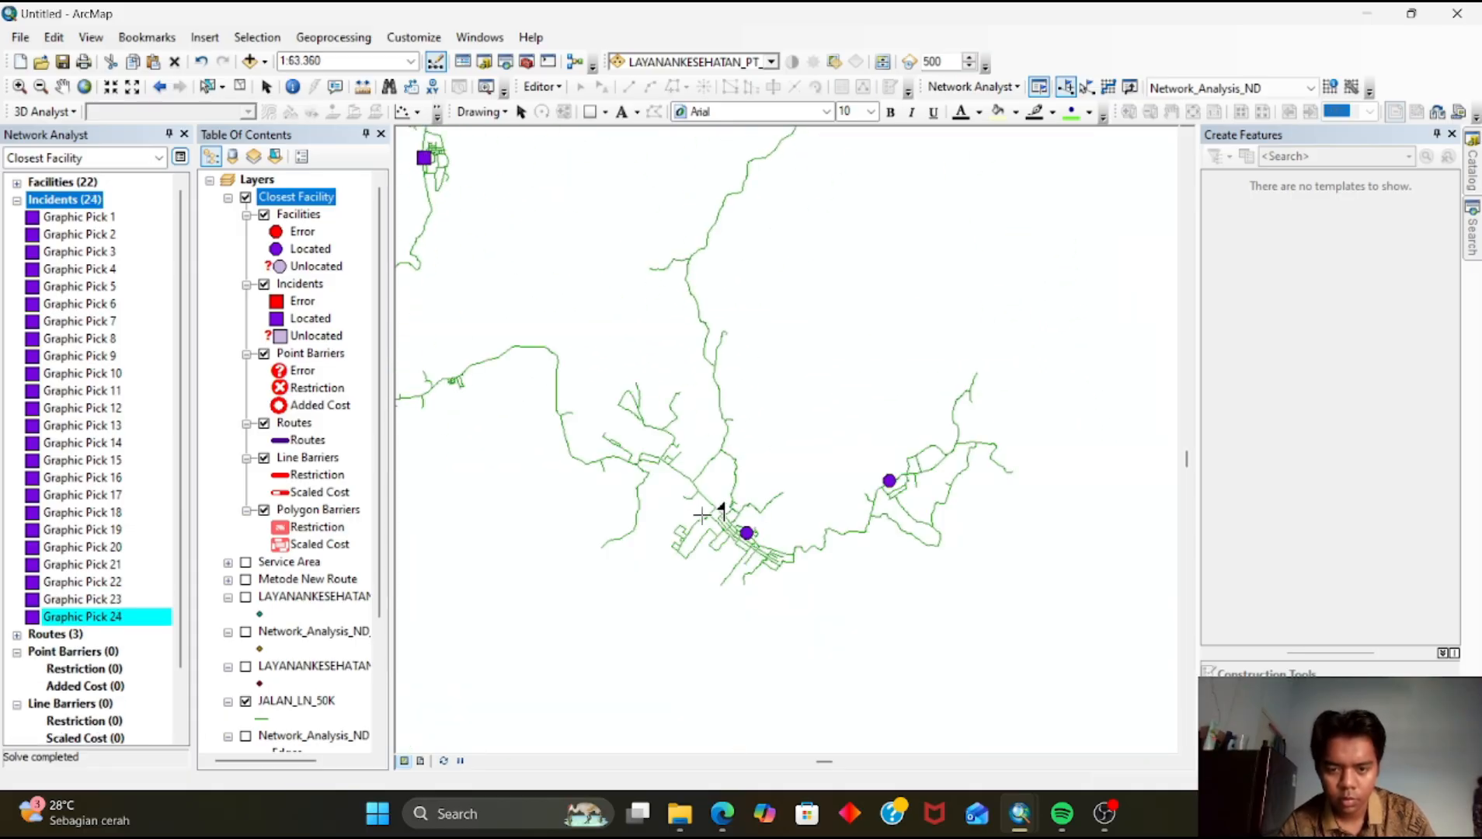
left_click(829, 531)
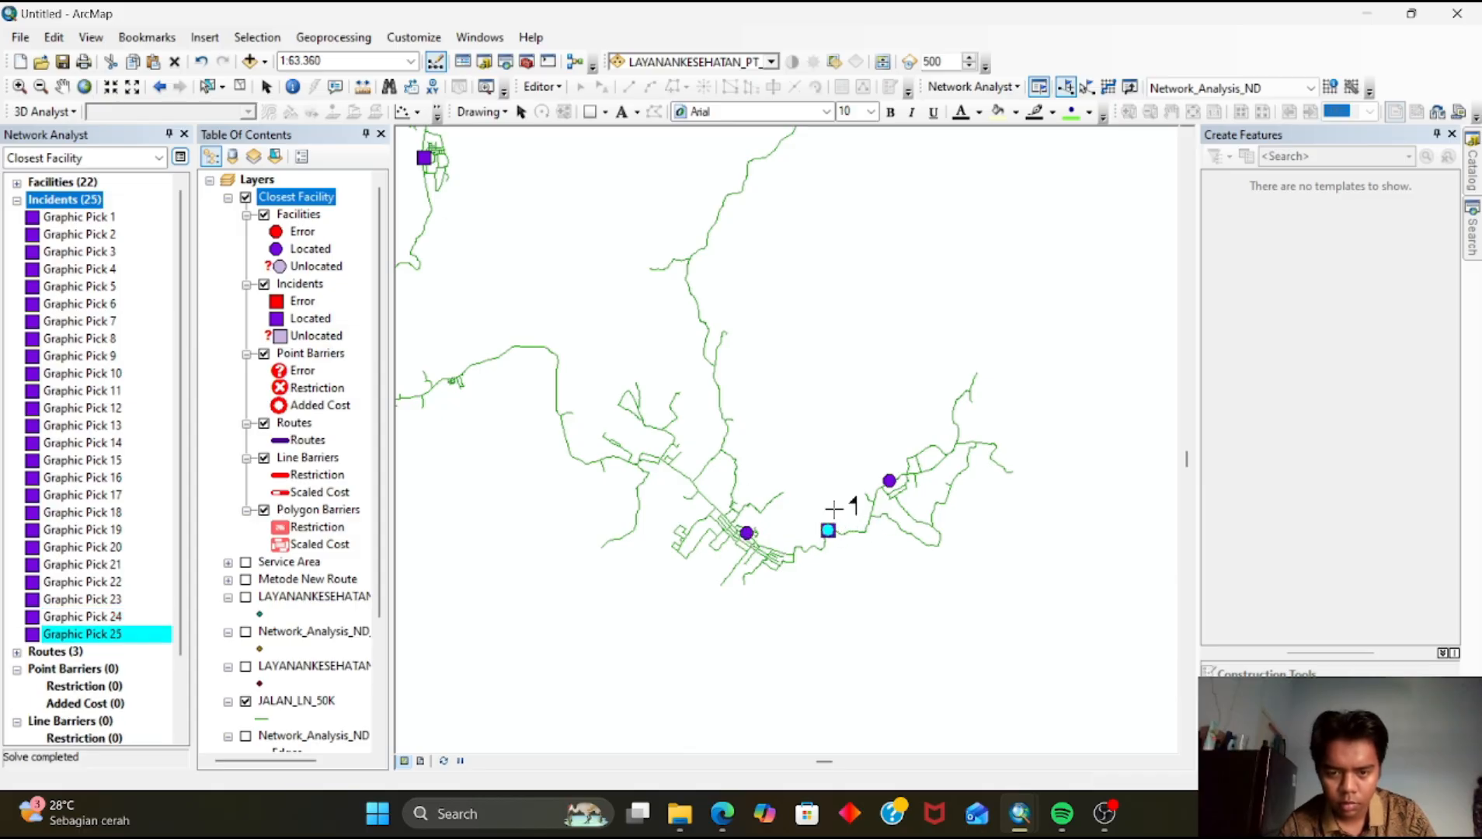
left_click(666, 462)
left_click(961, 439)
left_click_drag(866, 579, 896, 520)
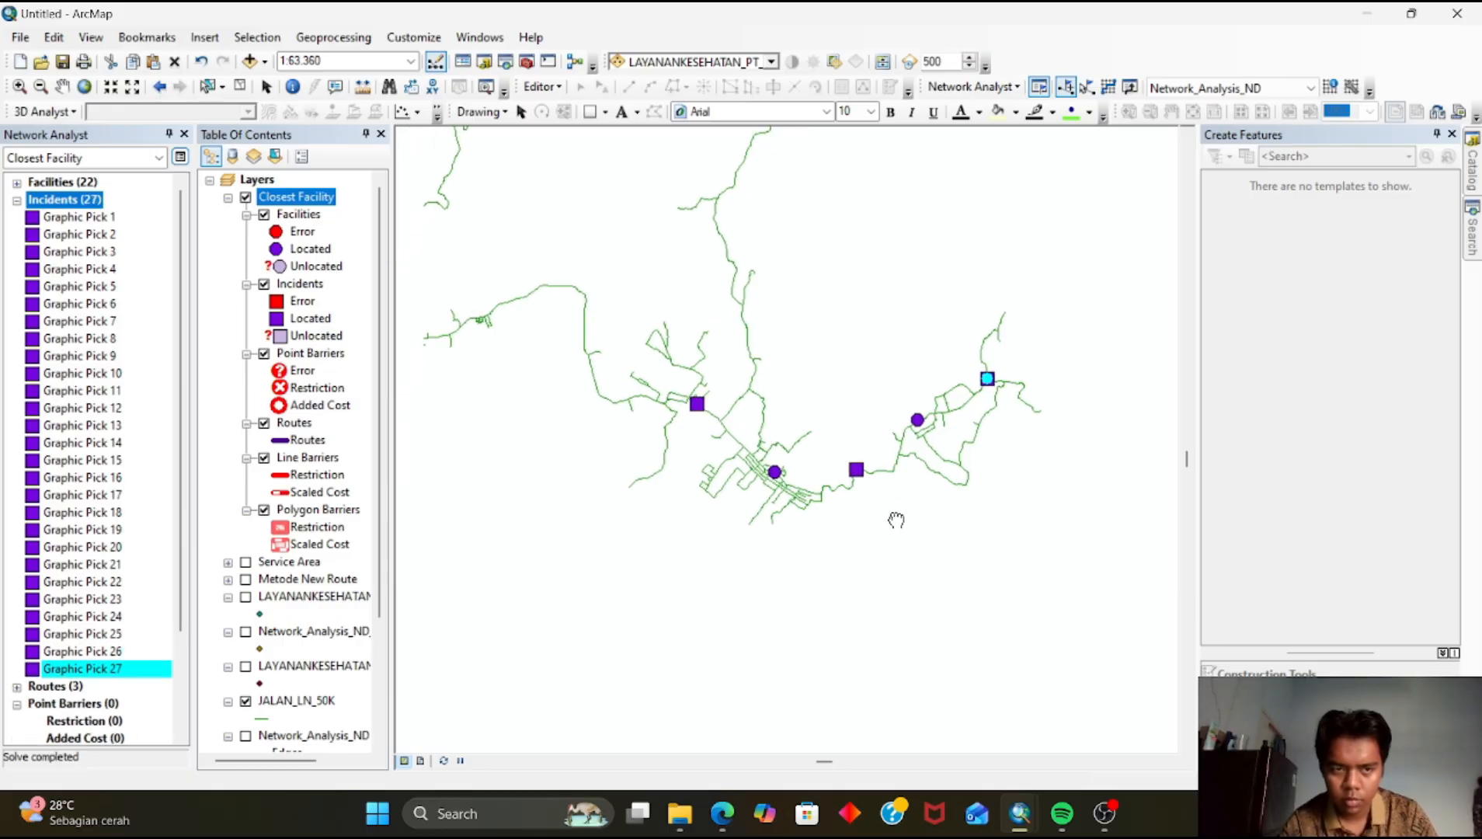
scroll(769, 517, "up", 4)
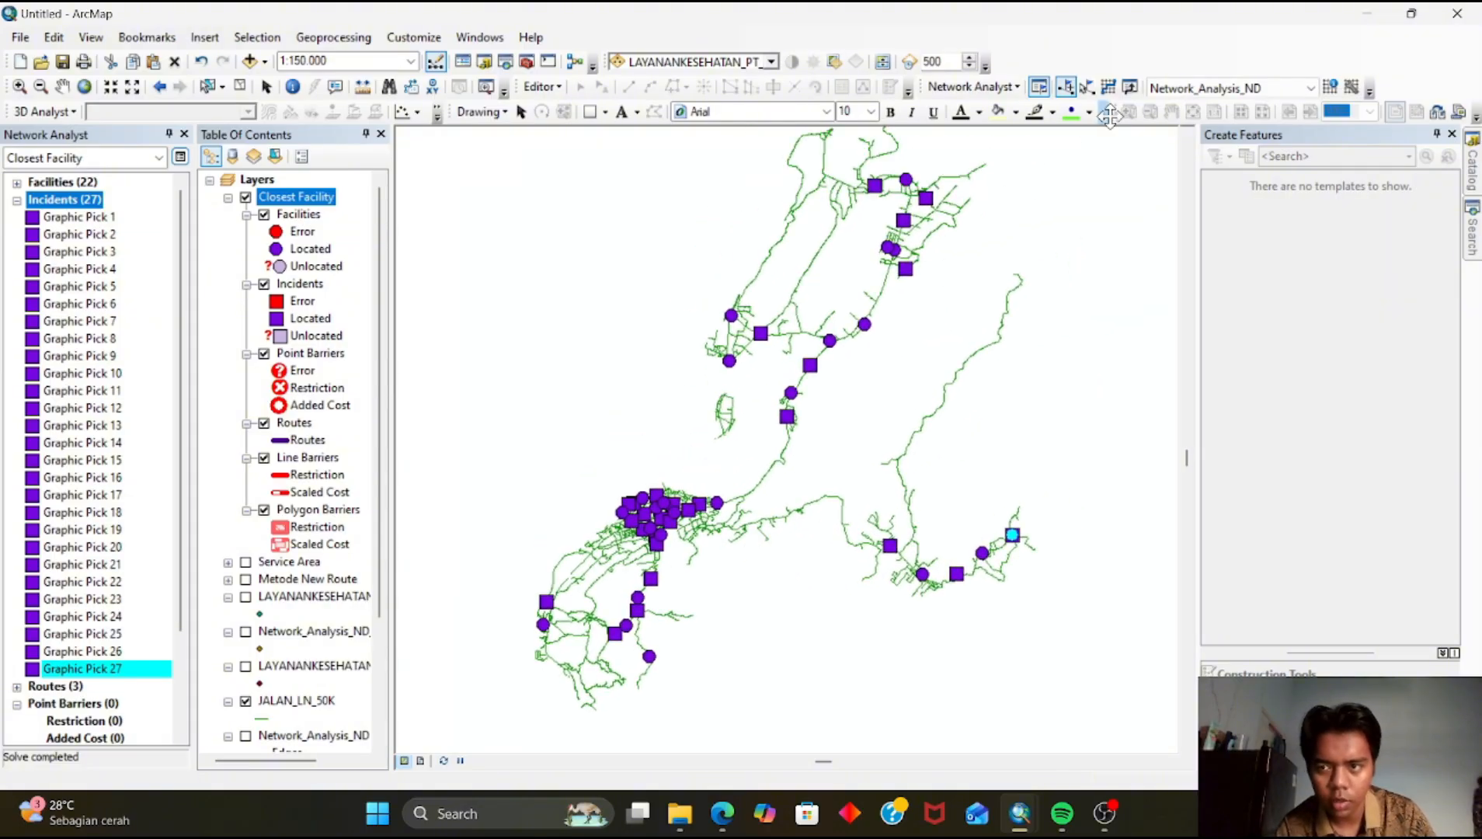
Solve the closest facility analysis again to route all incidents to their nearest health facilities
left_click(1108, 86)
scroll(662, 576, "down", 4)
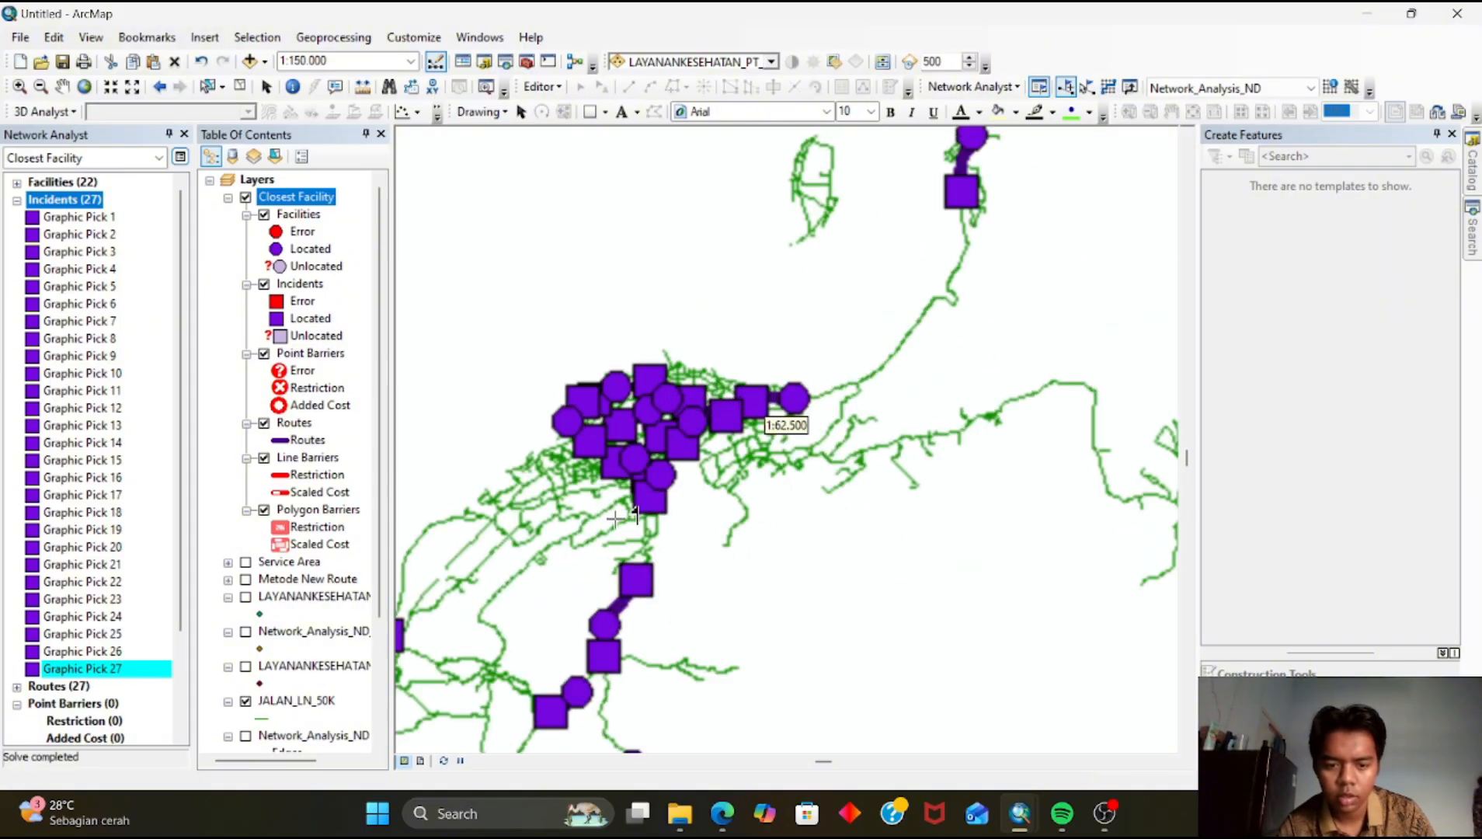
scroll(616, 519, "down", 4)
left_click_drag(802, 512, 673, 415)
left_click_drag(686, 543, 714, 428)
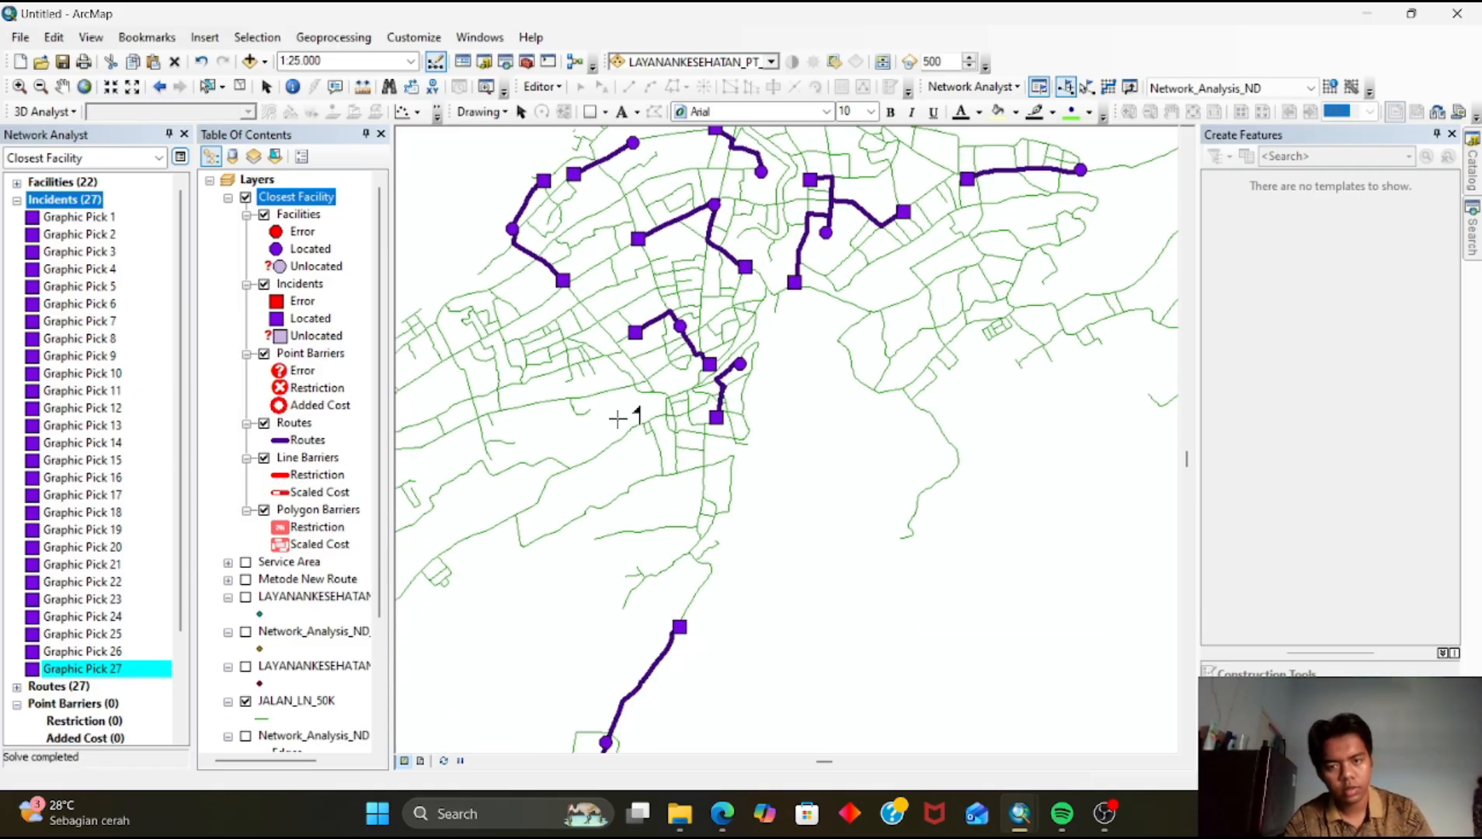
Change the closest facility's located Facilities symbol to the ArcGIS_Explorer Hospital symbol by searching for hospital
left_click(276, 249)
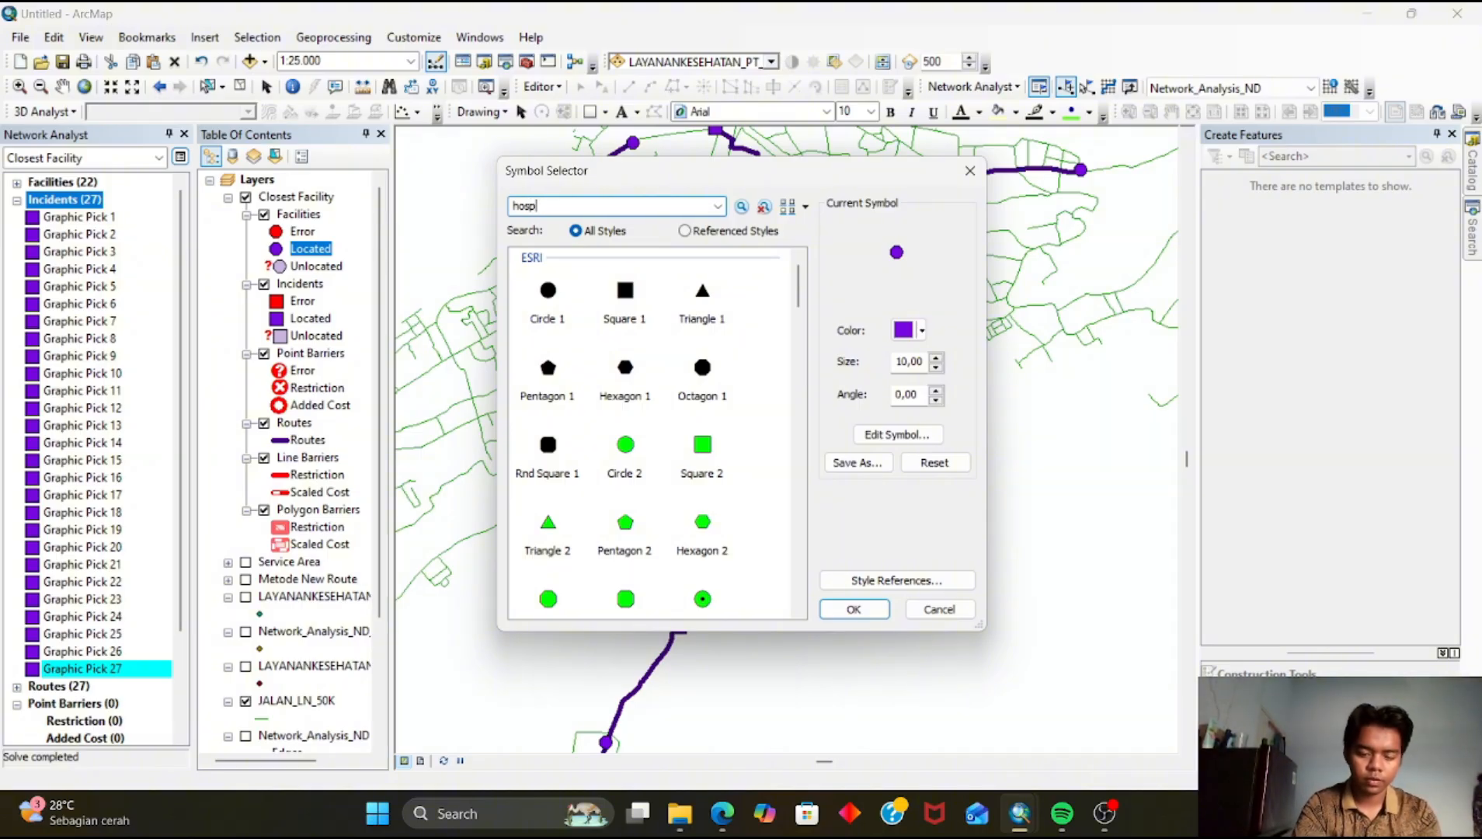
key("Return")
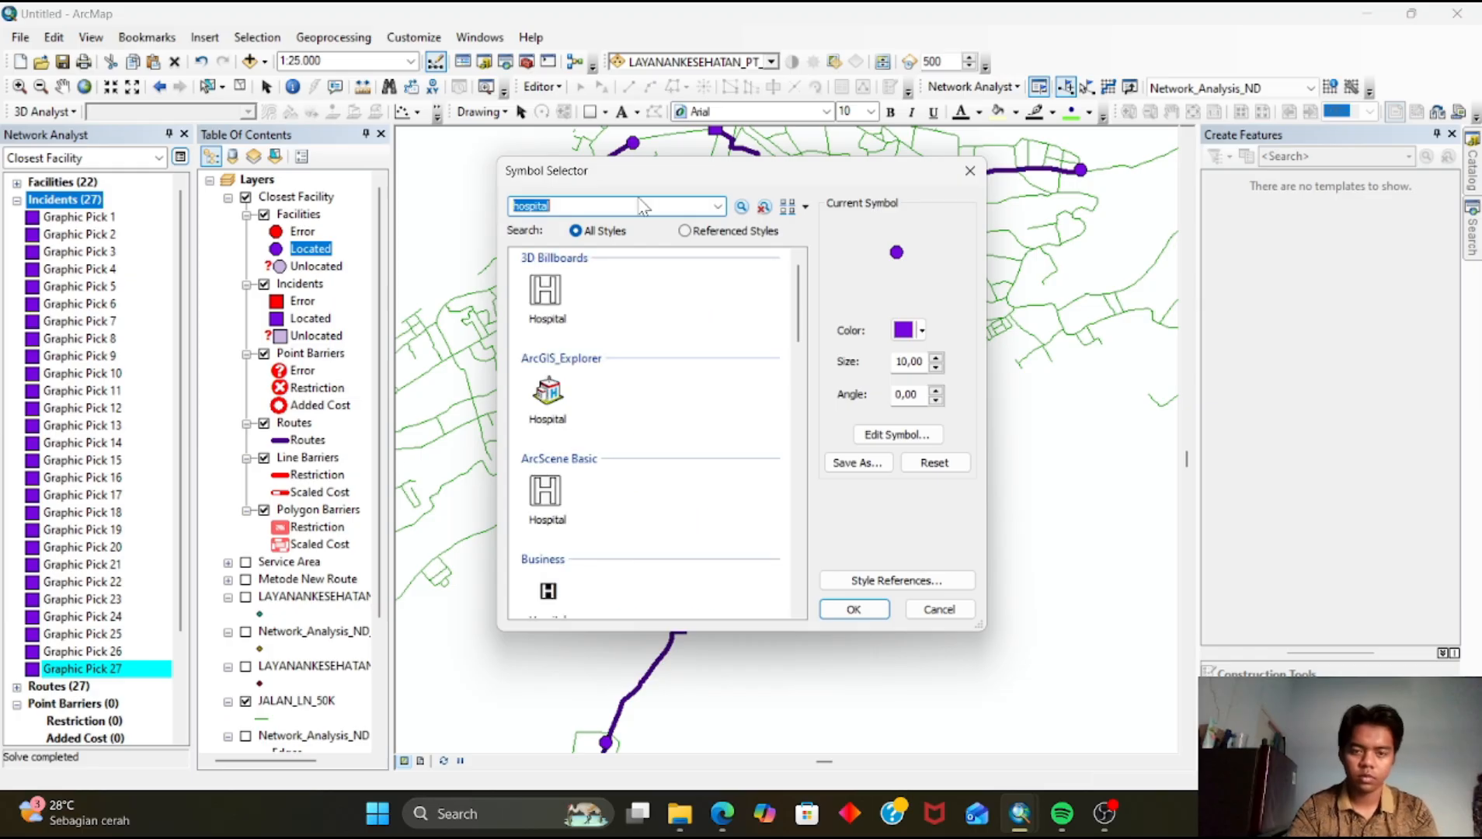
left_click(547, 394)
left_click(854, 610)
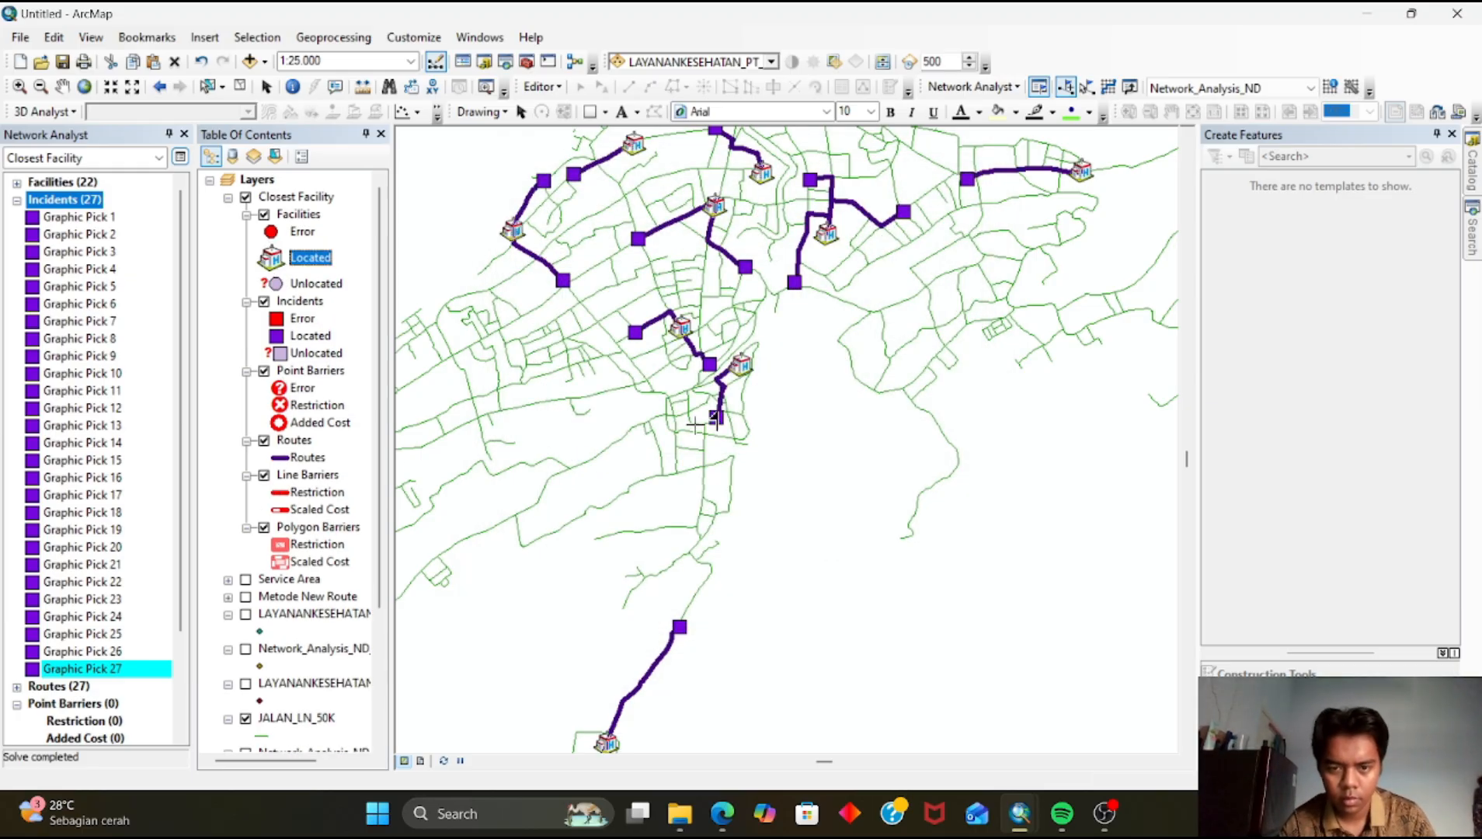
Search the symbol styles for house and set the located Incidents symbol to the ArcGIS_Explorer Housing symbol
left_click(276, 336)
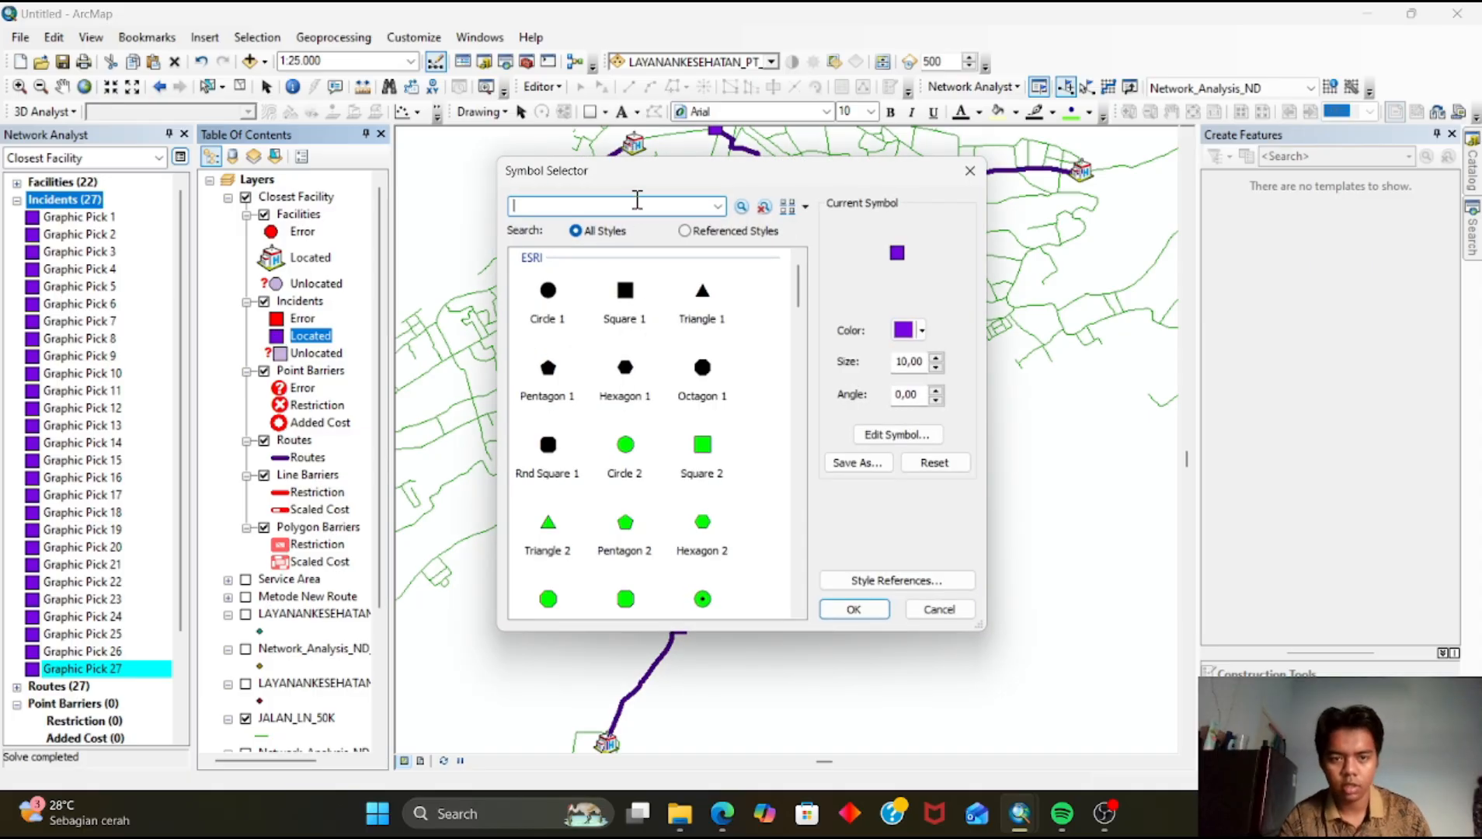
type("hous")
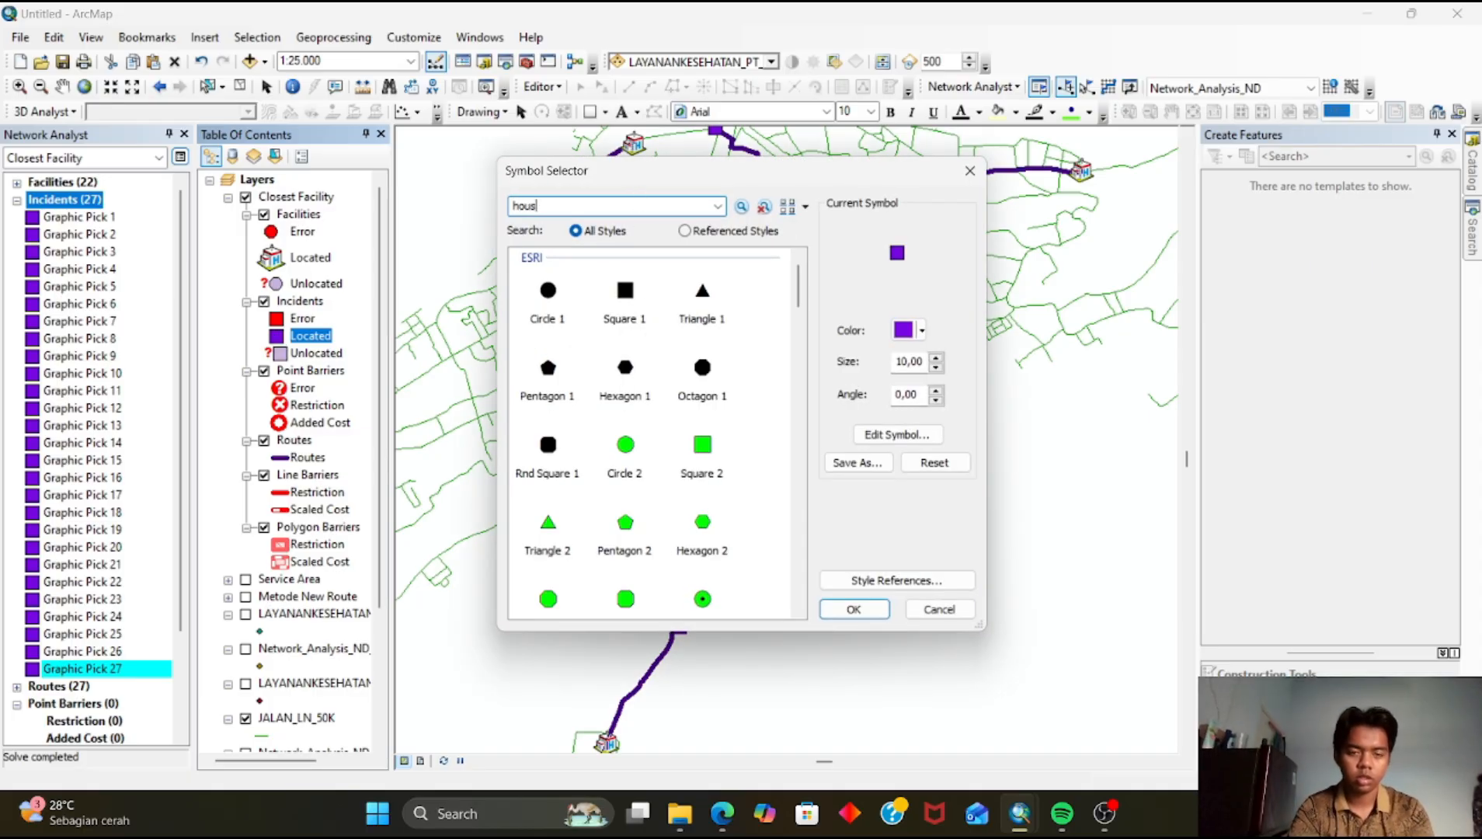
type("e")
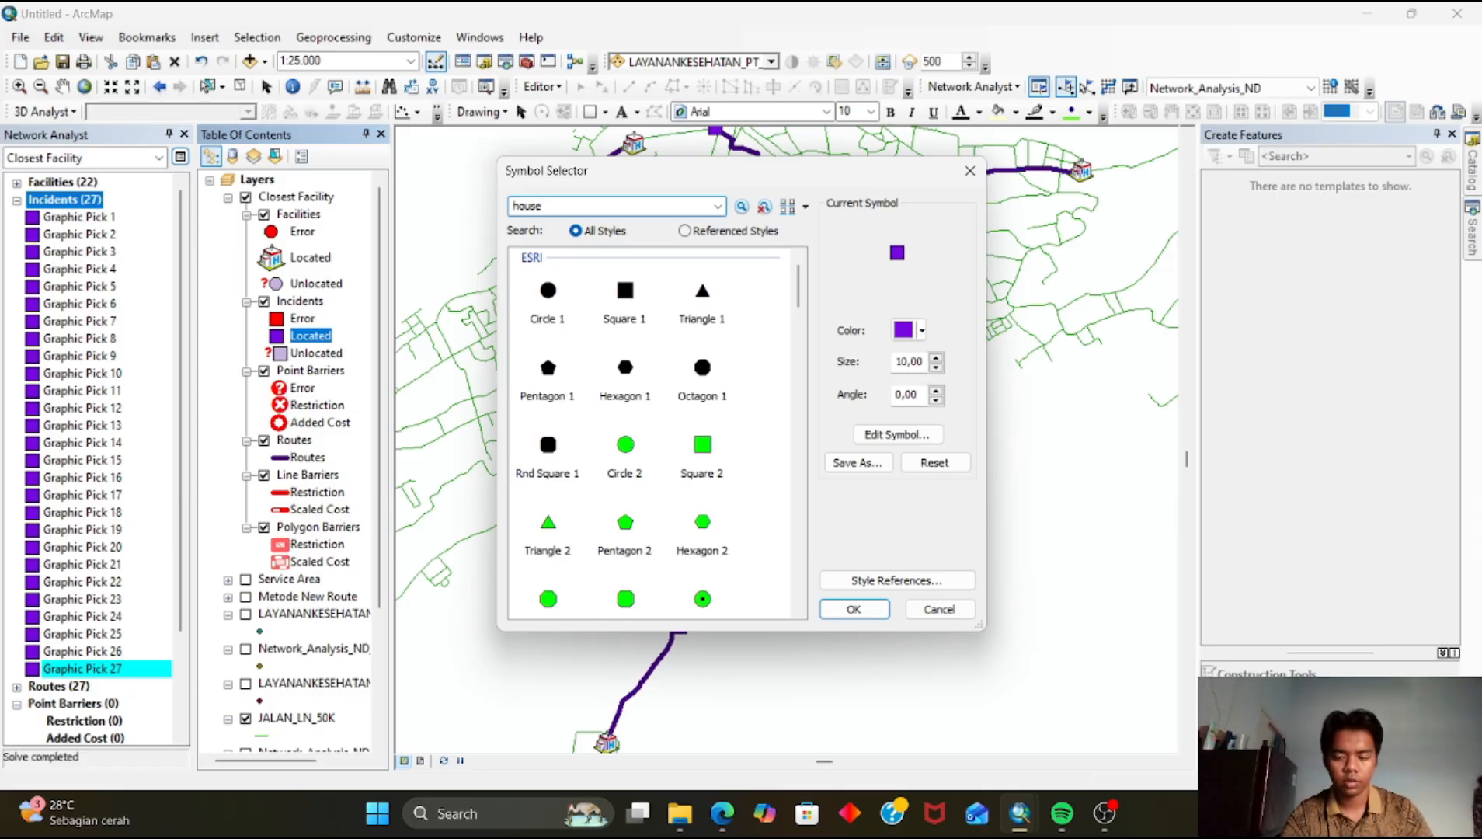
key("Return")
scroll(602, 442, "down", 10)
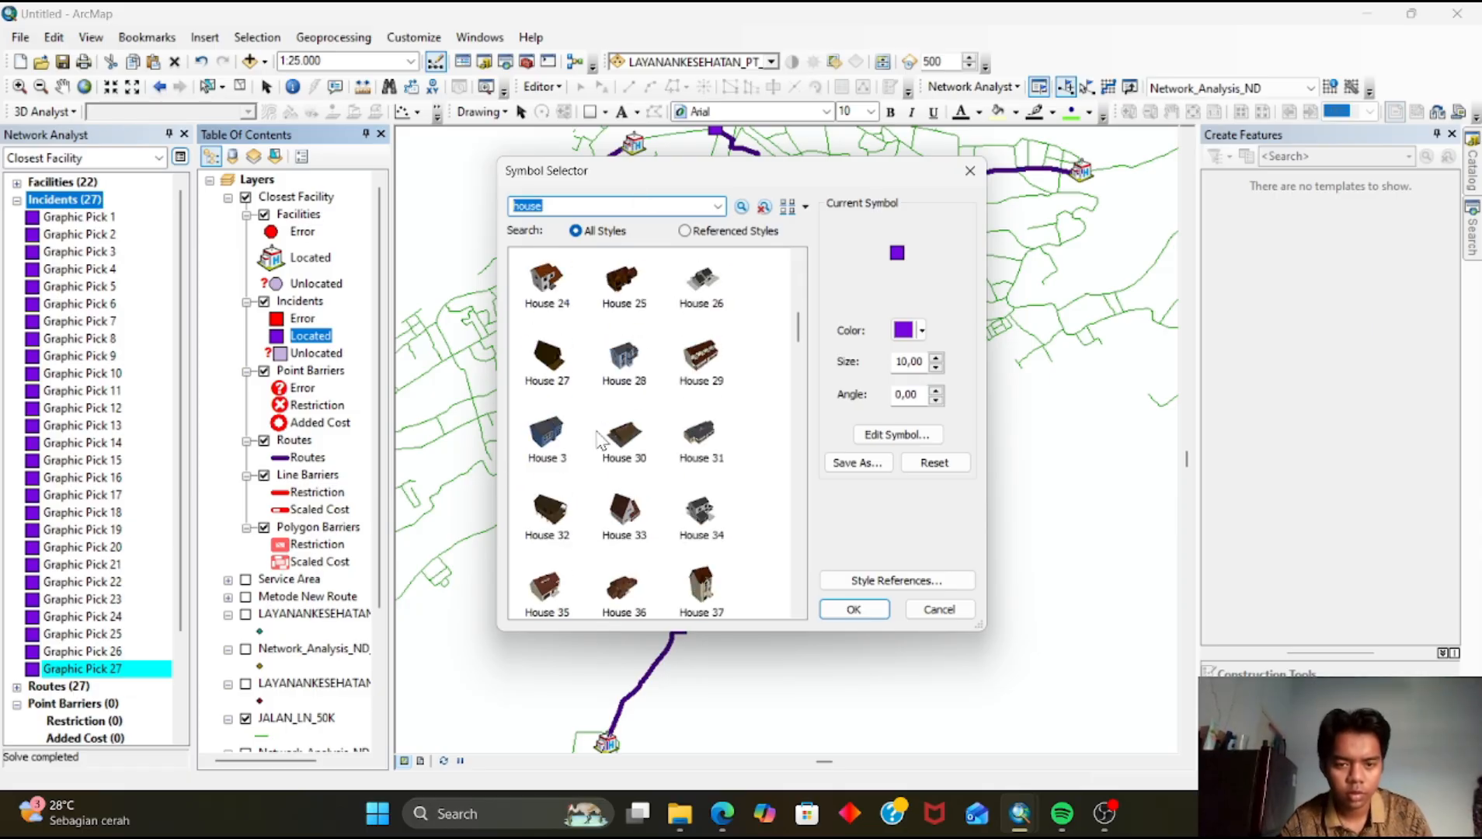
scroll(602, 451, "down", 15)
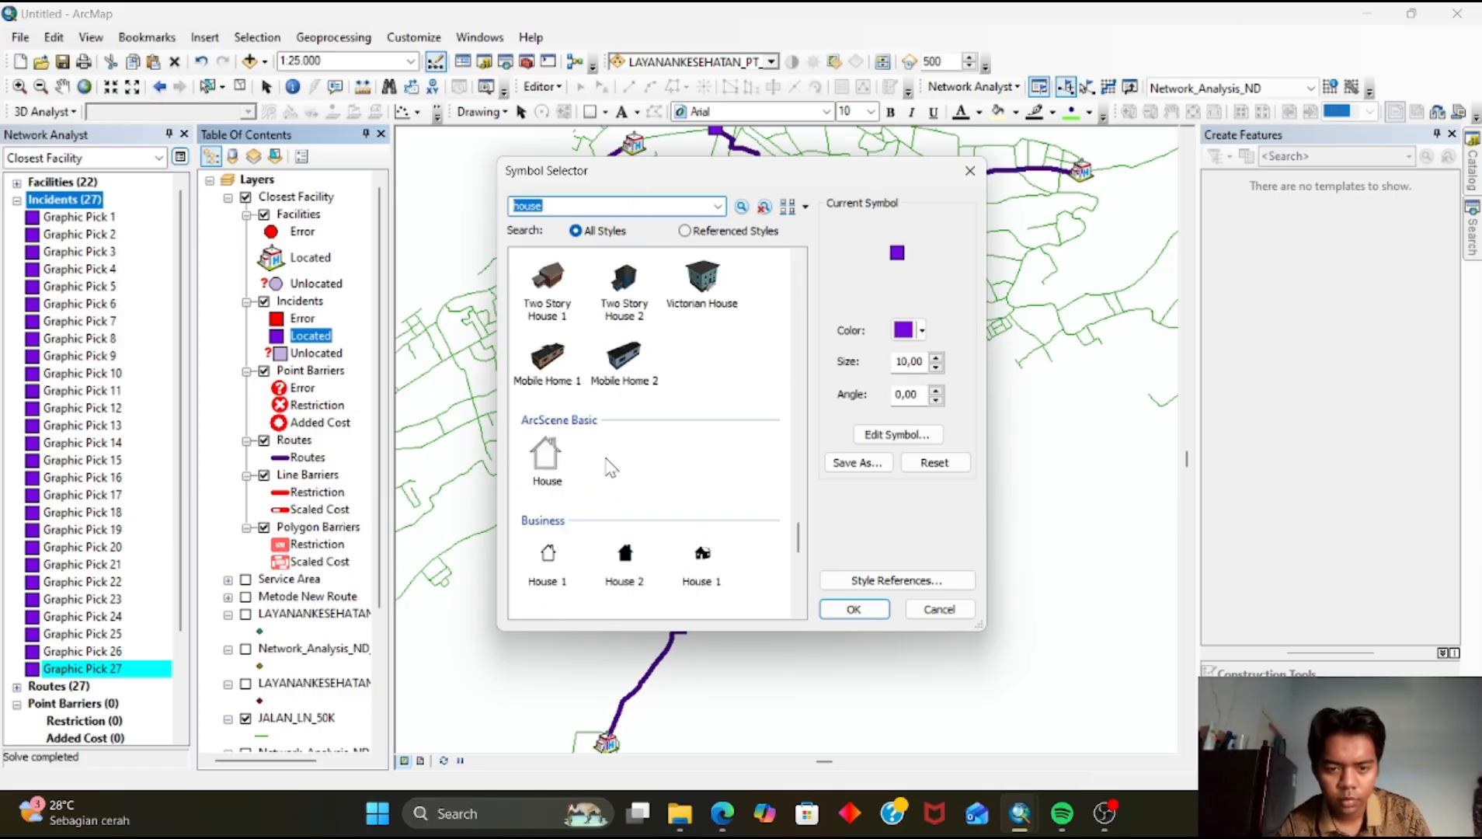
scroll(600, 479, "up", 3)
left_click(577, 204)
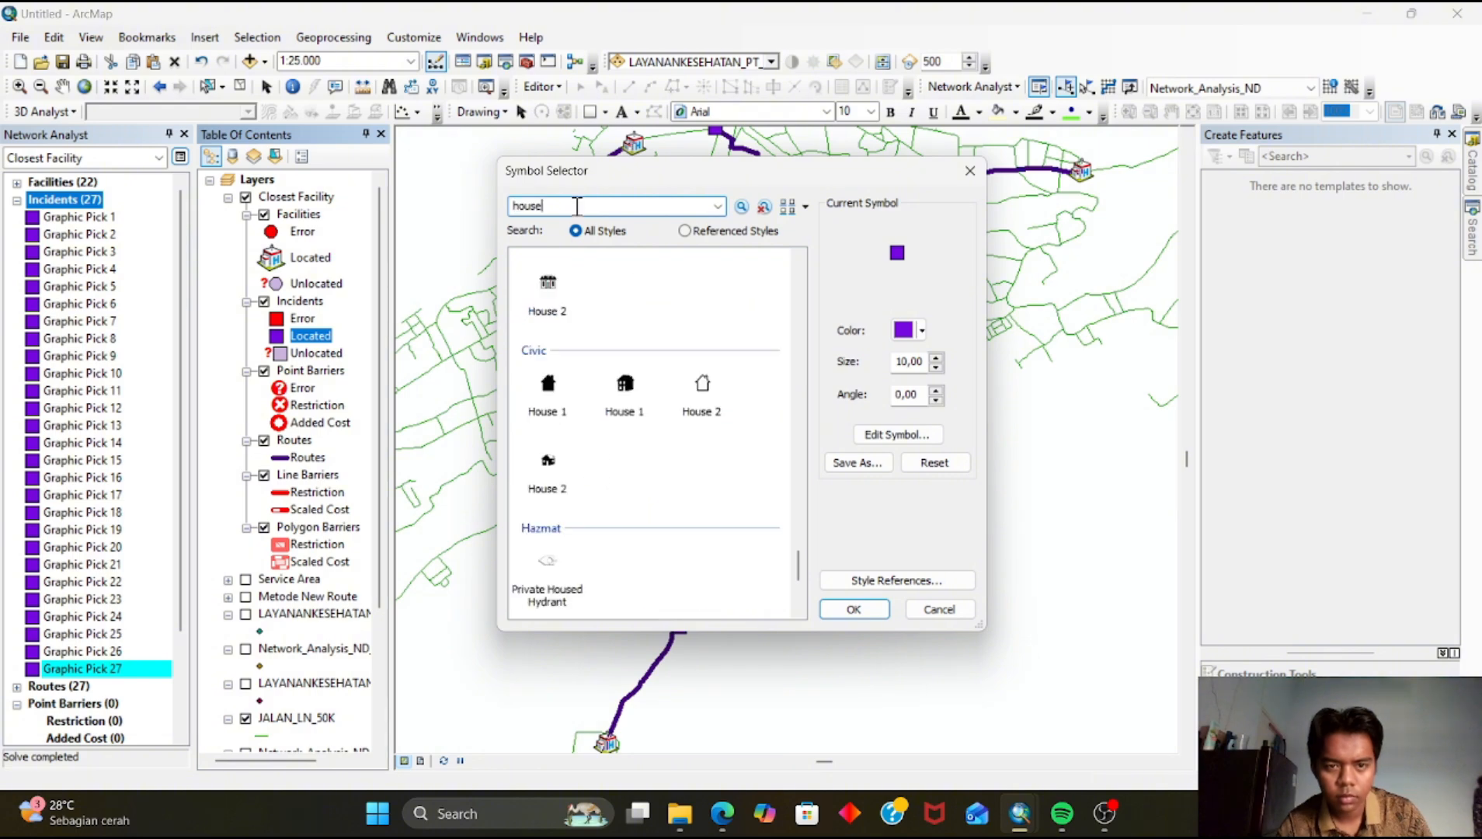
key("Return")
scroll(606, 428, "down", 20)
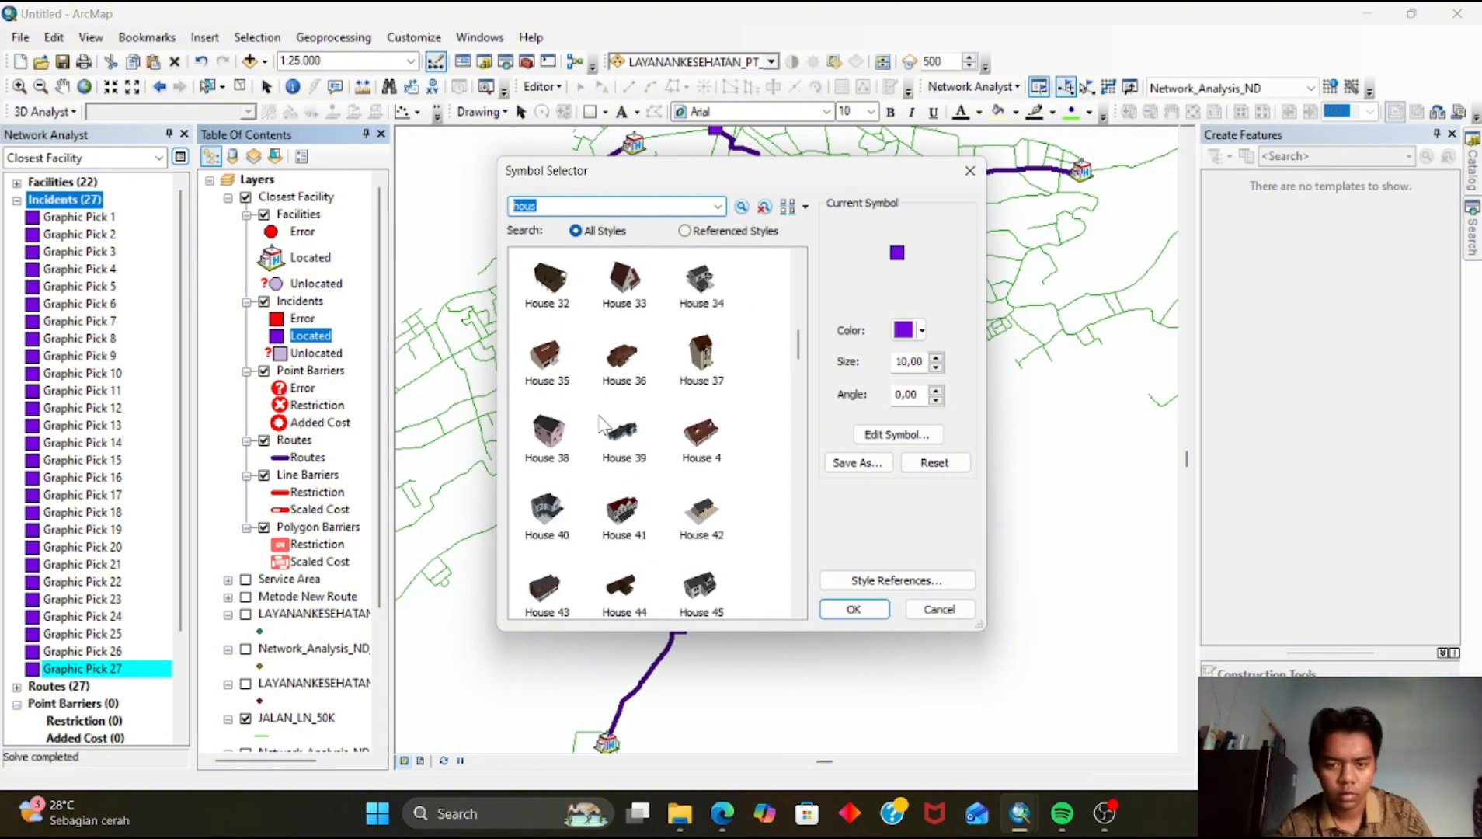
scroll(608, 430, "down", 5)
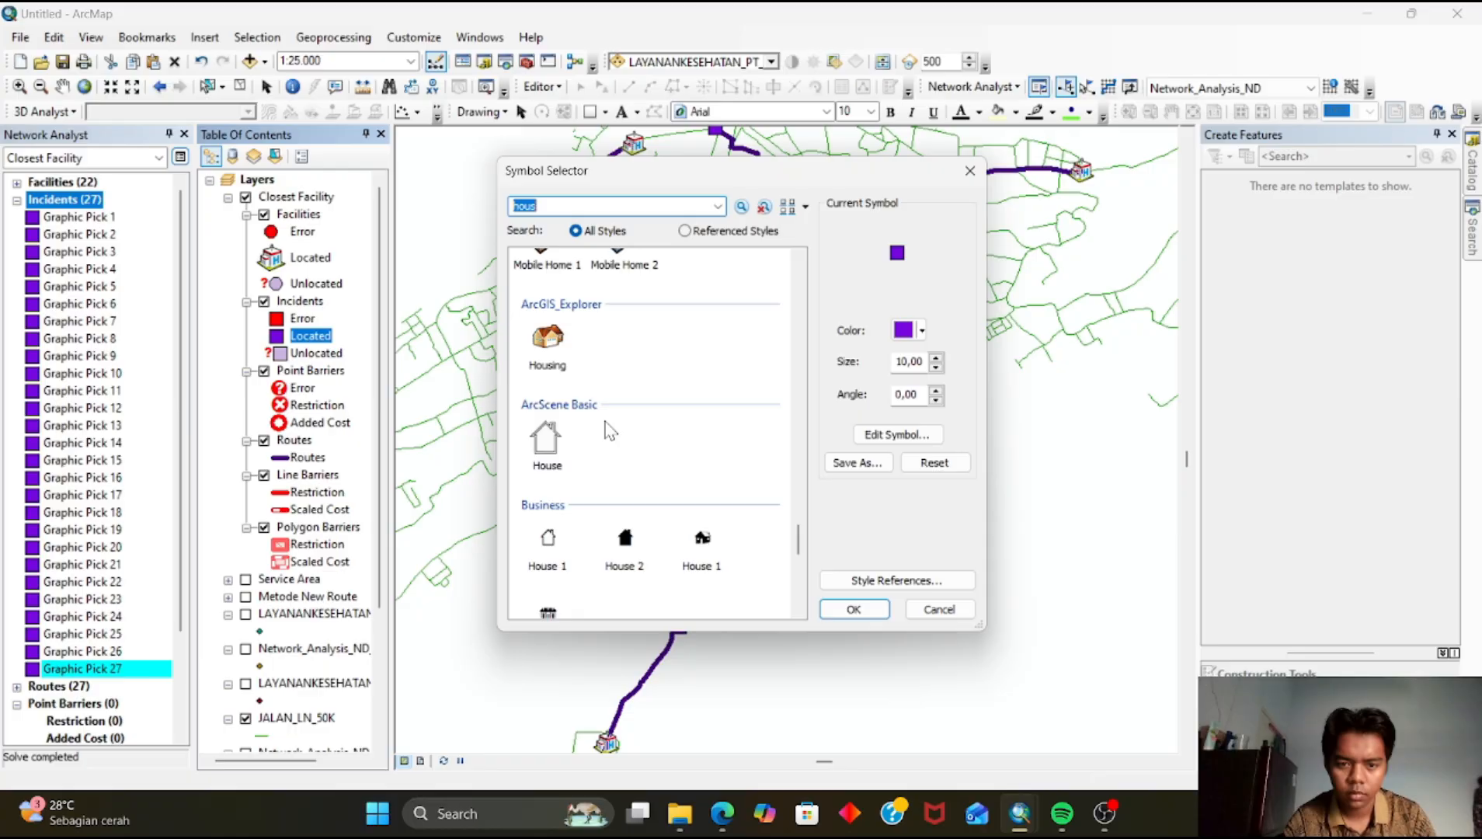
left_click(565, 369)
left_click(853, 609)
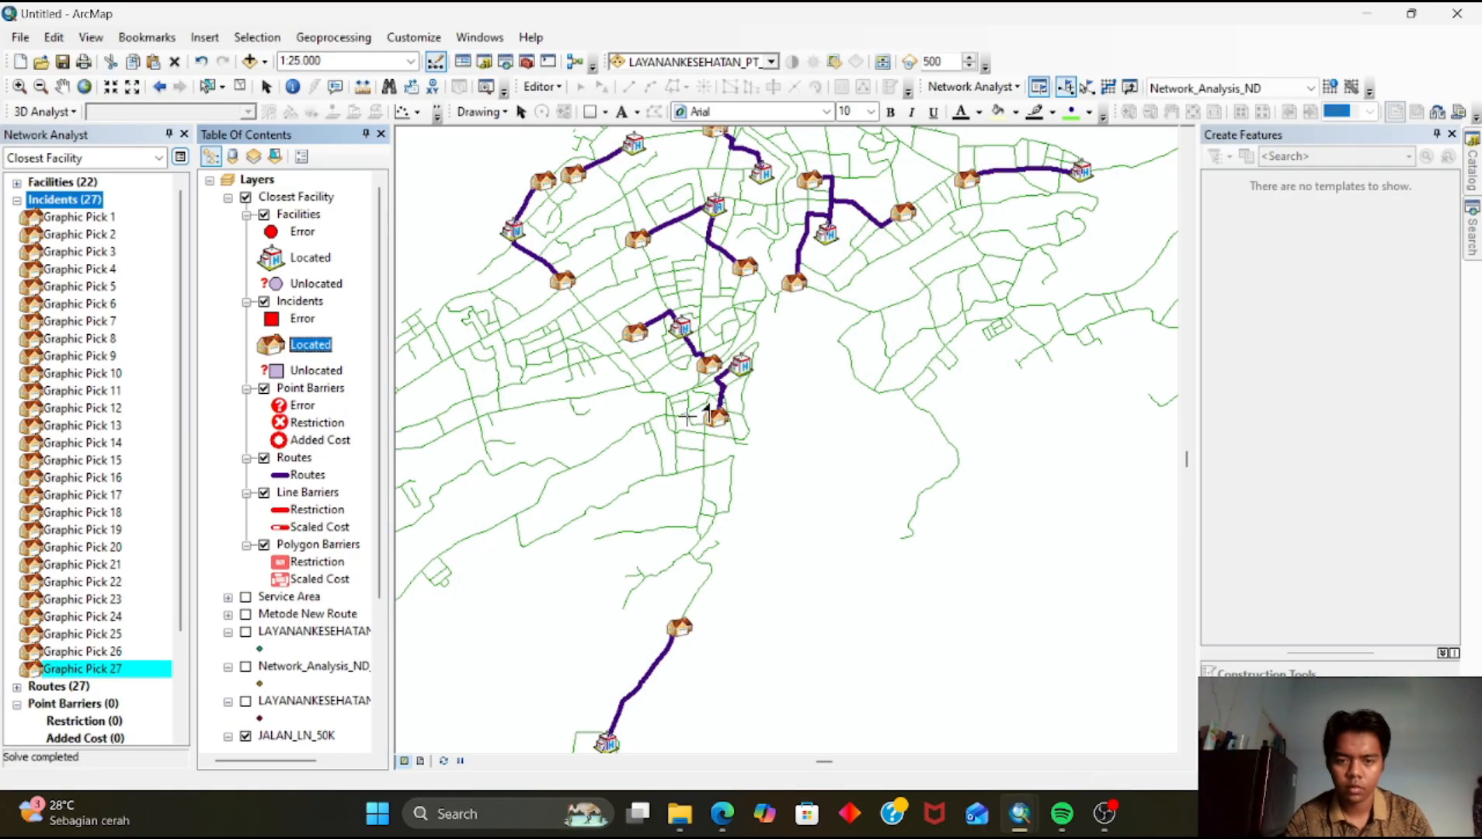
Zoom and pan around the map to review the routes linking incidents to health facilities
scroll(711, 466, "down", 2)
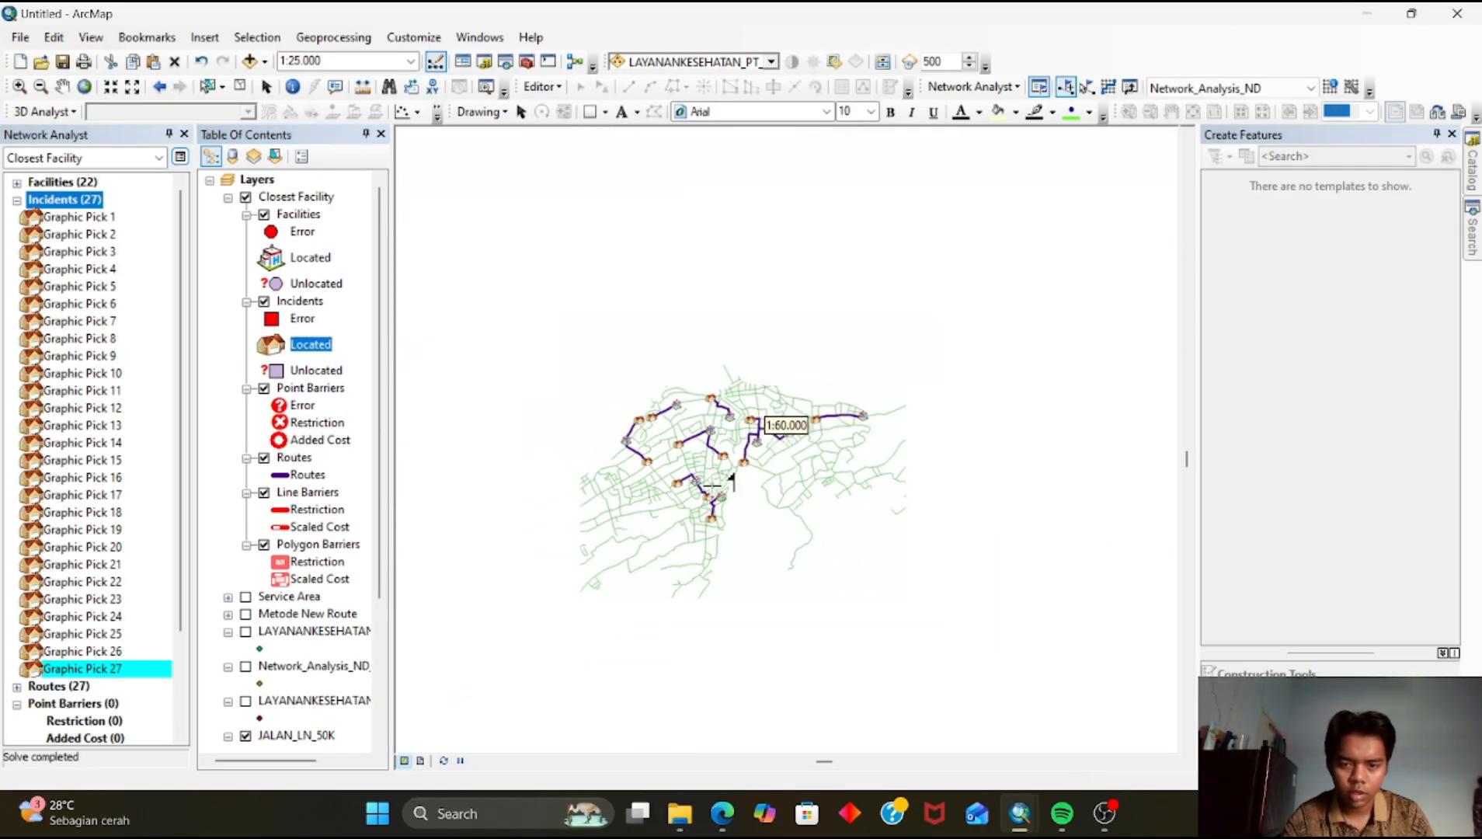
scroll(713, 474, "down", 3)
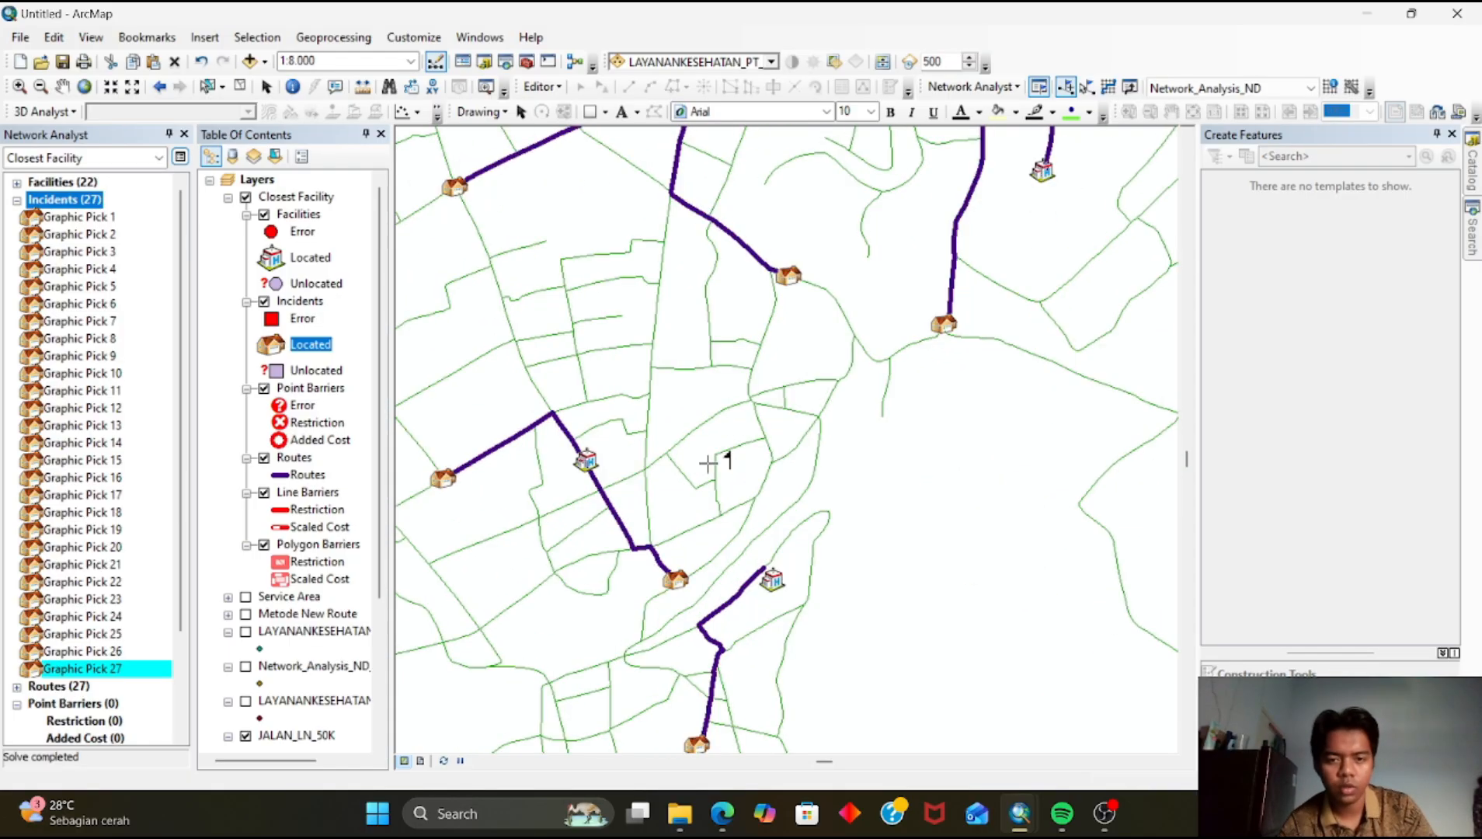
scroll(702, 464, "up", 2)
scroll(687, 454, "up", 2)
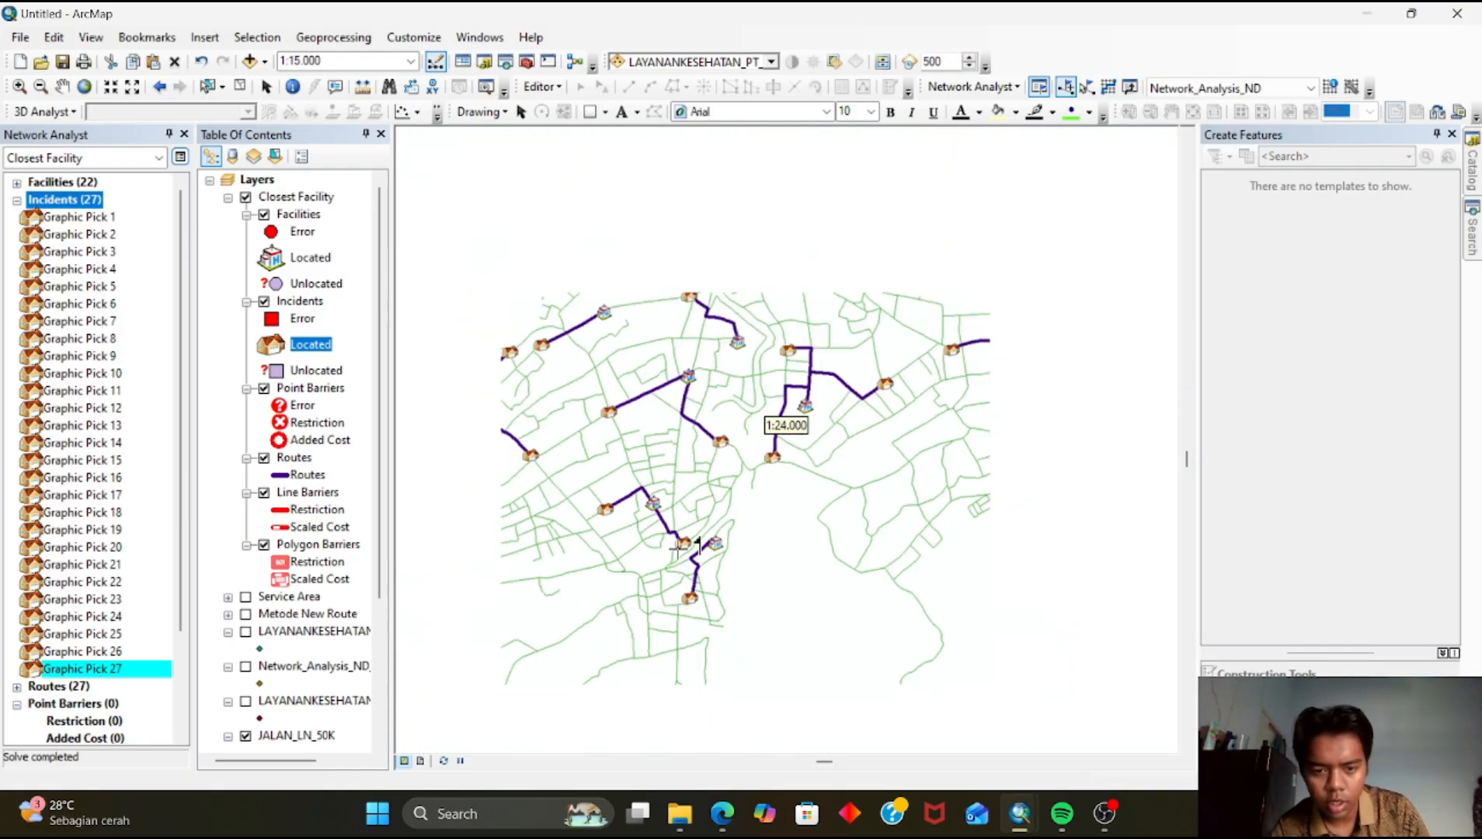
left_click_drag(768, 450, 693, 462)
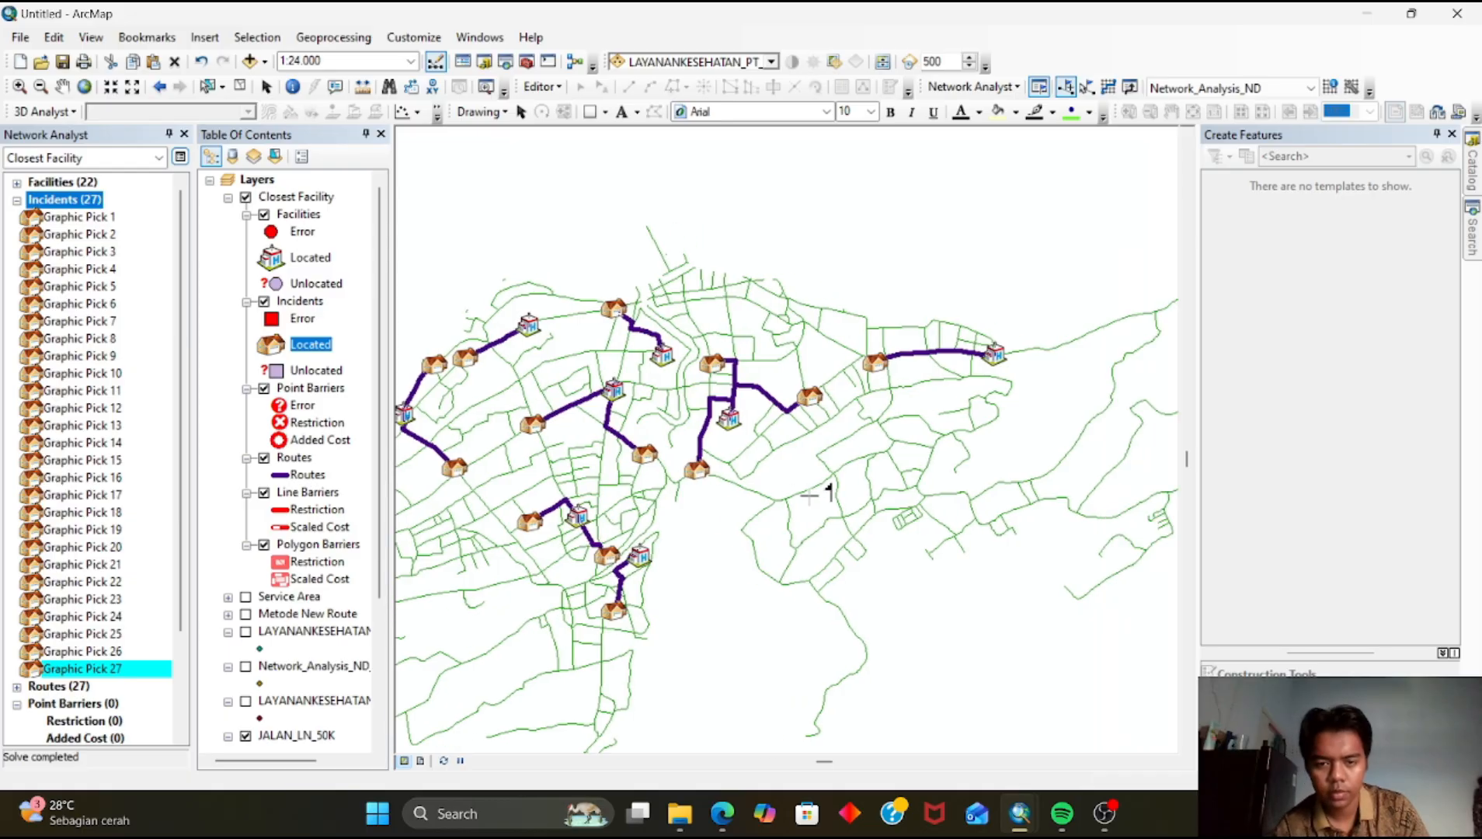
scroll(833, 495, "up", 3)
scroll(815, 495, "down", 2)
scroll(806, 495, "down", 1)
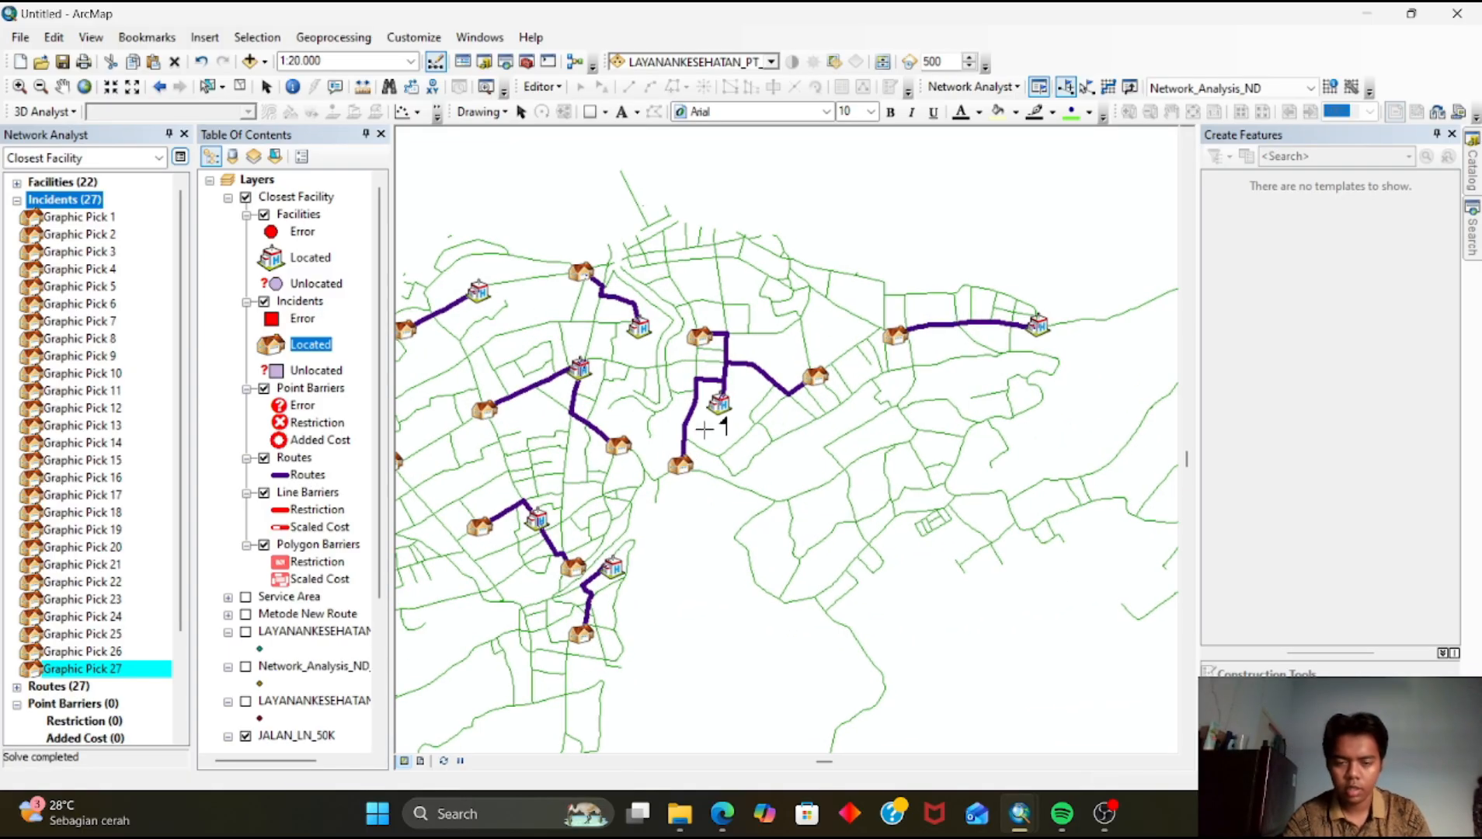
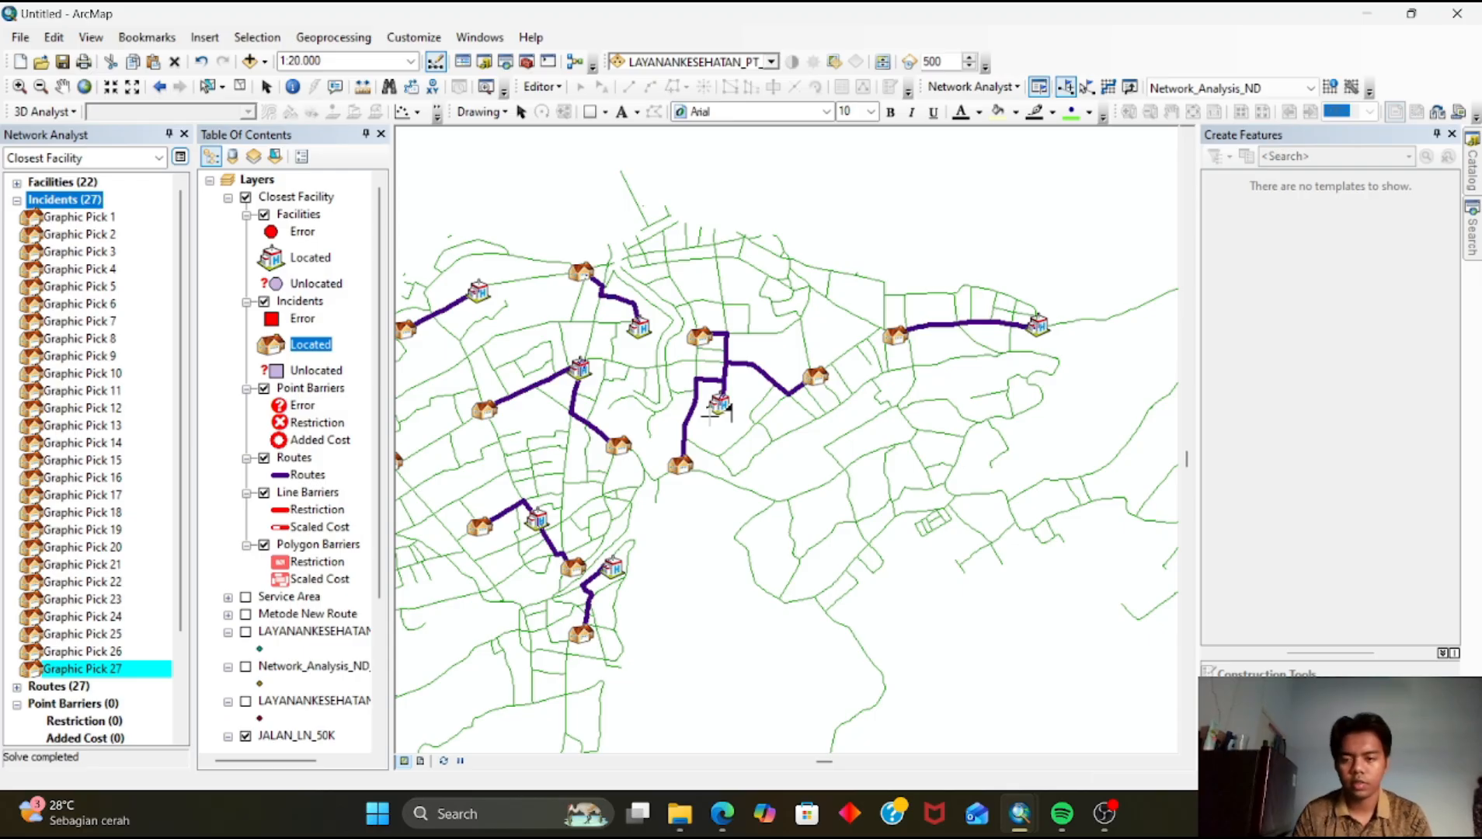
Zoom out and back in to examine the closest facility routes across the whole city
scroll(709, 418, "up", 5)
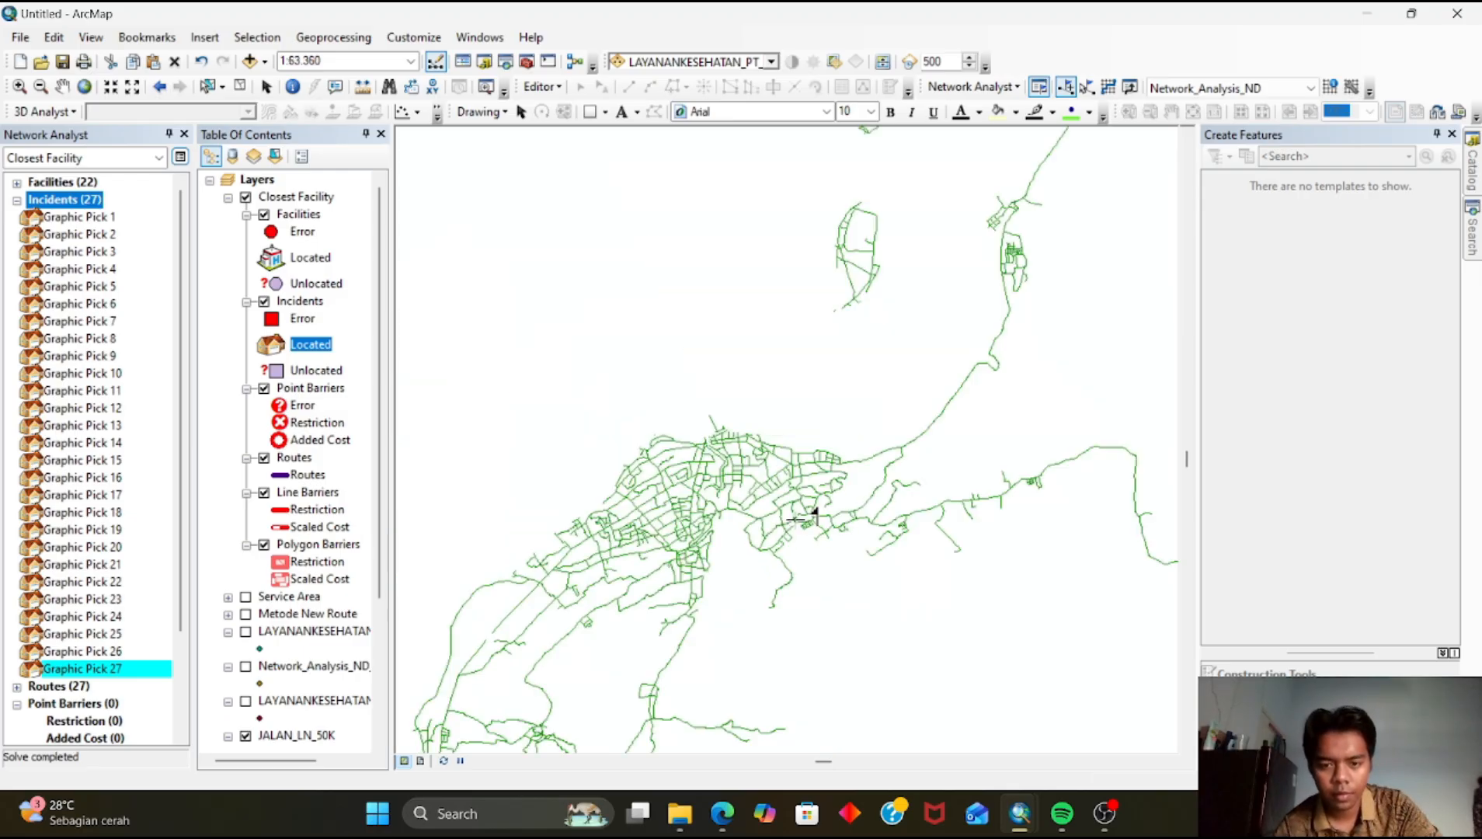
scroll(781, 534, "up", 2)
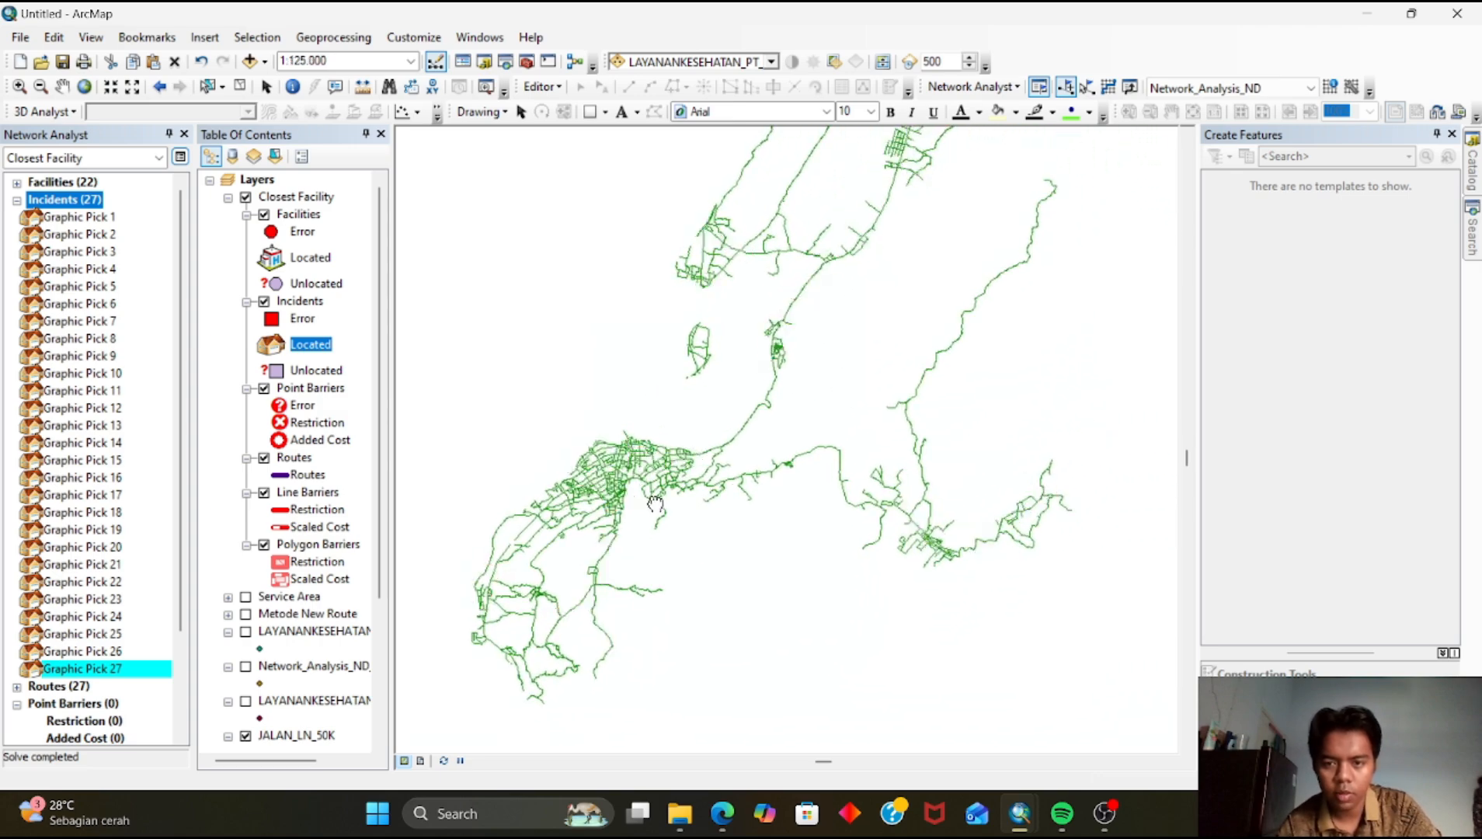
scroll(754, 474, "up", 1)
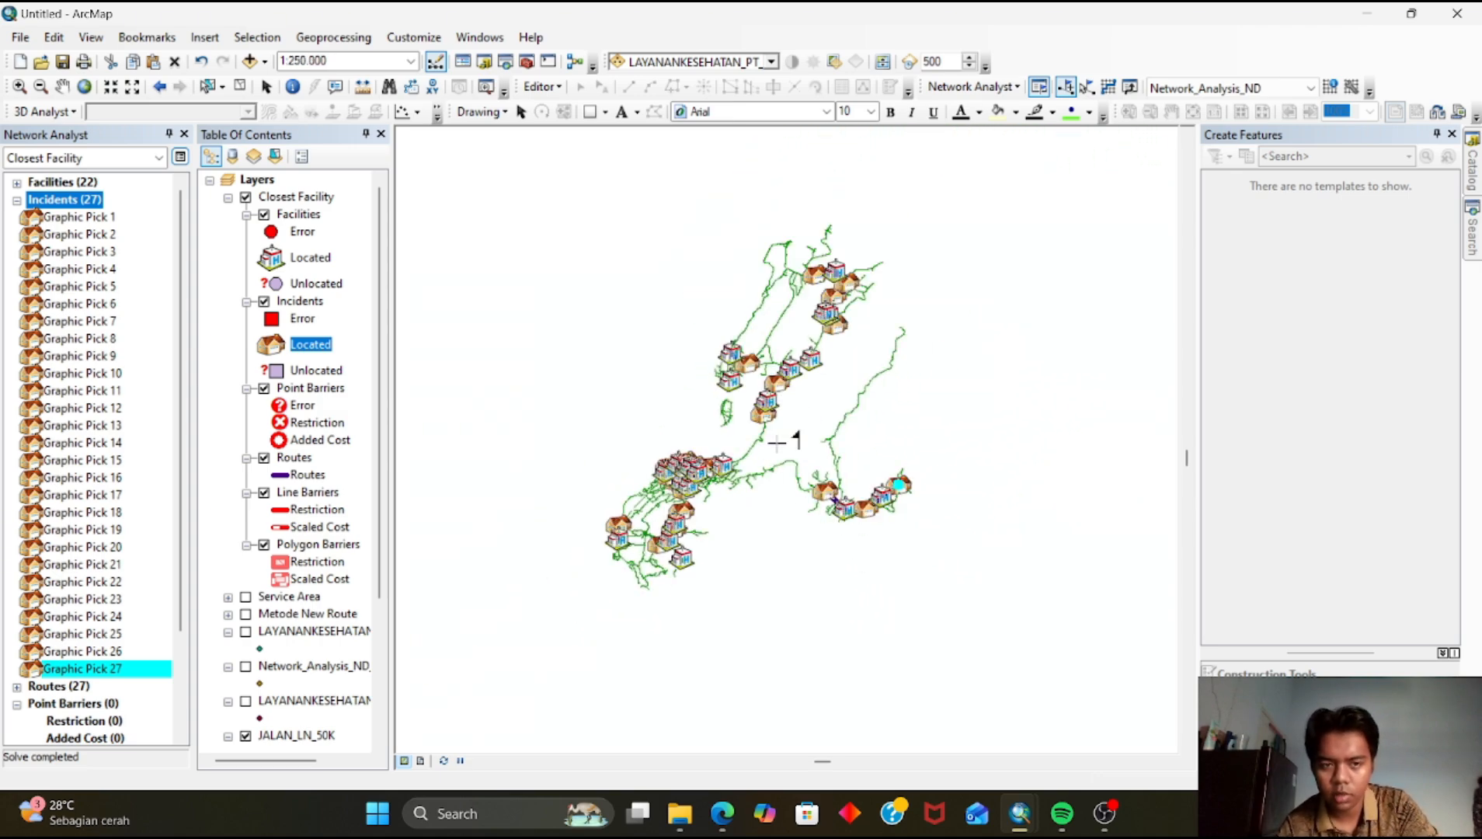
scroll(758, 528, "down", 4)
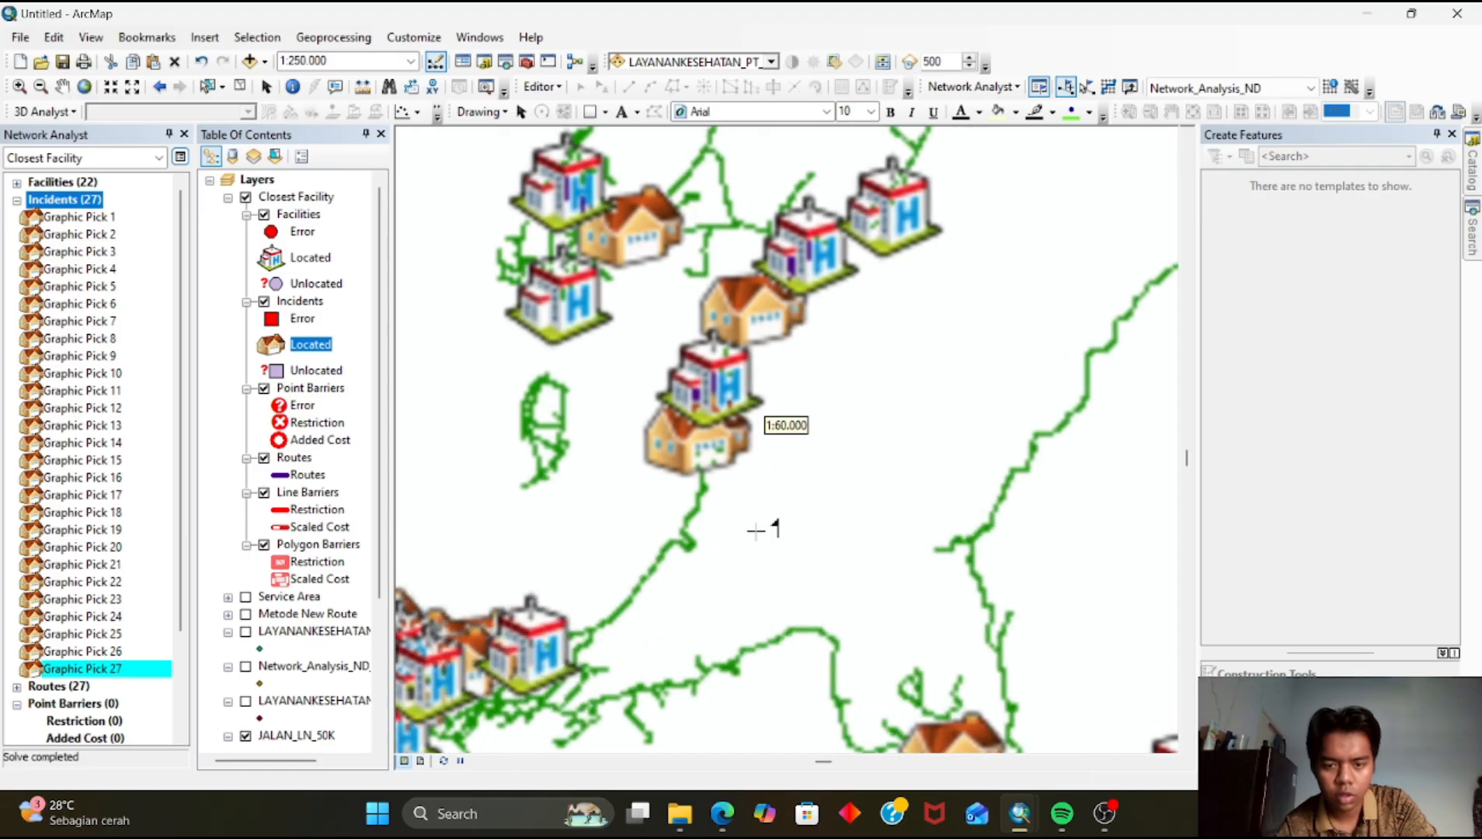
scroll(754, 530, "up", 1)
Add one more incident point on the northern road network
left_click(988, 86)
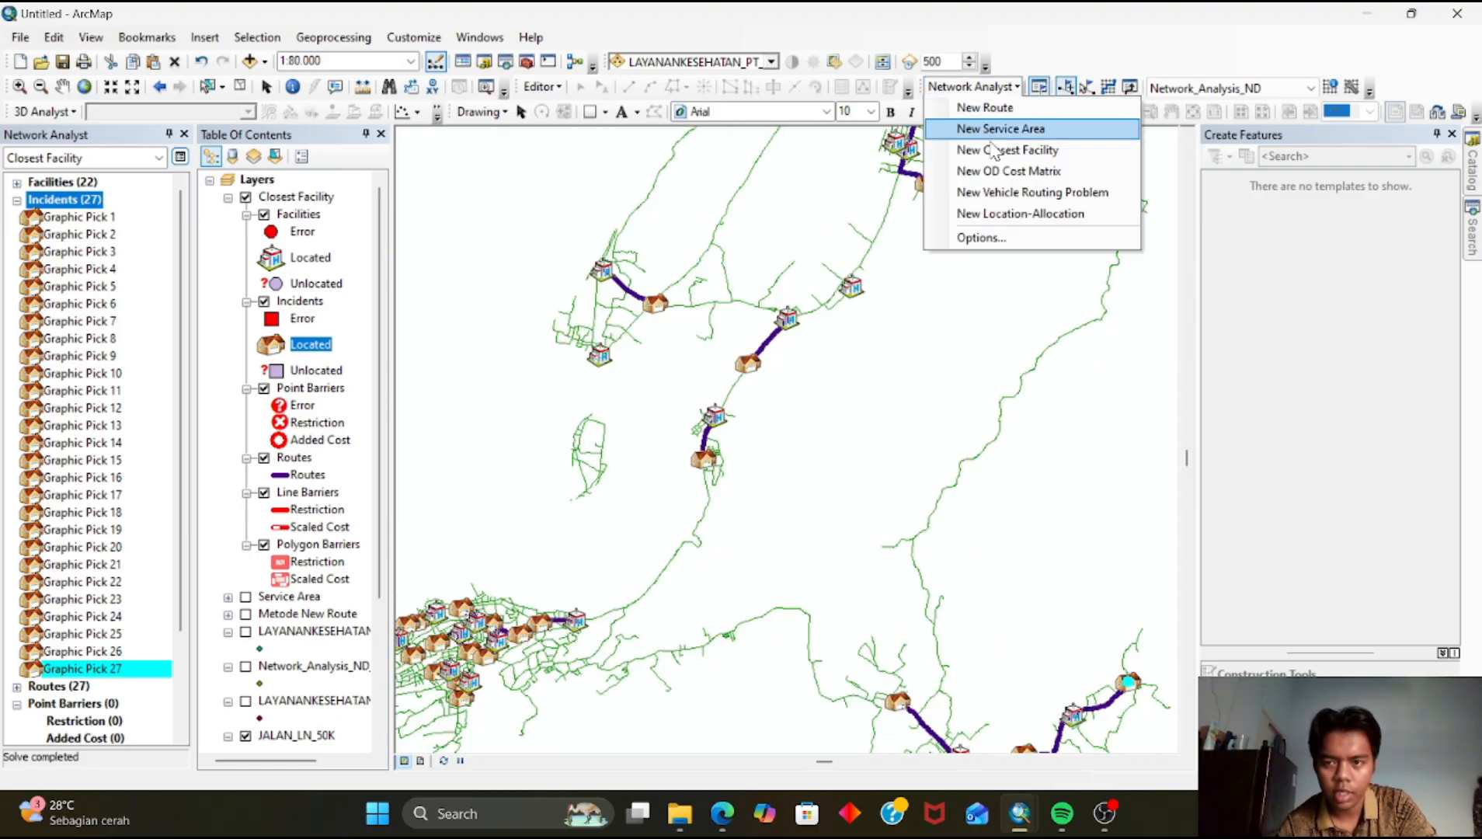
scroll(606, 361, "down", 2)
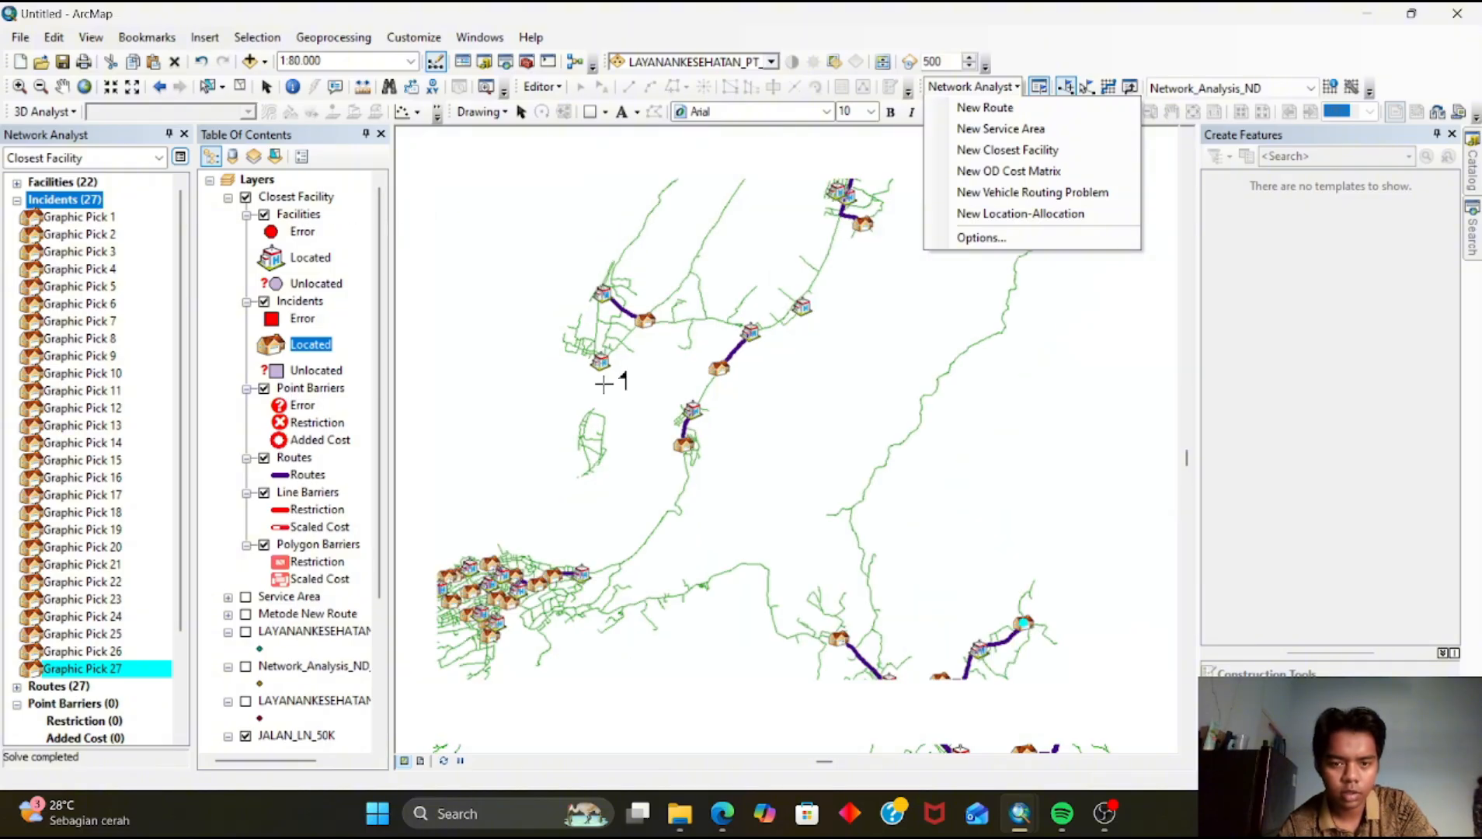
left_click(868, 369)
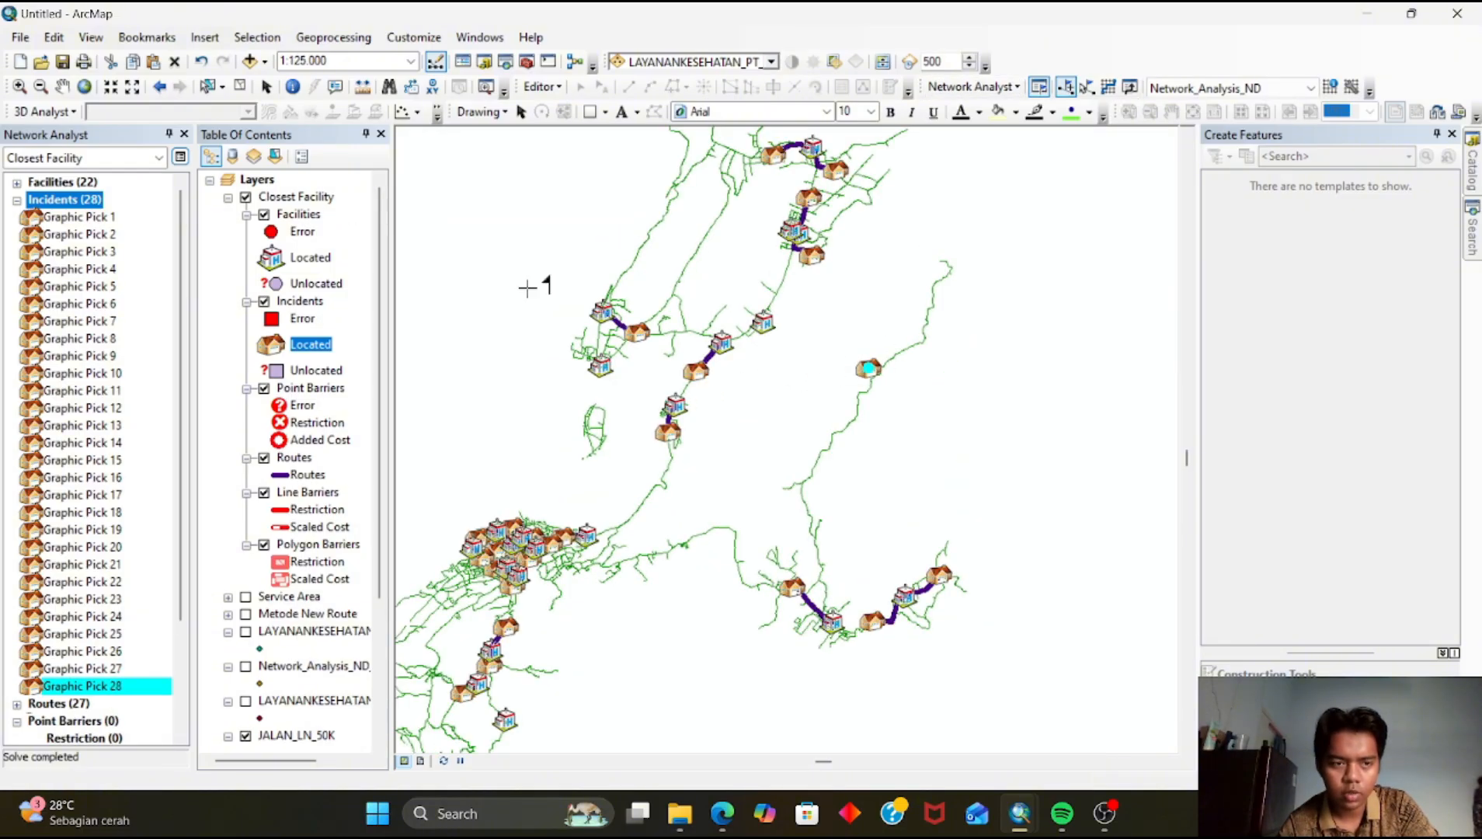
Collapse the Closest Facility group and copy the Metode New Route layer
left_click(228, 198)
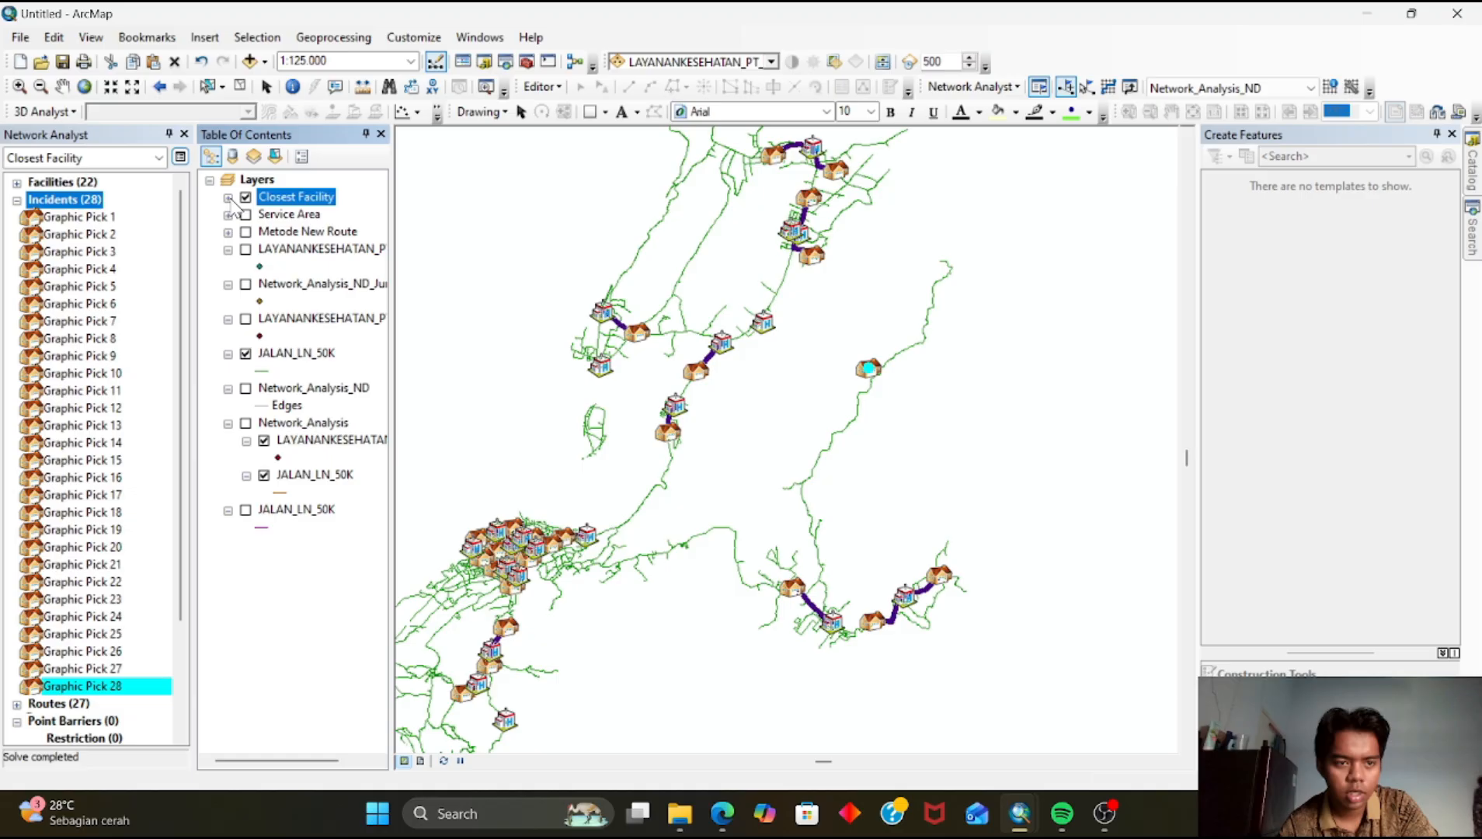
right_click(277, 232)
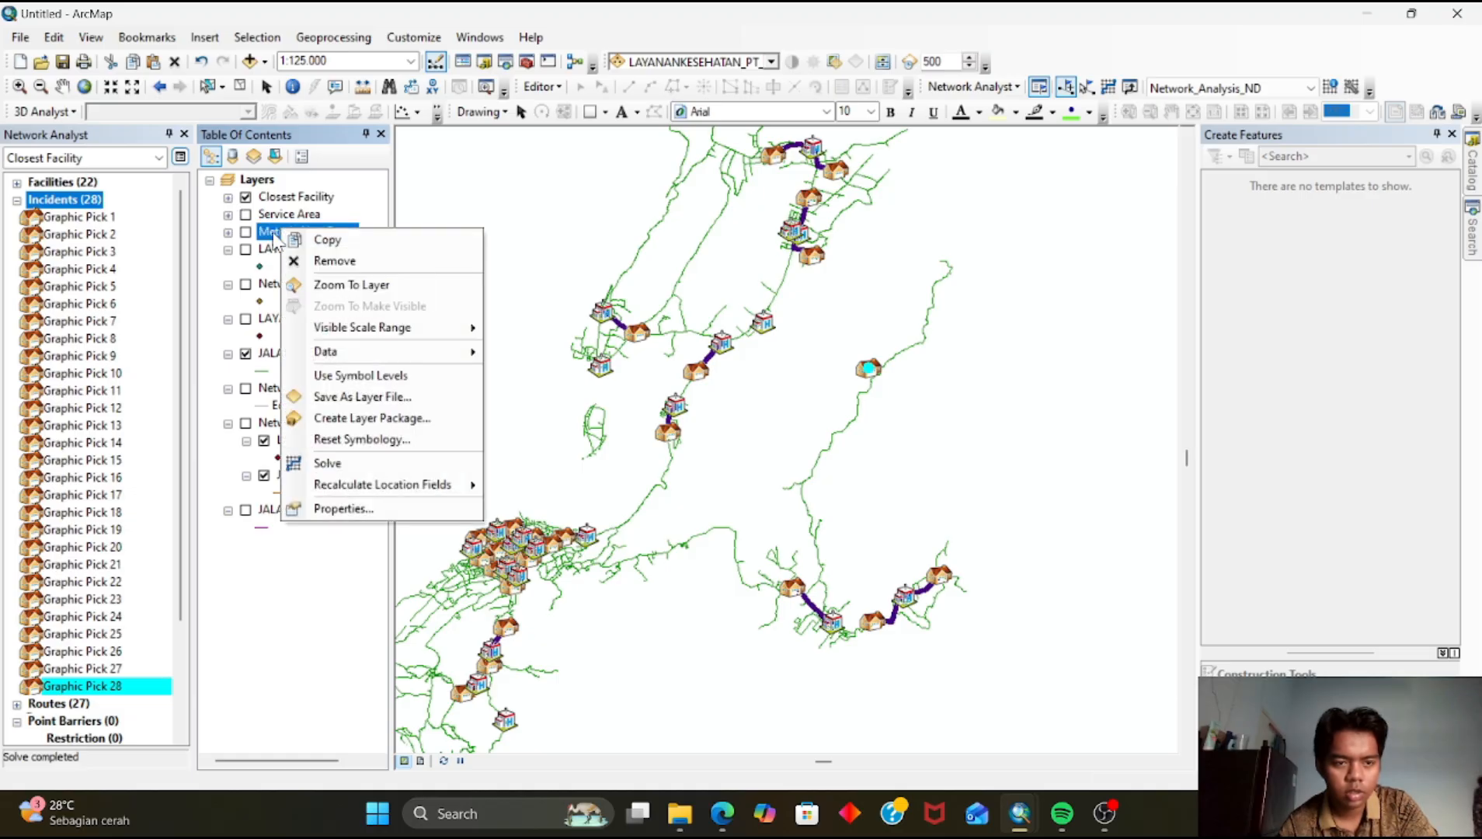
left_click(264, 239)
right_click(271, 236)
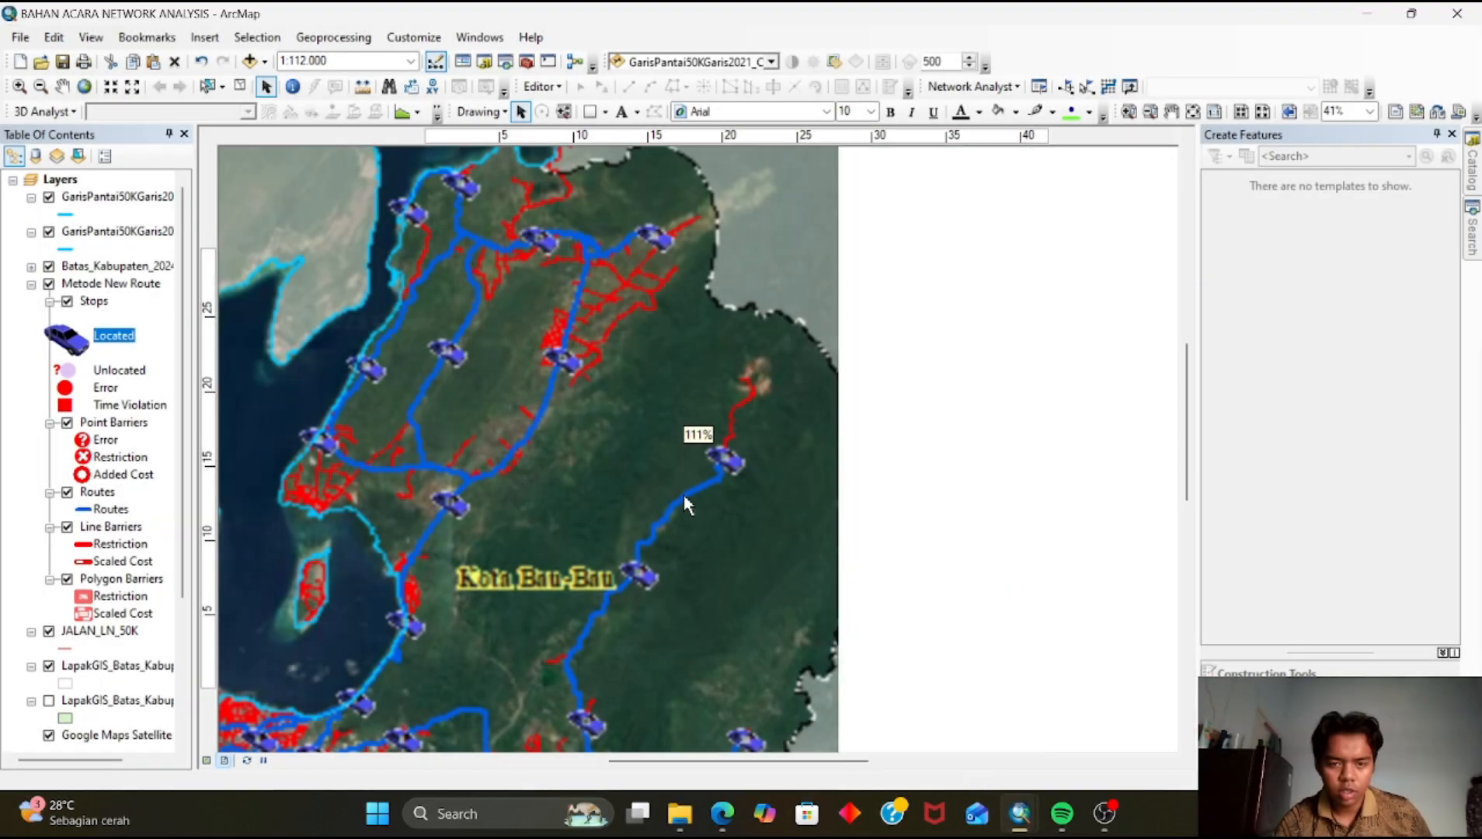
In the layout document, move the car symbol graphic into the New Route section of the legend box
scroll(698, 482, "up", 5)
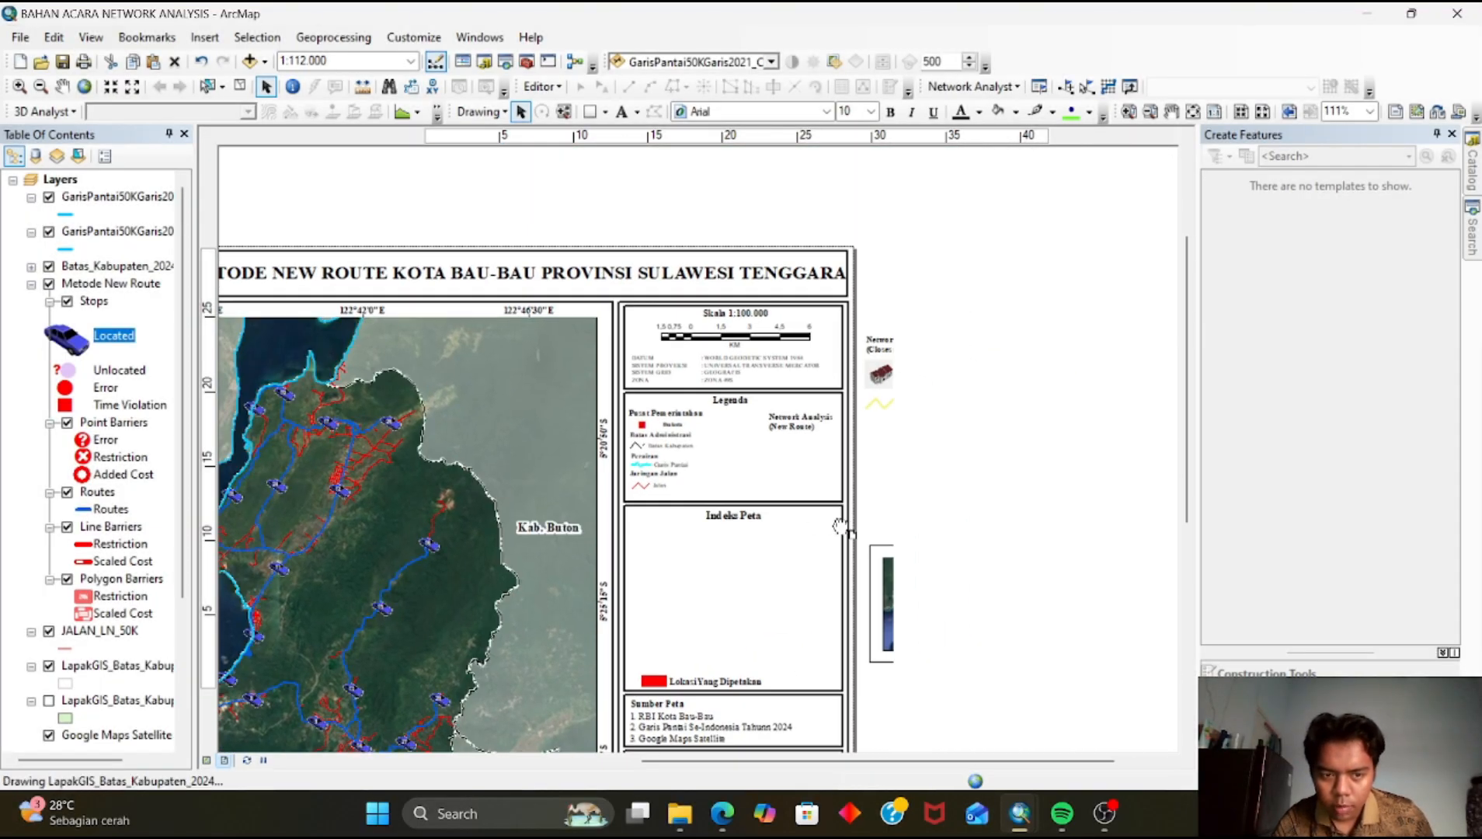
scroll(932, 505, "down", 4)
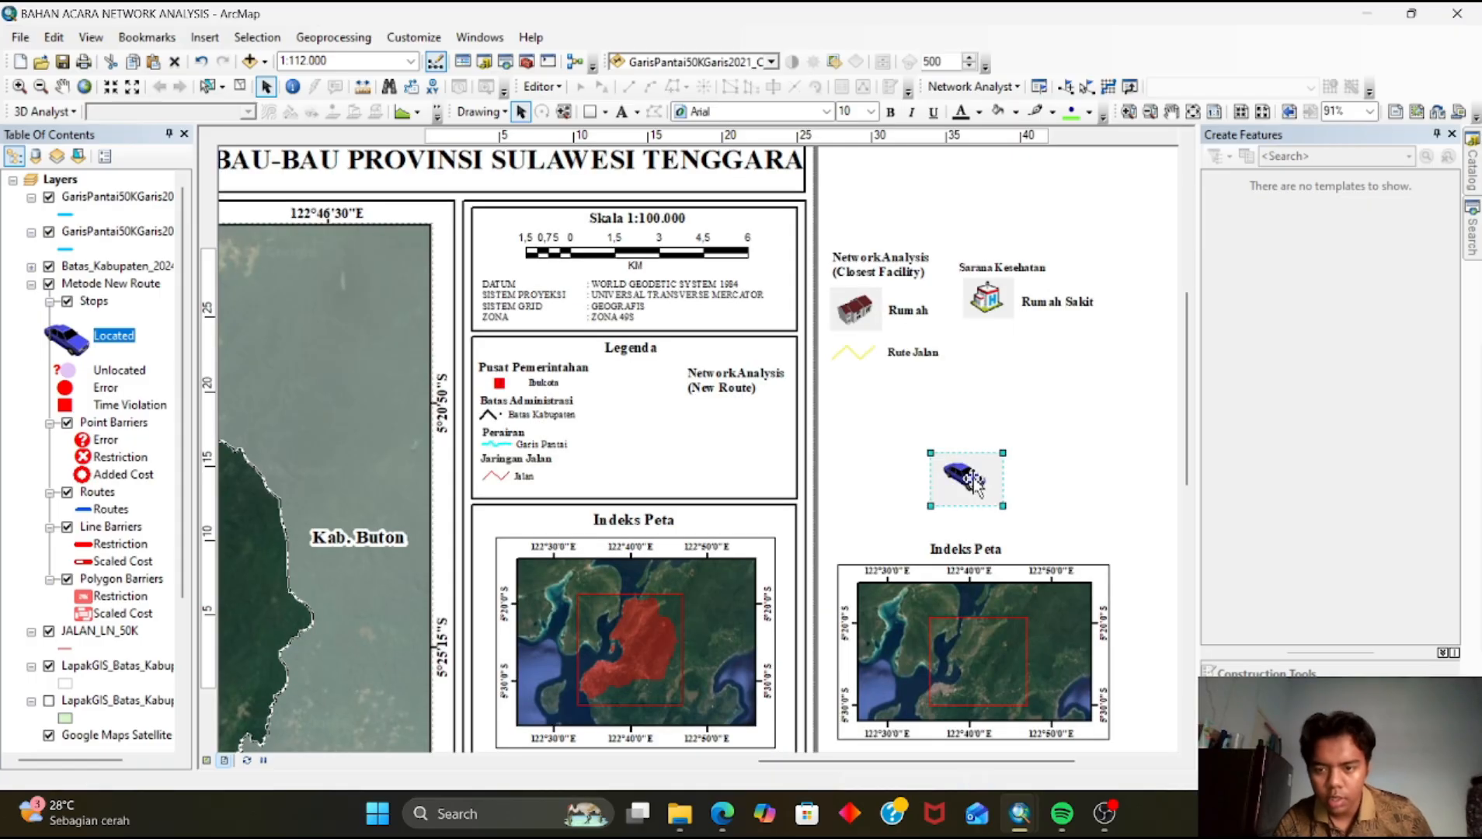
left_click_drag(972, 481, 723, 427)
Insert a new legend containing only the Routes layer of Metode New Route
left_click(203, 39)
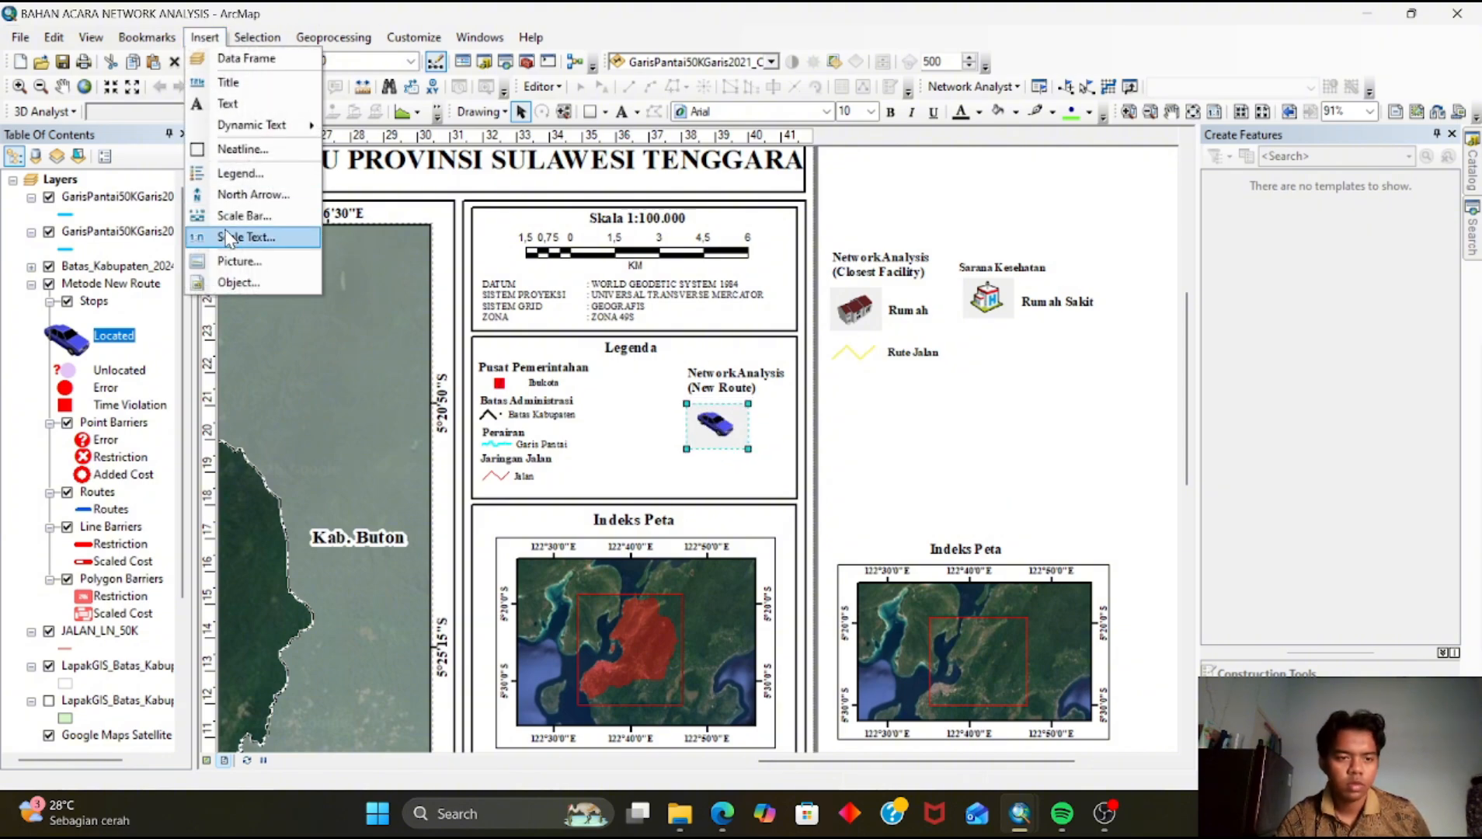
left_click(248, 172)
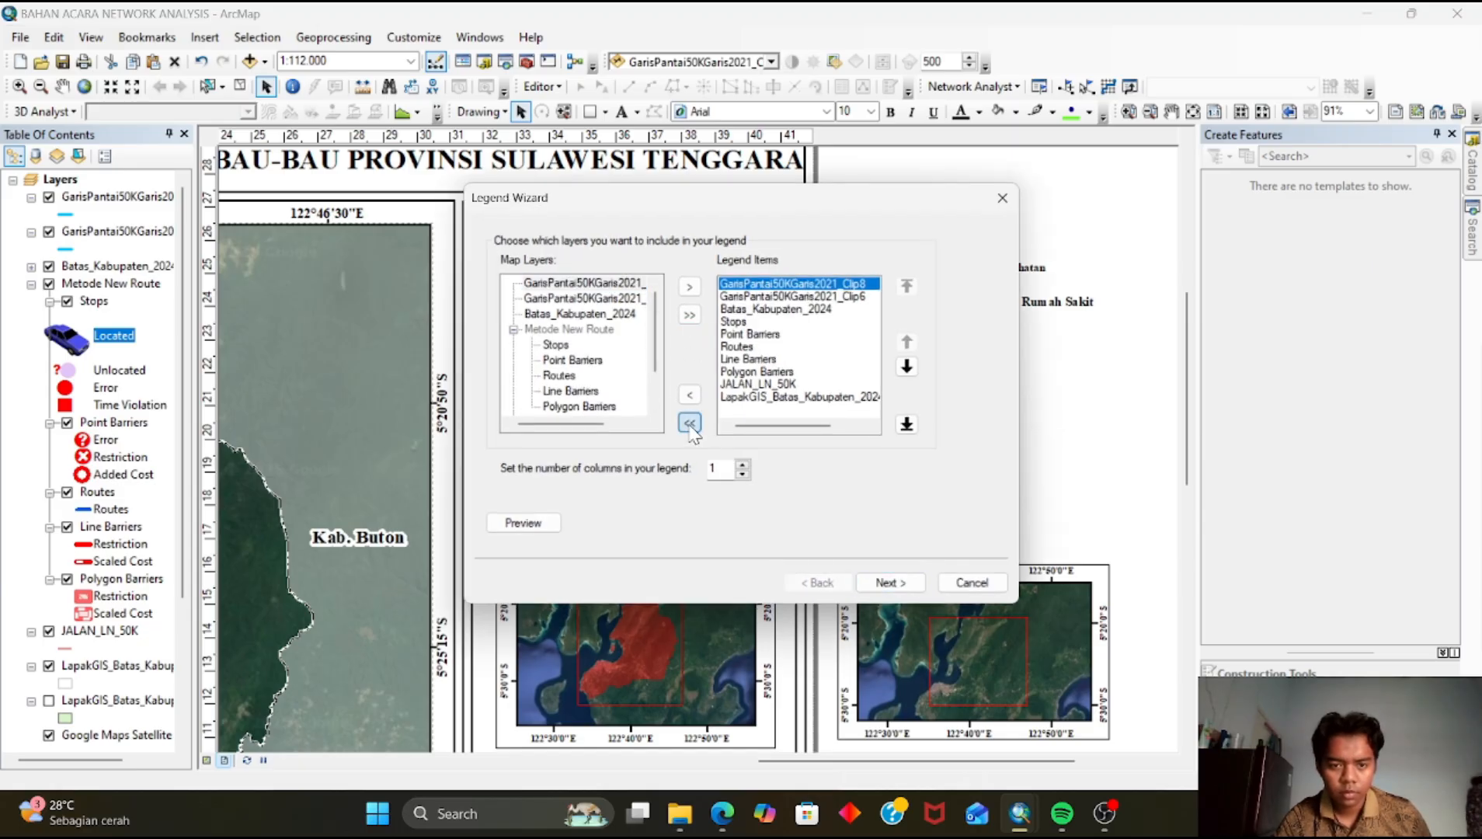
left_click(689, 423)
left_click(568, 378)
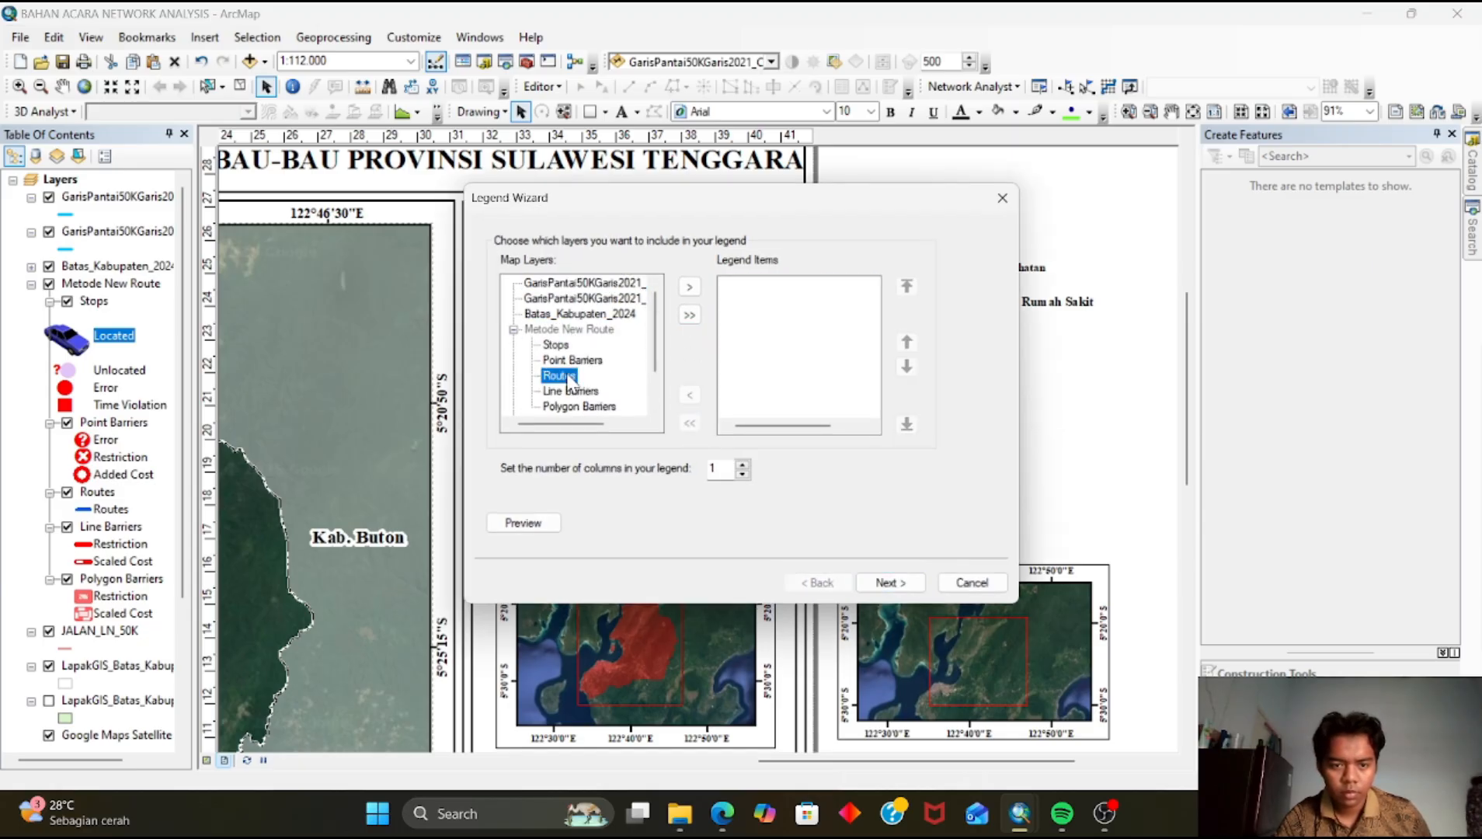
left_click(690, 287)
left_click(892, 584)
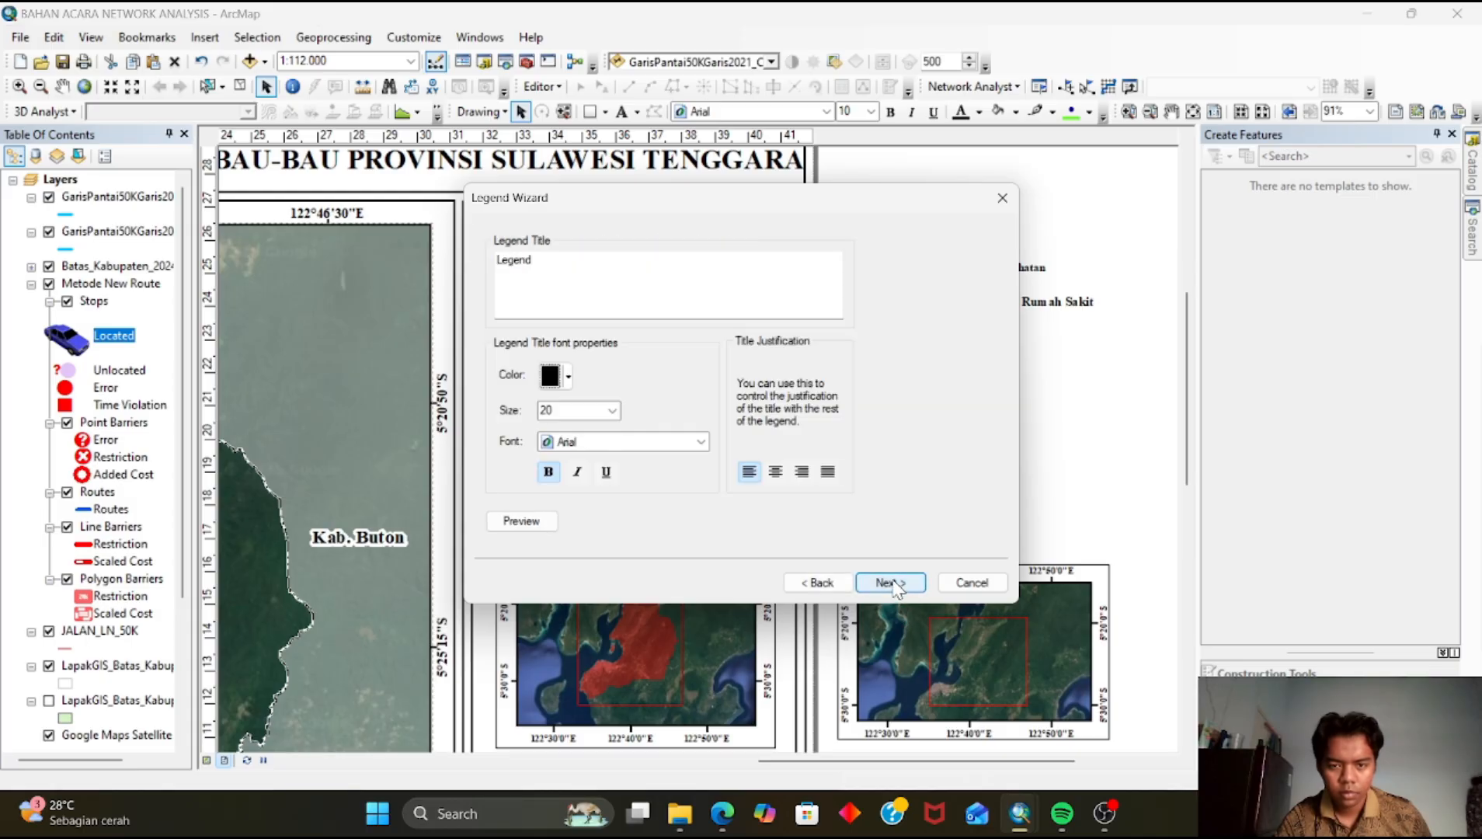
Set the Routes legend patch to a zigzag line shape and finish placing the legend
left_click(895, 584)
left_click(887, 583)
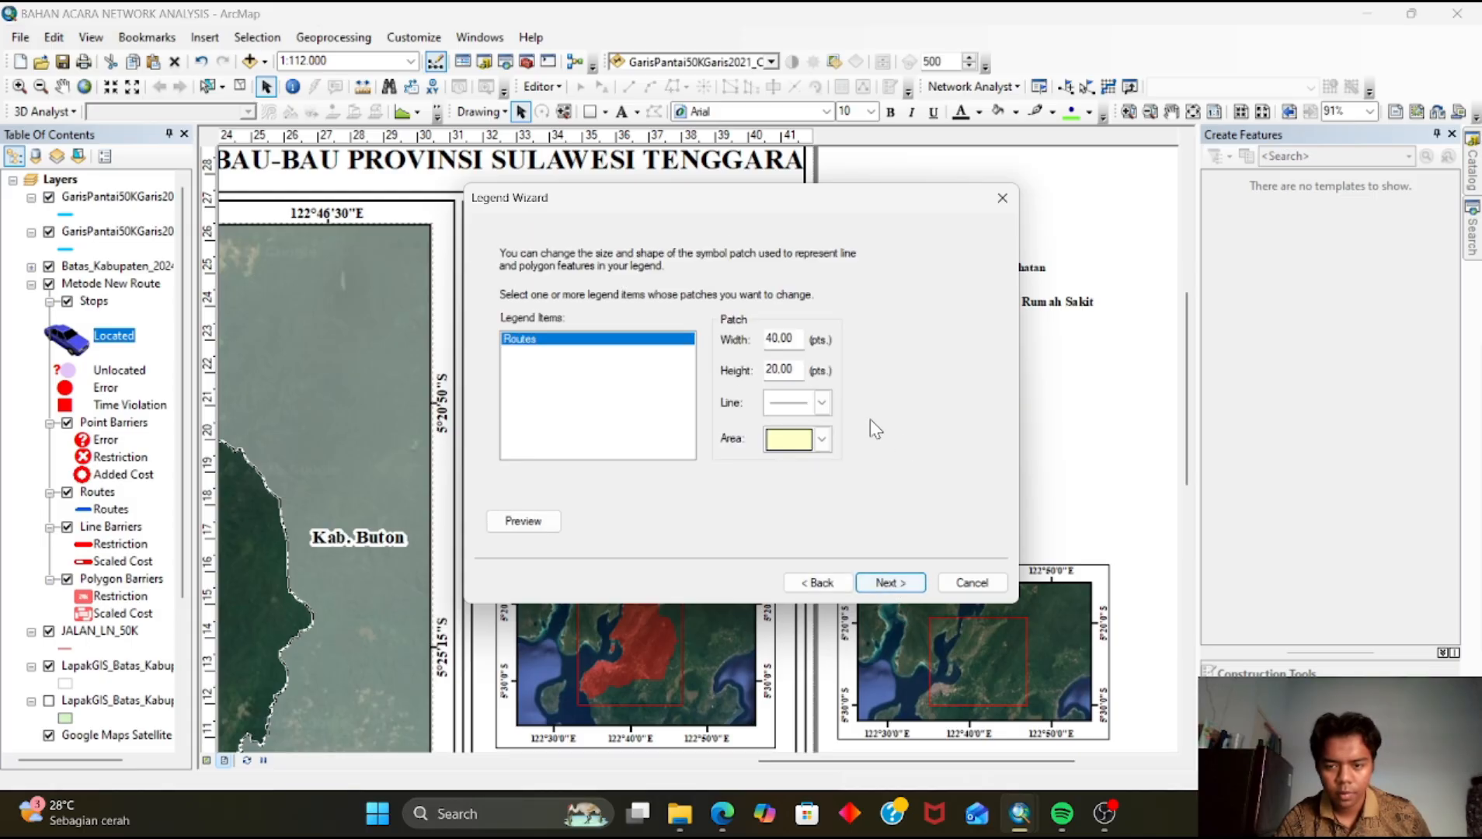
left_click(822, 402)
left_click(800, 489)
left_click(890, 583)
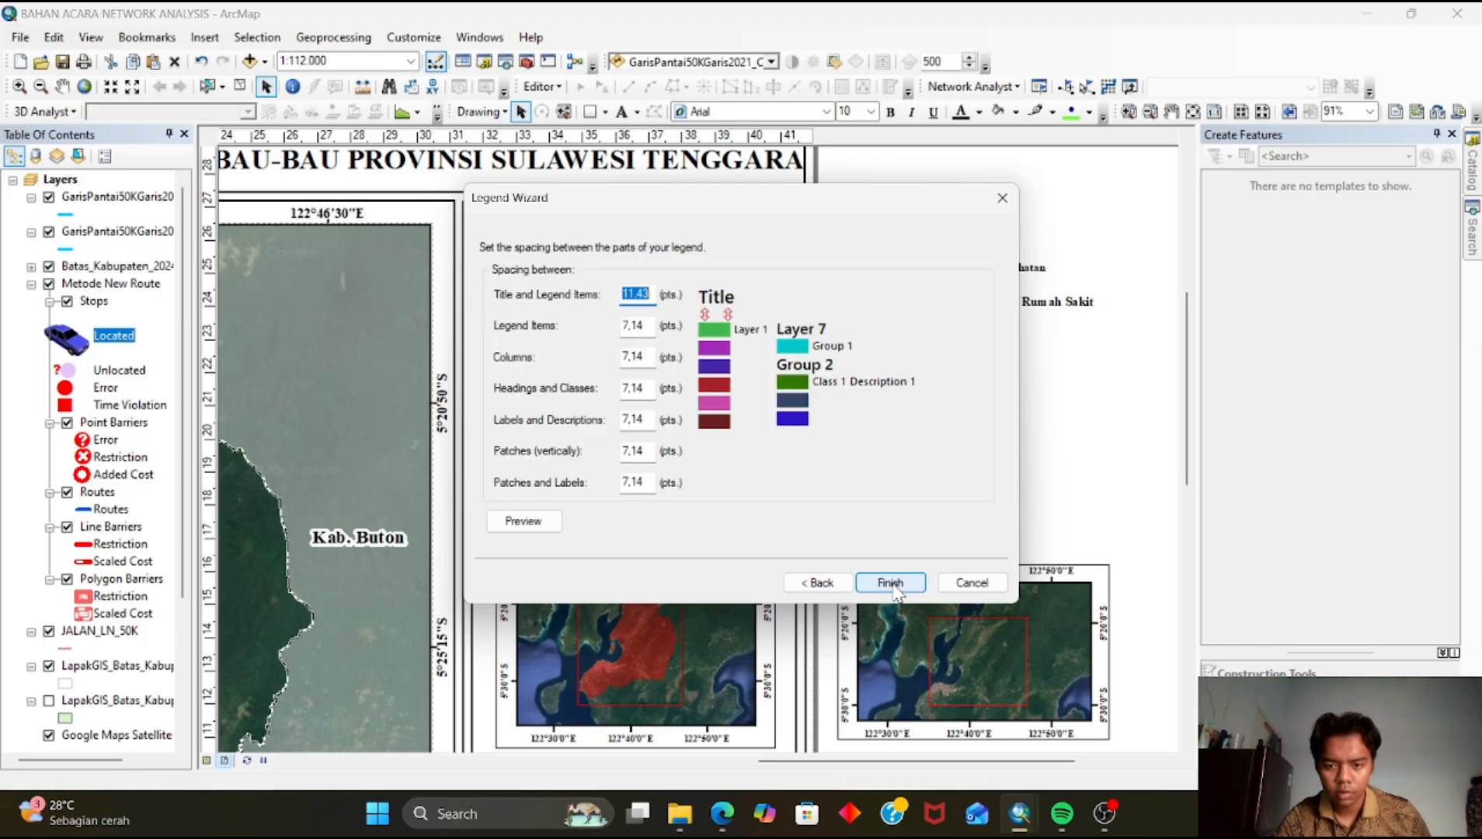
left_click(891, 583)
left_click_drag(644, 501, 961, 463)
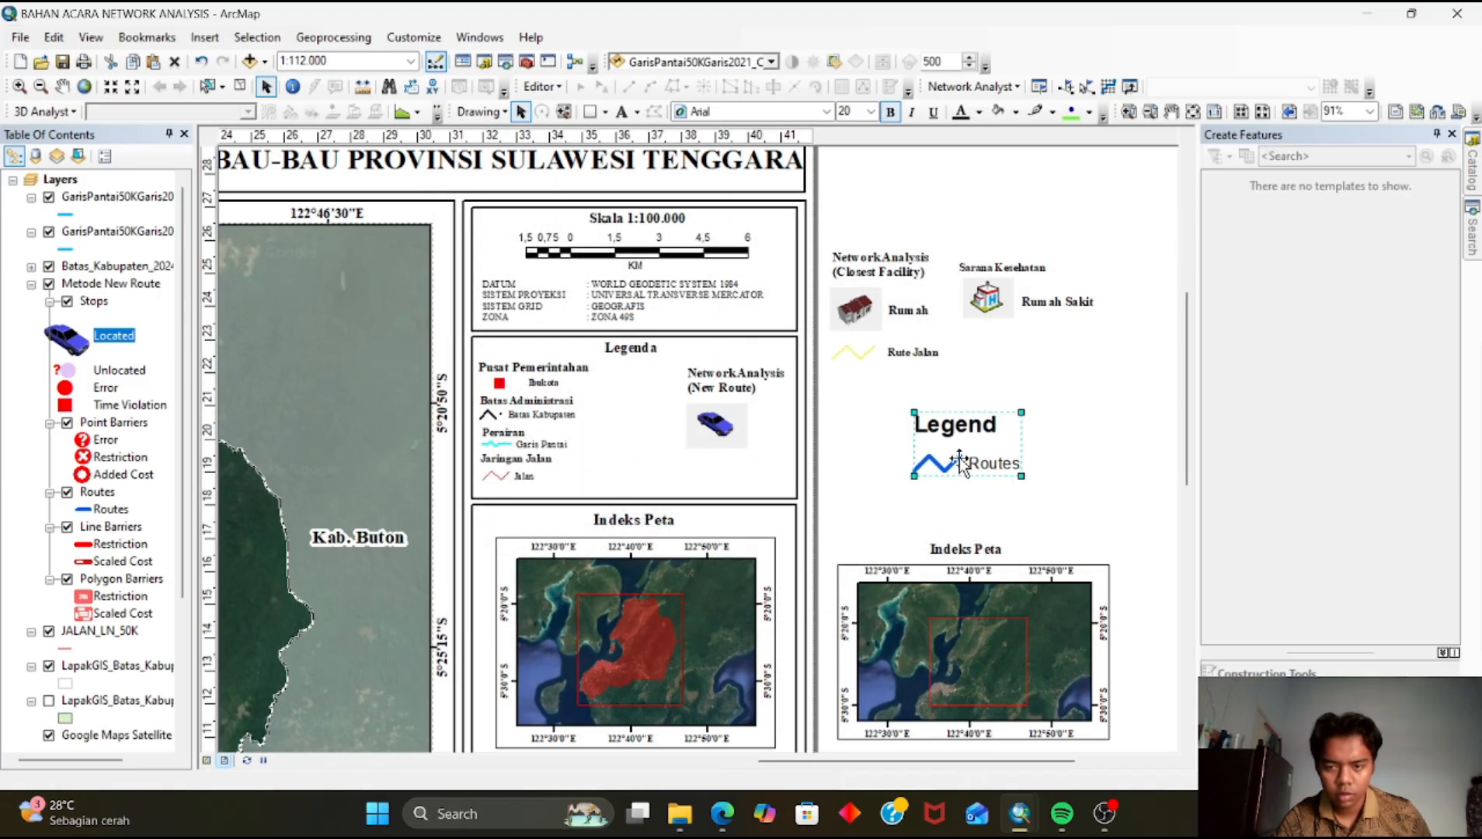
Convert the new legend to graphics and ungroup its elements
right_click(961, 464)
left_click(1041, 241)
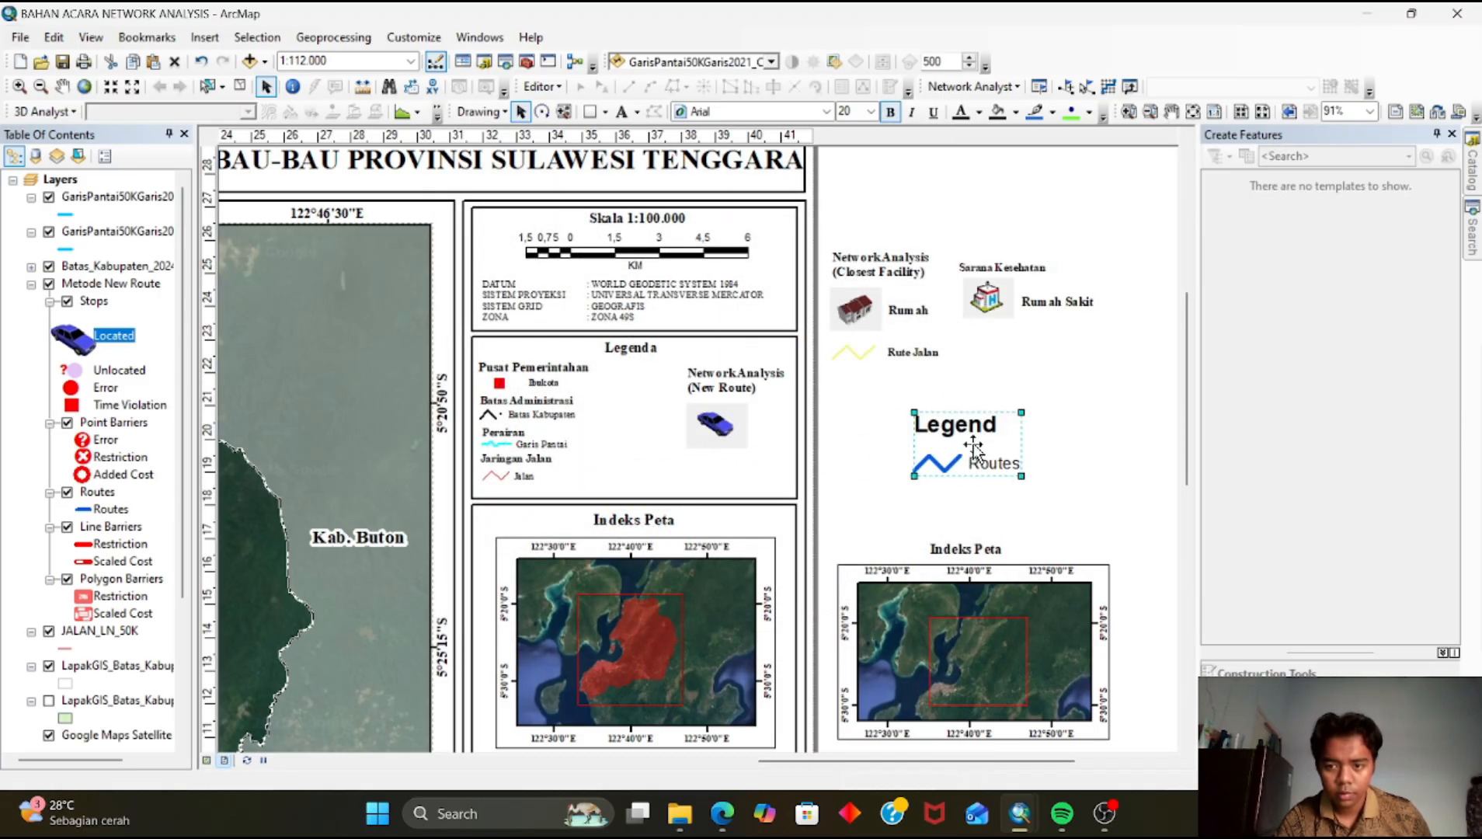
right_click(974, 448)
left_click(1025, 609)
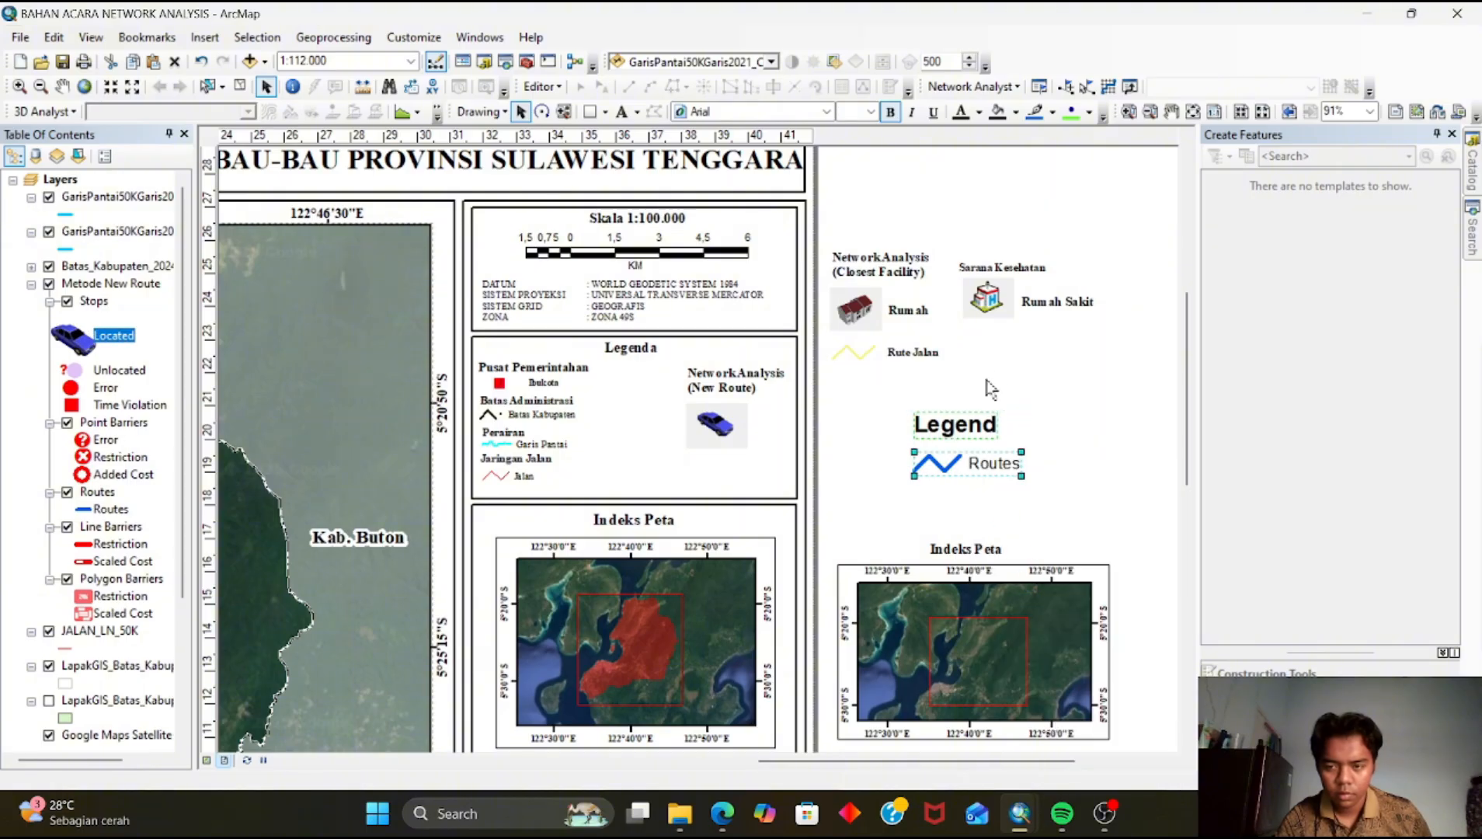
right_click(982, 466)
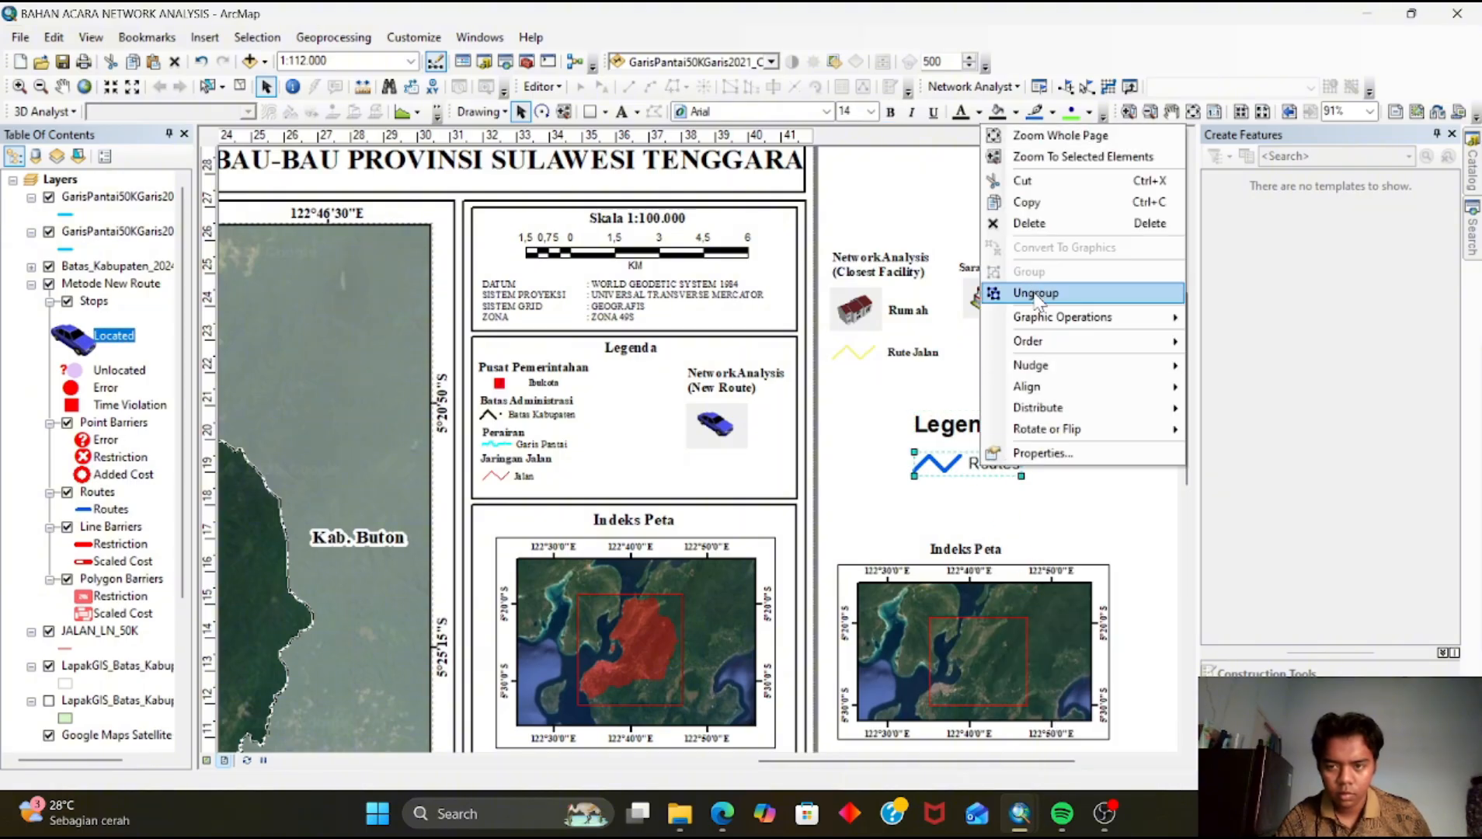
left_click(1036, 294)
left_click(991, 464)
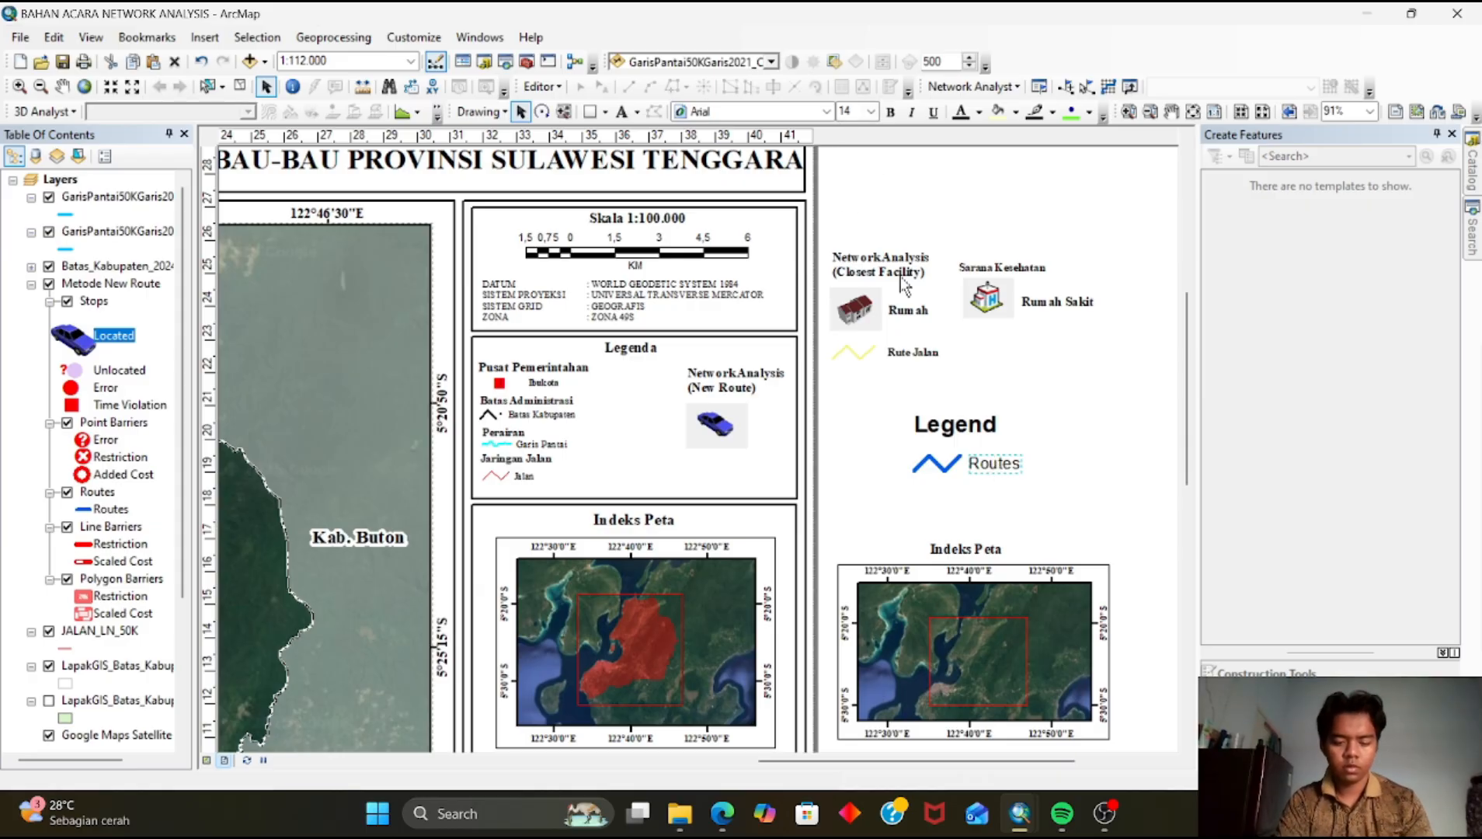
Rename the legend's Routes label to Rute Jalan
double_click(995, 462)
type("R")
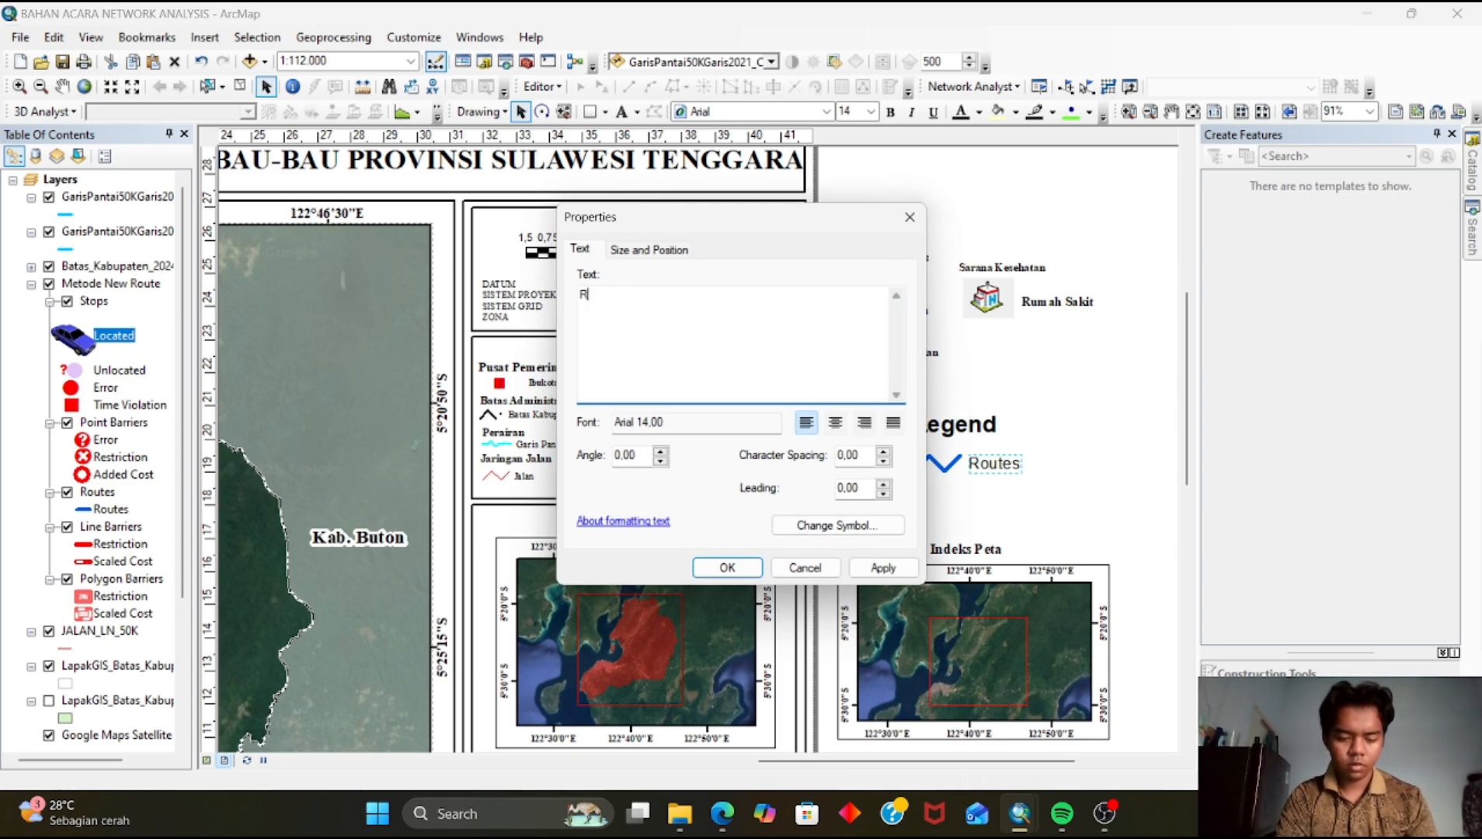
type("ute Jal")
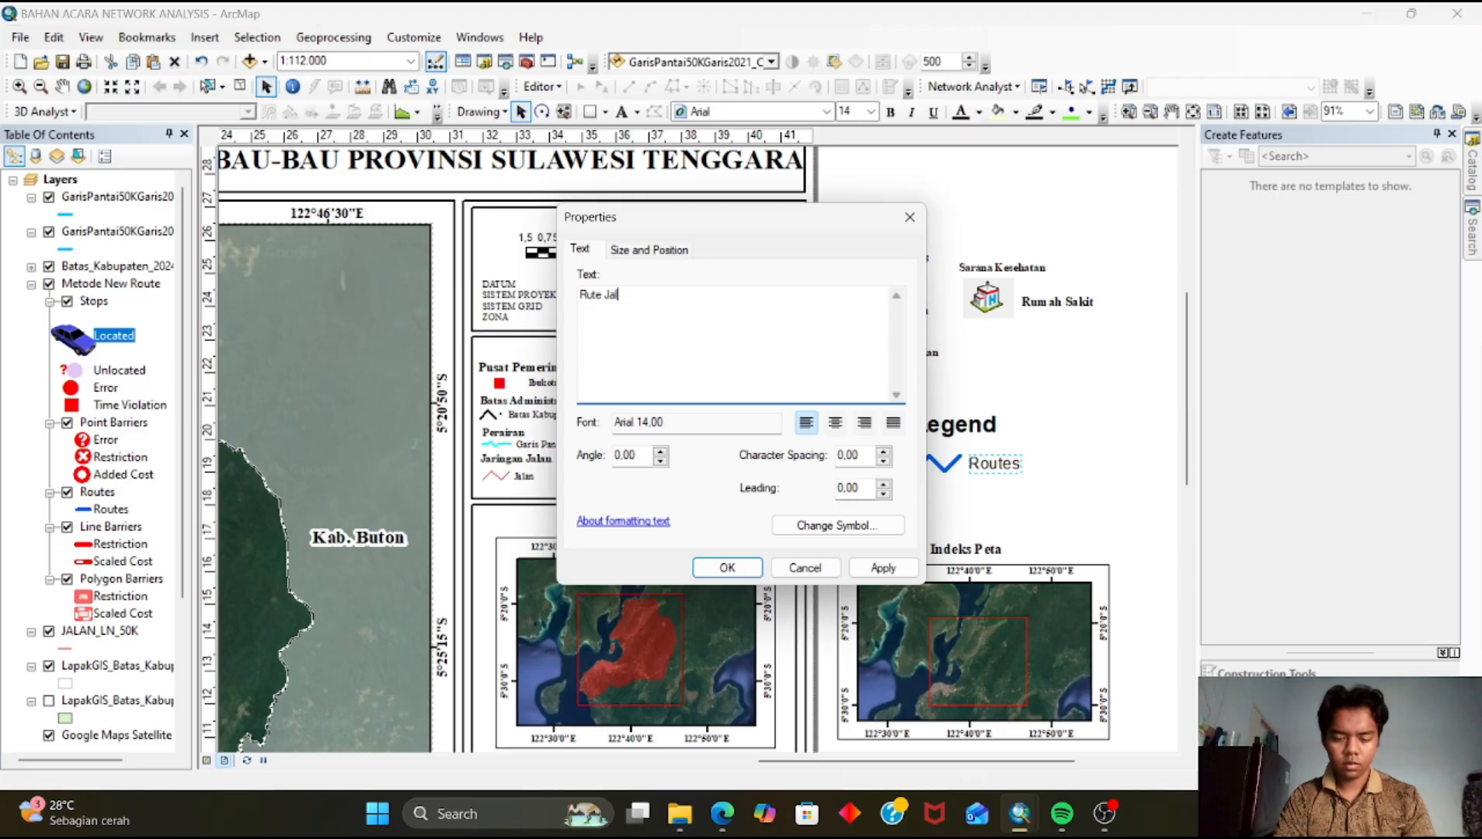
type("an")
left_click(727, 567)
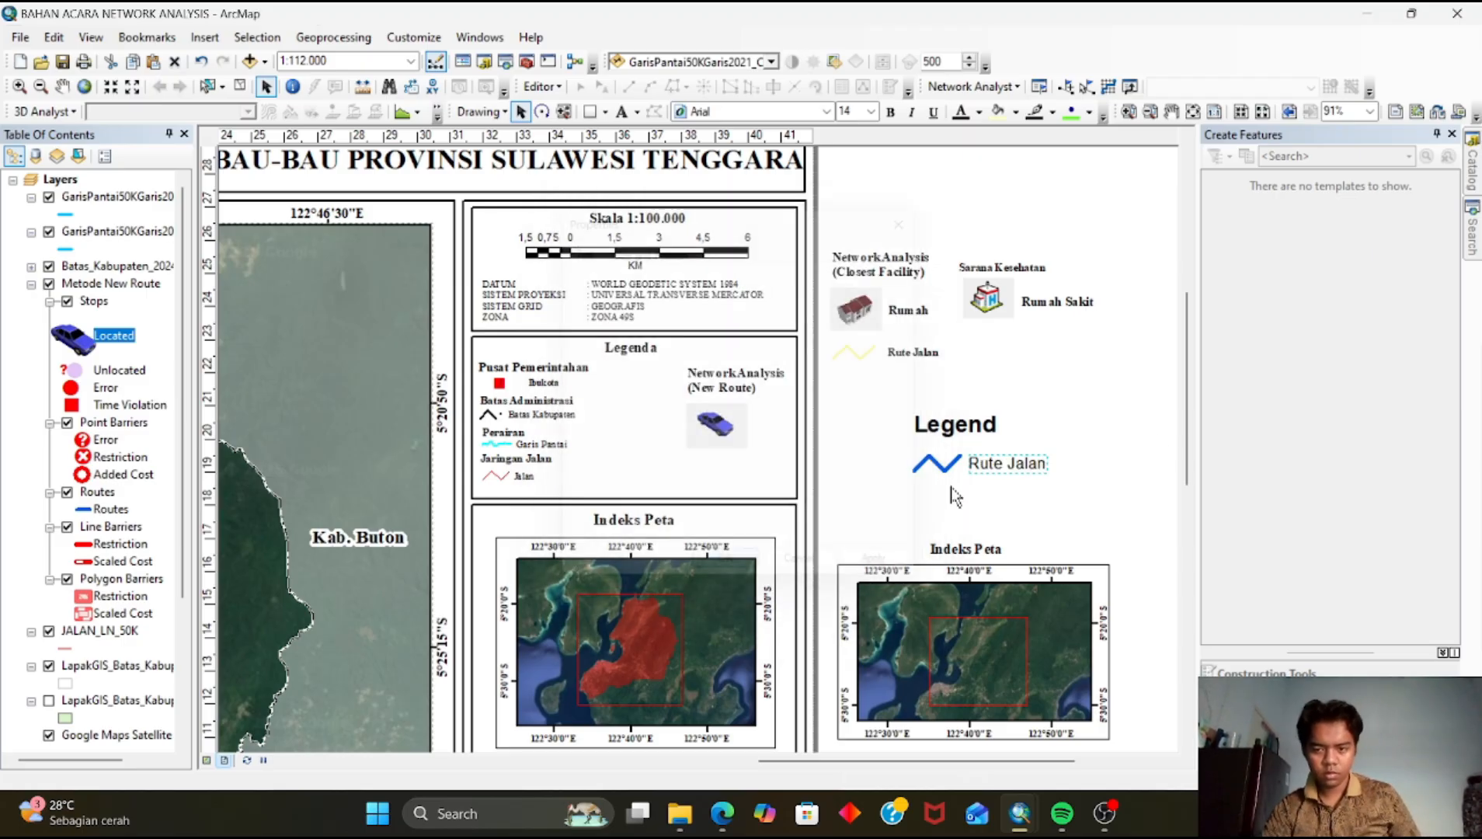
Change the Rute Jalan label's font to Times New Roman
left_click(827, 111)
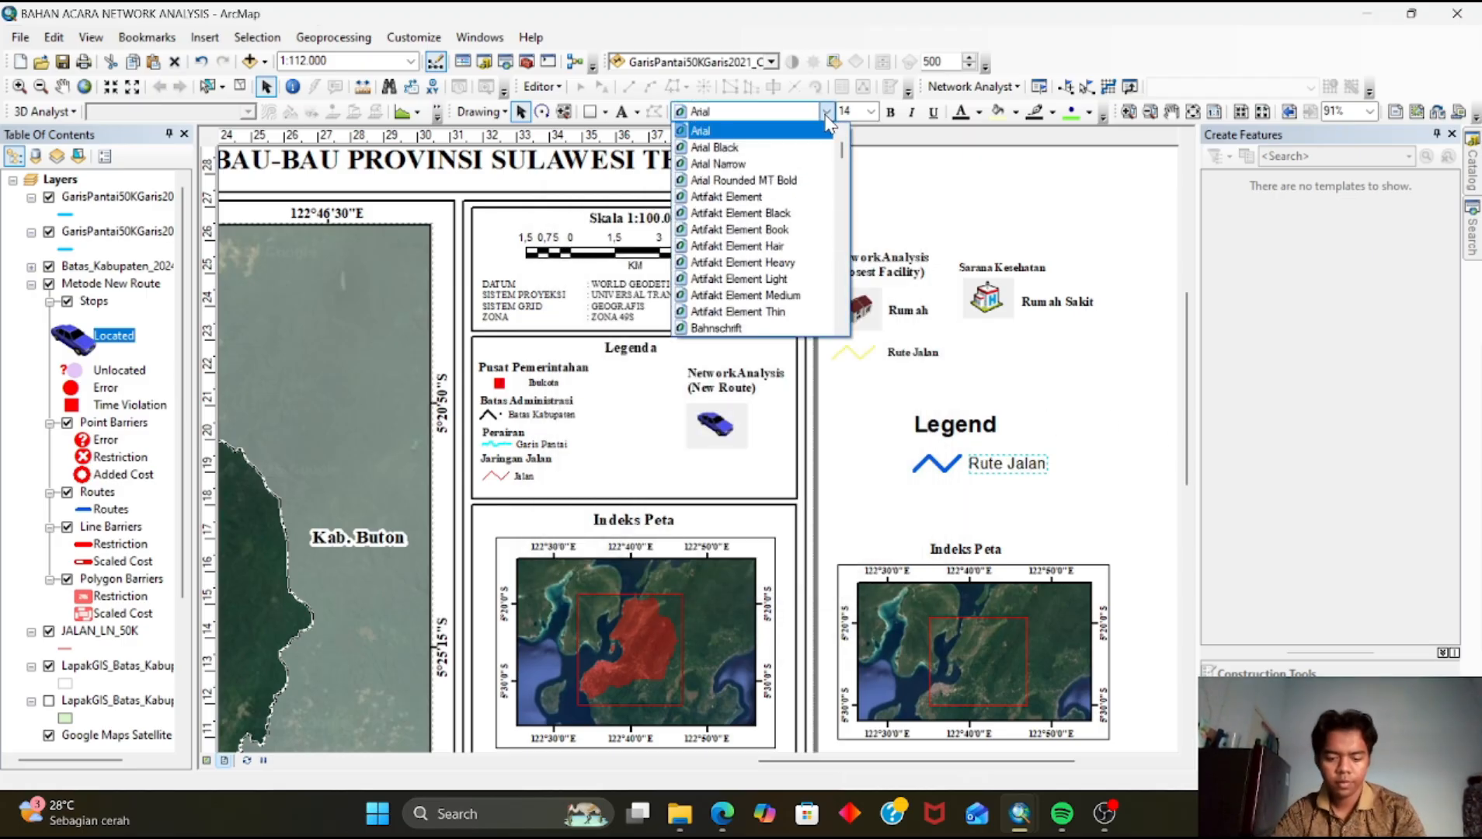
key("t")
left_click(830, 114)
left_click(795, 215)
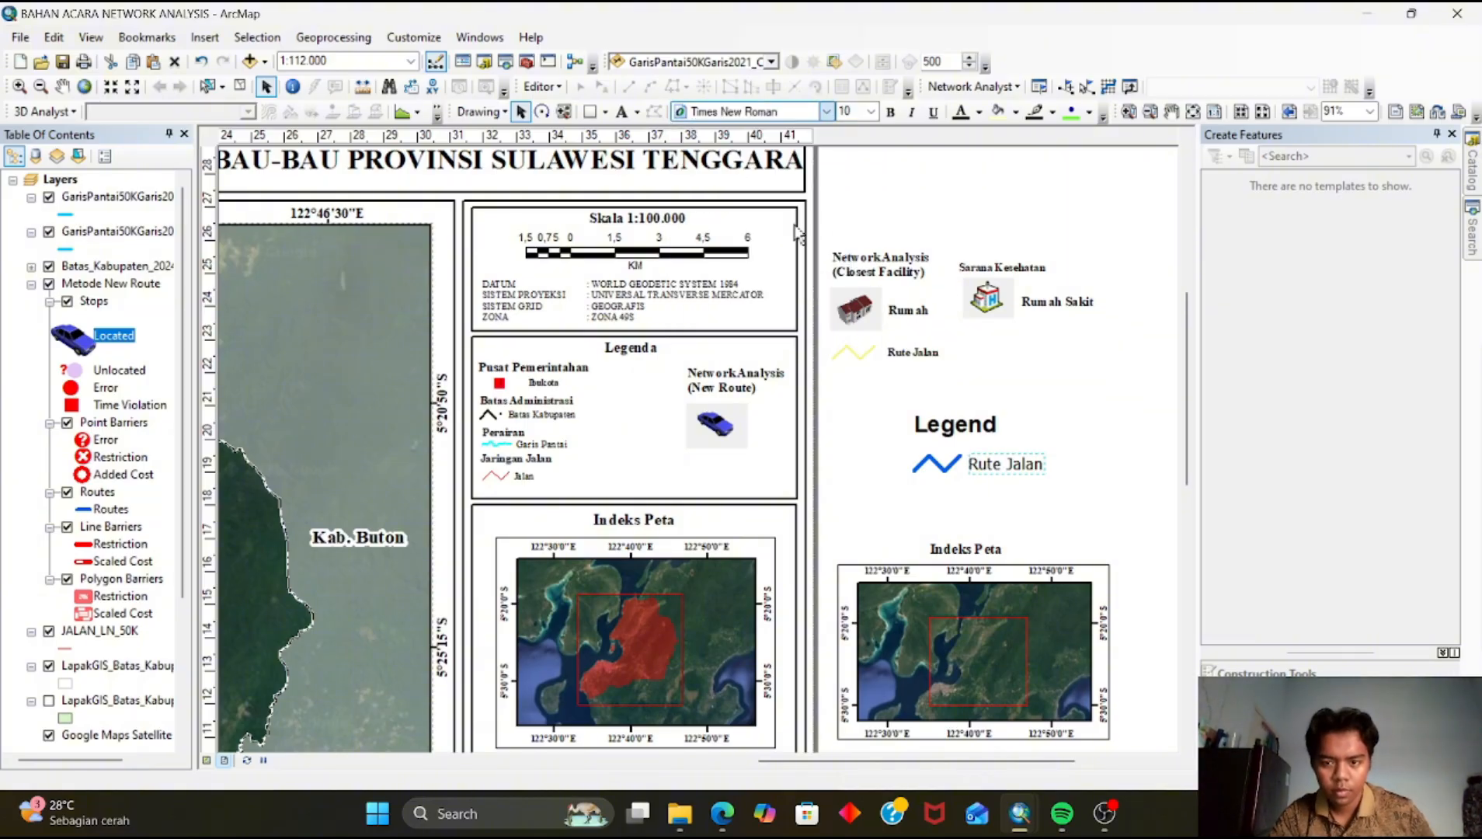
left_click(1034, 400)
Group the zigzag patch with the Rute Jalan label and move them into the New Route legend section
left_click_drag(868, 439, 1086, 501)
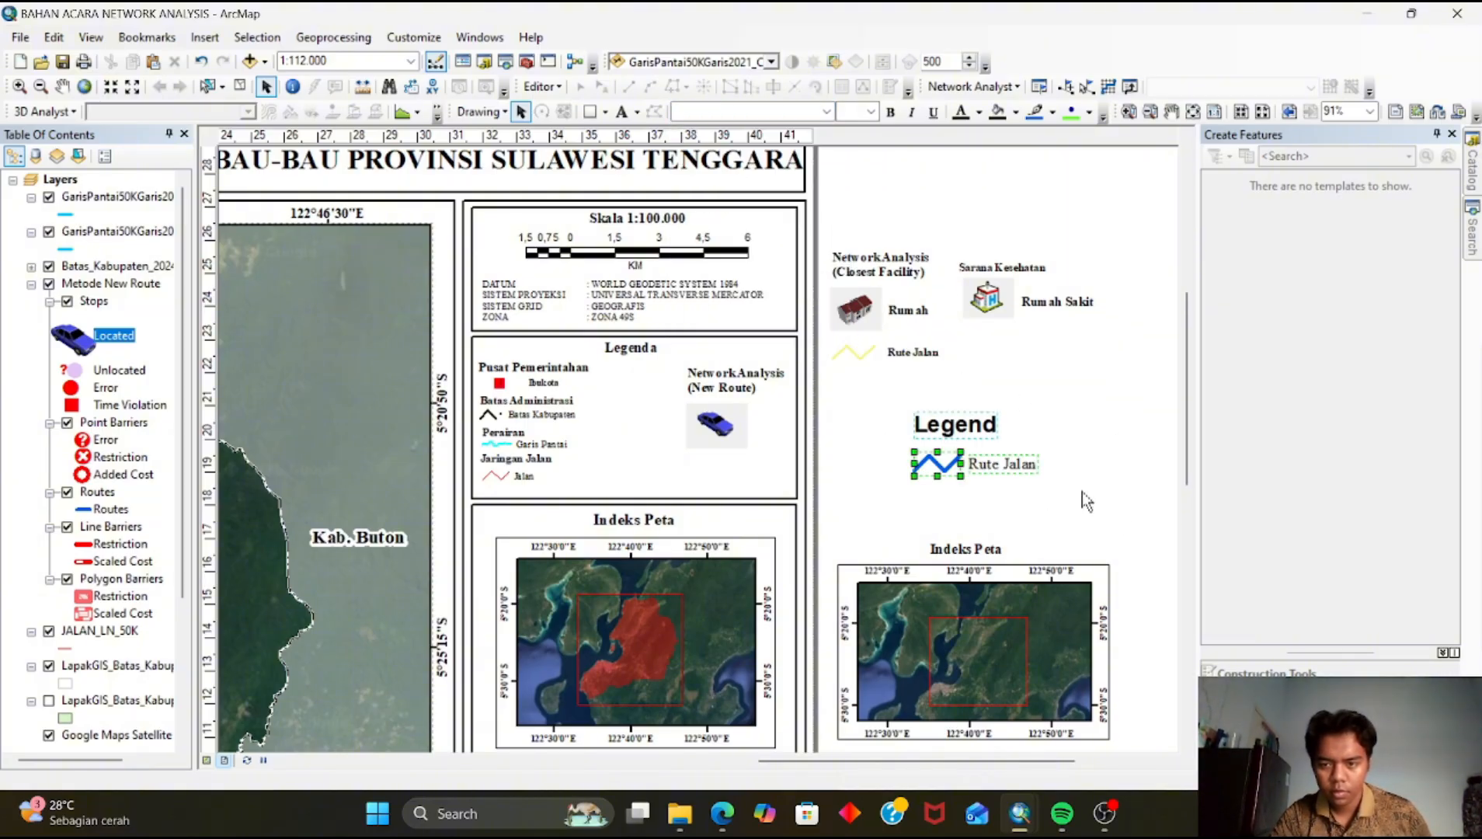
left_click(979, 457)
left_click_drag(909, 445, 1070, 507)
right_click(973, 466)
left_click(1022, 270)
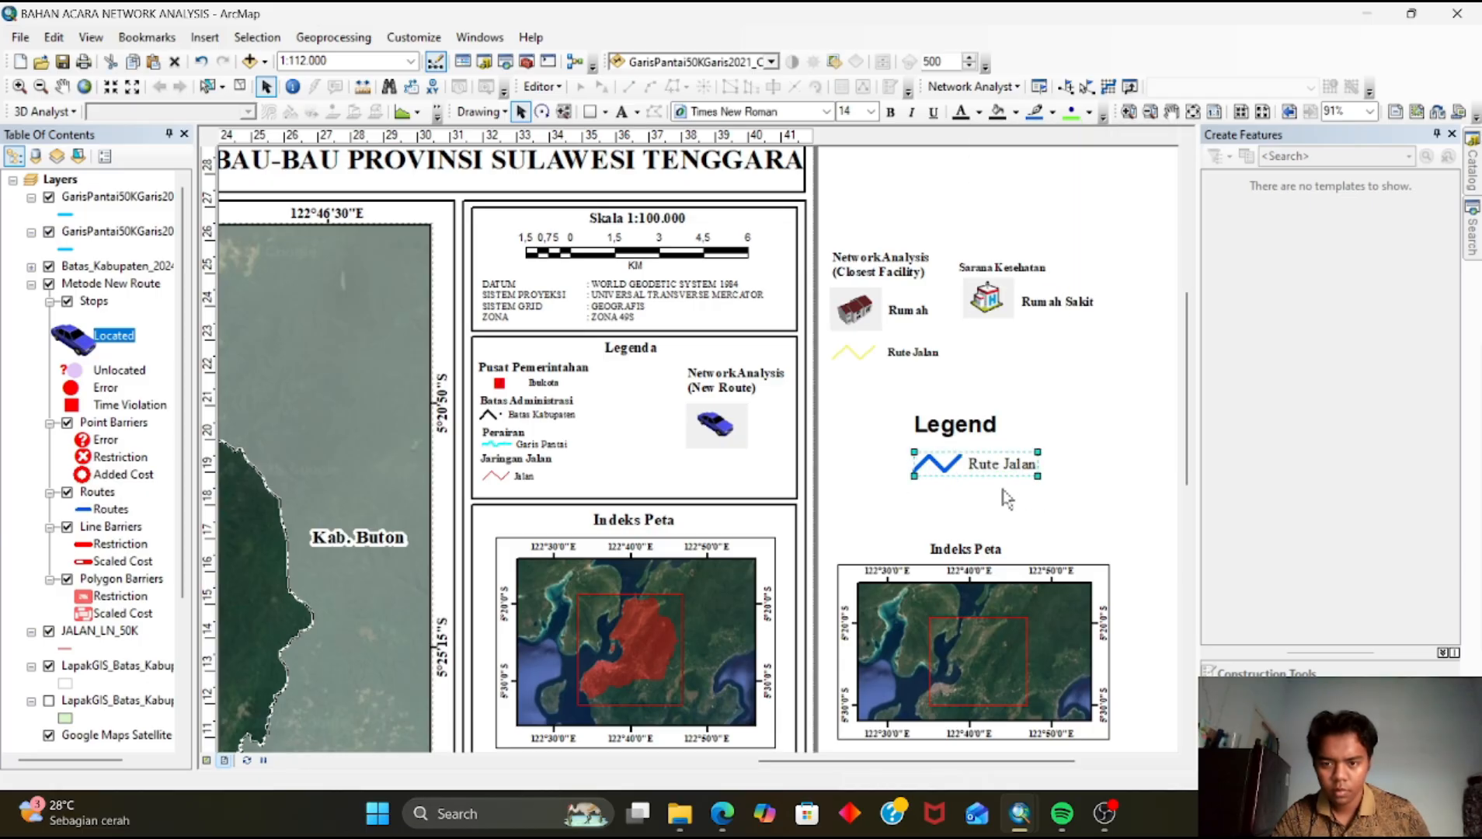
left_click_drag(999, 466, 767, 464)
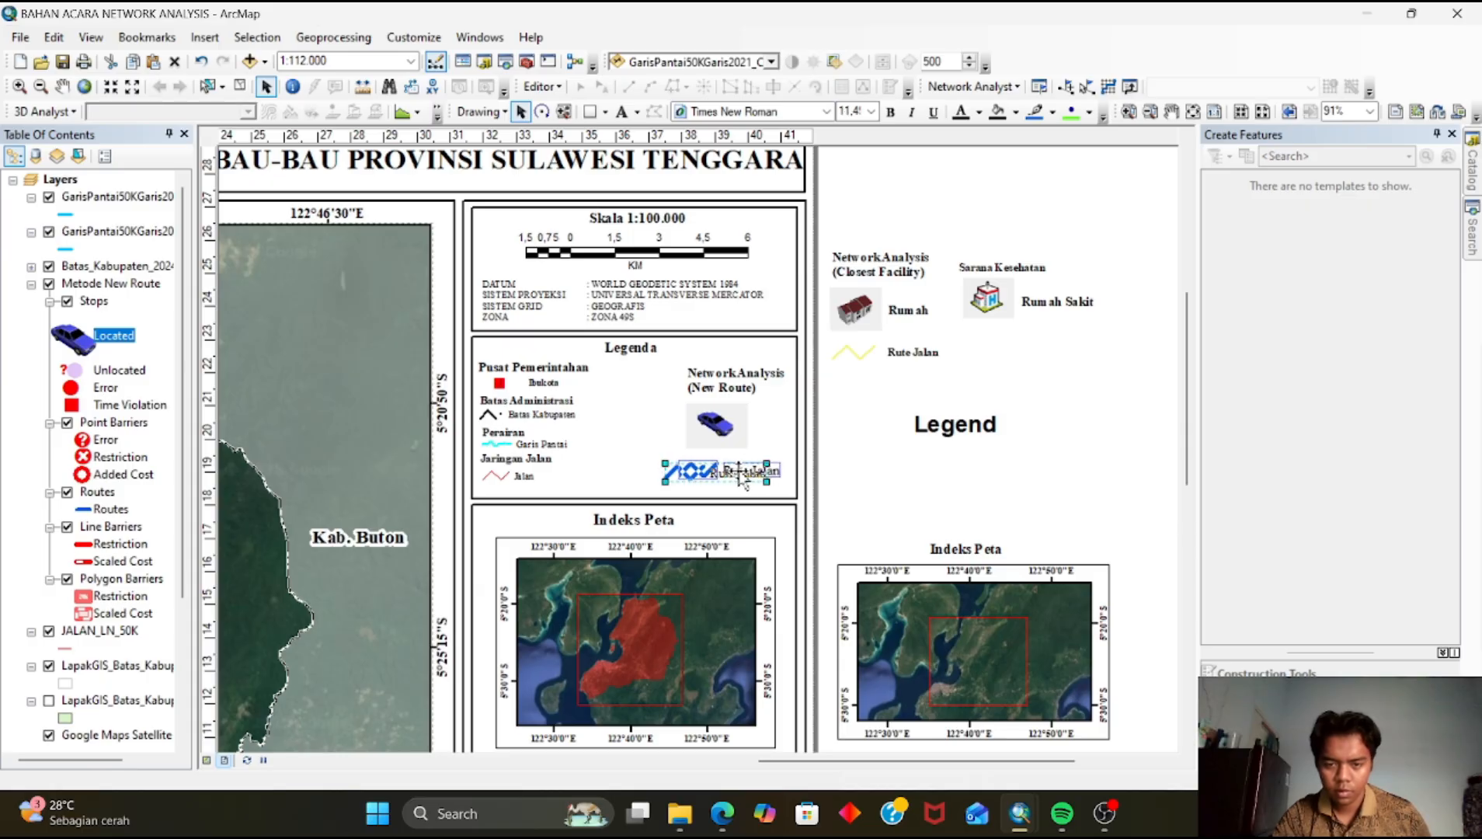
Zoom out and in to review the whole map layout
scroll(756, 503, "down", 4)
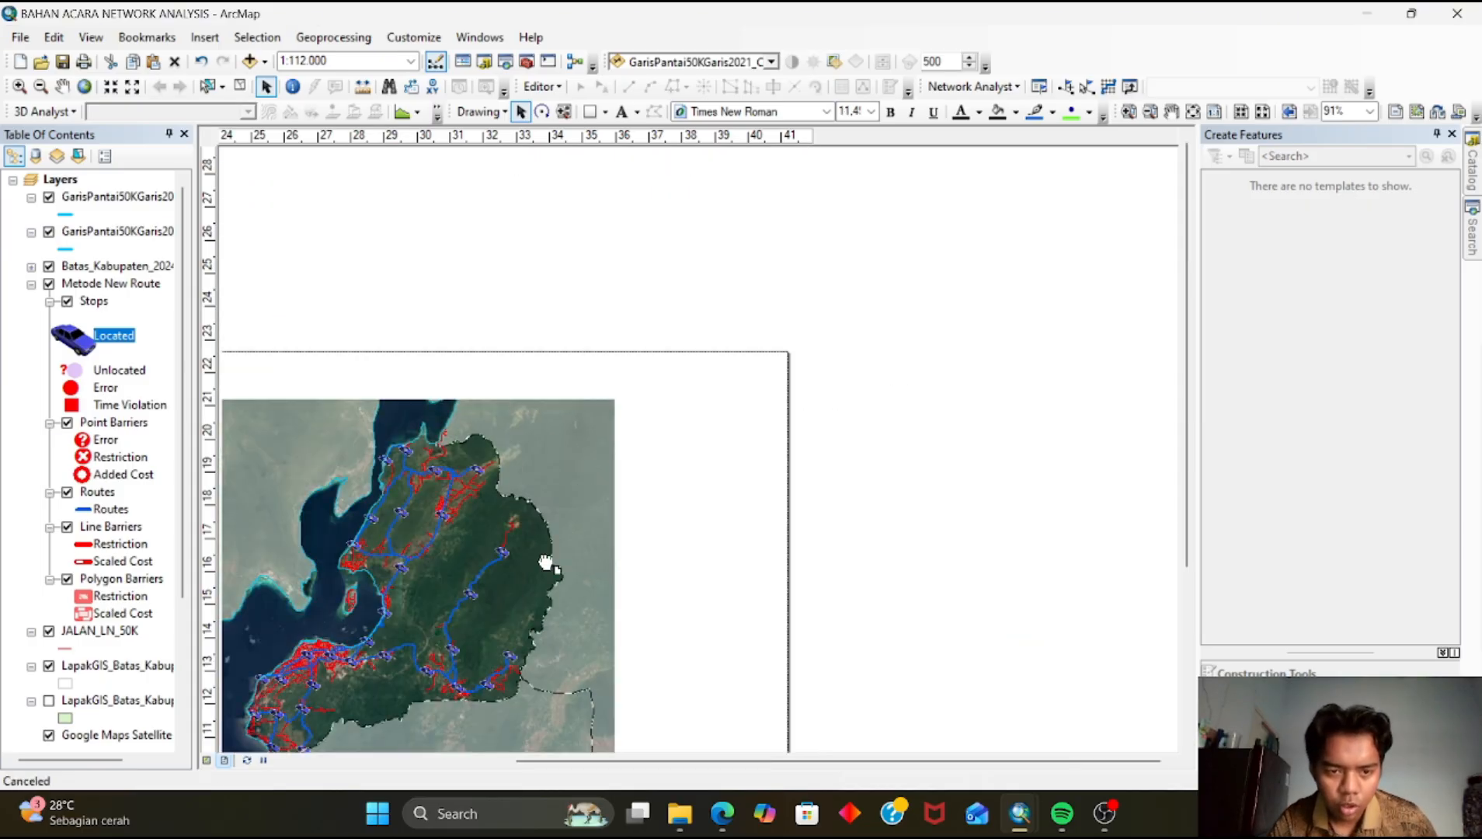
scroll(759, 481, "down", 2)
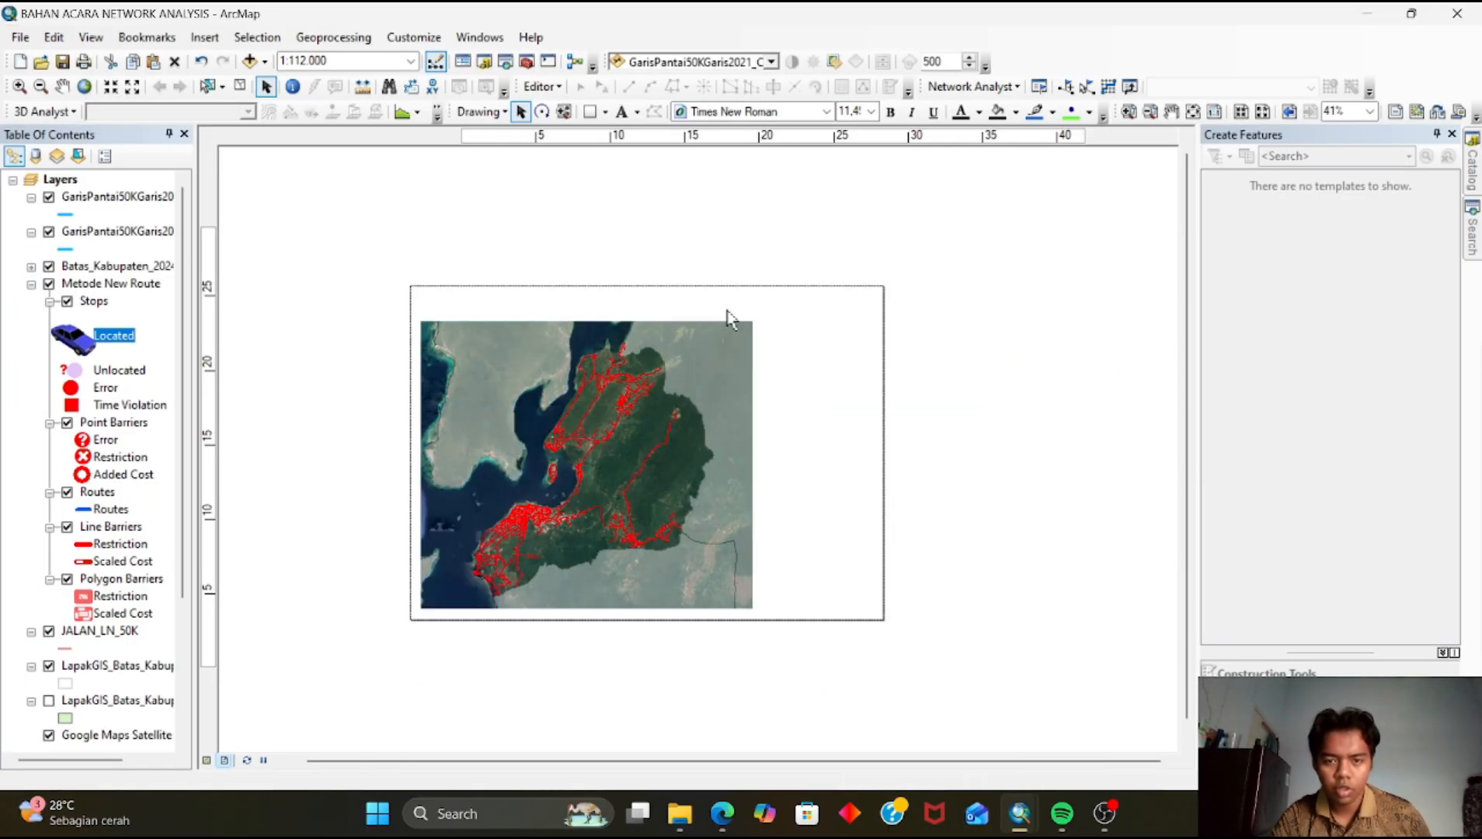
scroll(644, 429, "up", 3)
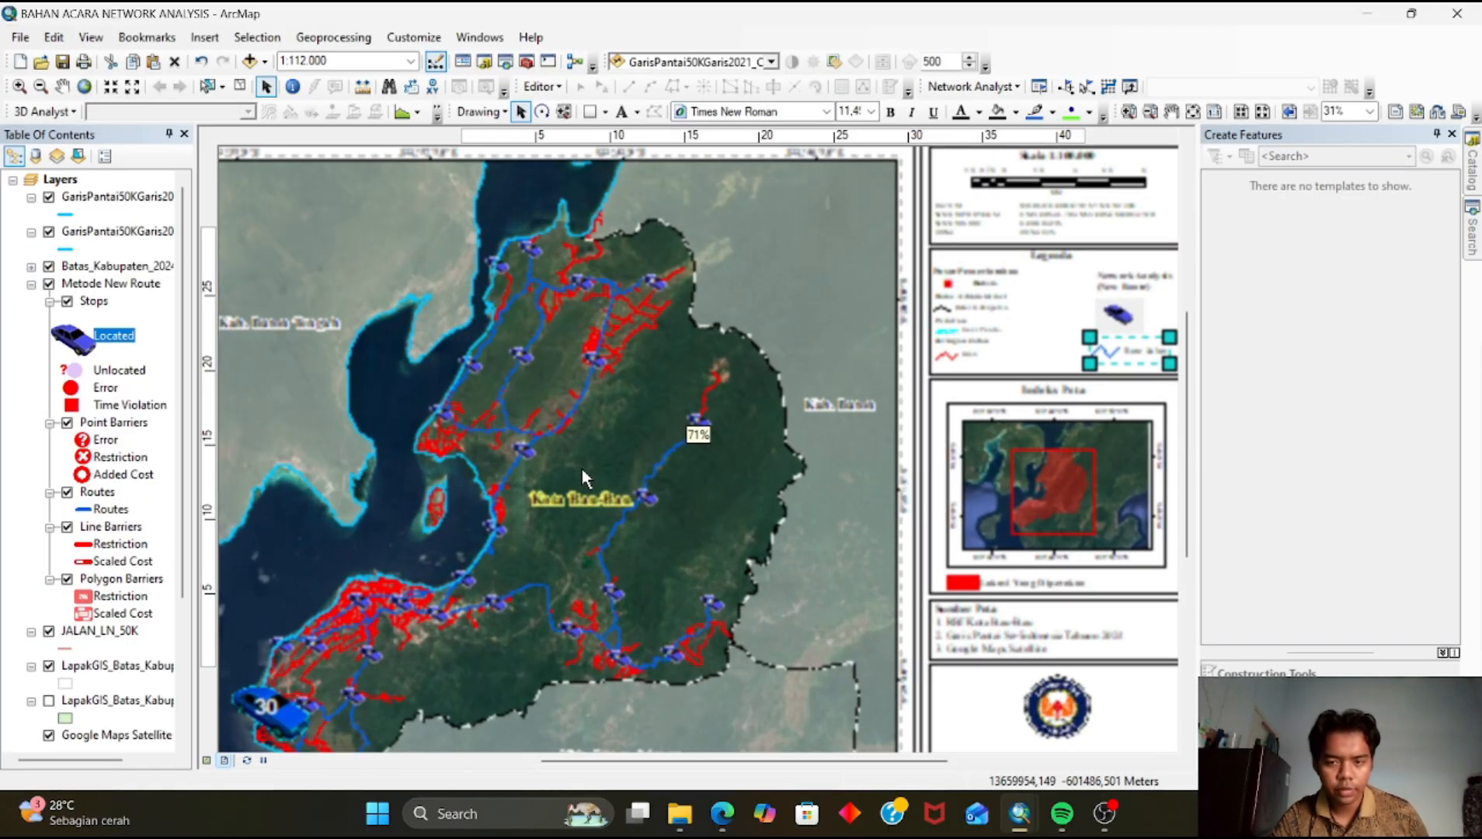
scroll(586, 470, "down", 2)
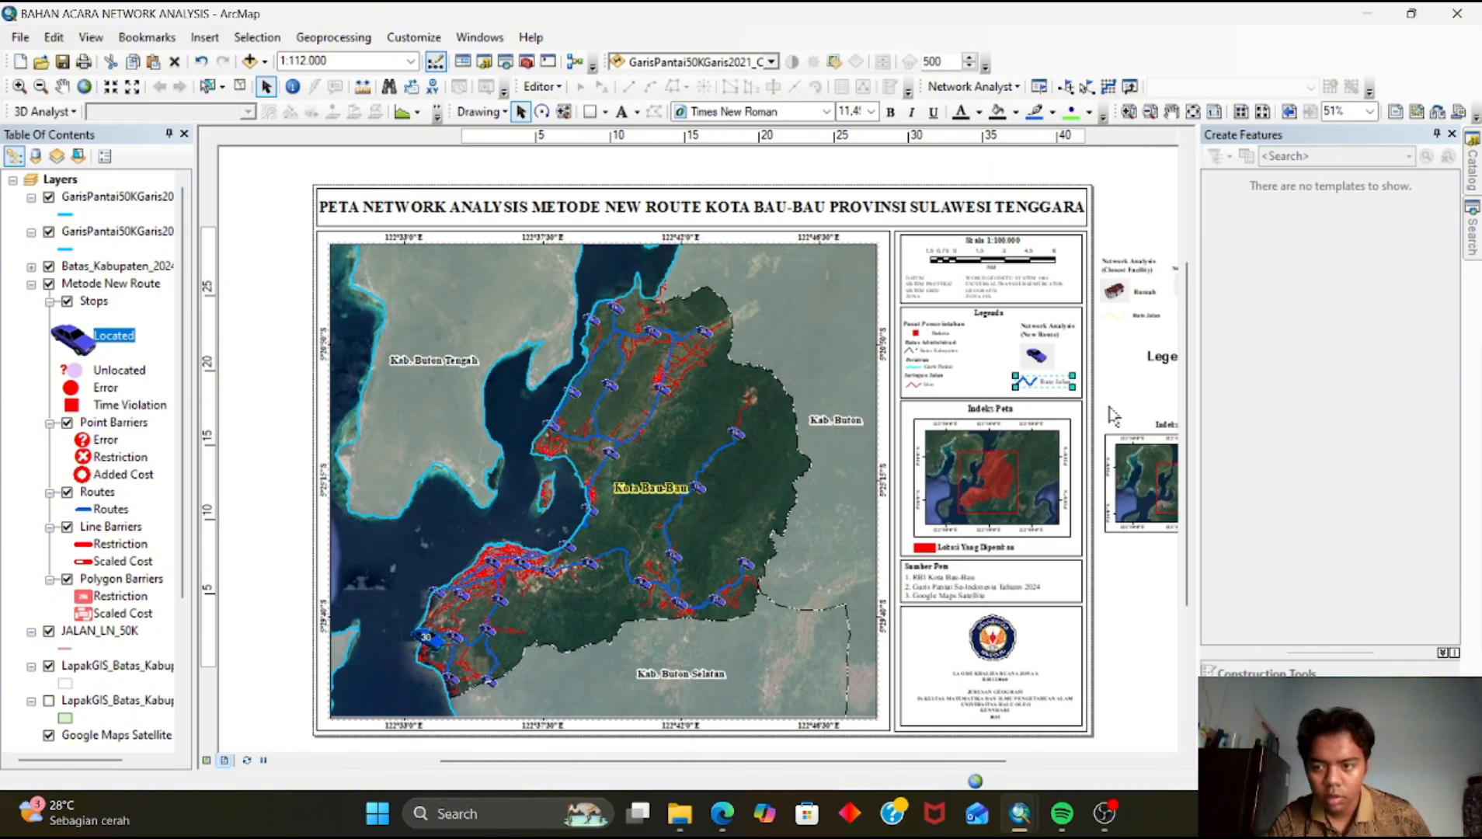
Review the route, service area and closest facility map pages of the finished network analysis PDF in the browser before returning to ArcMap
left_click(1112, 412)
left_click_drag(742, 609, 732, 597)
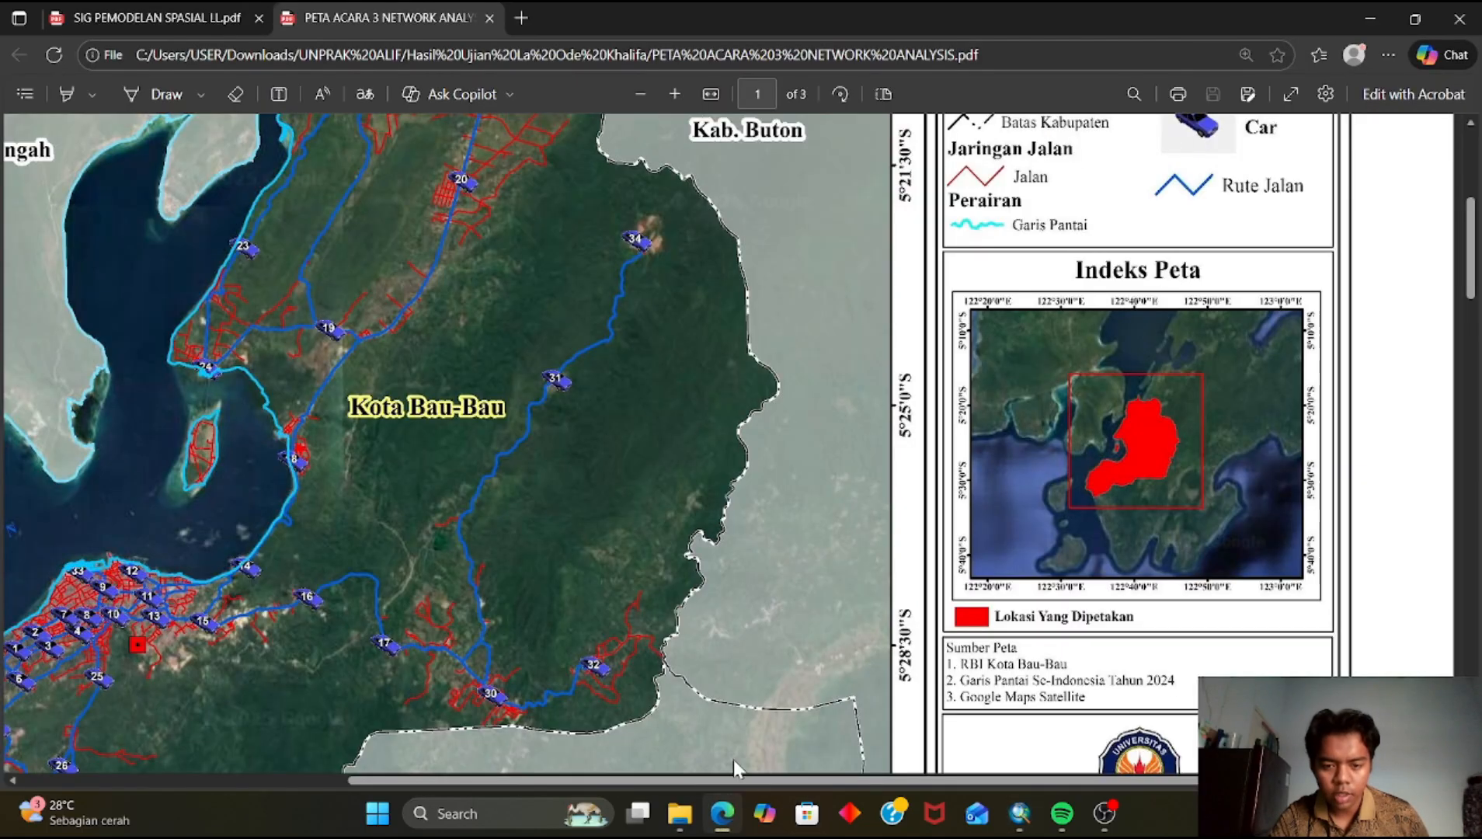
left_click(722, 813)
scroll(680, 554, "down", 5, "ctrl")
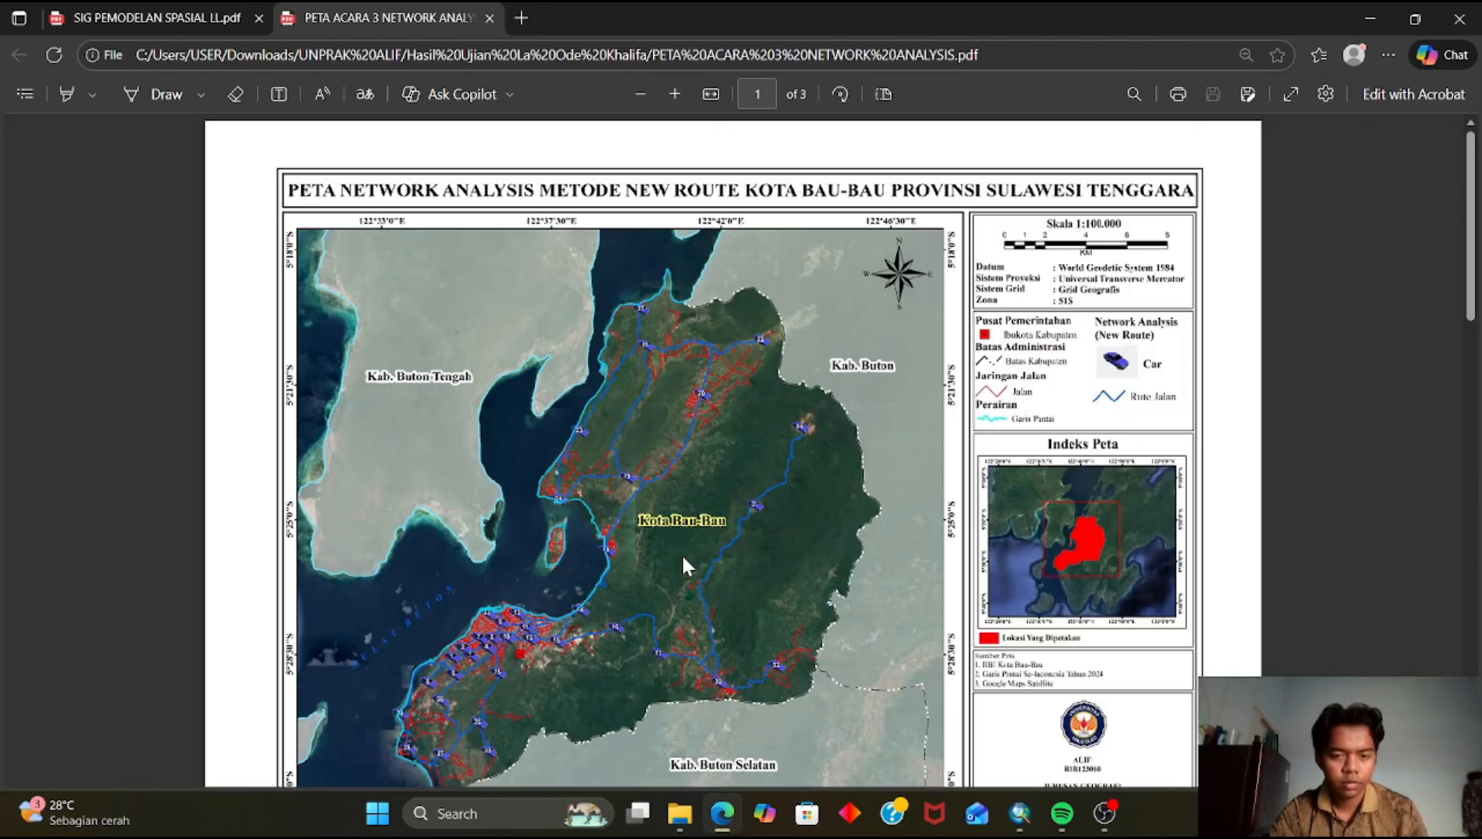
scroll(680, 553, "down", 5)
scroll(717, 474, "up", 5, "ctrl")
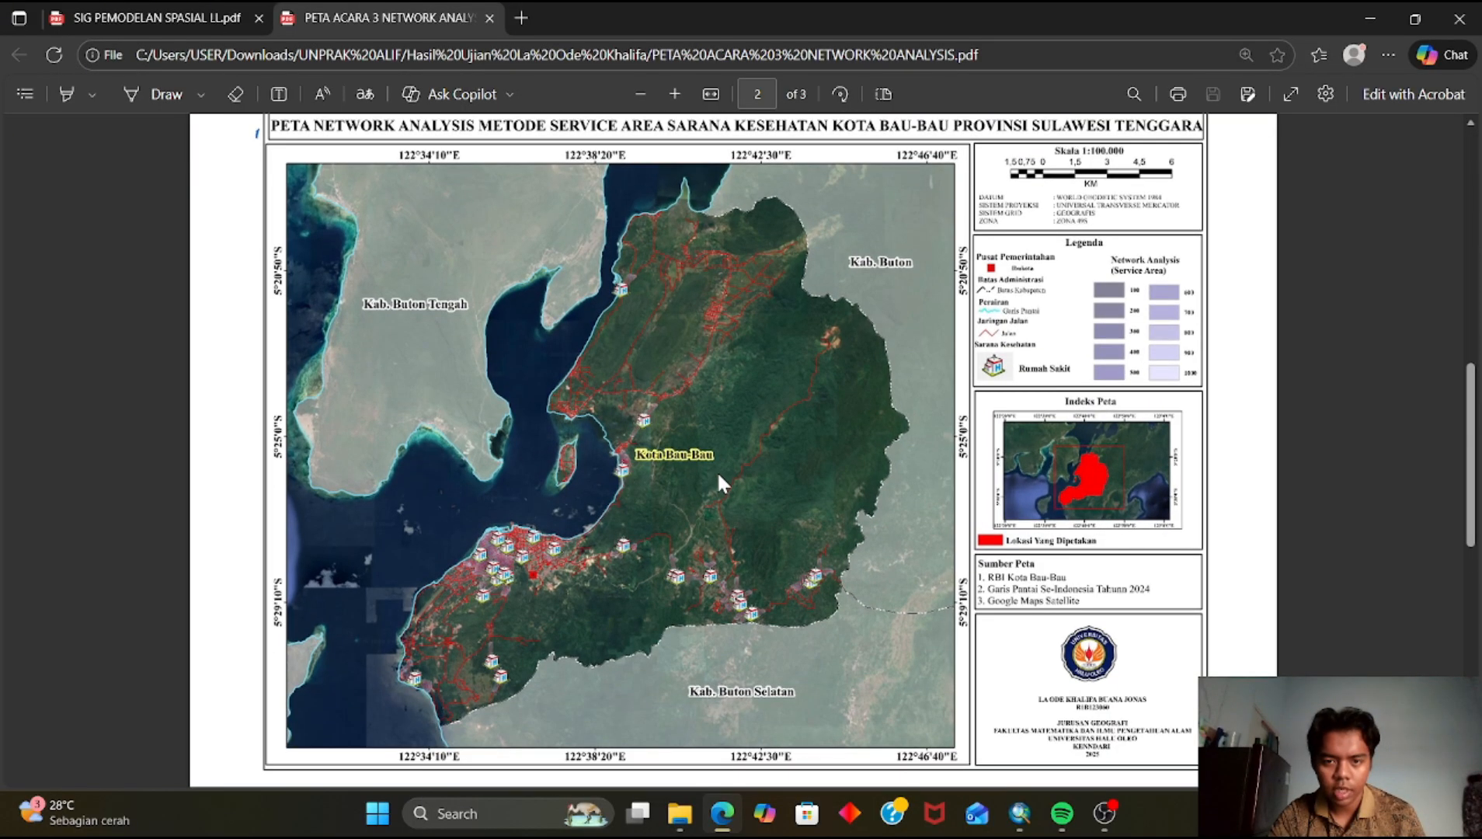
scroll(717, 481, "up", 2, "ctrl")
scroll(717, 481, "down", 4, "ctrl")
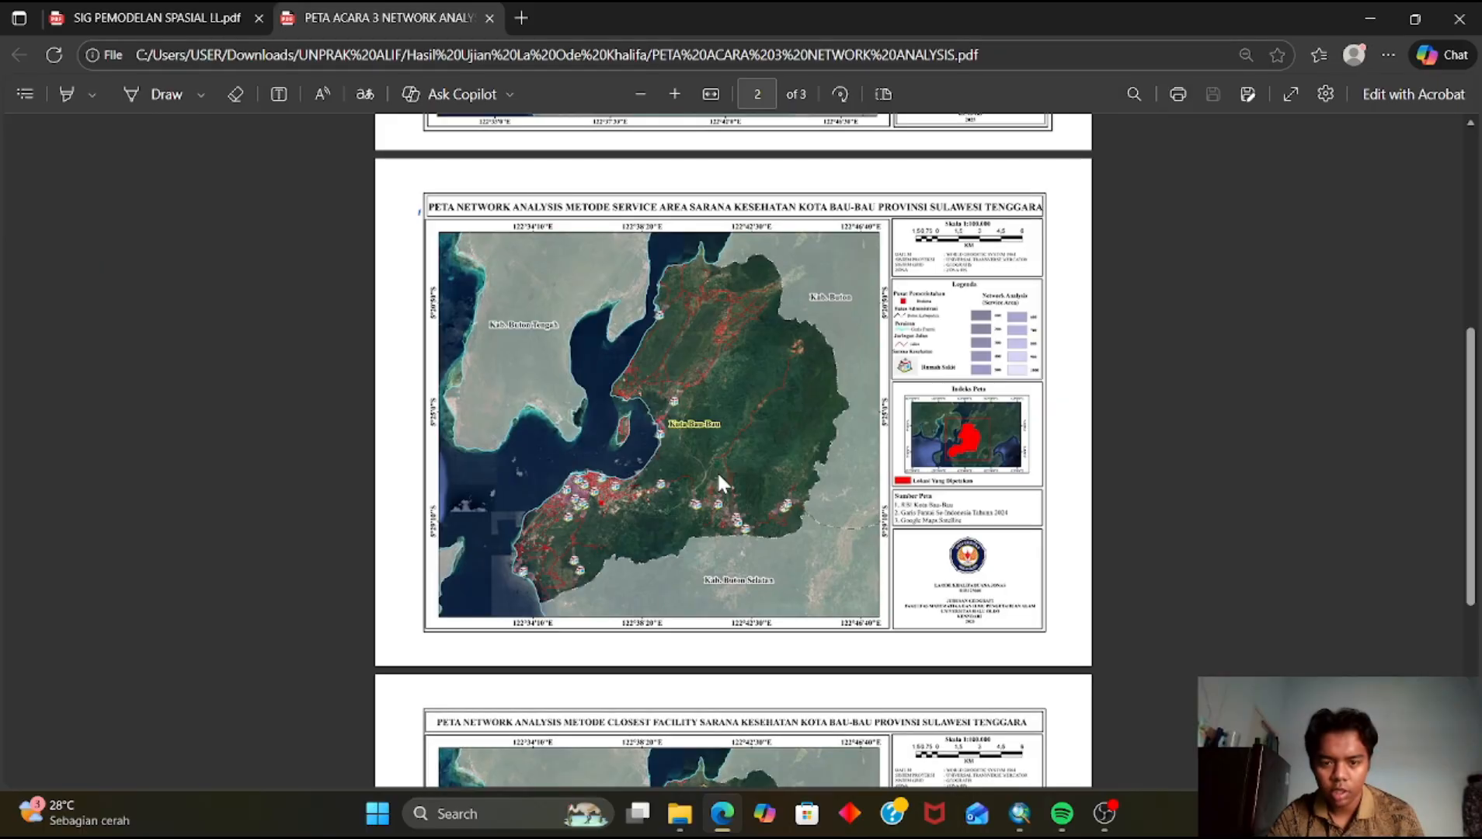
scroll(719, 478, "down", 5)
scroll(719, 478, "up", 2, "ctrl")
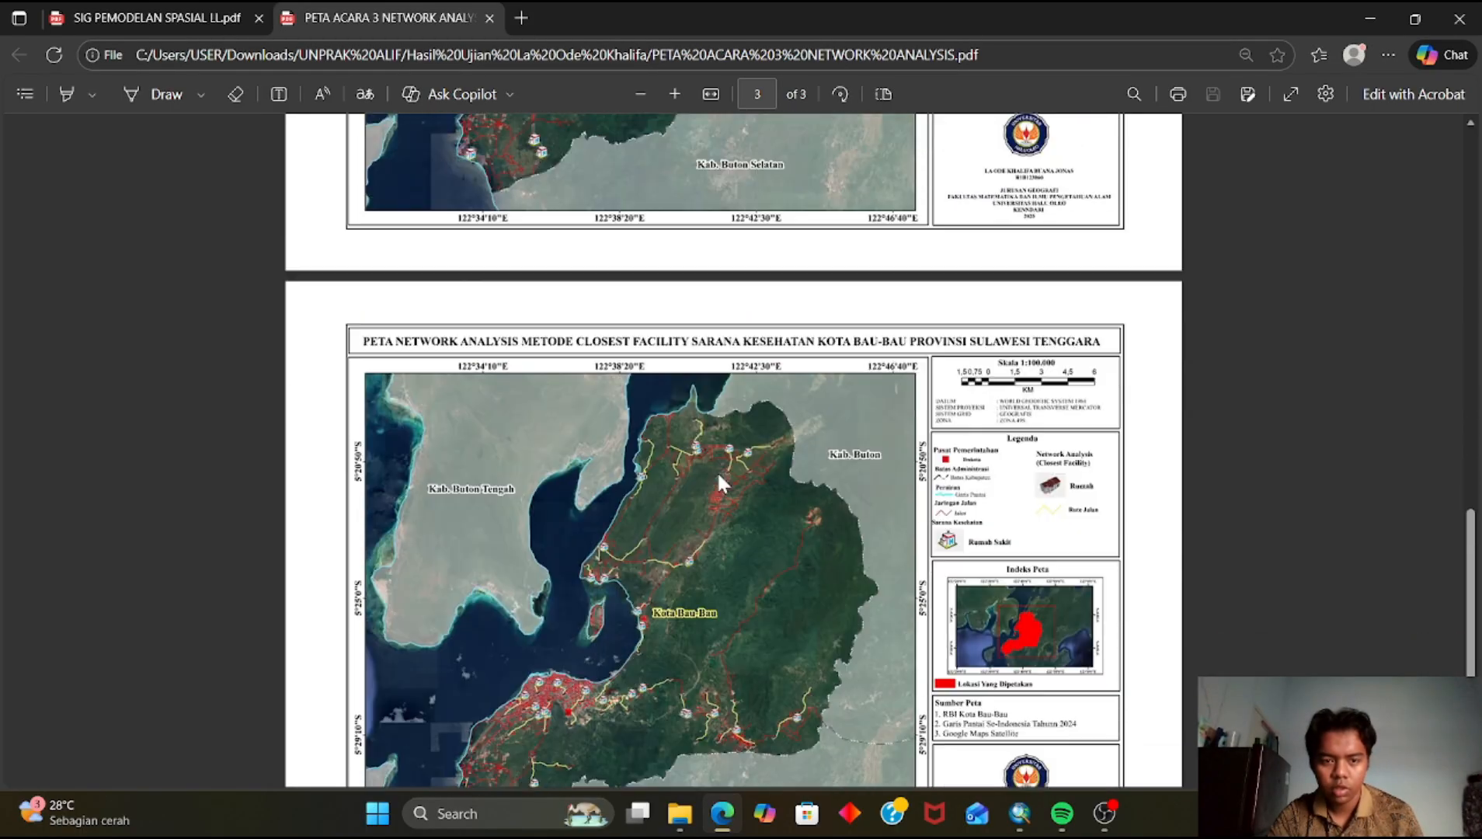
scroll(717, 471, "down", 2)
scroll(717, 472, "up", 1, "ctrl")
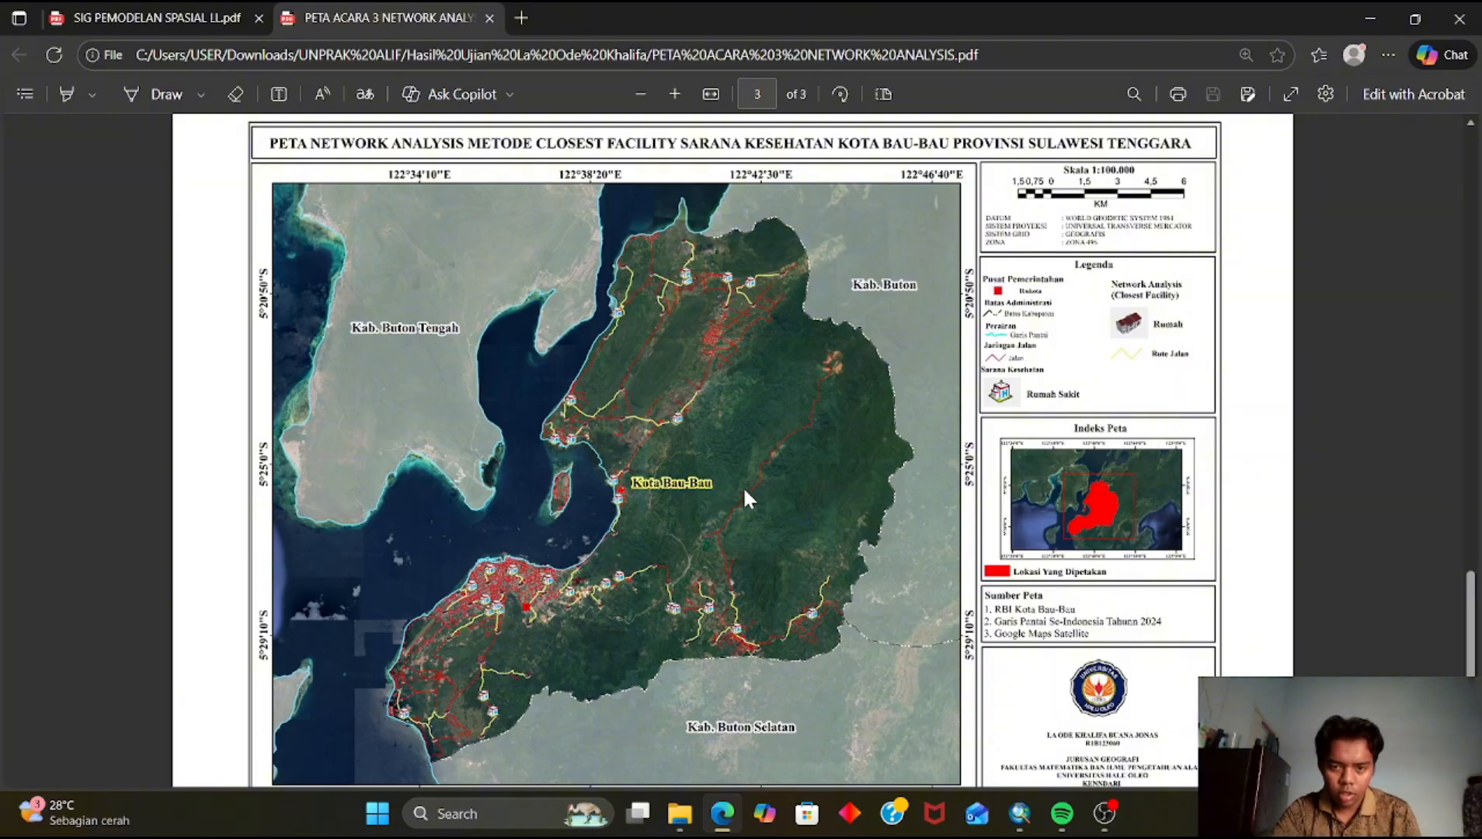
scroll(684, 574, "up", 2, "ctrl")
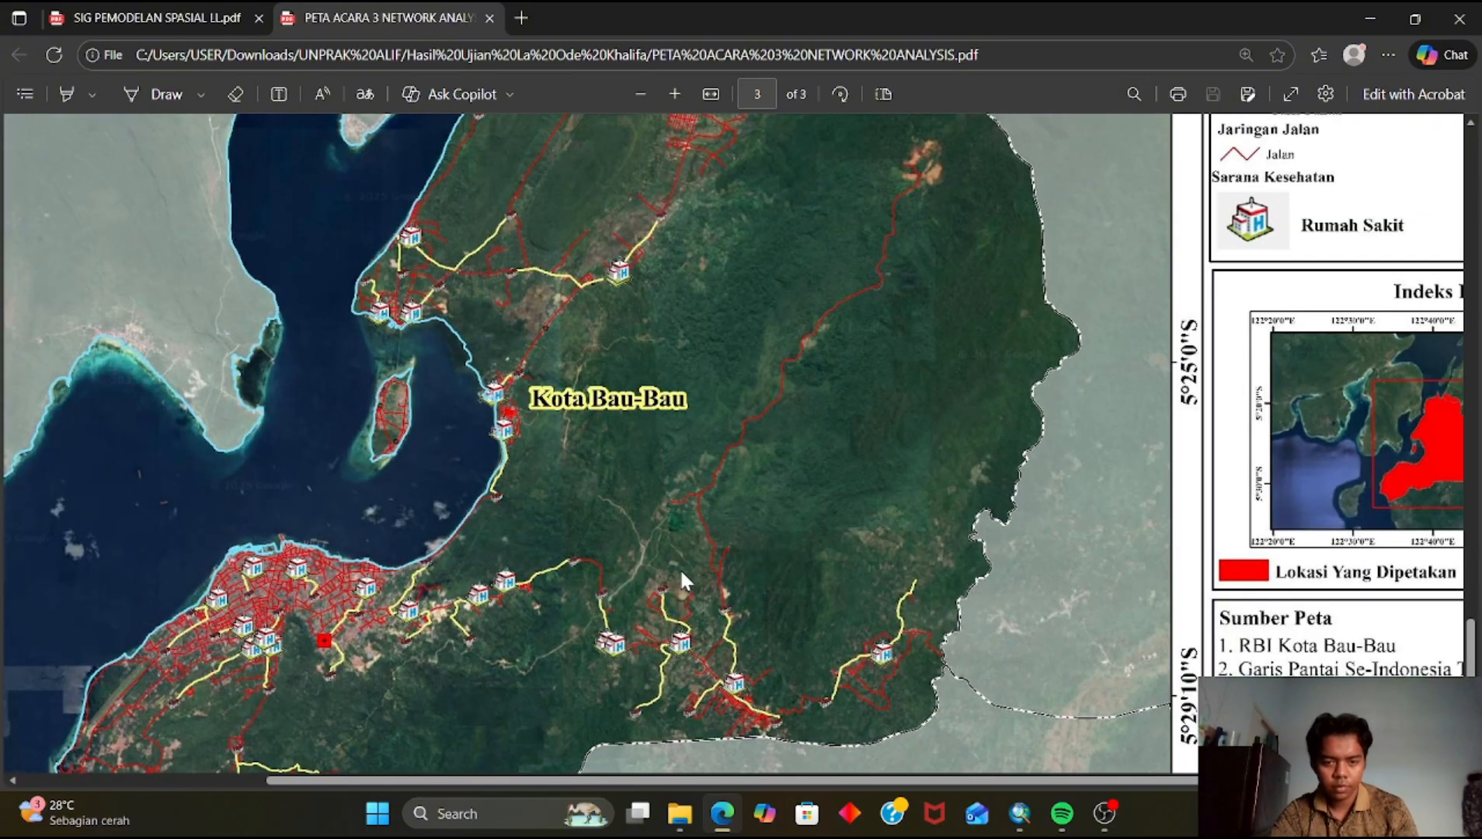
scroll(682, 579, "down", 3, "ctrl")
scroll(682, 579, "up", 2, "ctrl")
scroll(682, 579, "down", 2, "ctrl")
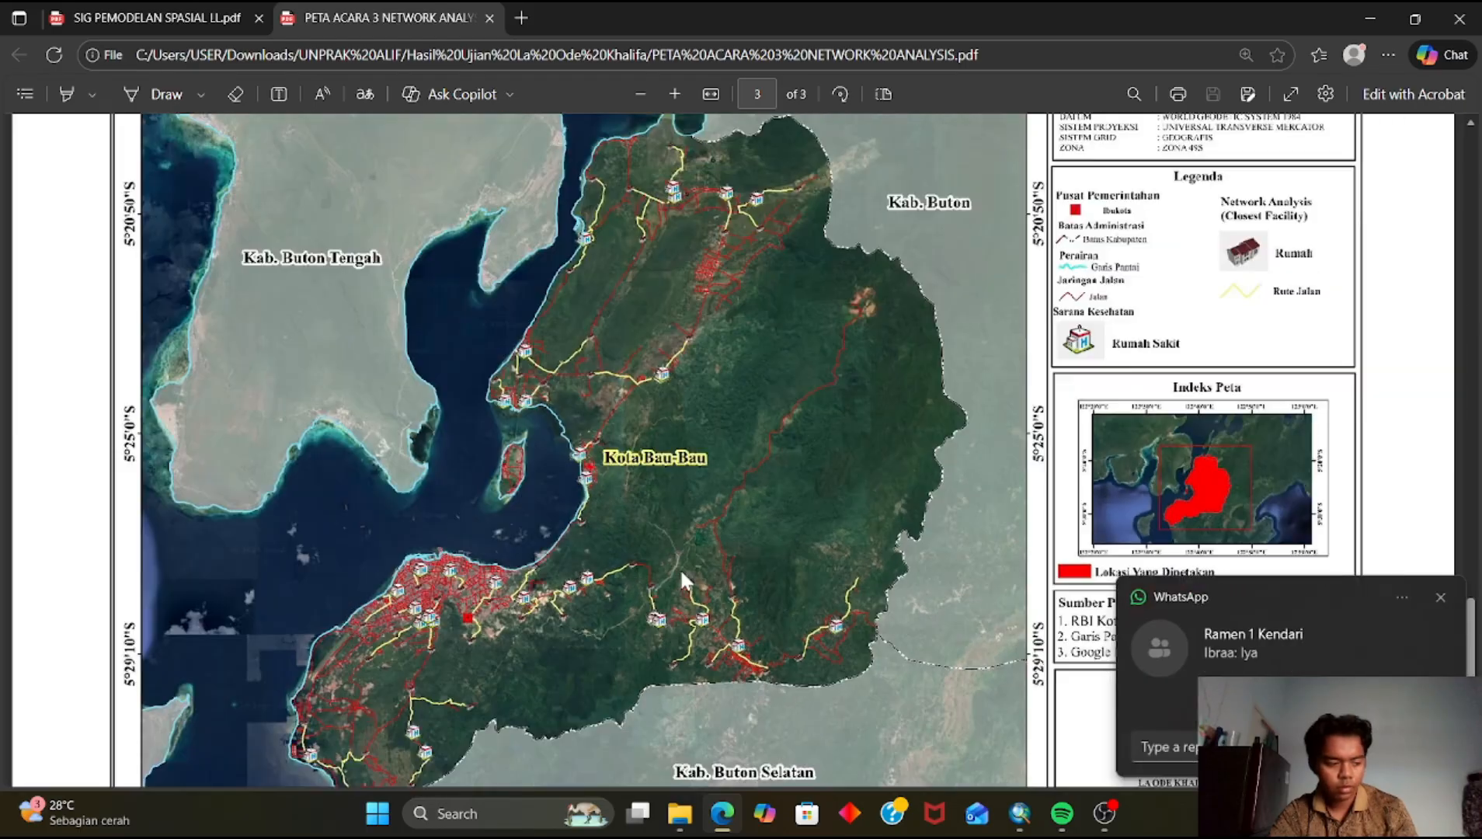
left_click(1440, 597)
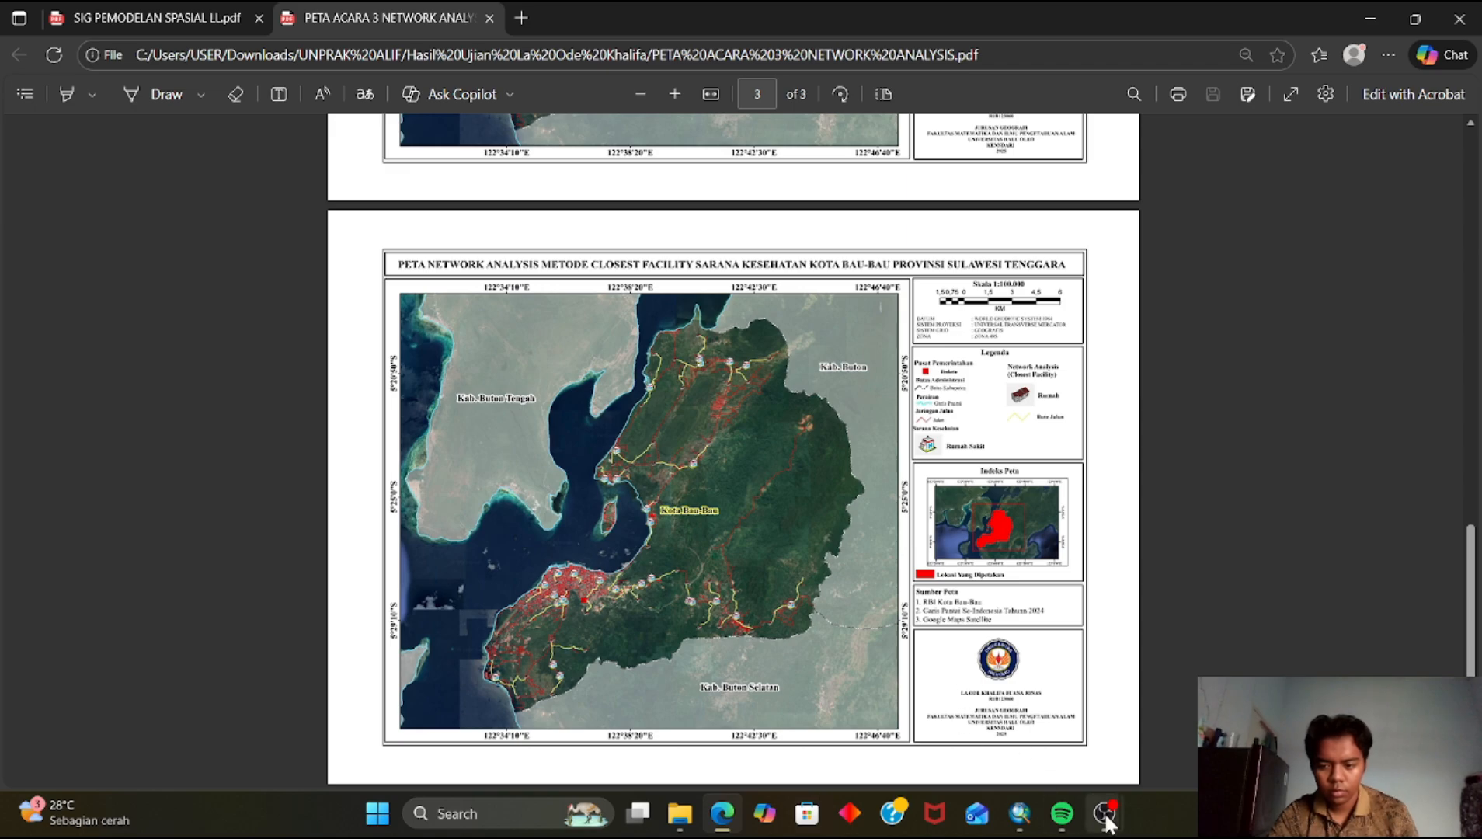
left_click(1020, 813)
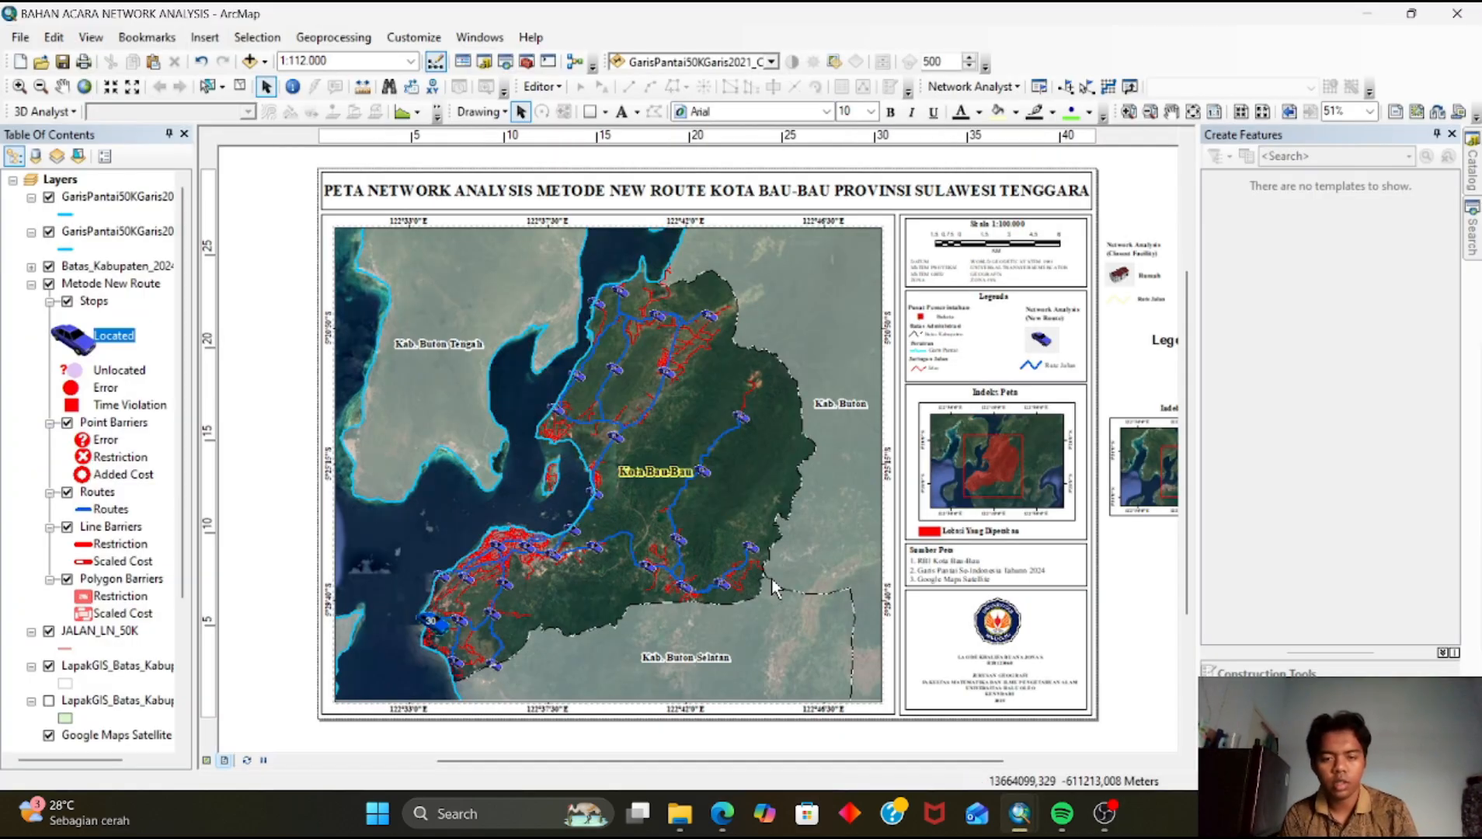